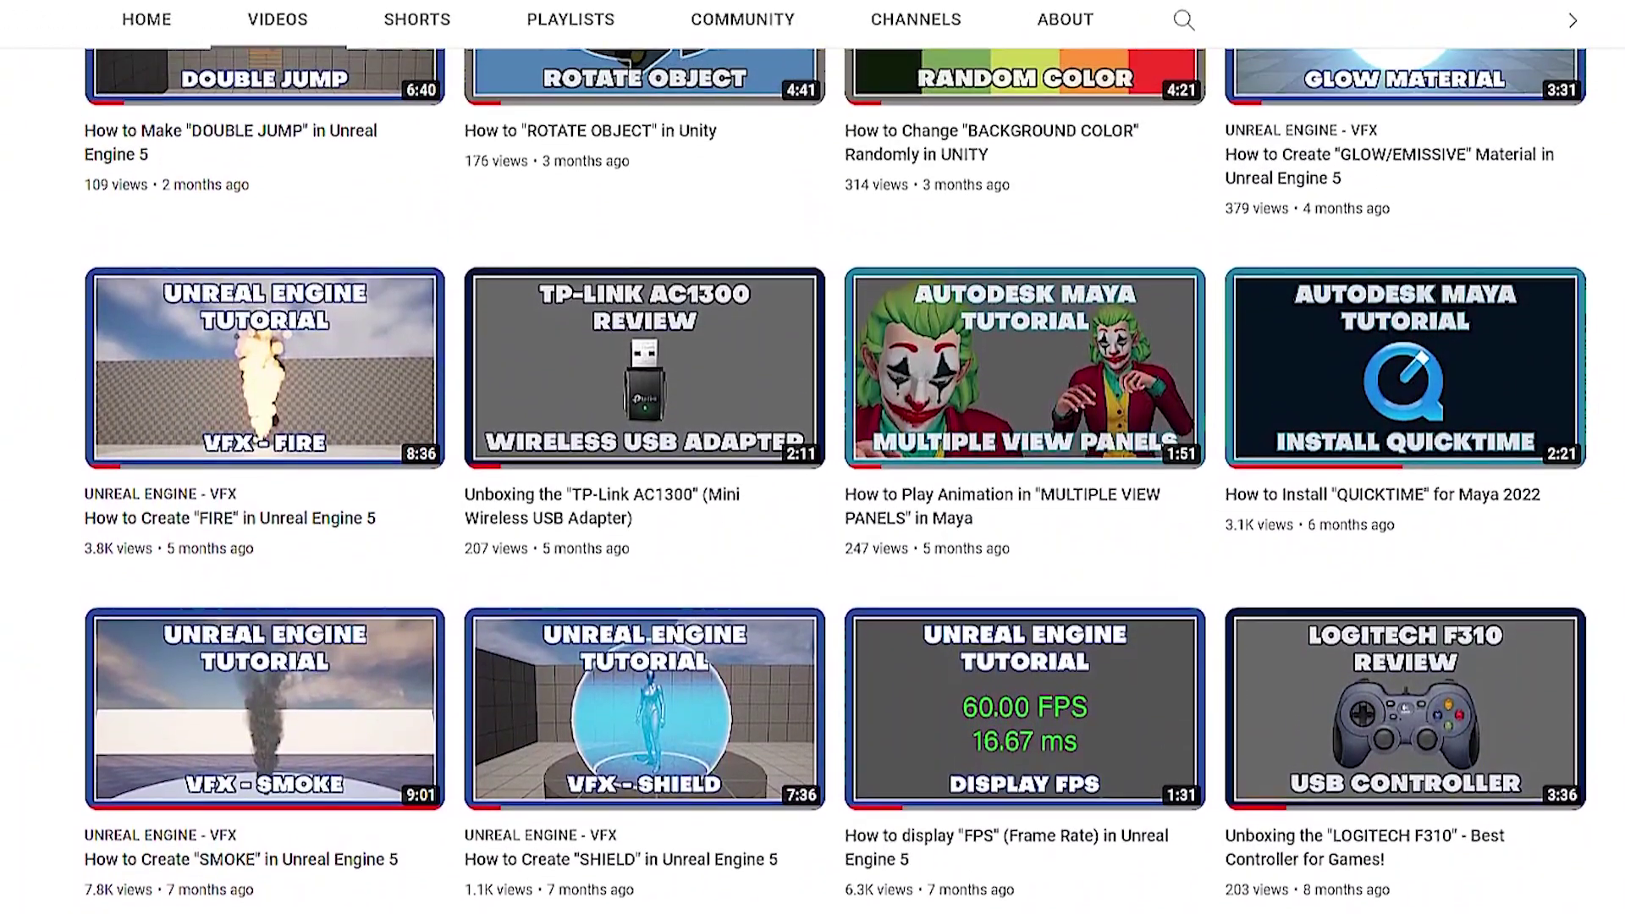
Step: Scroll to the top of the channel's Videos tab to show the banner and newest uploads
{"action": "scroll", "coordinate": [835, 482], "scroll_direction": "up", "scroll_amount": 4}
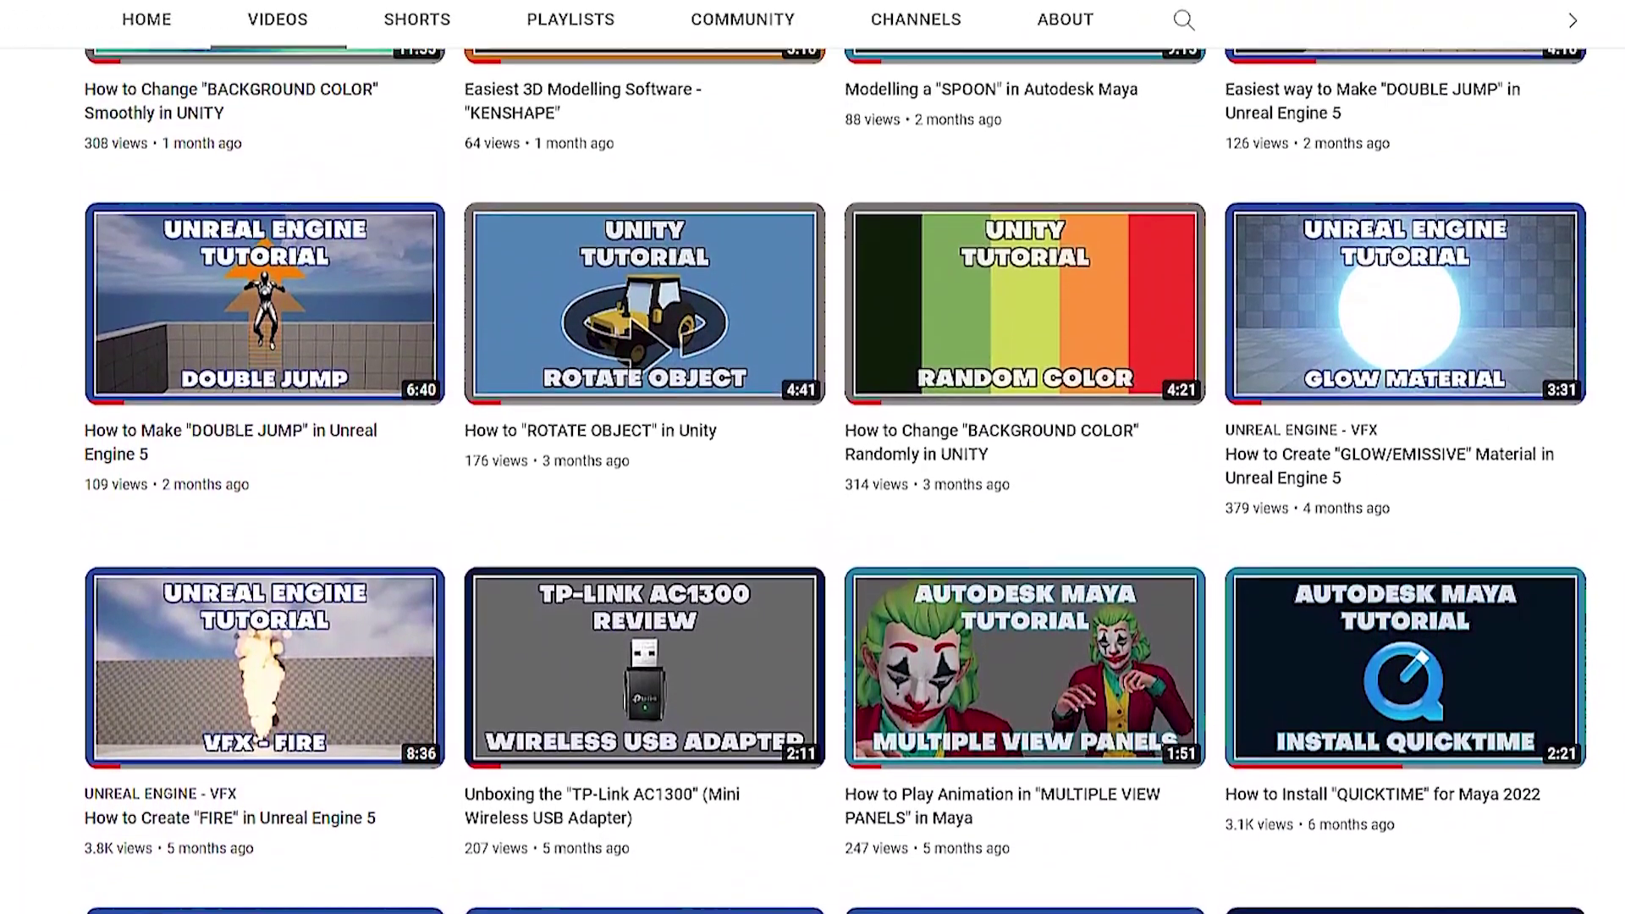
{"action": "scroll", "coordinate": [835, 483], "scroll_direction": "up", "scroll_amount": 4}
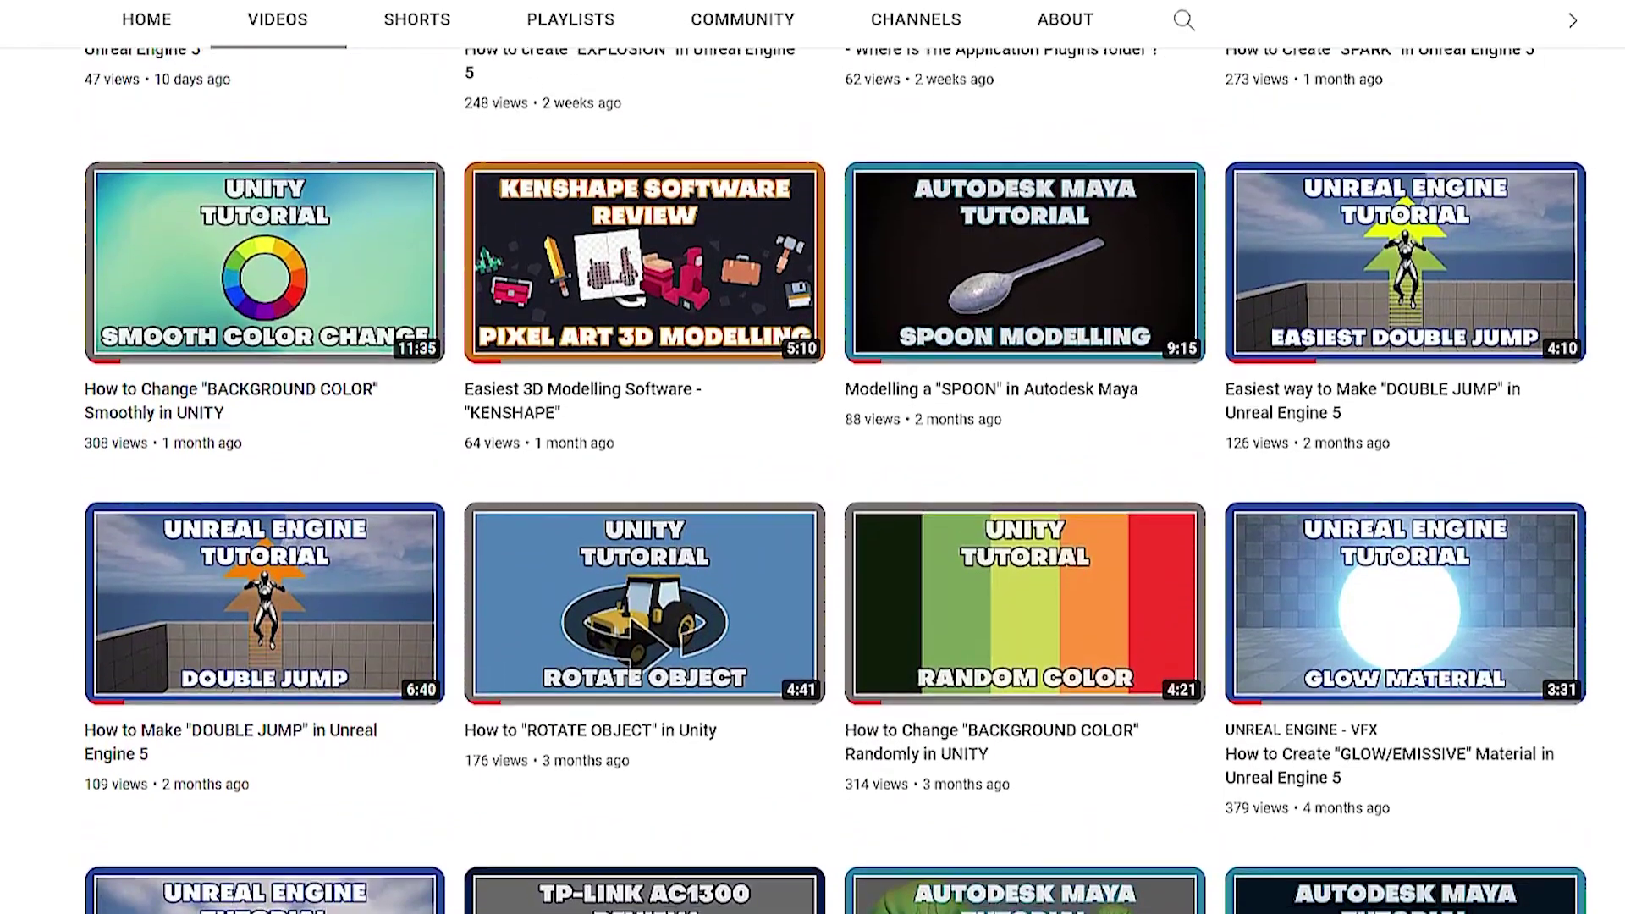
{"action": "scroll", "coordinate": [836, 483], "scroll_direction": "up", "scroll_amount": 4}
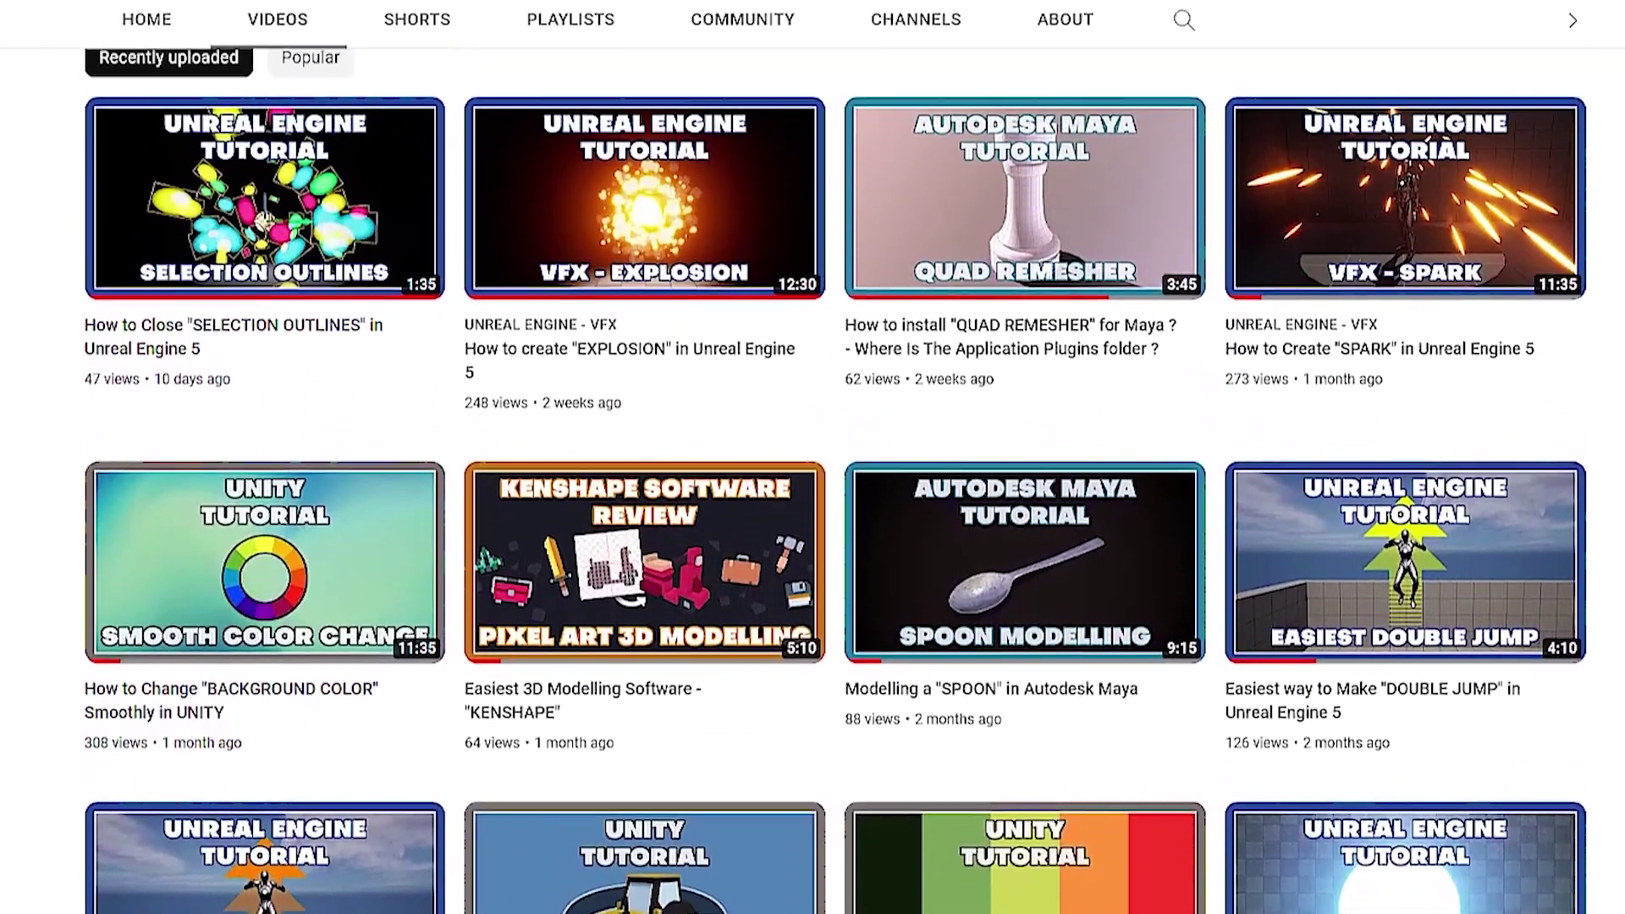
{"action": "scroll", "coordinate": [836, 482], "scroll_direction": "up", "scroll_amount": 4}
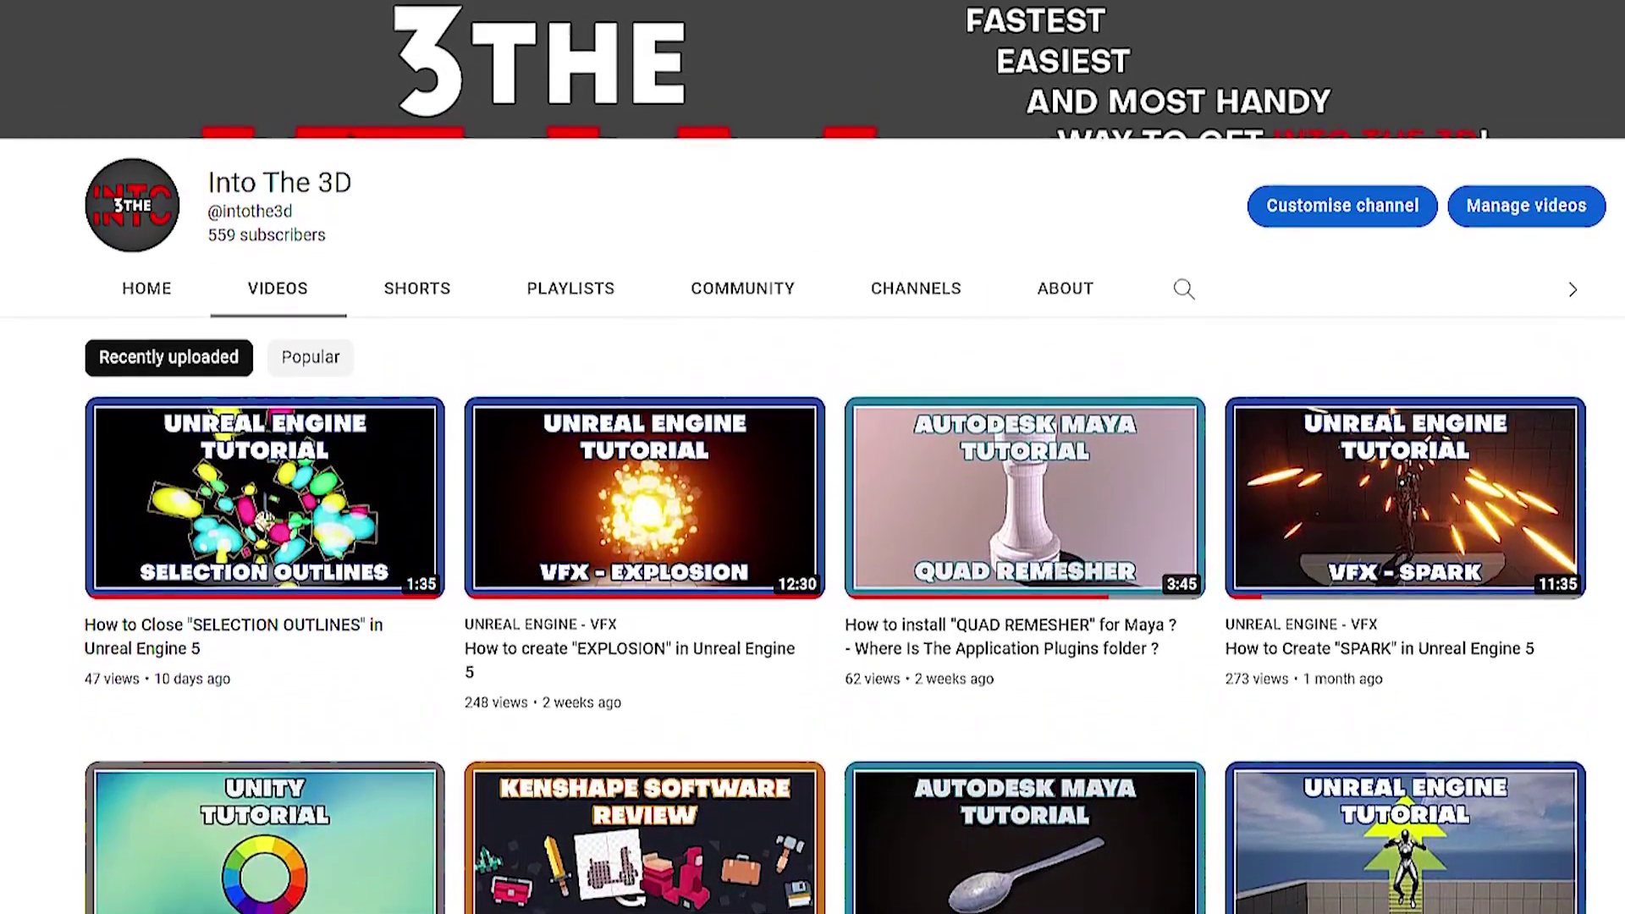
{"action": "scroll", "coordinate": [836, 482], "scroll_direction": "up", "scroll_amount": 3}
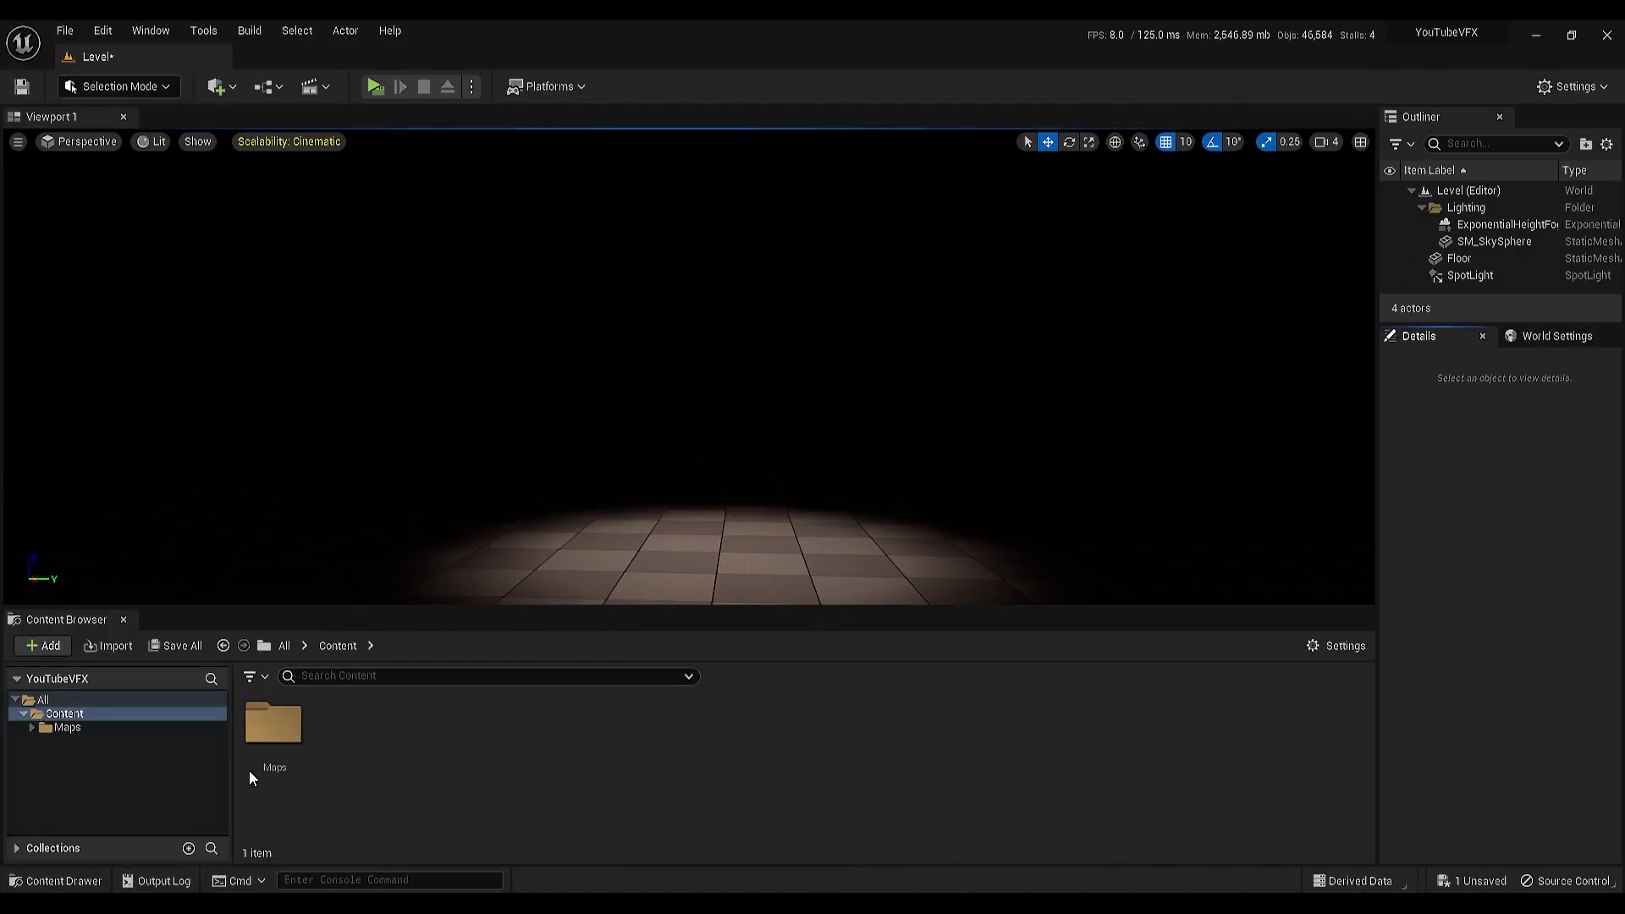
Step: Create a new folder named VFX inside Content and open it
{"action": "left_click", "coordinate": [108, 713]}
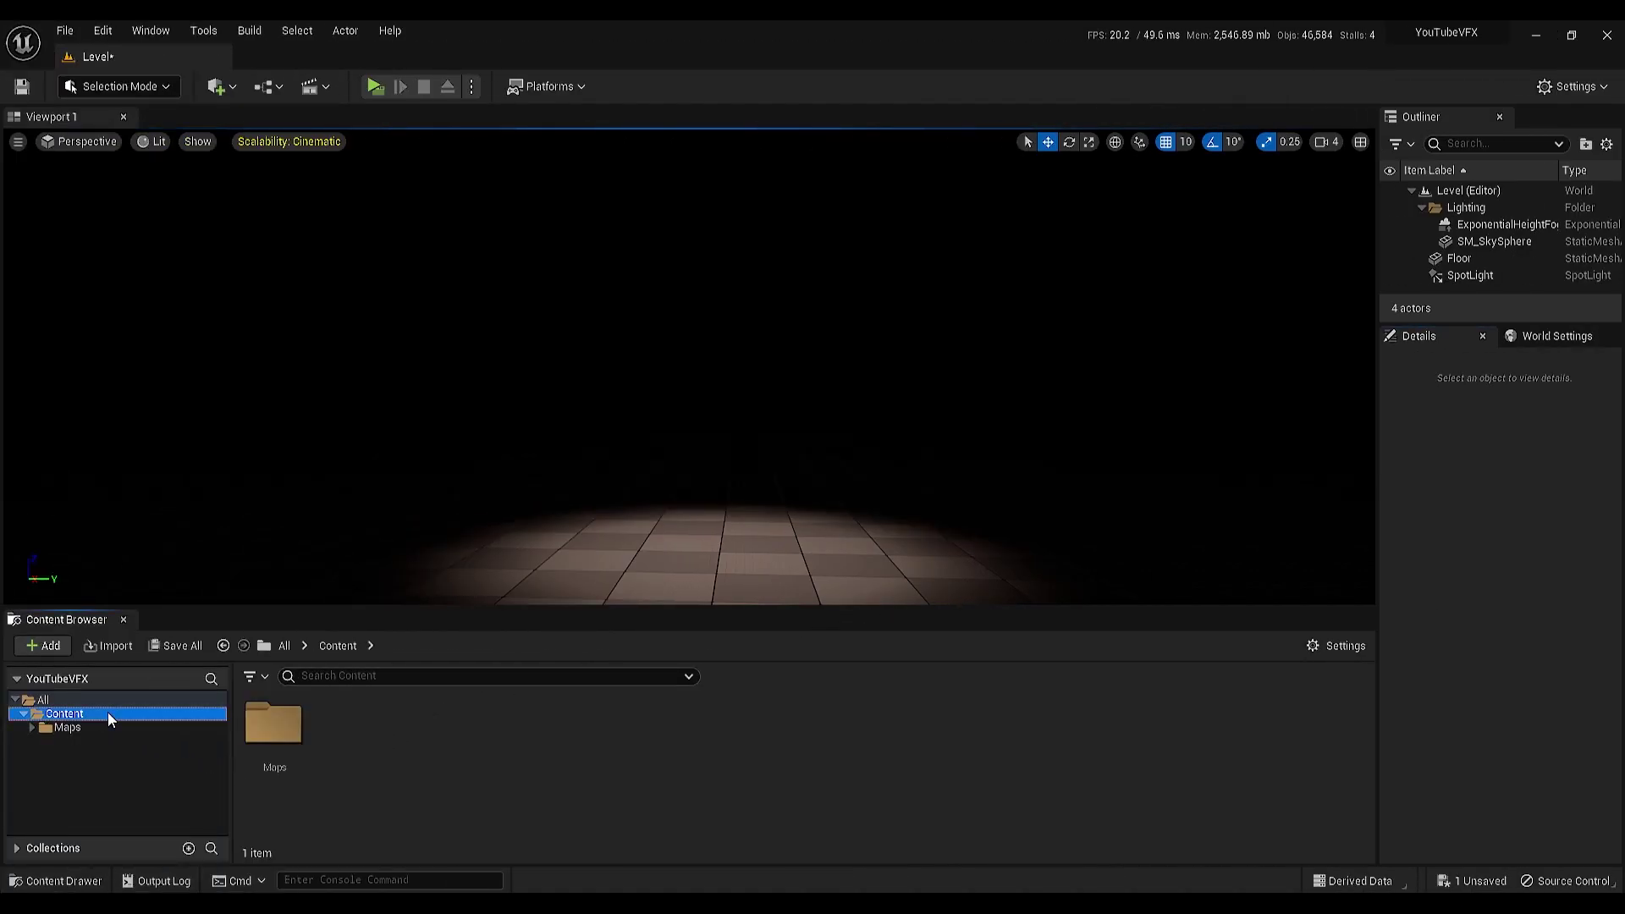
{"action": "right_click", "coordinate": [395, 766]}
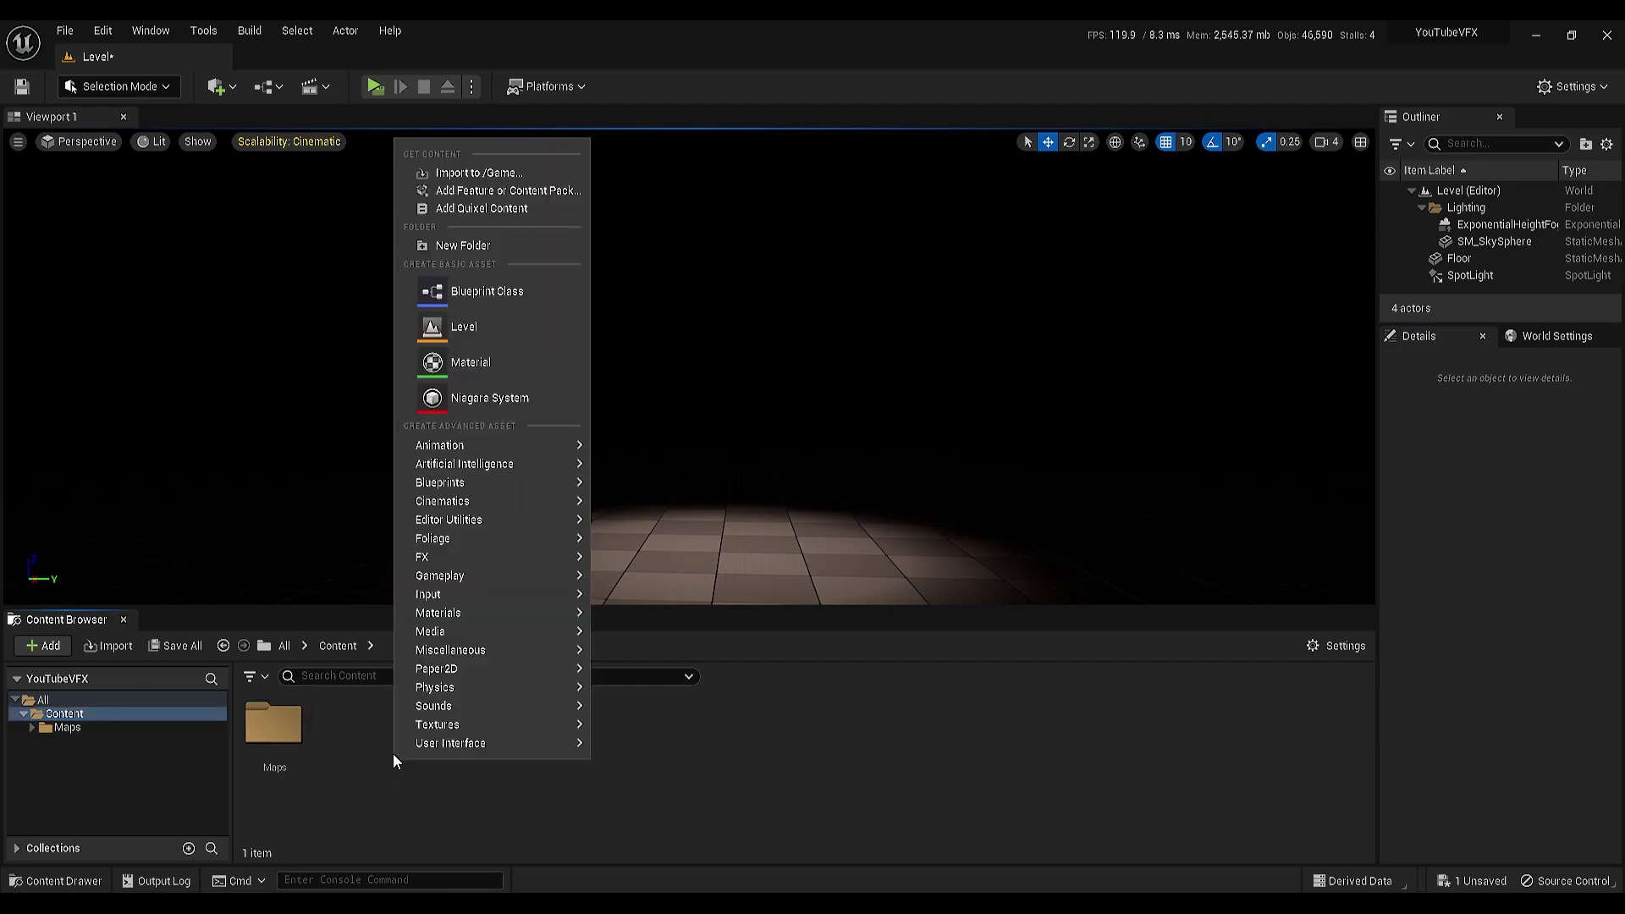
{"action": "left_click", "coordinate": [474, 246]}
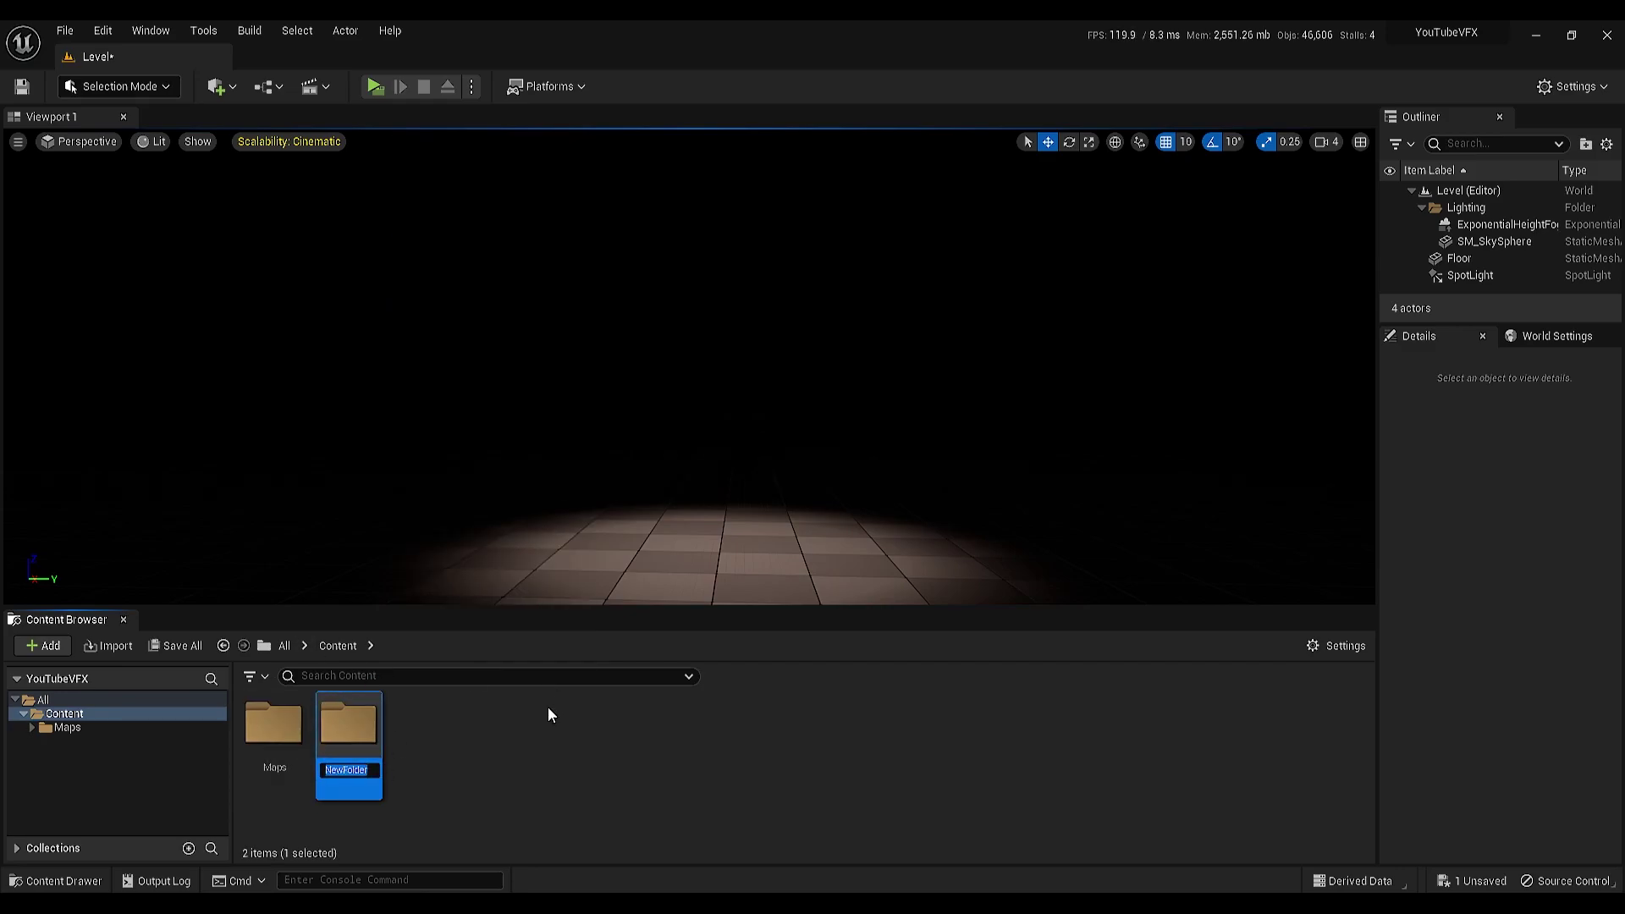
{"action": "type", "text": "VFX"}
{"action": "key", "text": "Return"}
{"action": "double_click", "coordinate": [348, 725]}
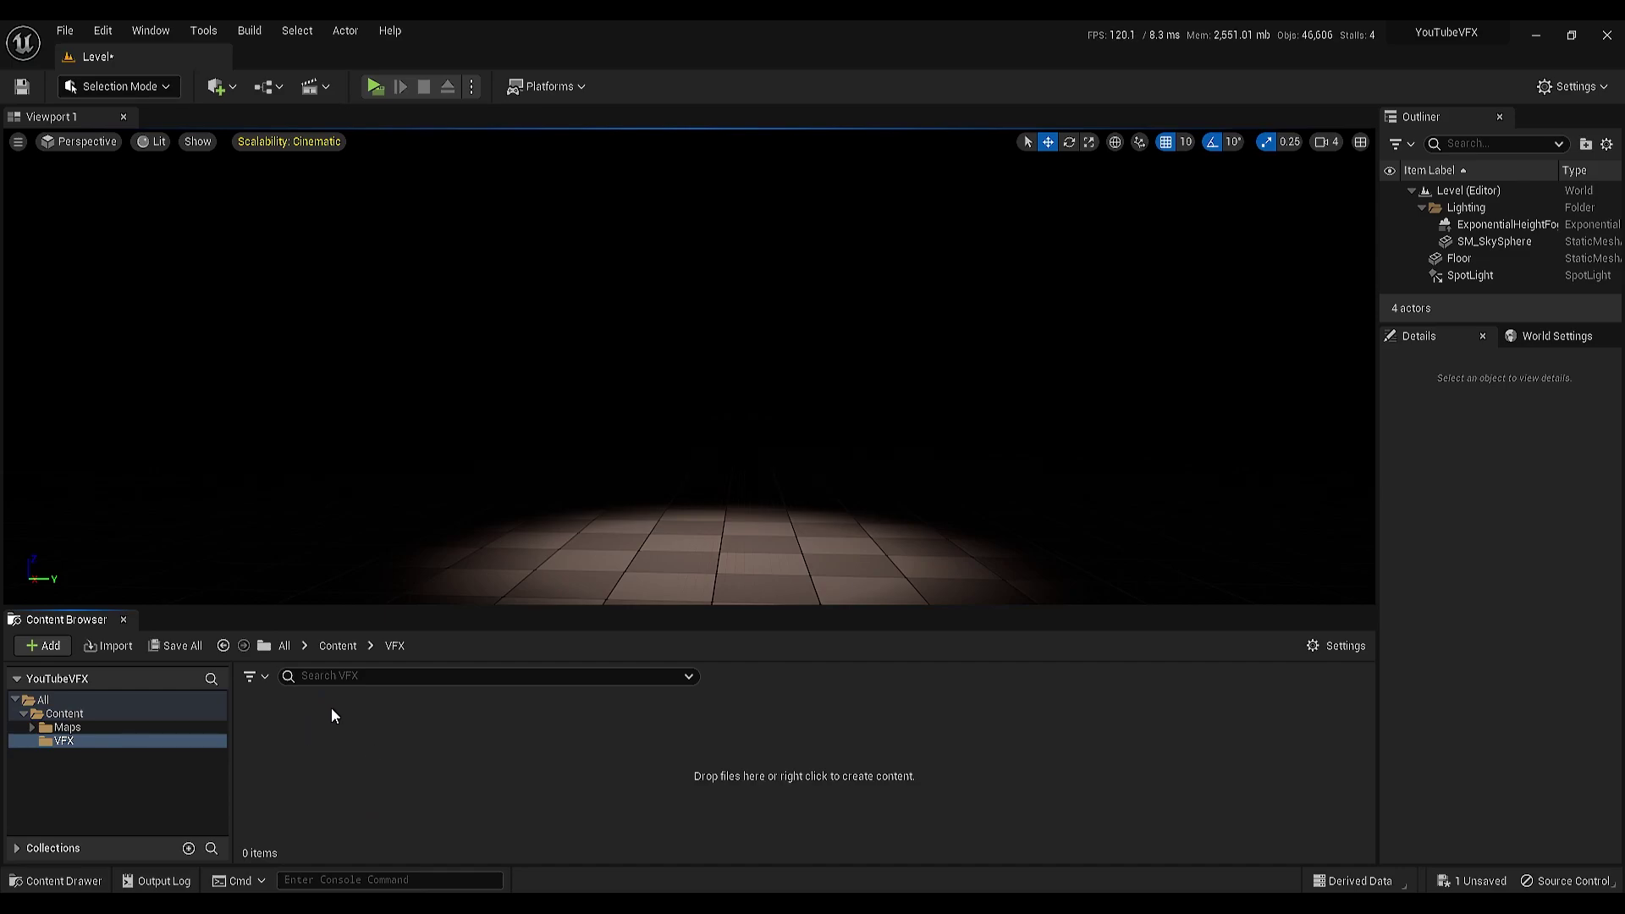
Step: Create a Niagara system from the Simple Sprite Burst emitter and name it PortalNS
{"action": "right_click", "coordinate": [377, 742]}
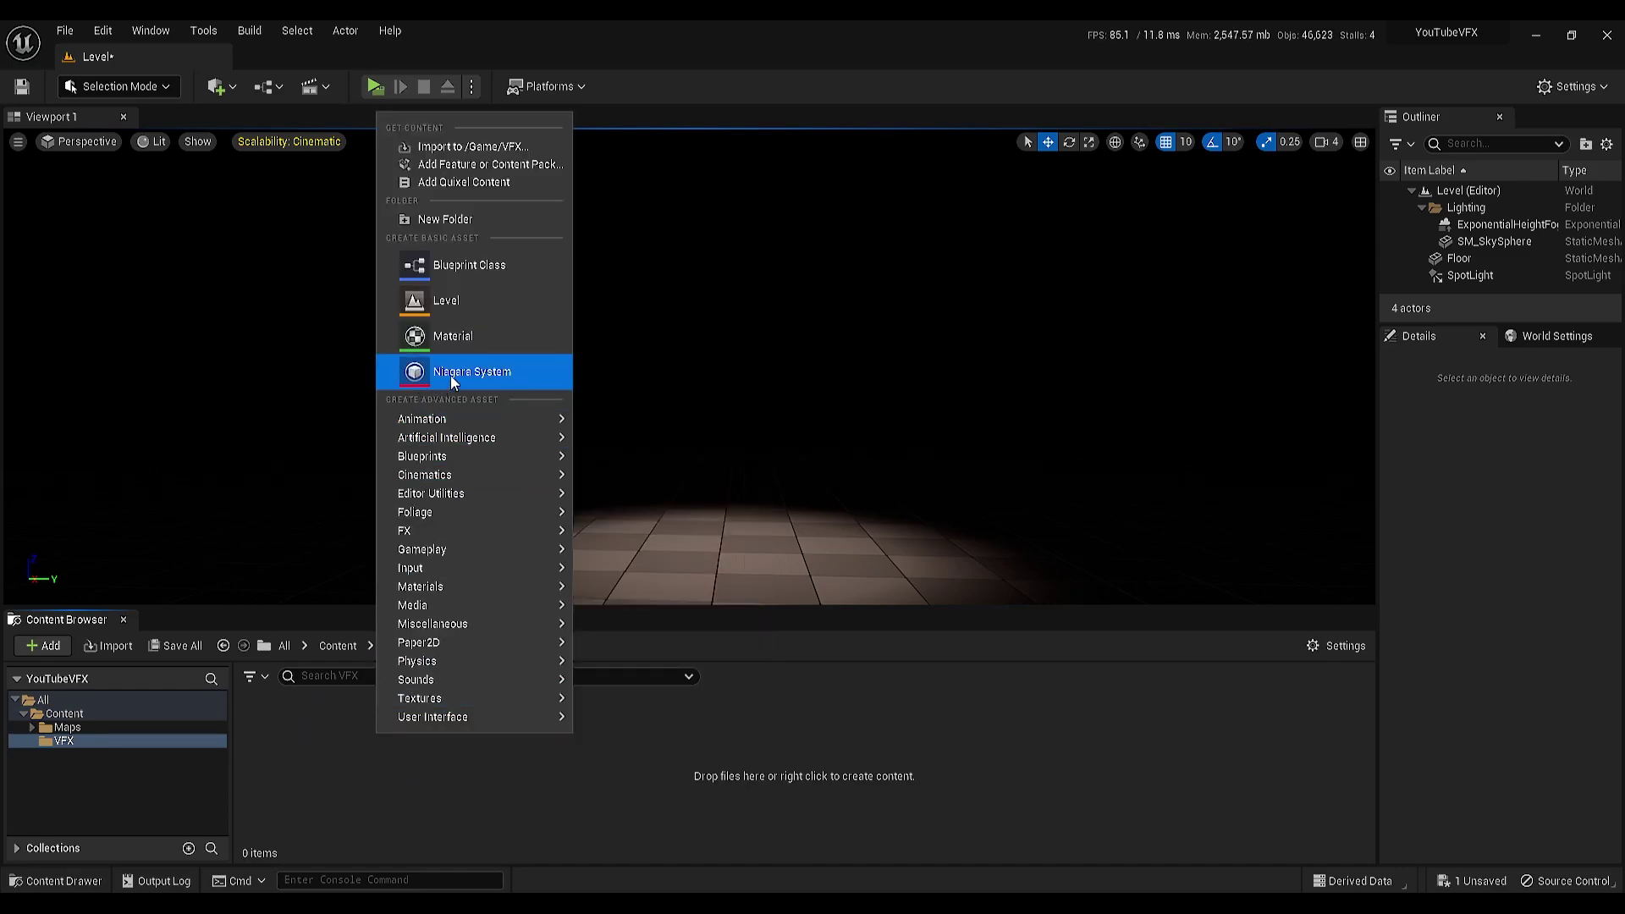
{"action": "left_click", "coordinate": [515, 374]}
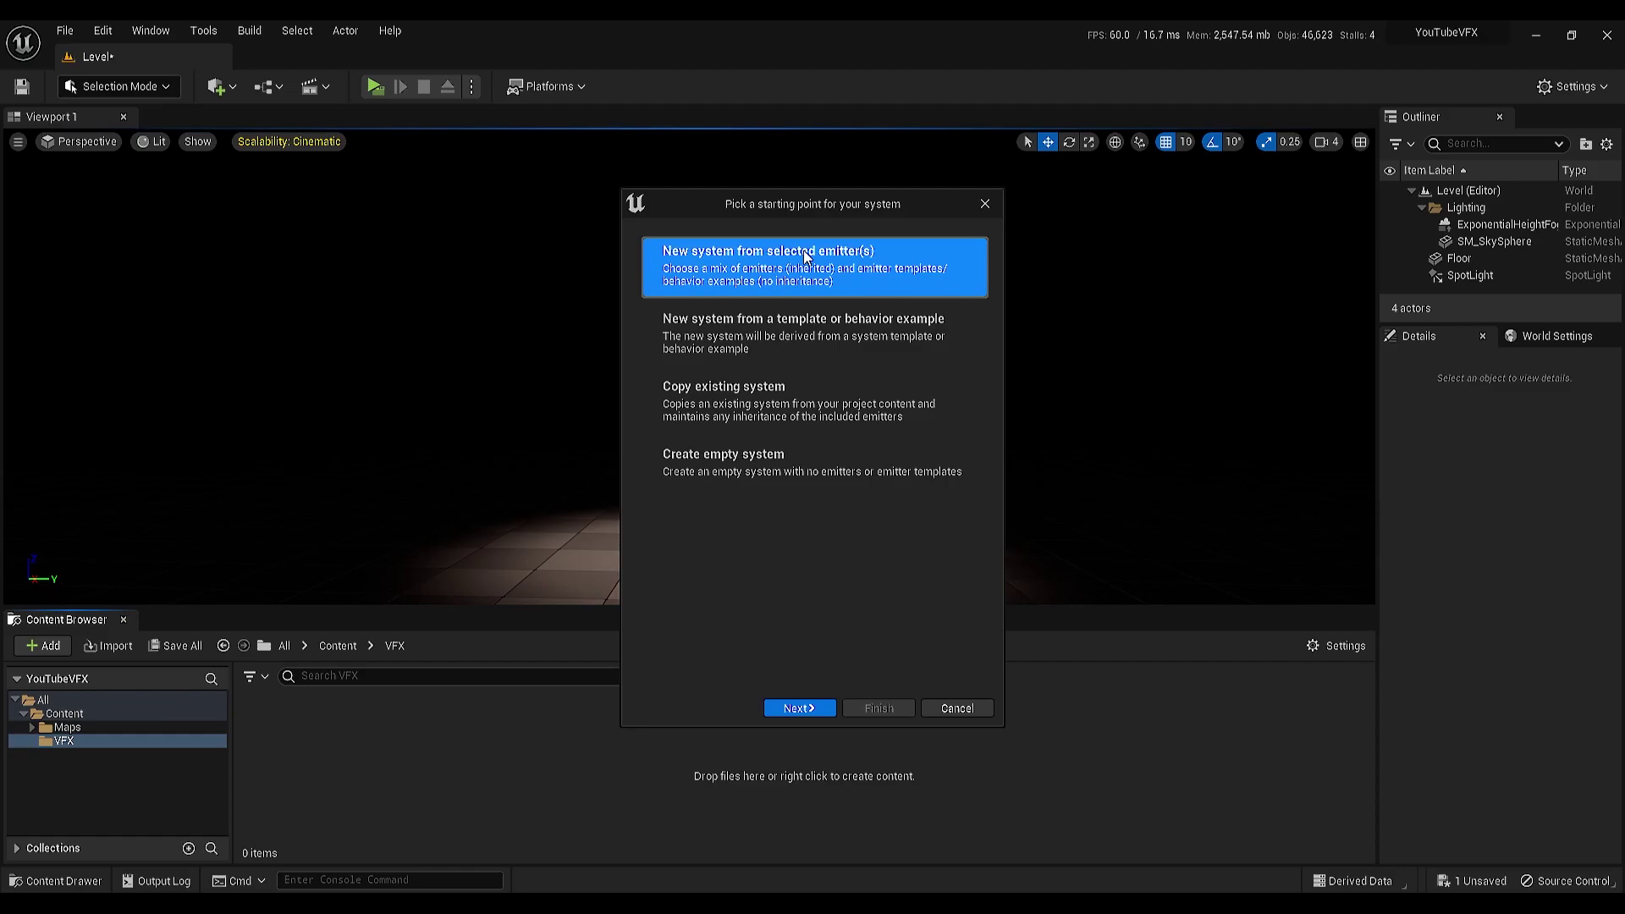
{"action": "left_click", "coordinate": [817, 711]}
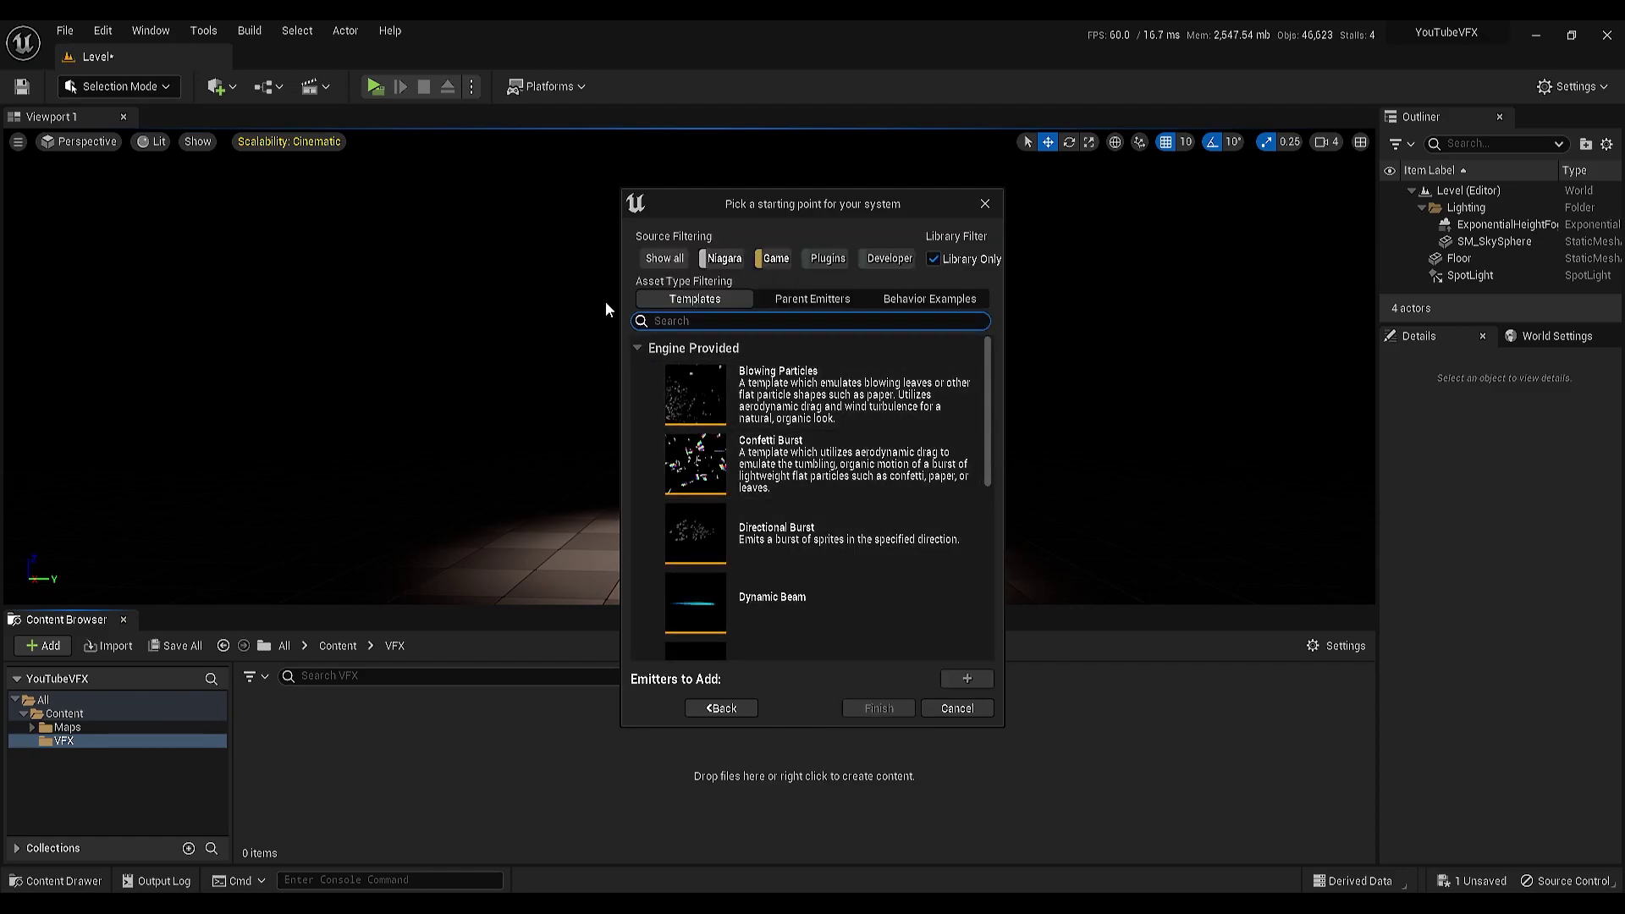
{"action": "left_click_drag", "start_coordinate": [977, 357], "coordinate": [978, 536]}
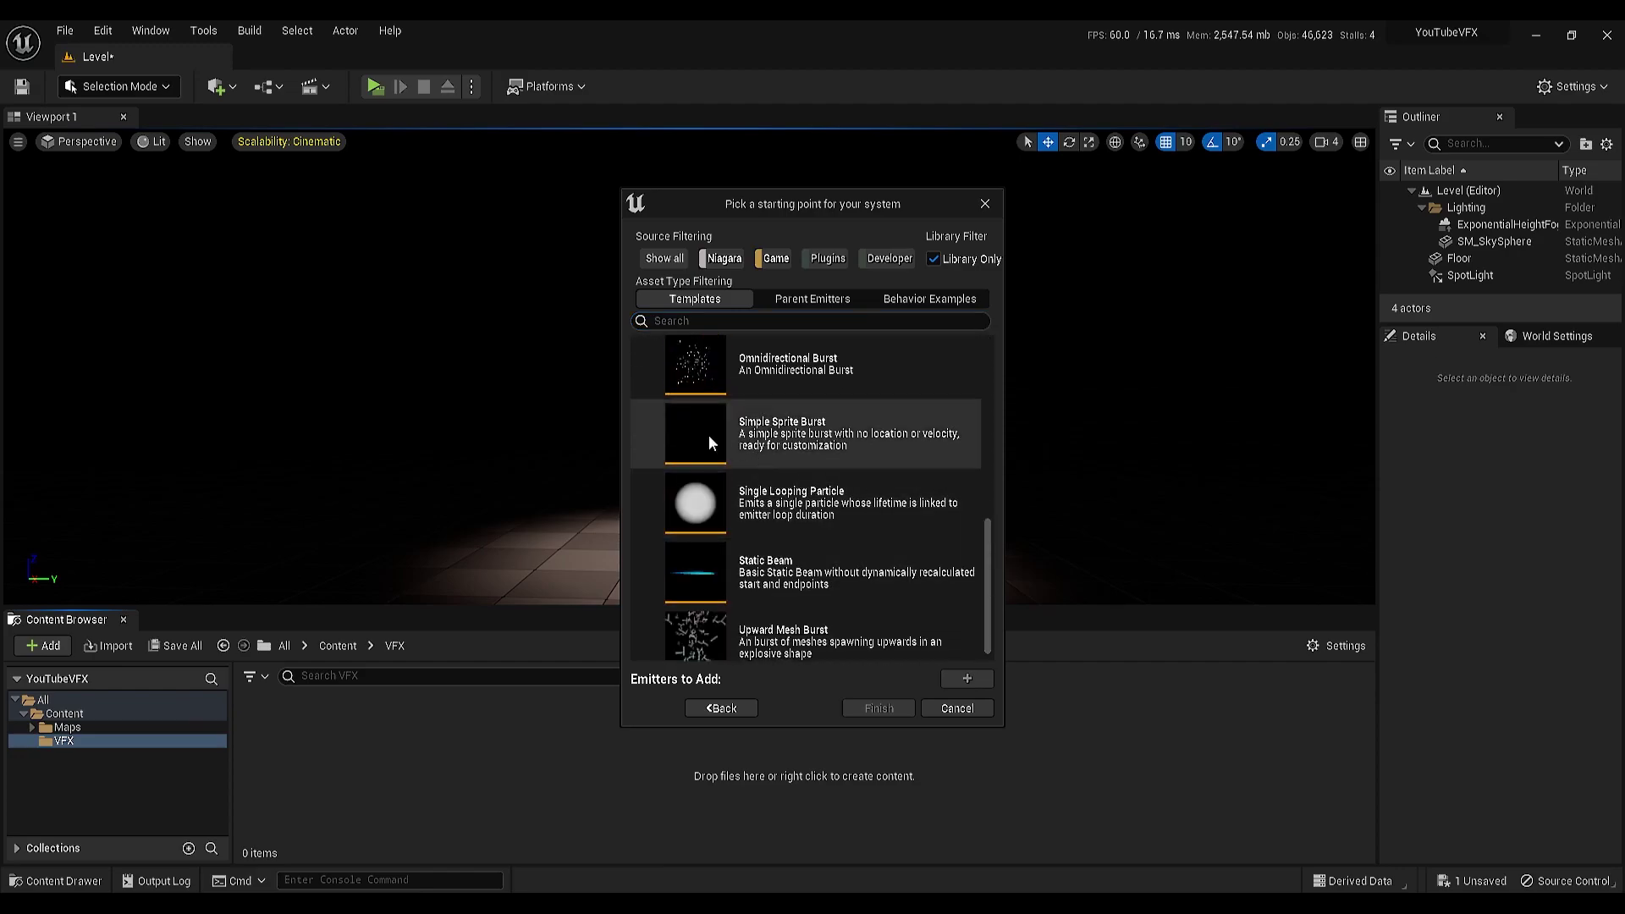
{"action": "left_click", "coordinate": [874, 441]}
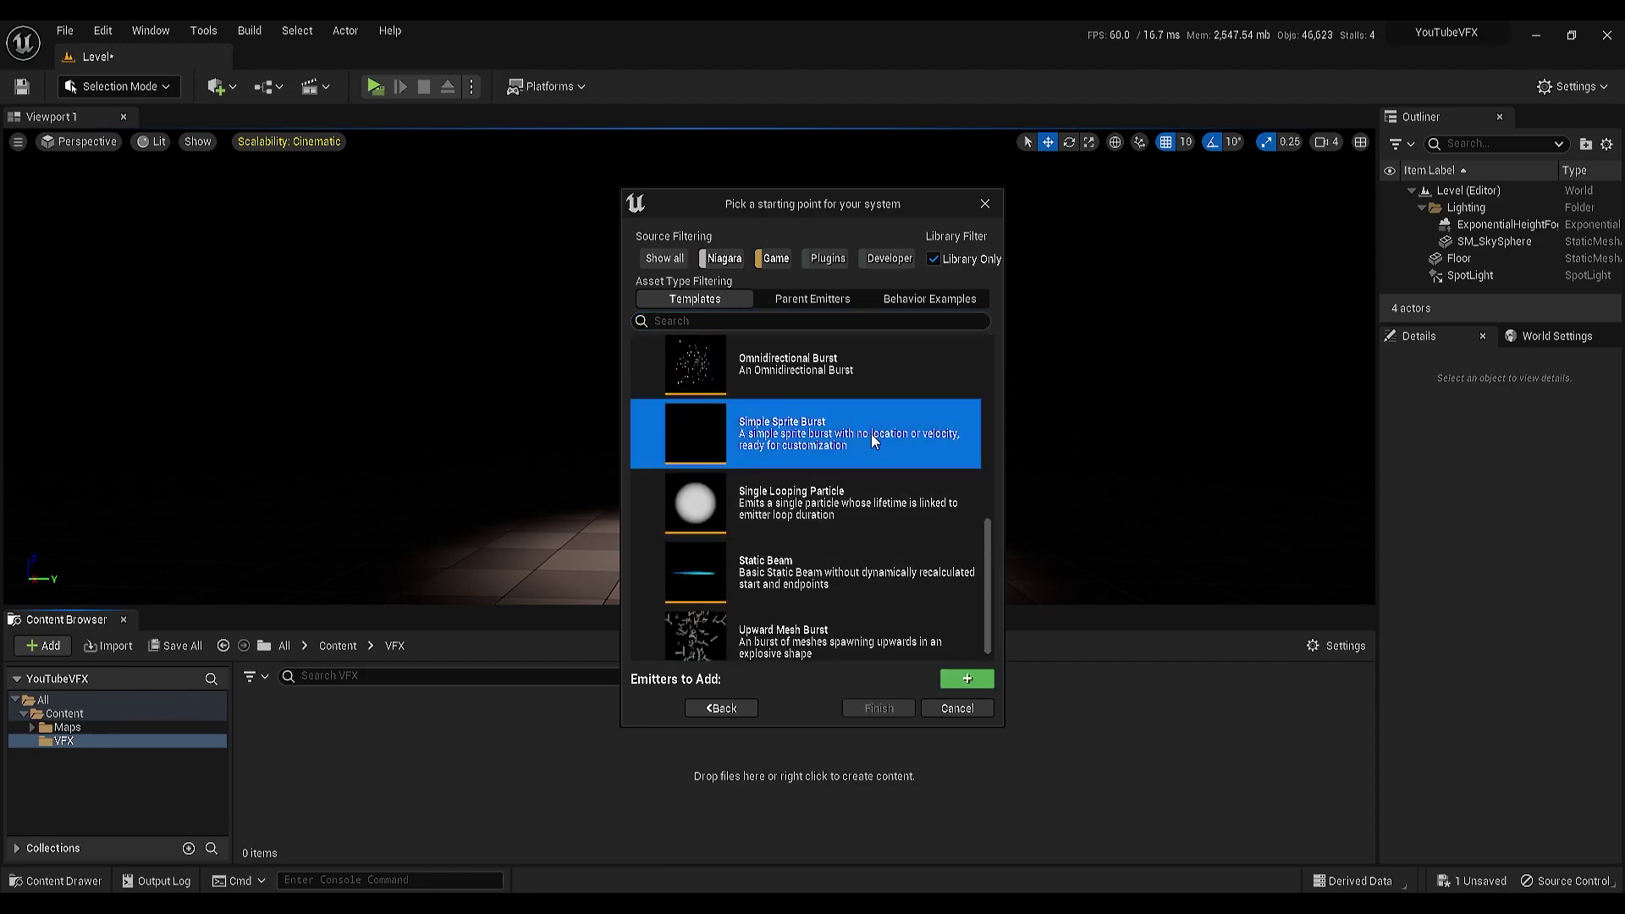
{"action": "left_click", "coordinate": [974, 678]}
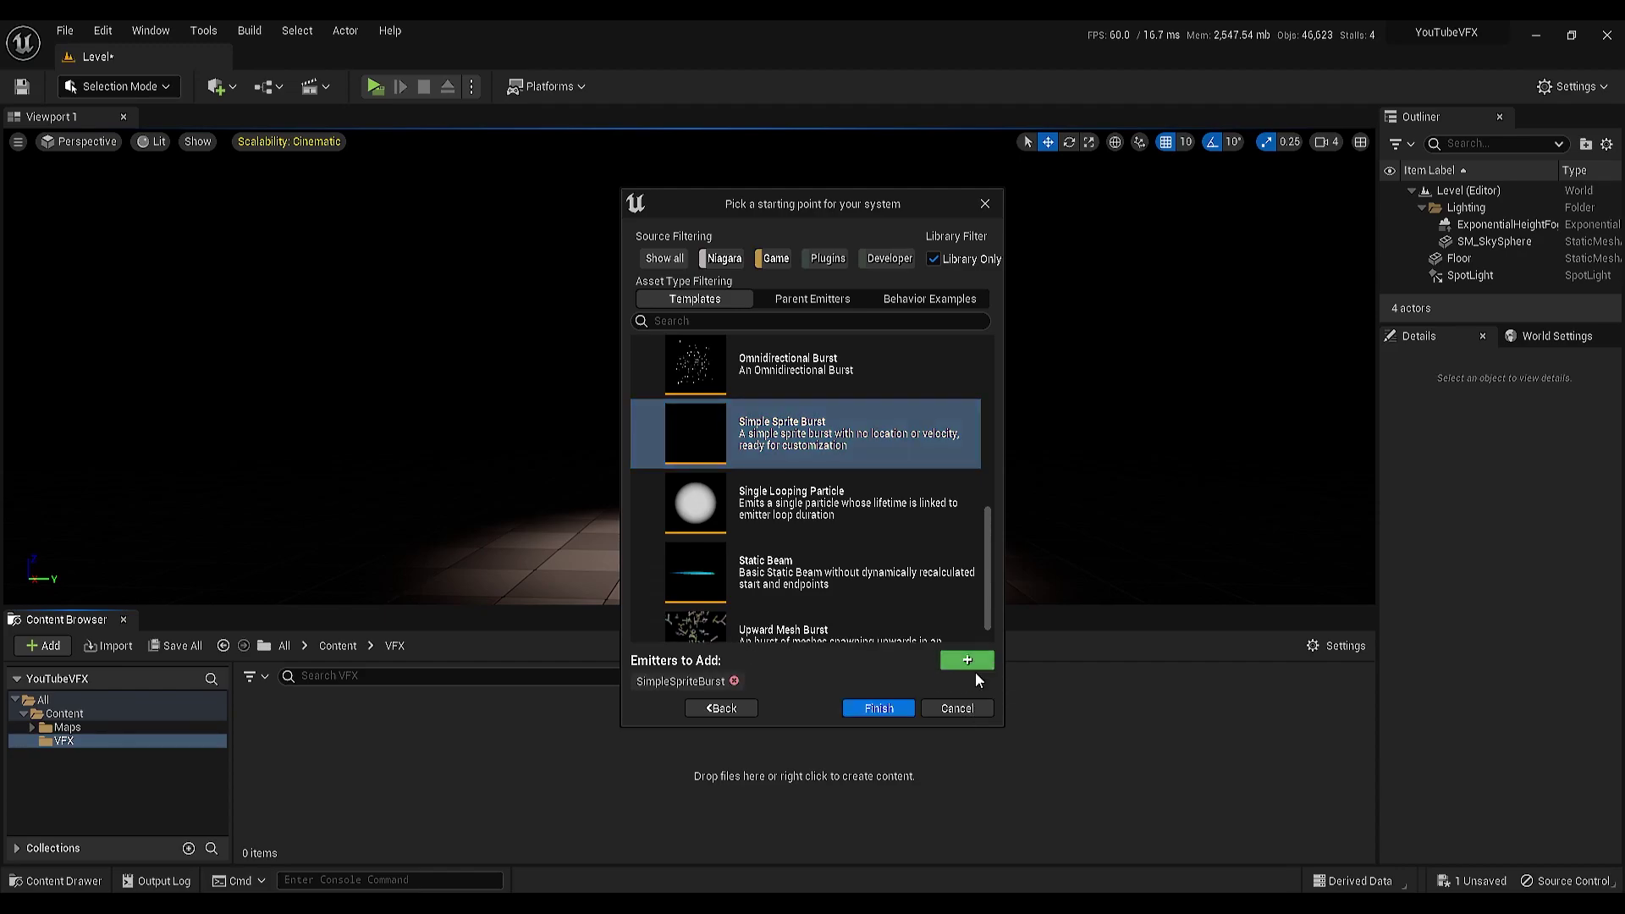
{"action": "left_click", "coordinate": [879, 709]}
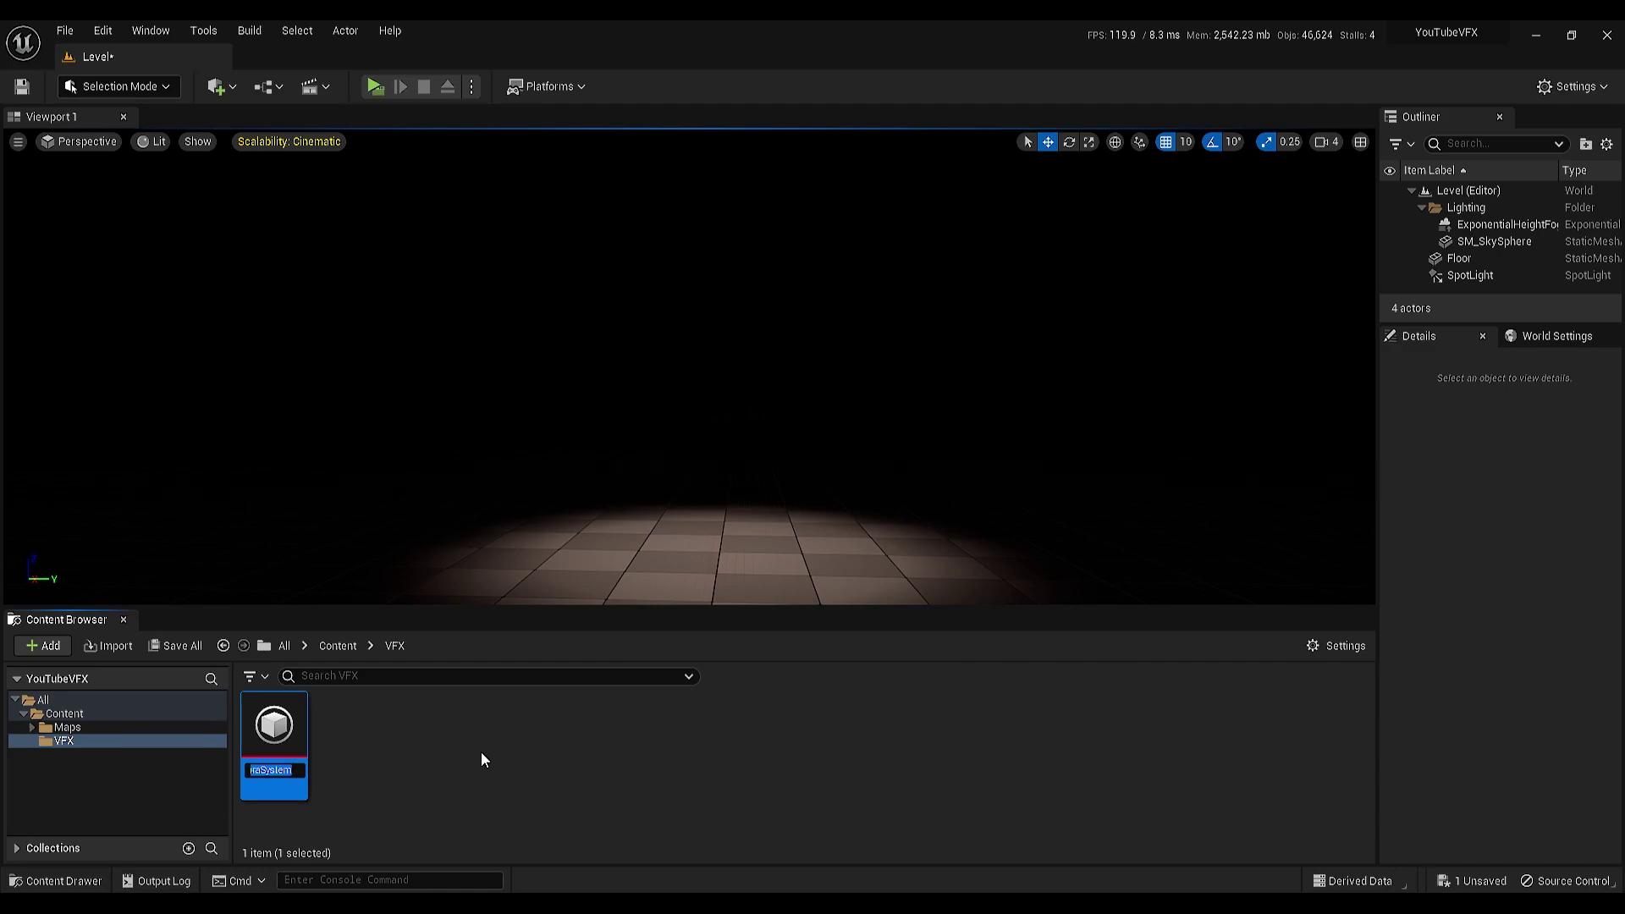
{"action": "type", "text": "PortalNS"}
{"action": "key", "text": "Return"}
Step: Open PortalNS and rename its SimpleSpriteBurst emitter to Main
{"action": "double_click", "coordinate": [266, 724]}
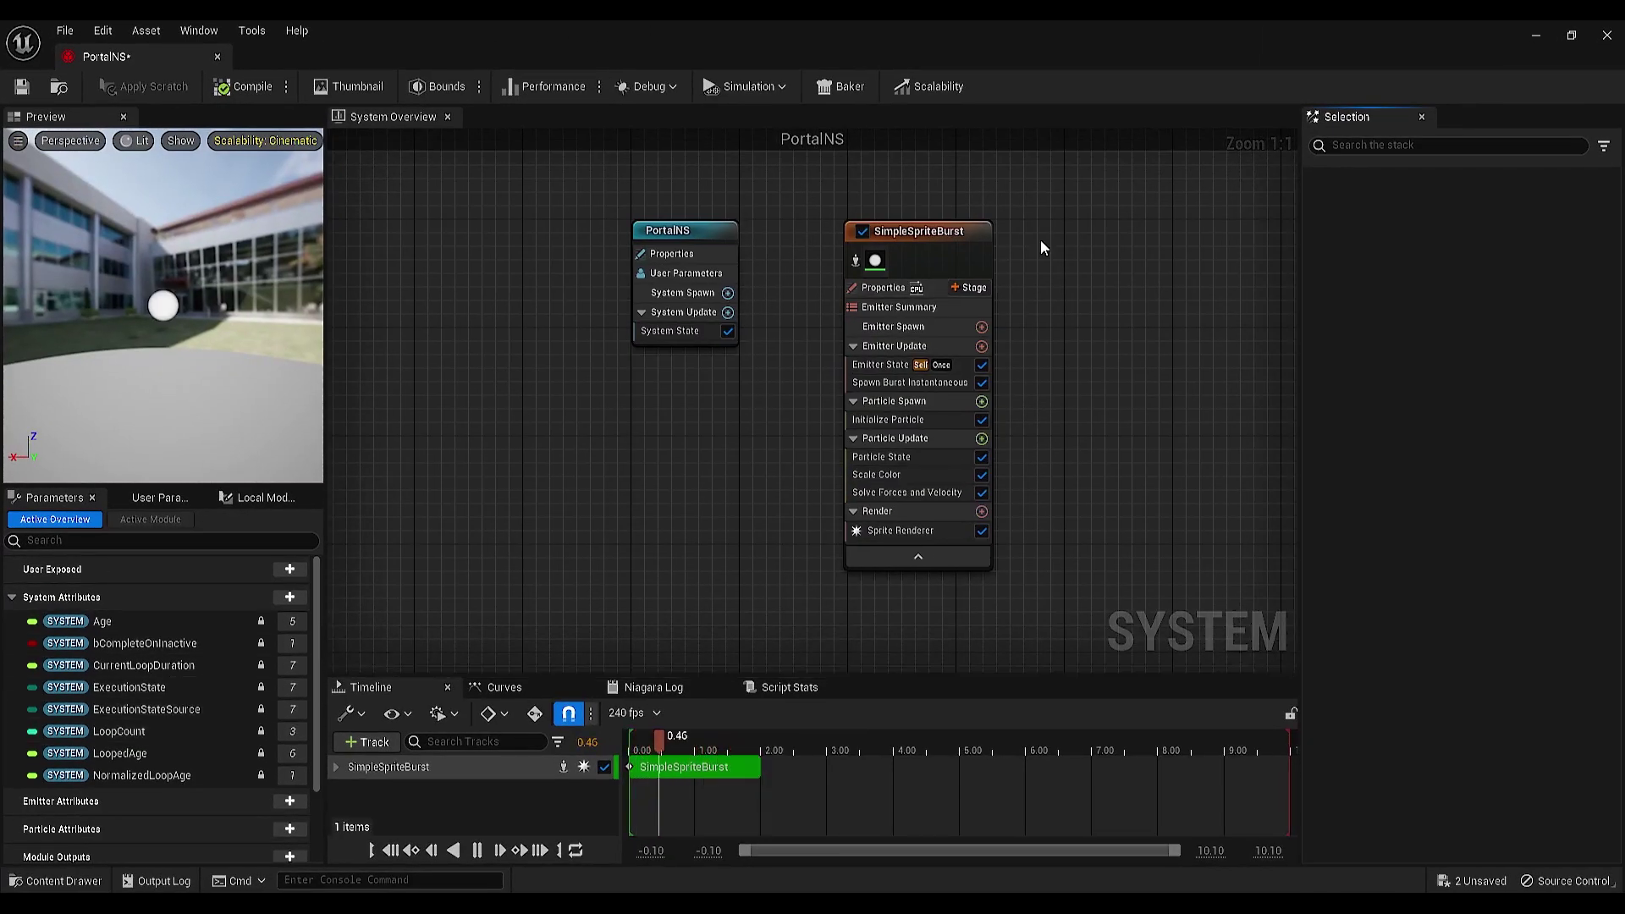
{"action": "left_click_drag", "start_coordinate": [826, 207], "coordinate": [1018, 583]}
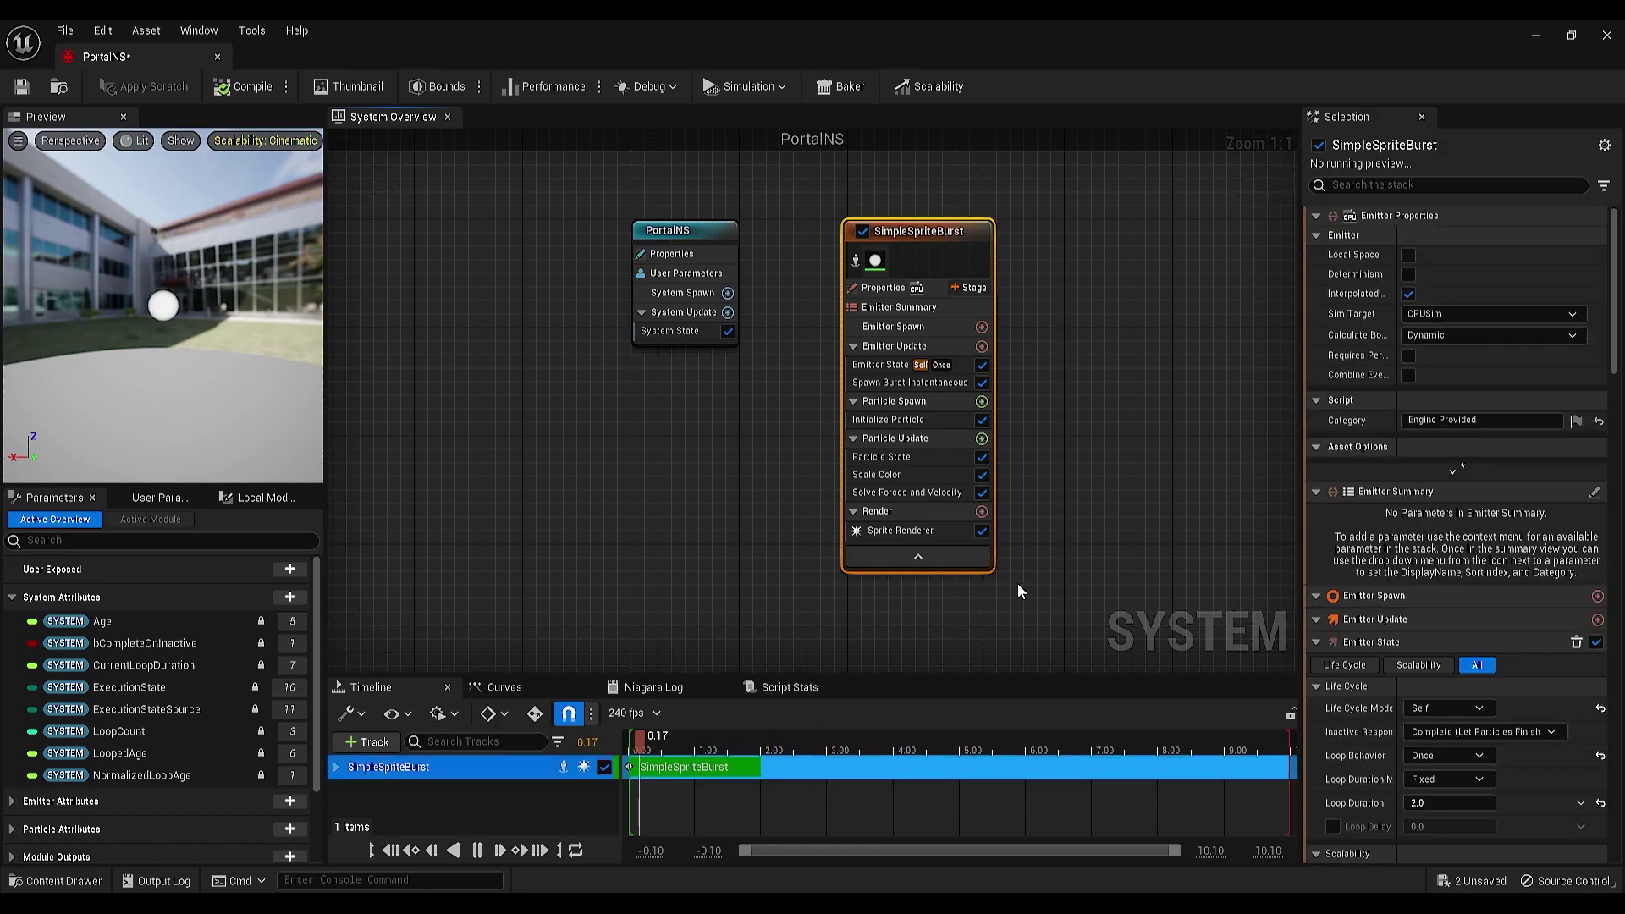
{"action": "left_click", "coordinate": [1059, 535]}
{"action": "double_click", "coordinate": [901, 230]}
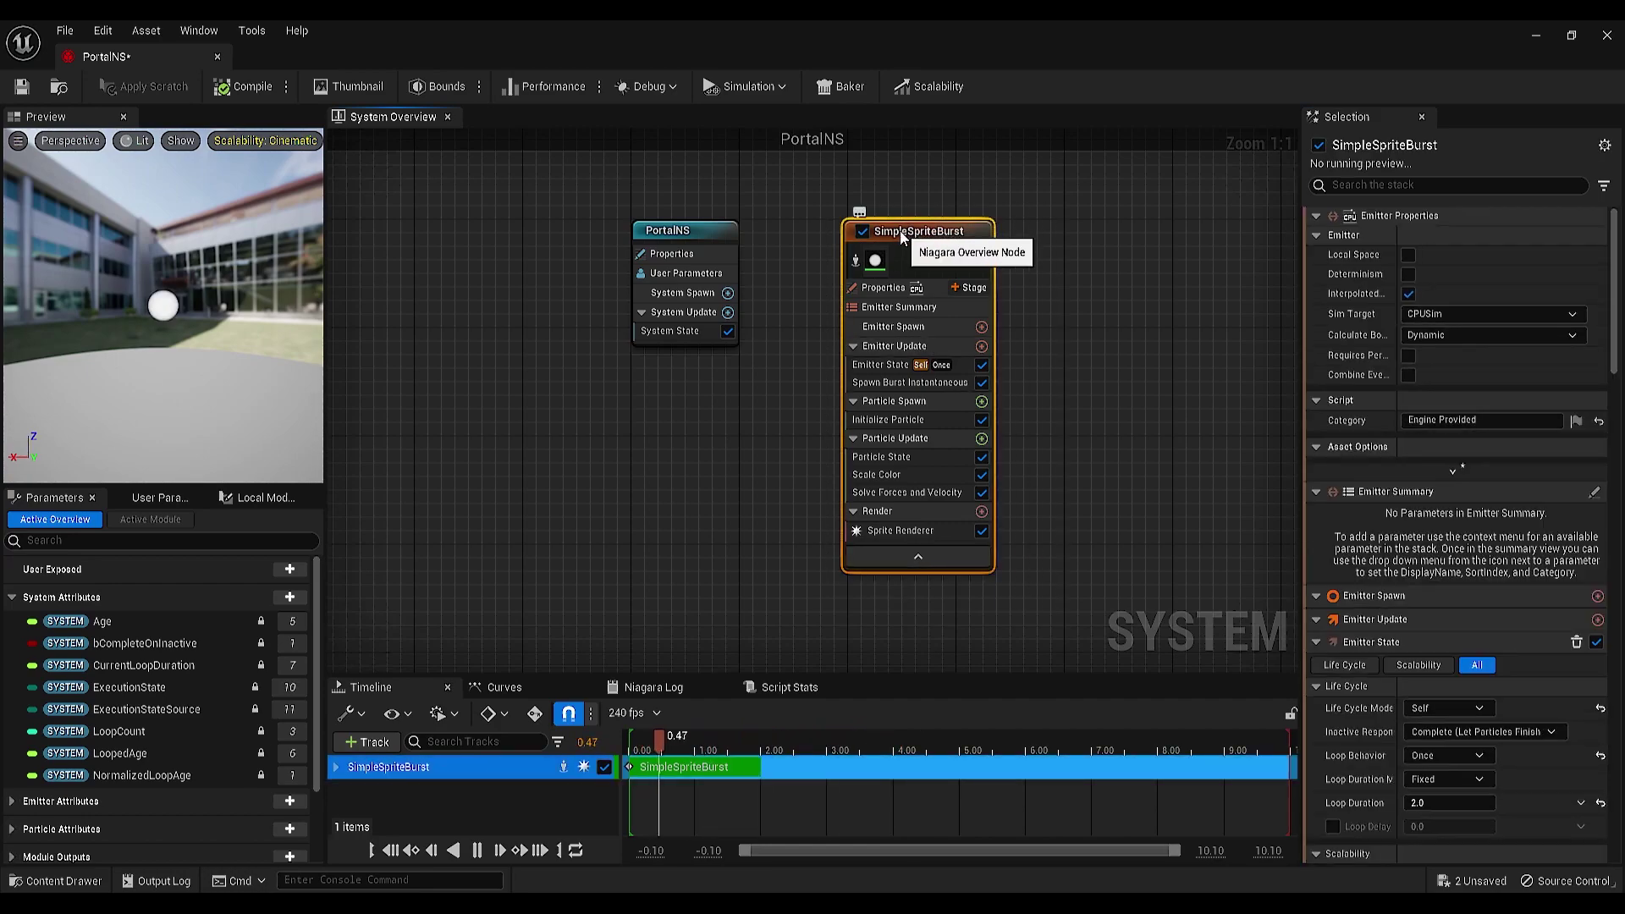
{"action": "type", "text": "m"}
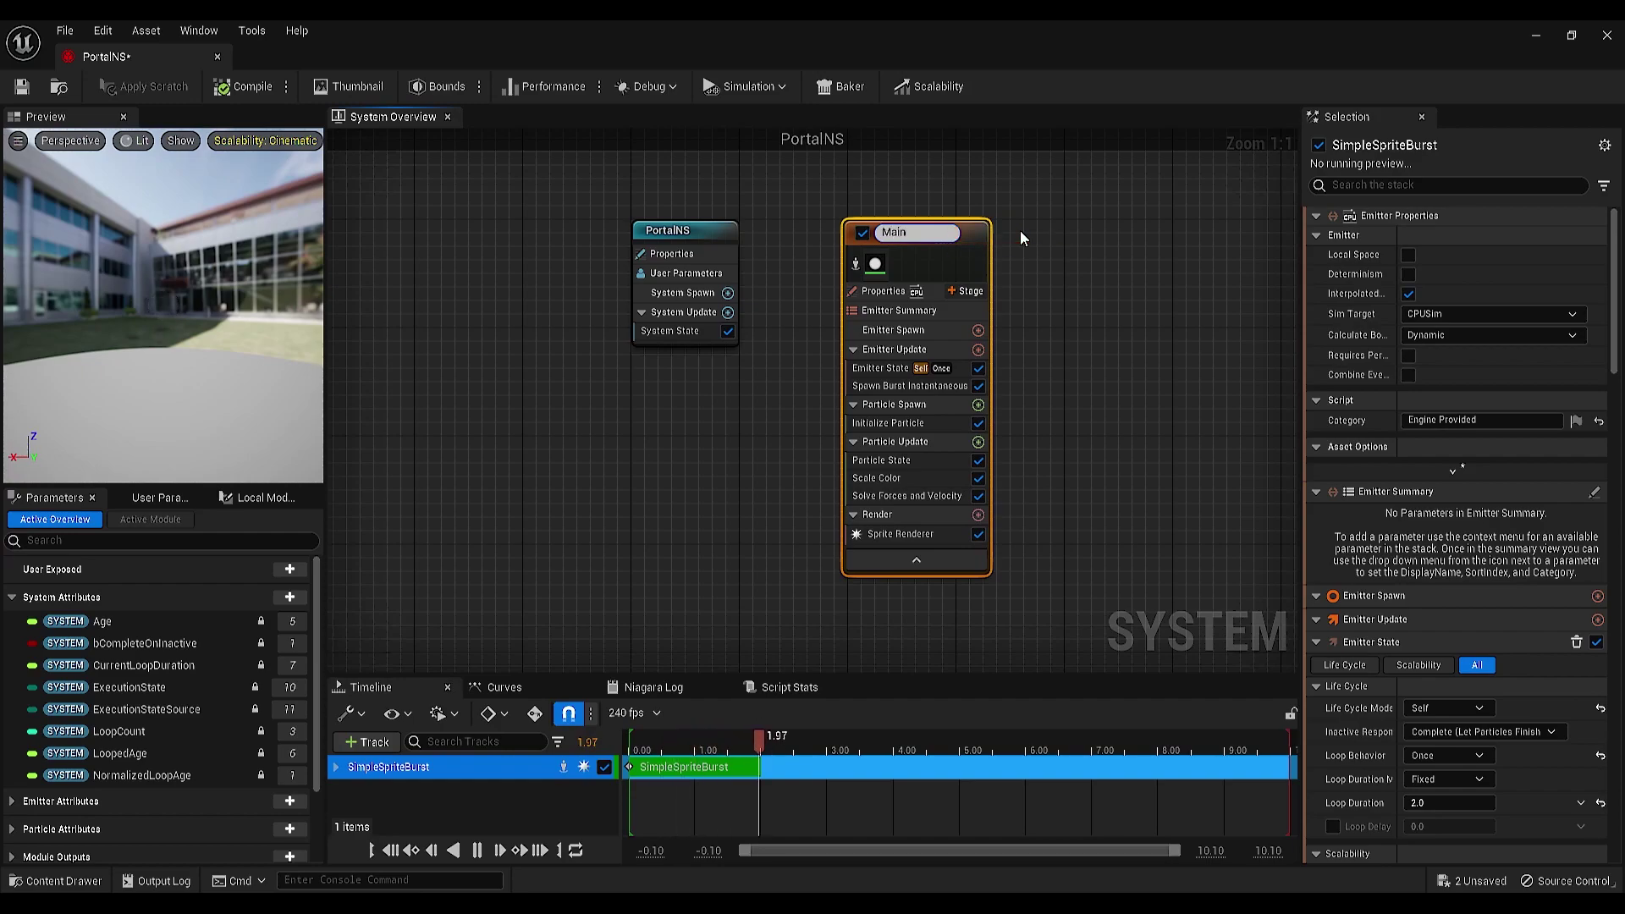
{"action": "type", "text": "ain"}
{"action": "key", "text": "Return"}
{"action": "left_click", "coordinate": [1242, 377]}
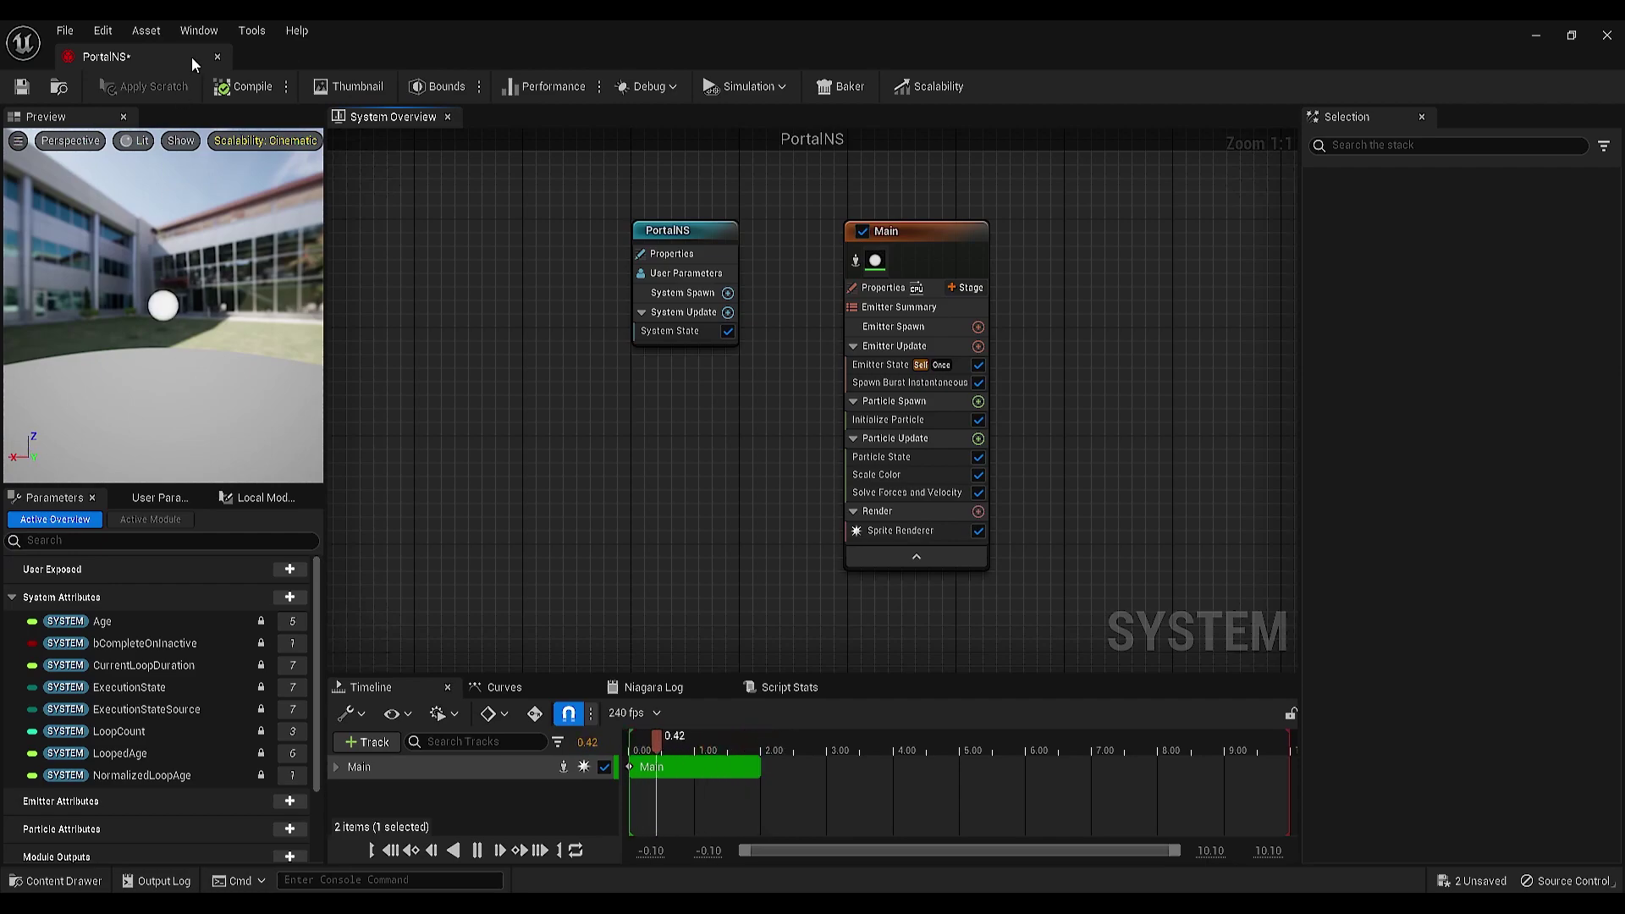
Step: In Preview Scene Settings, uncheck Show Environment and cancel the Environment Color change
{"action": "left_click", "coordinate": [196, 34]}
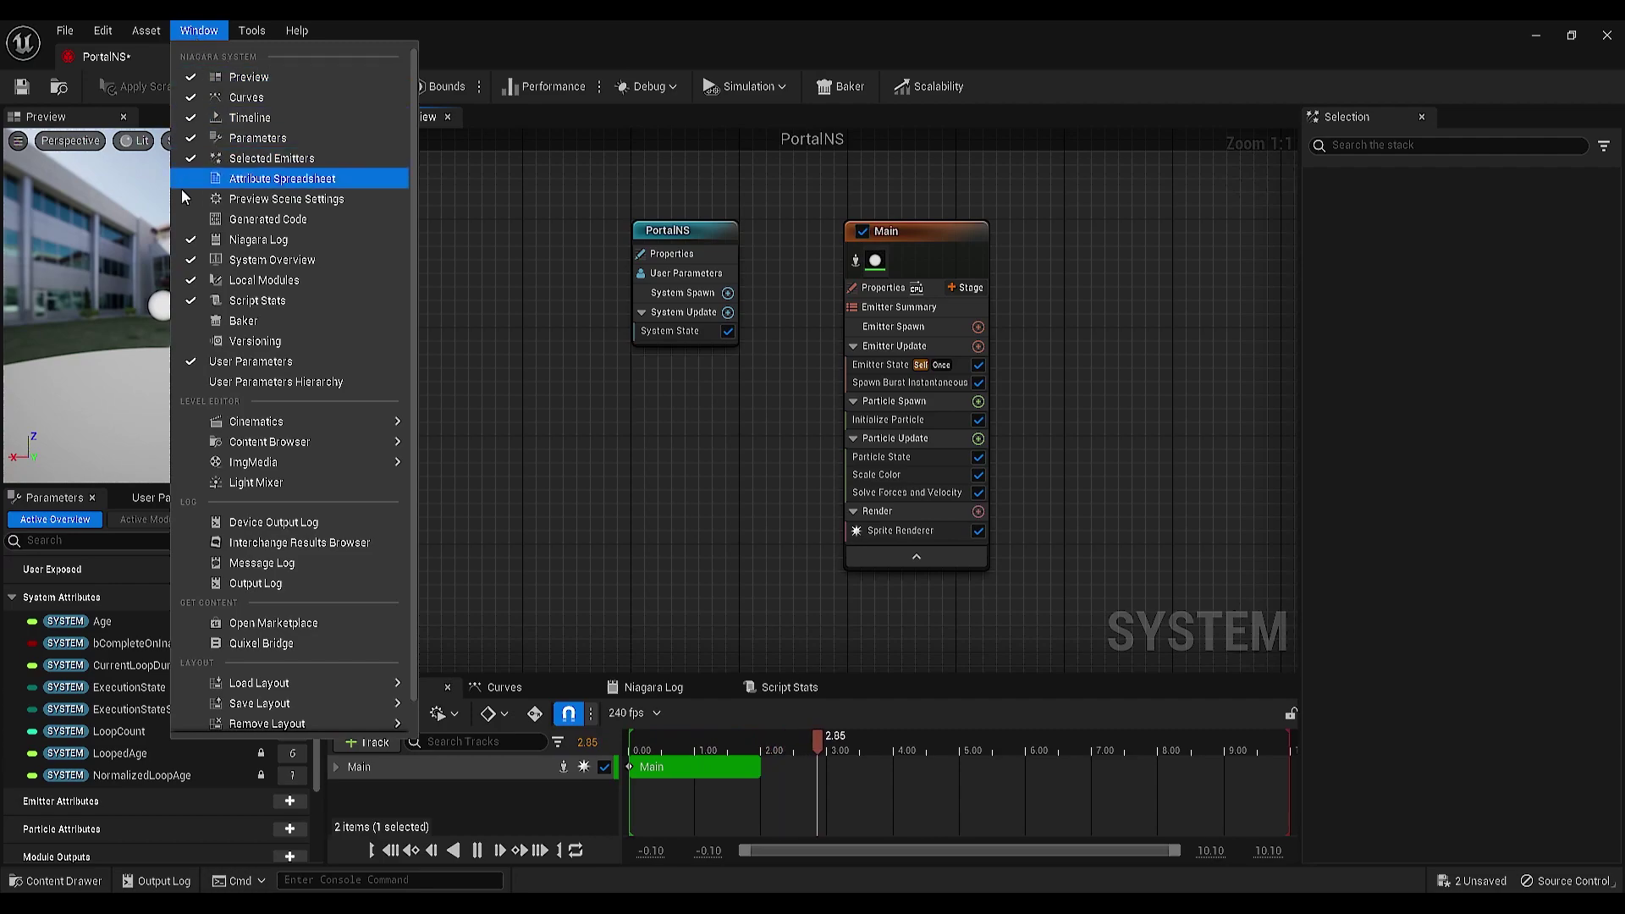
{"action": "left_click", "coordinate": [376, 205]}
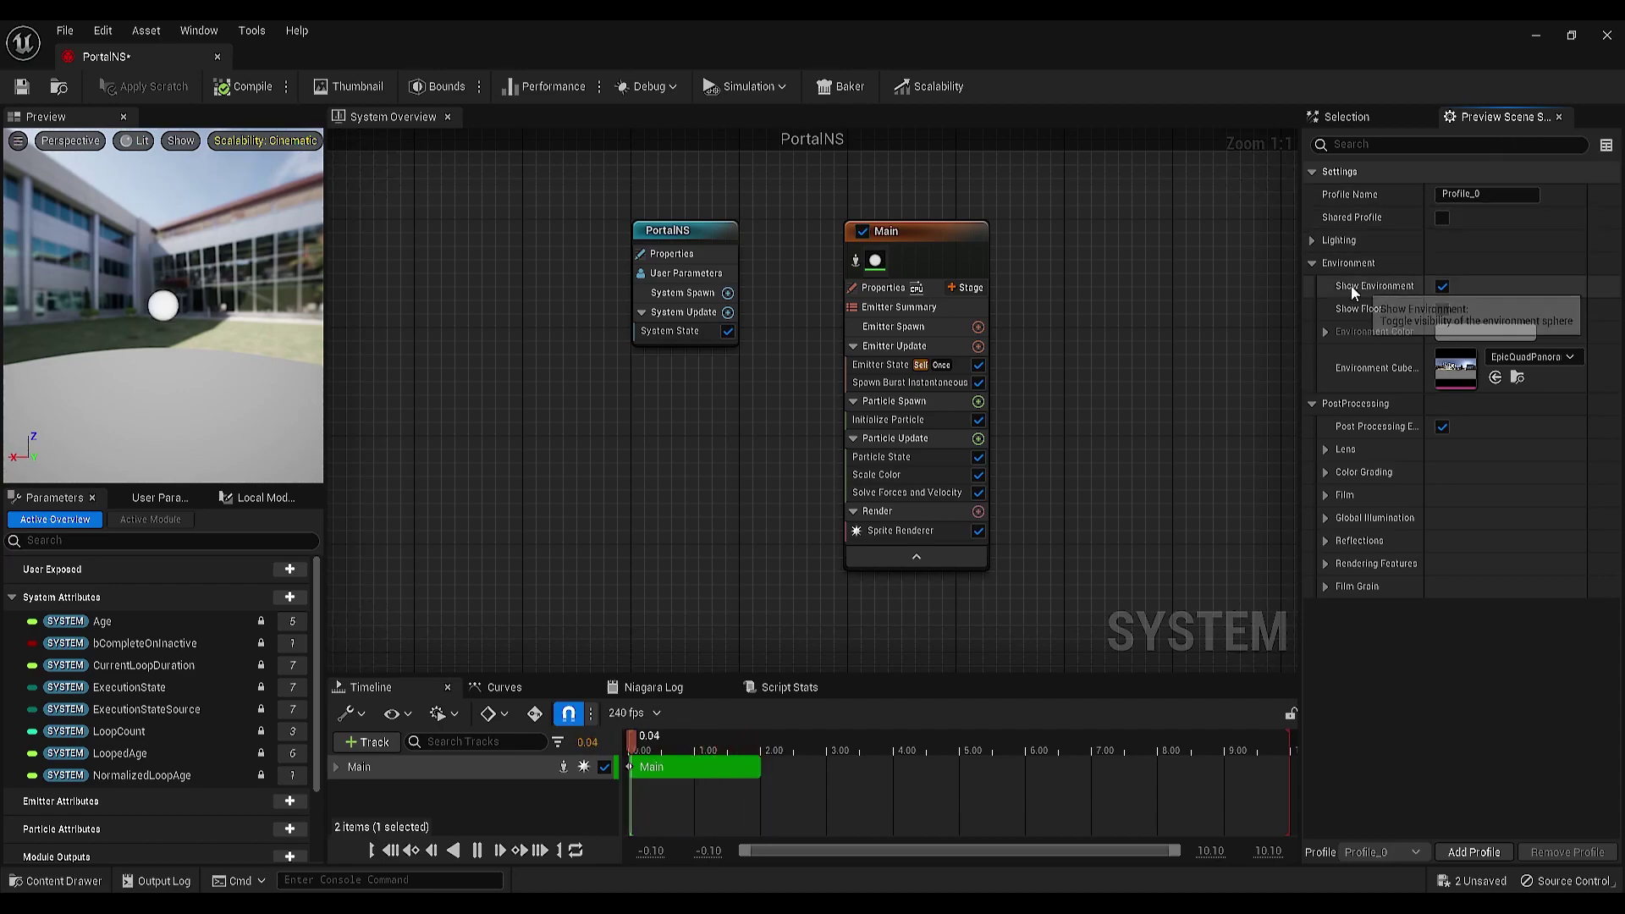
{"action": "left_click", "coordinate": [1443, 288]}
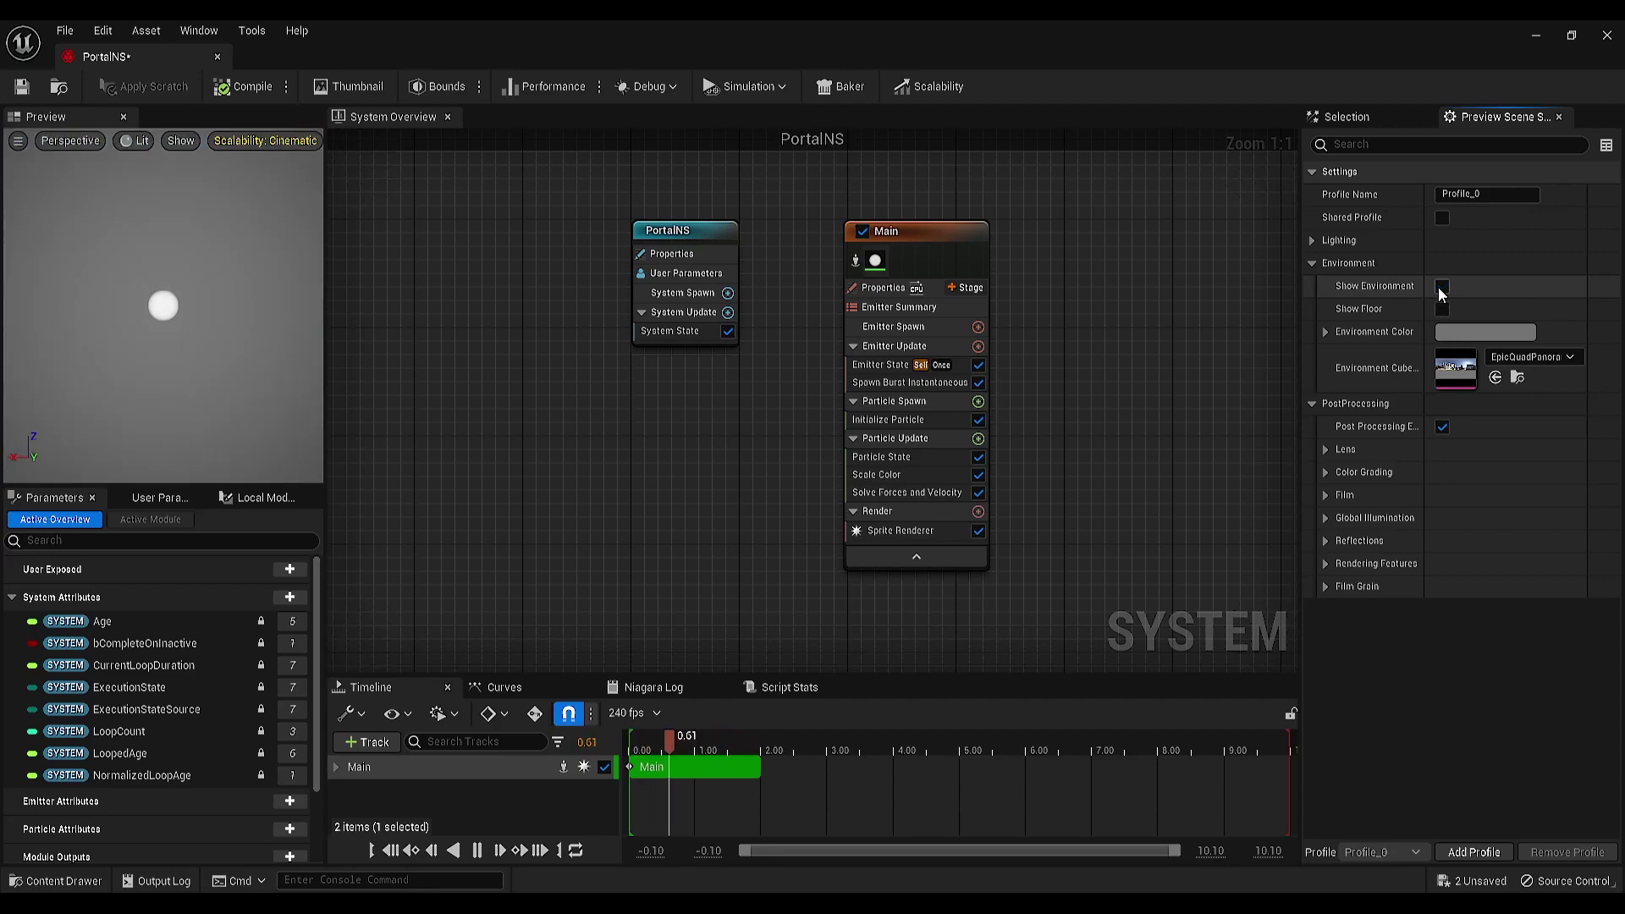
{"action": "left_click", "coordinate": [1486, 333]}
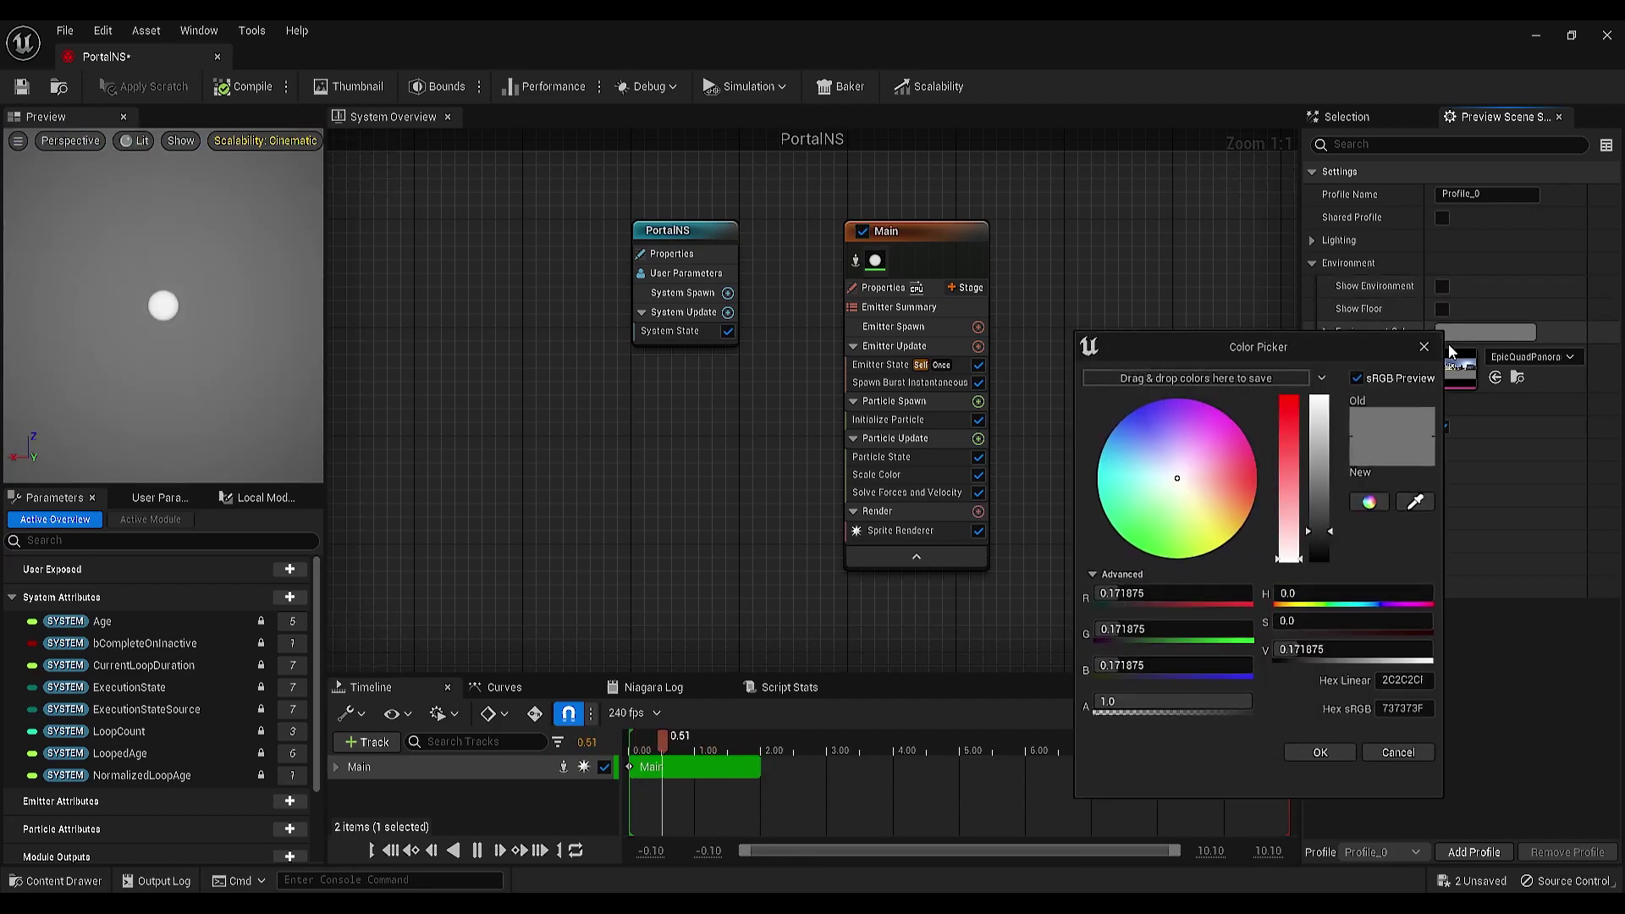
{"action": "left_click_drag", "start_coordinate": [1331, 533], "coordinate": [1328, 539]}
{"action": "left_click", "coordinate": [1402, 756]}
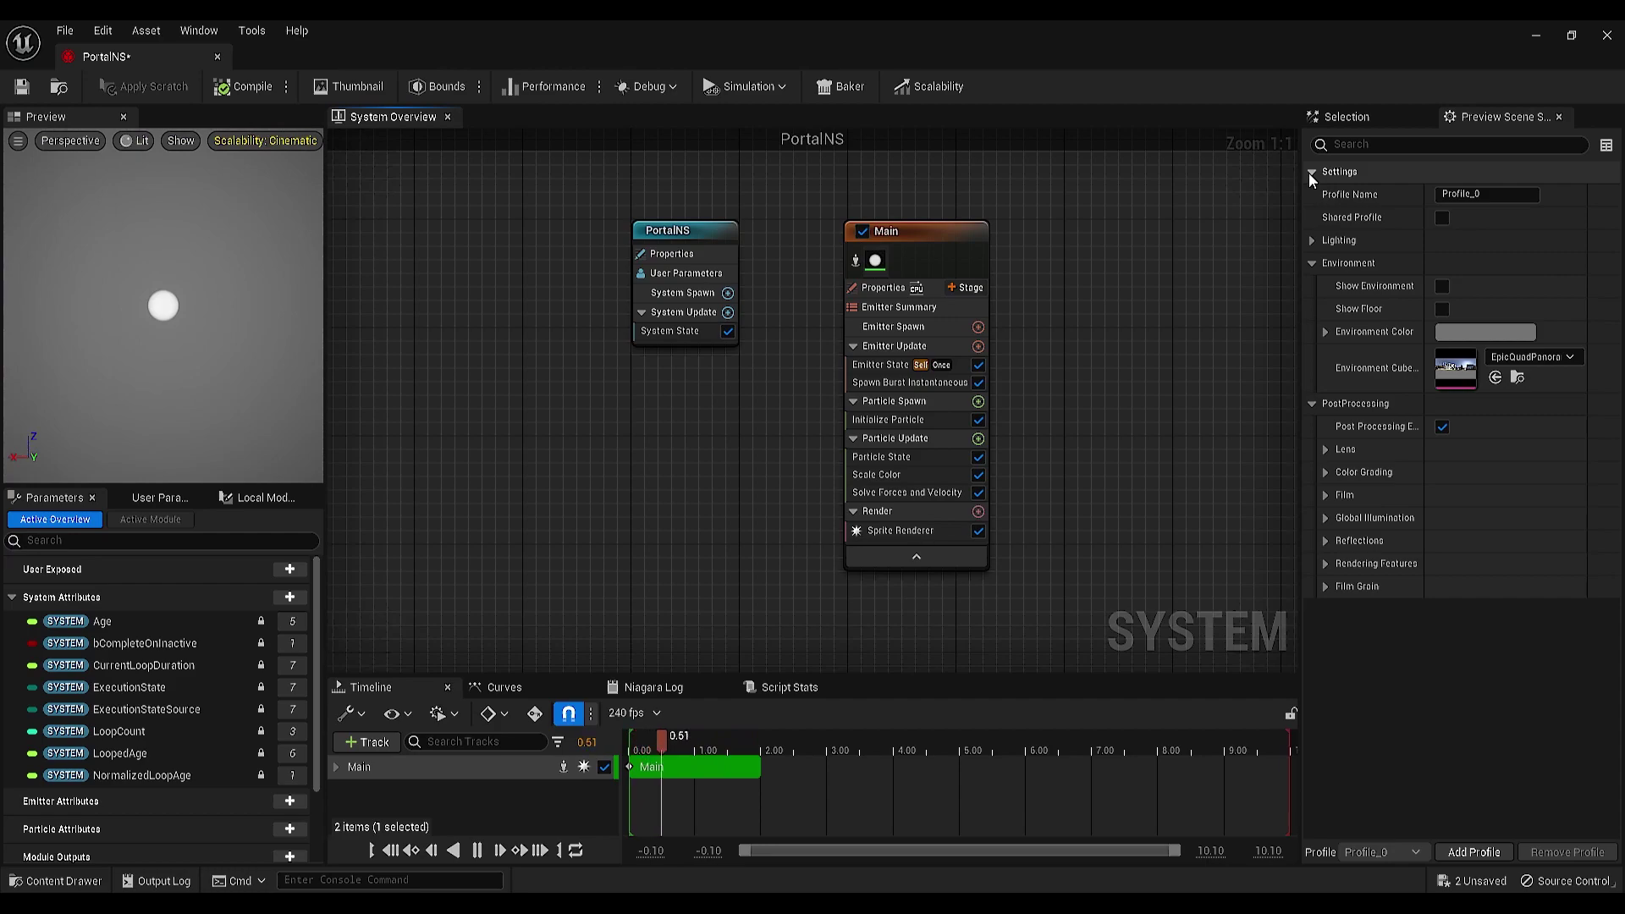
Step: Close the preview scene settings and delete Main's Scale Color module
{"action": "left_click", "coordinate": [1560, 118]}
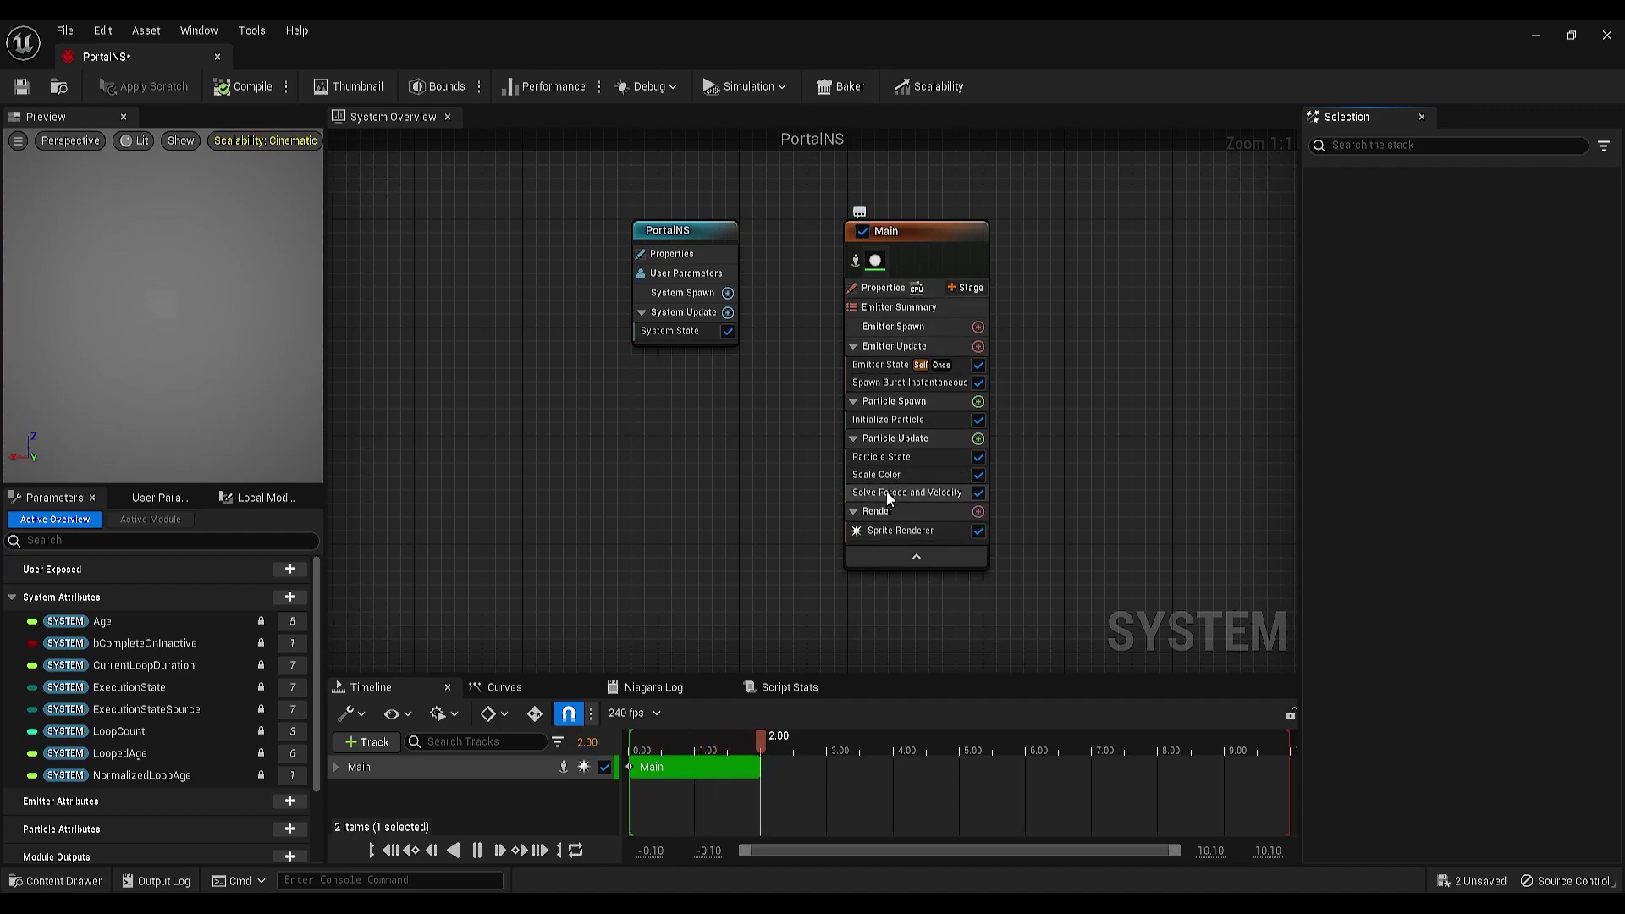
{"action": "left_click", "coordinate": [922, 474]}
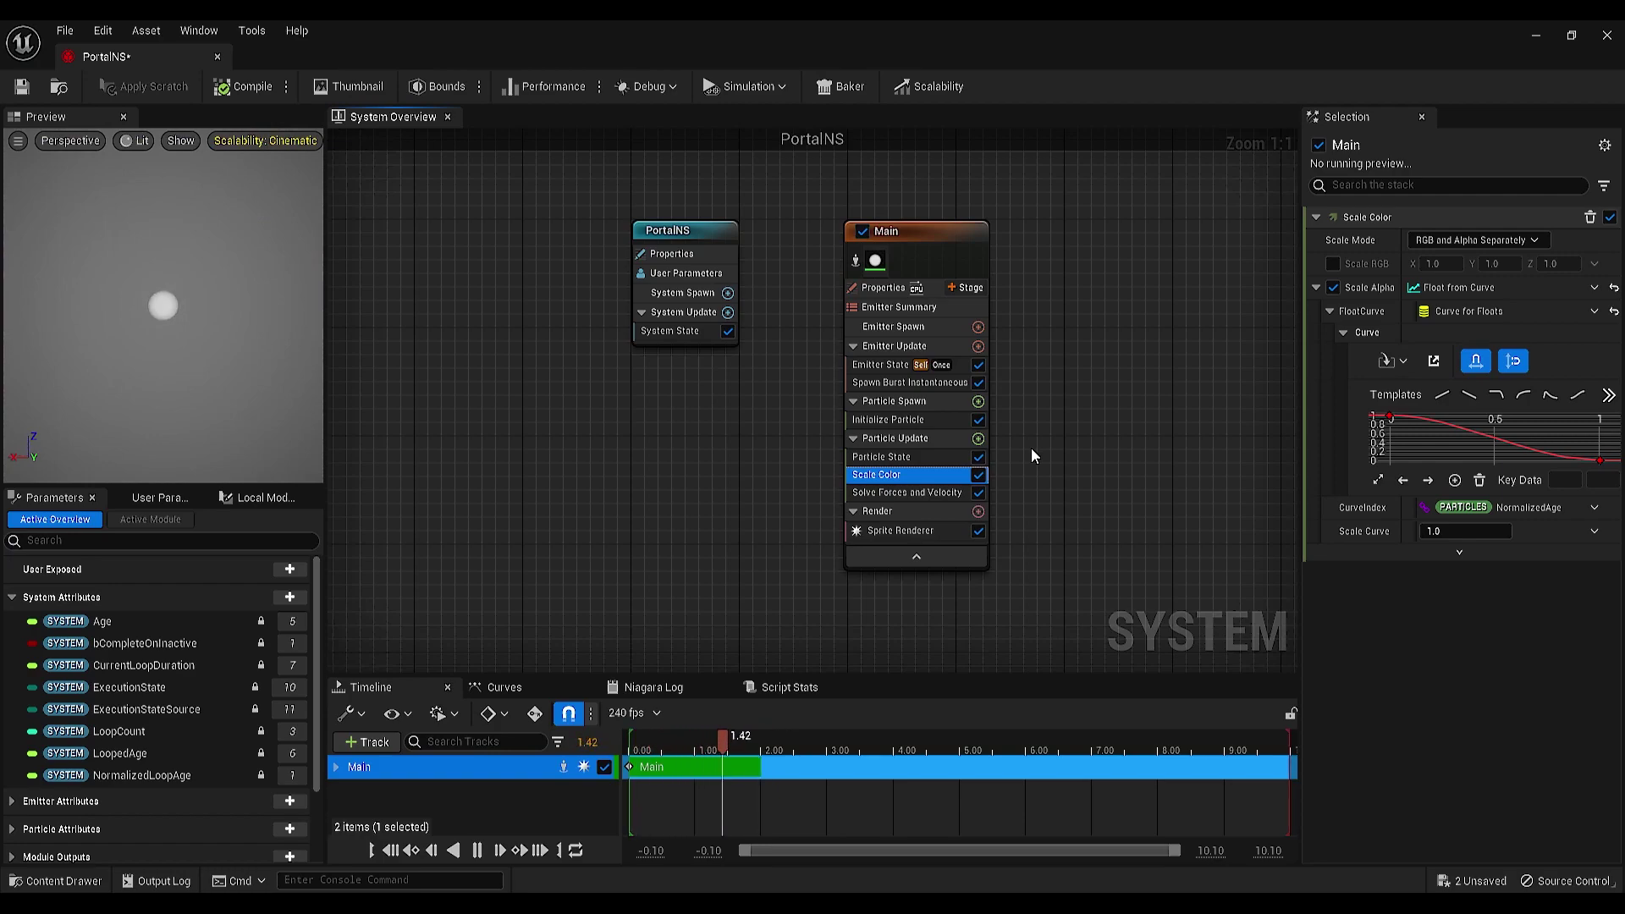
{"action": "key", "text": "Delete"}
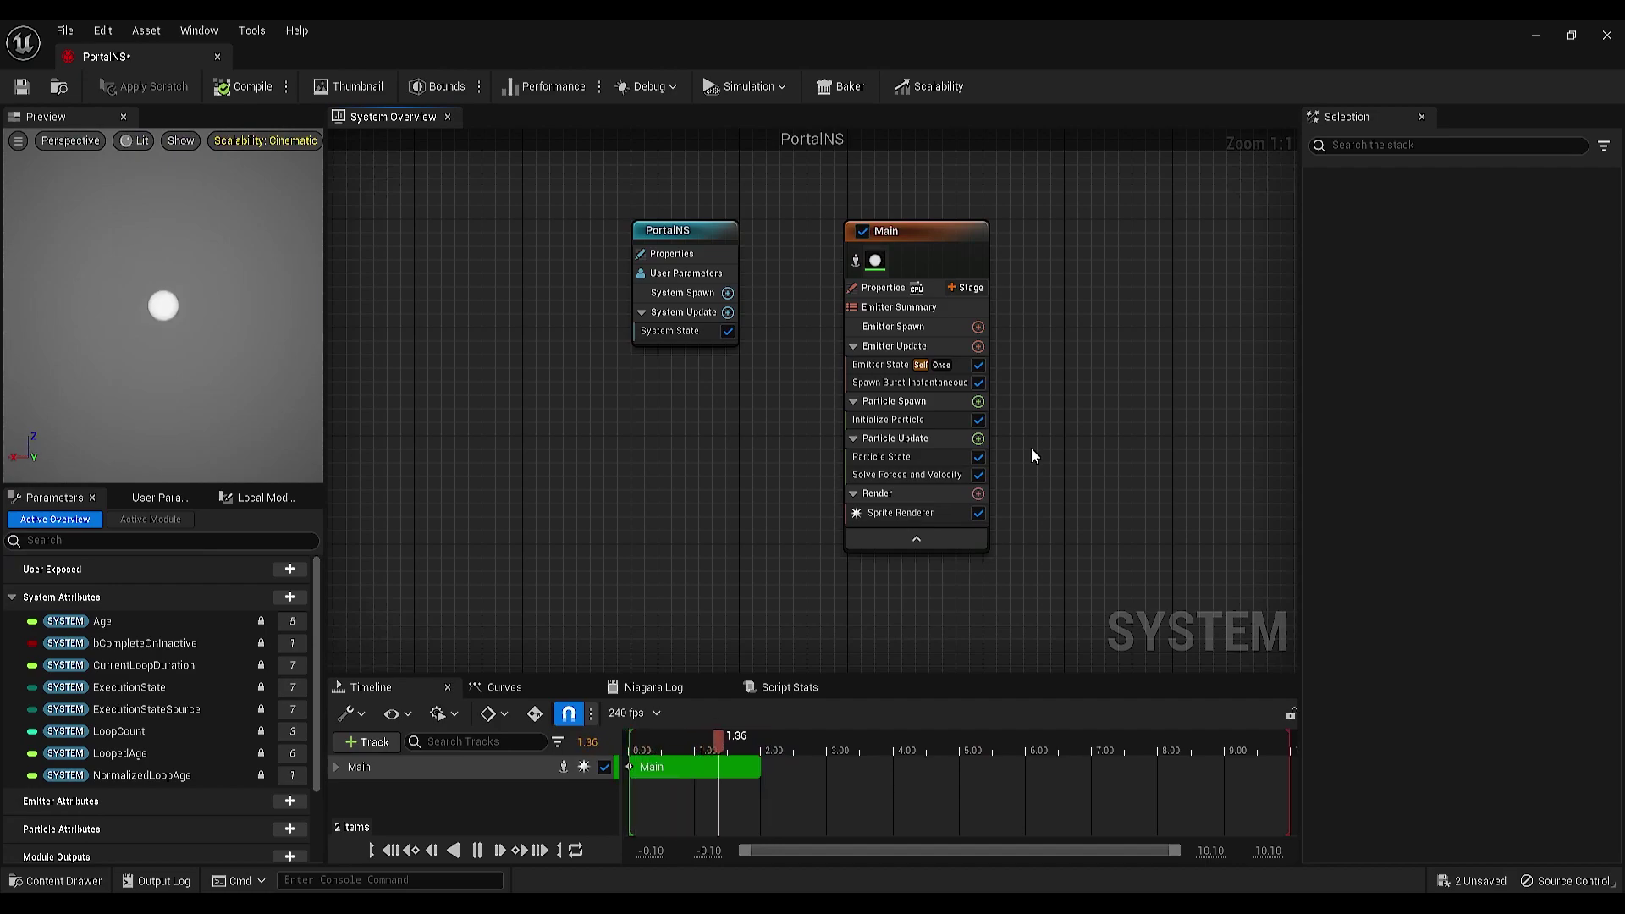
Step: Set the Spawn Burst Instantaneous spawn count to 50
{"action": "left_click", "coordinate": [893, 388]}
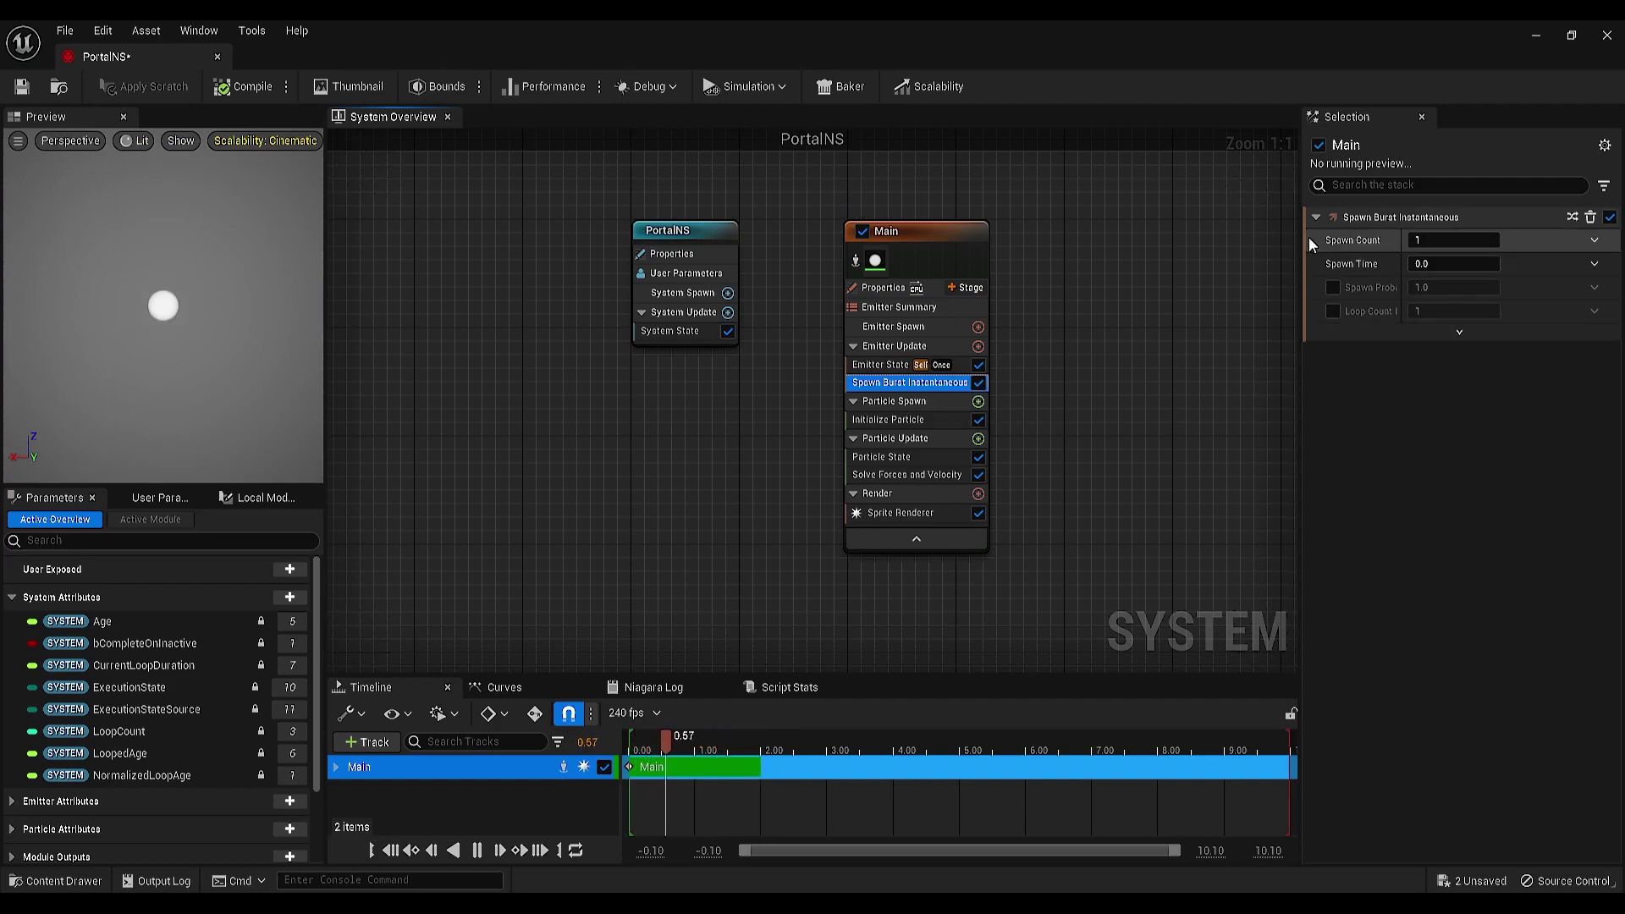
{"action": "left_click", "coordinate": [1475, 240]}
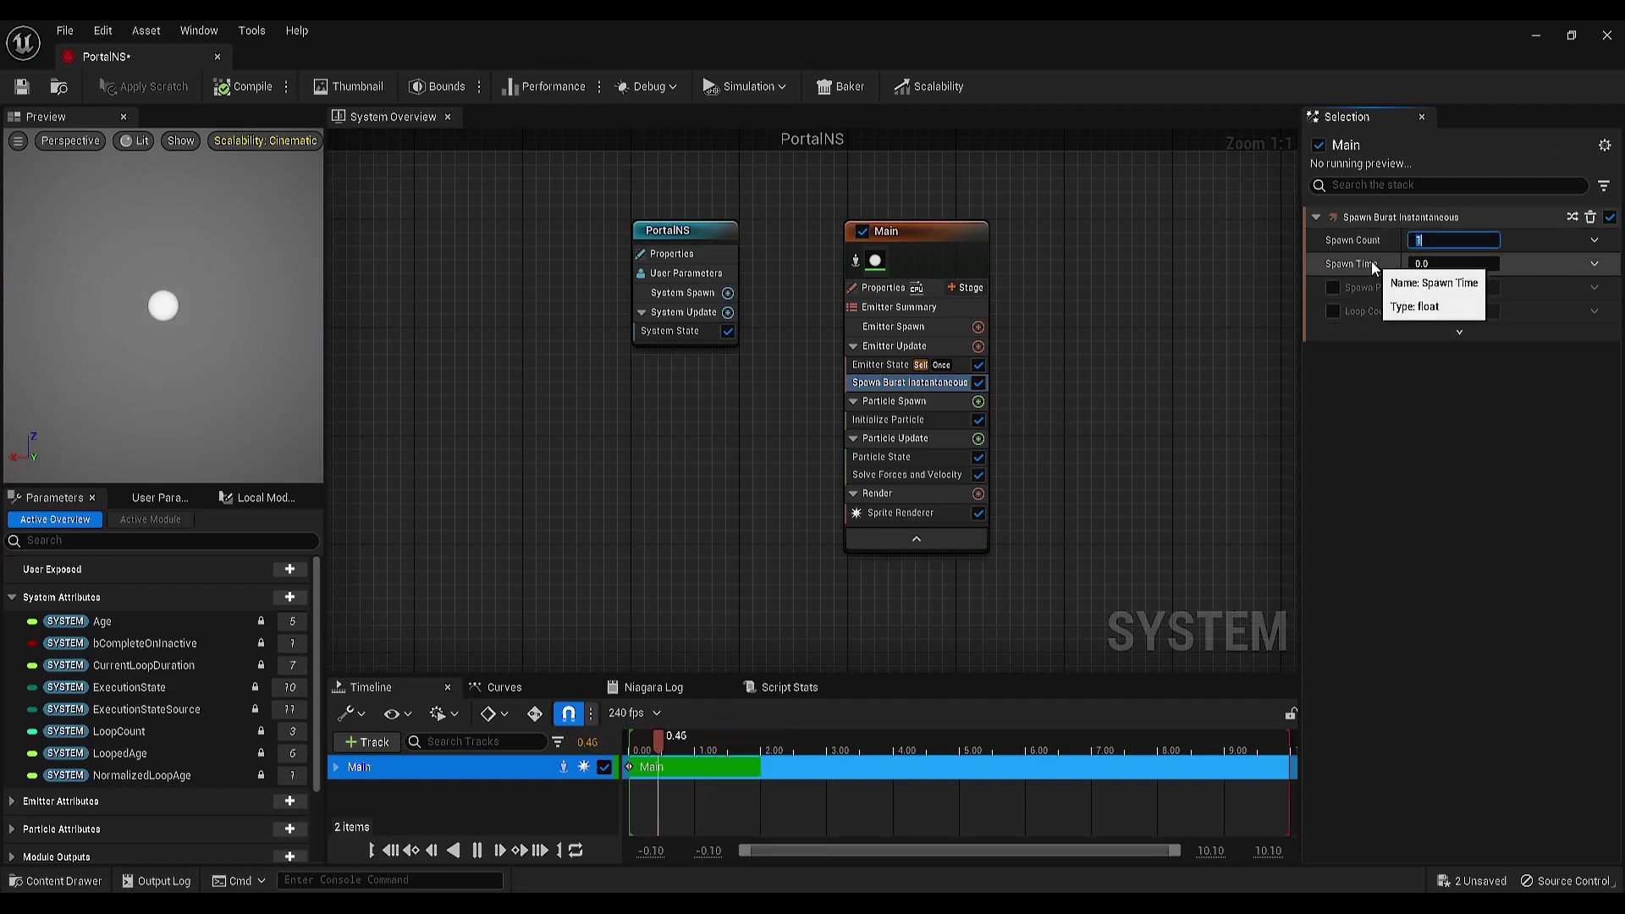
{"action": "type", "text": "50"}
{"action": "key", "text": "Return"}
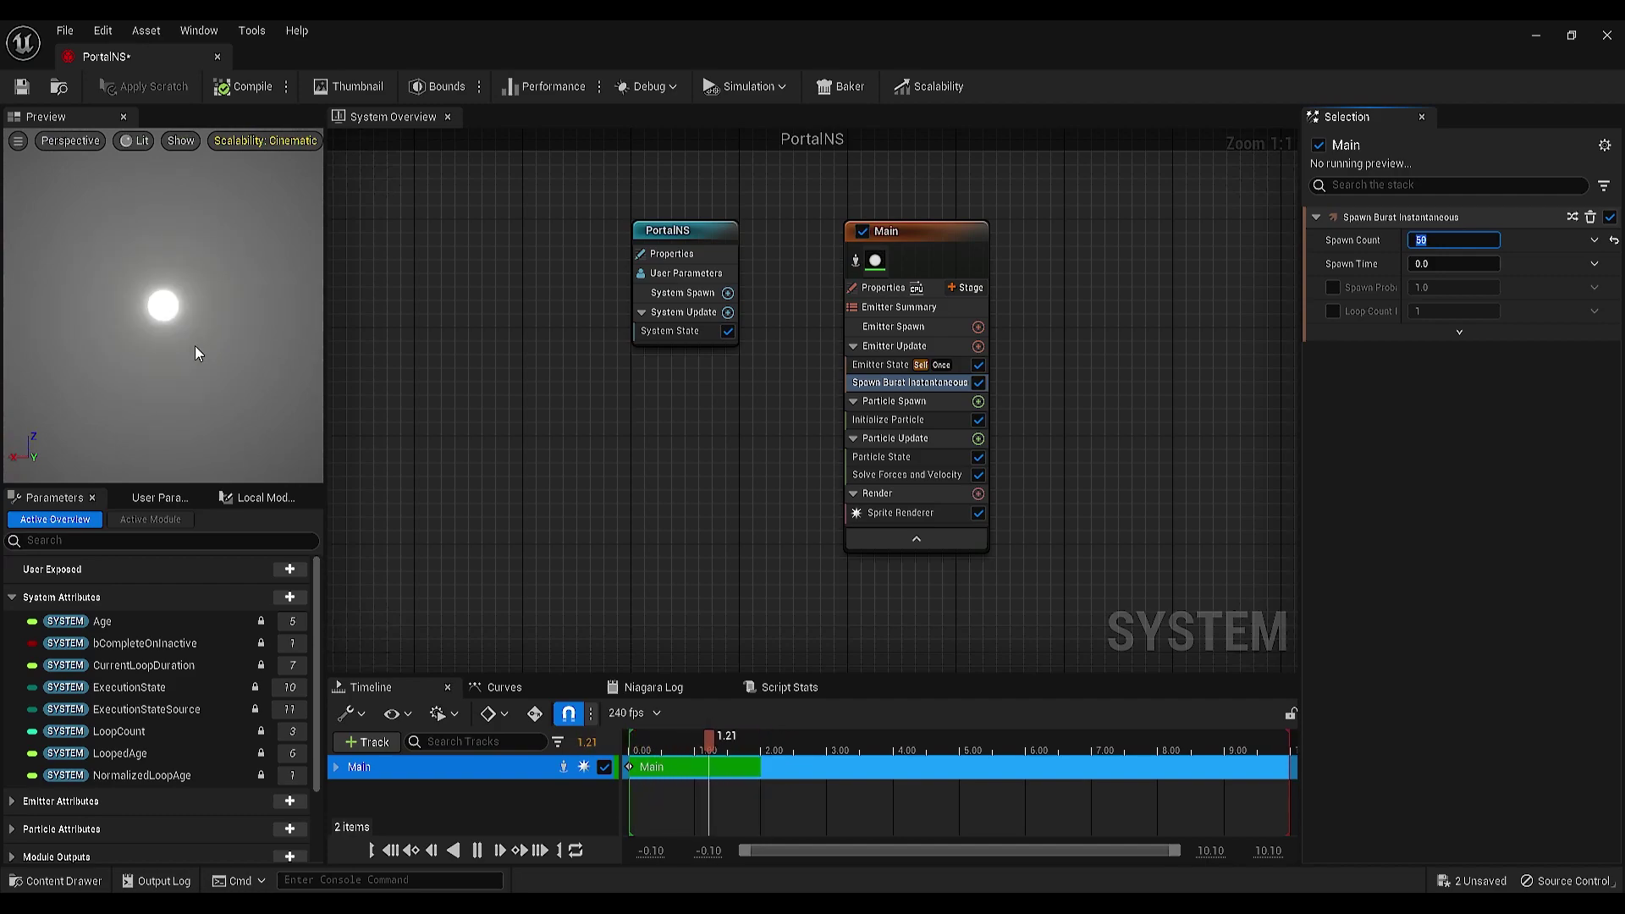
Step: In Initialize Particle, make lifetime random with minimum 1.5 and set colour B to 10
{"action": "left_click", "coordinate": [947, 426]}
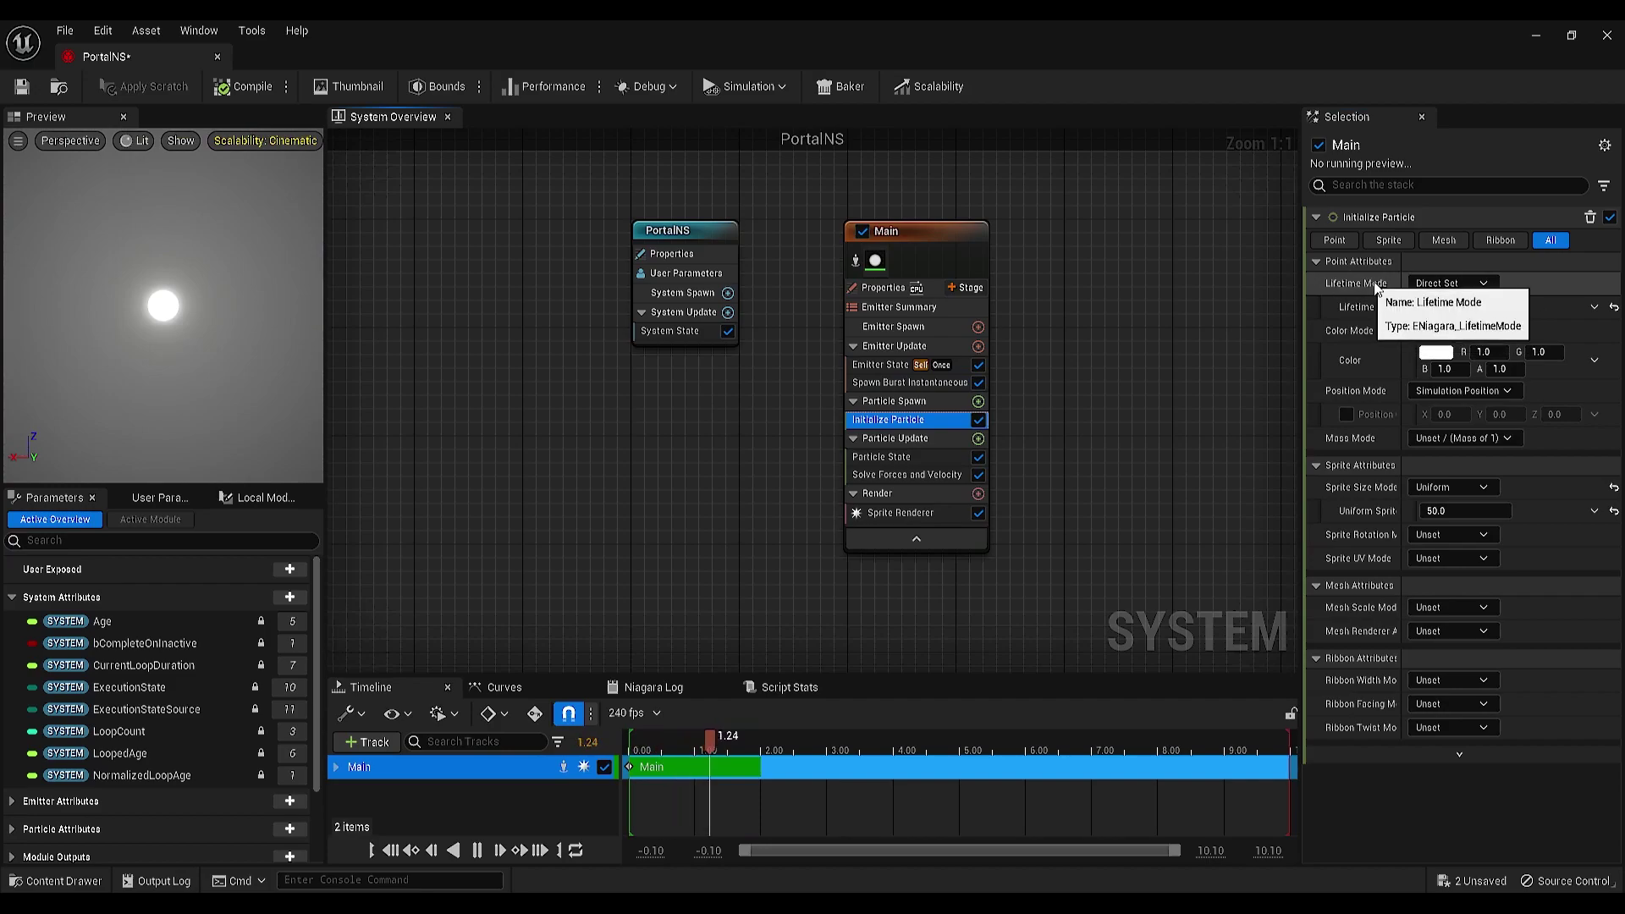
{"action": "left_click", "coordinate": [1451, 286]}
{"action": "left_click", "coordinate": [1454, 328]}
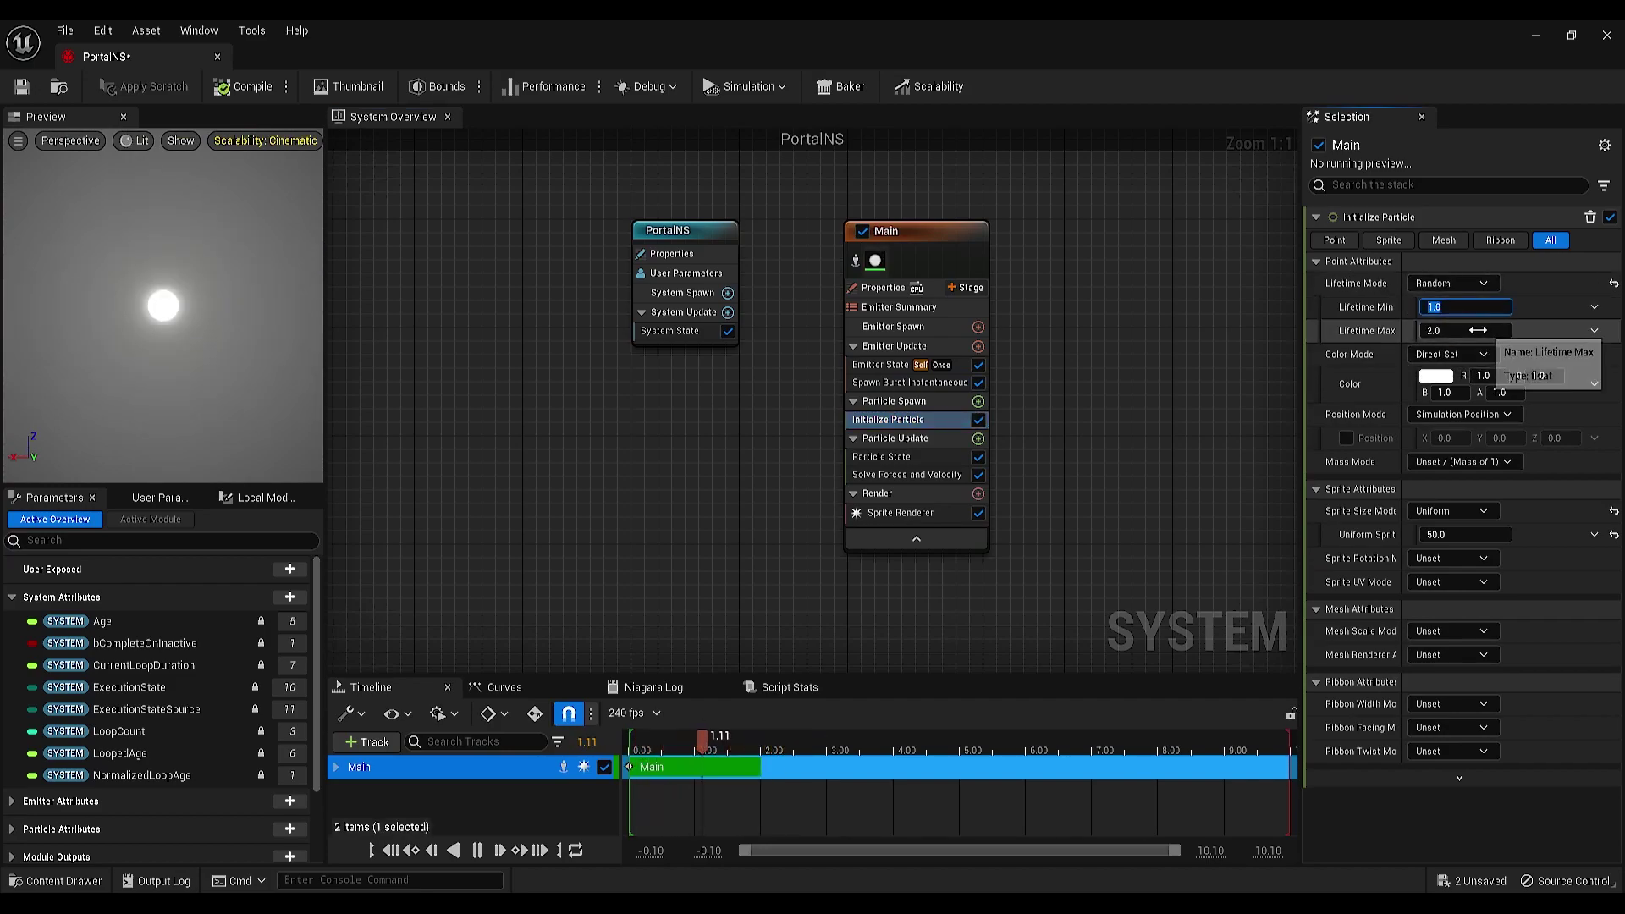
{"action": "type", "text": "1.5"}
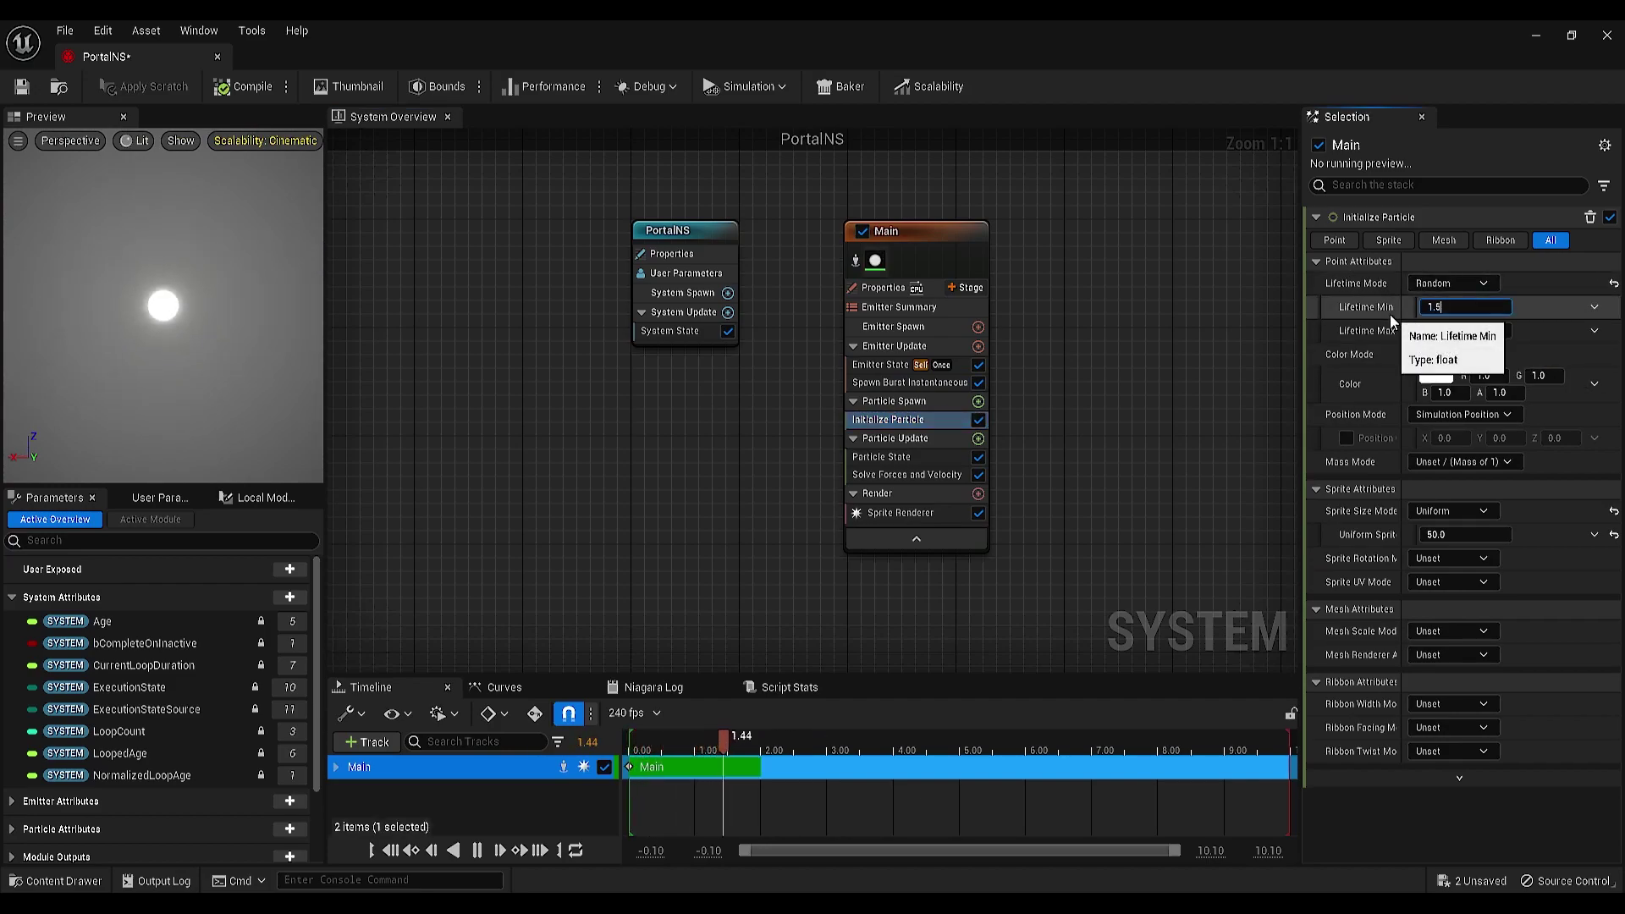
{"action": "key", "text": "Return"}
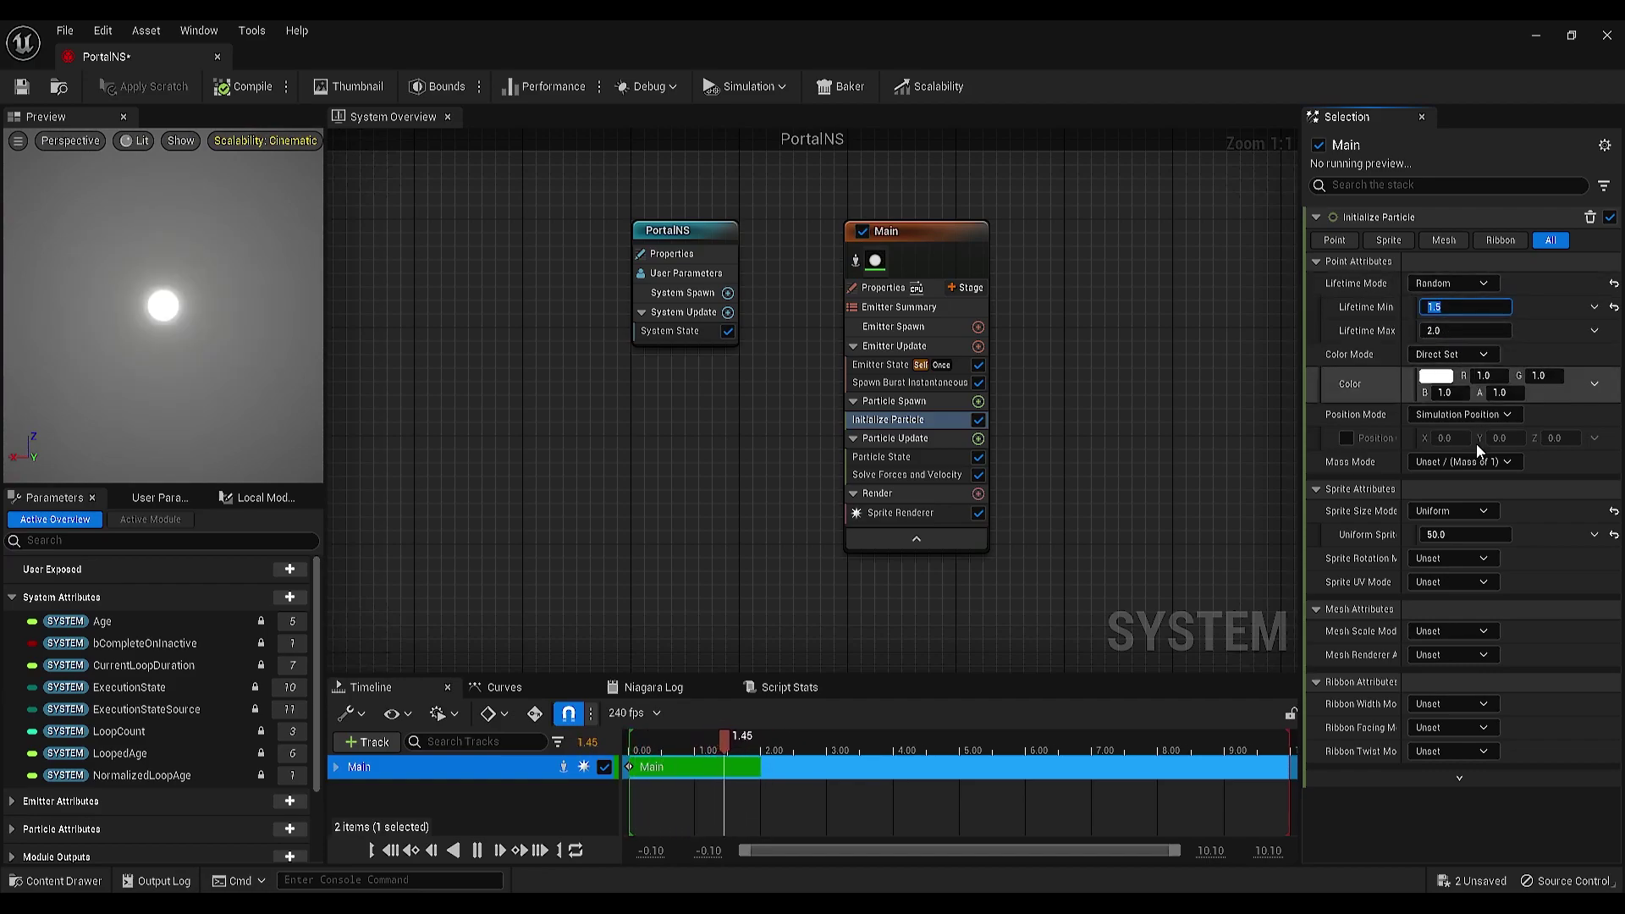
{"action": "left_click", "coordinate": [1446, 393]}
{"action": "type", "text": "1"}
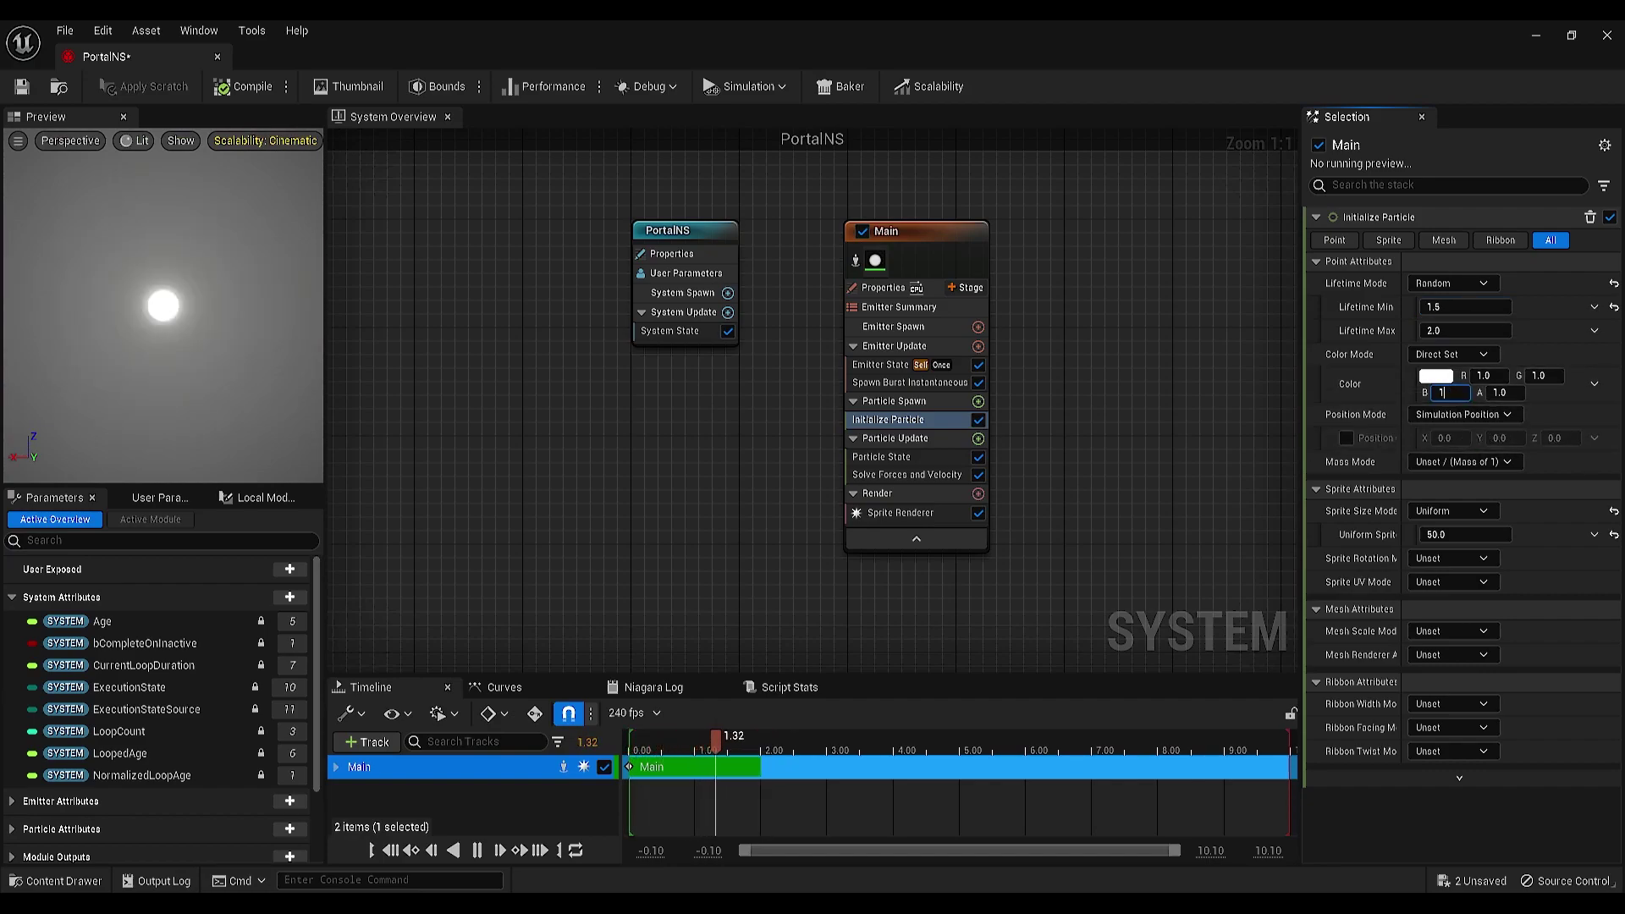
{"action": "type", "text": "0"}
{"action": "key", "text": "Return"}
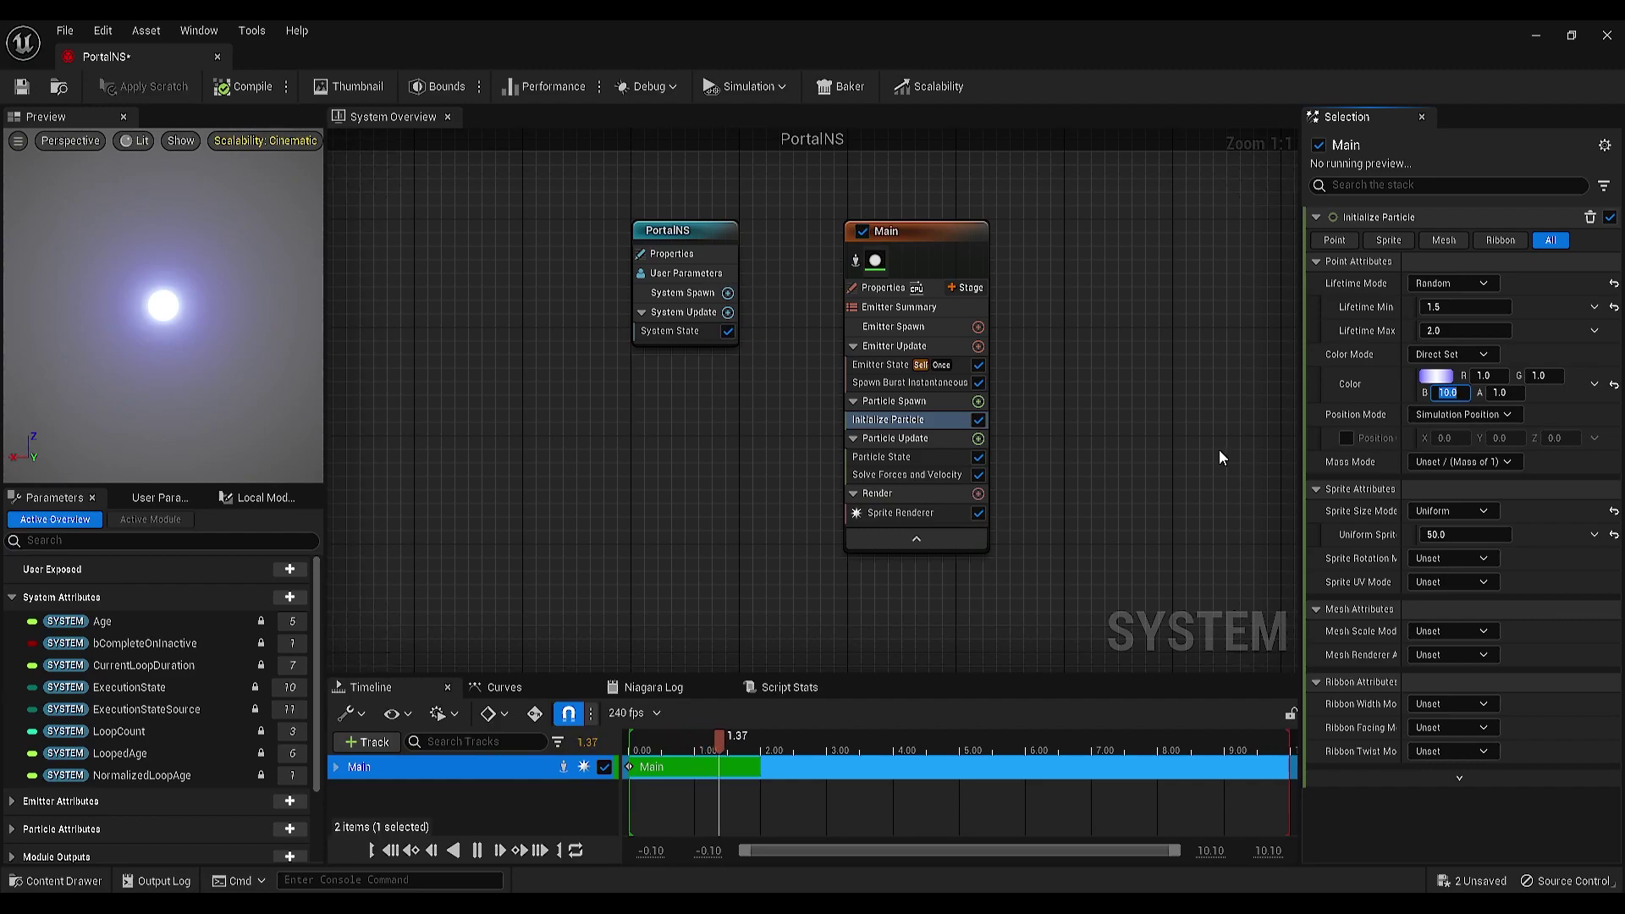
Step: Set sprite size to Random Uniform (1–10) and sprite rotation mode to Random
{"action": "left_click", "coordinate": [1455, 511]}
{"action": "left_click", "coordinate": [1522, 570]}
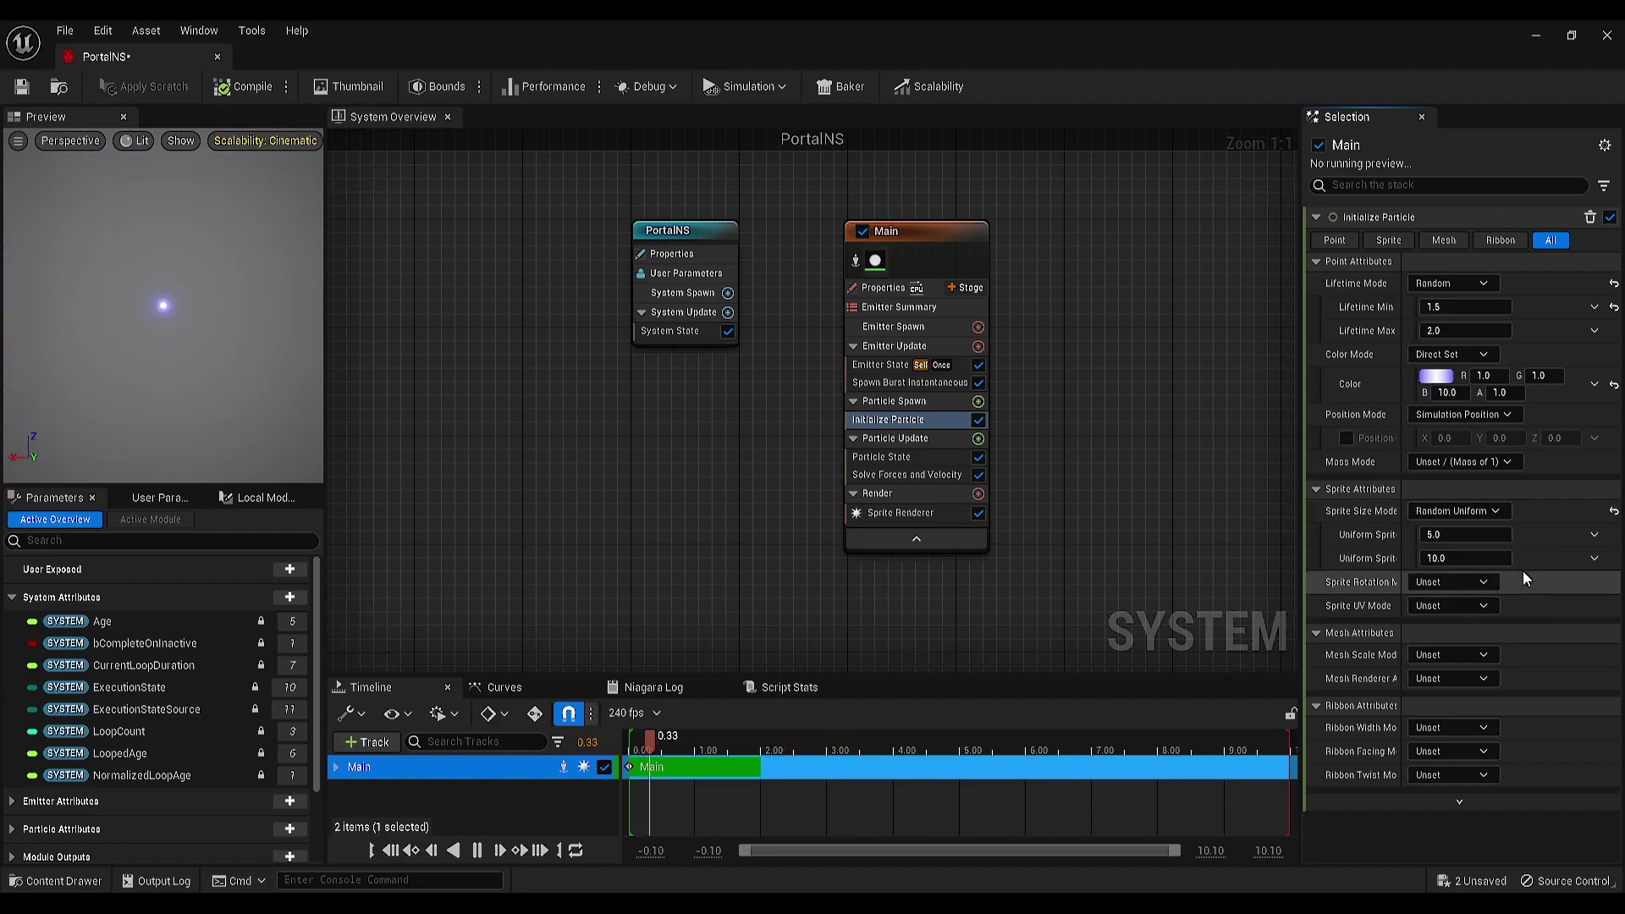
{"action": "left_click", "coordinate": [1465, 534]}
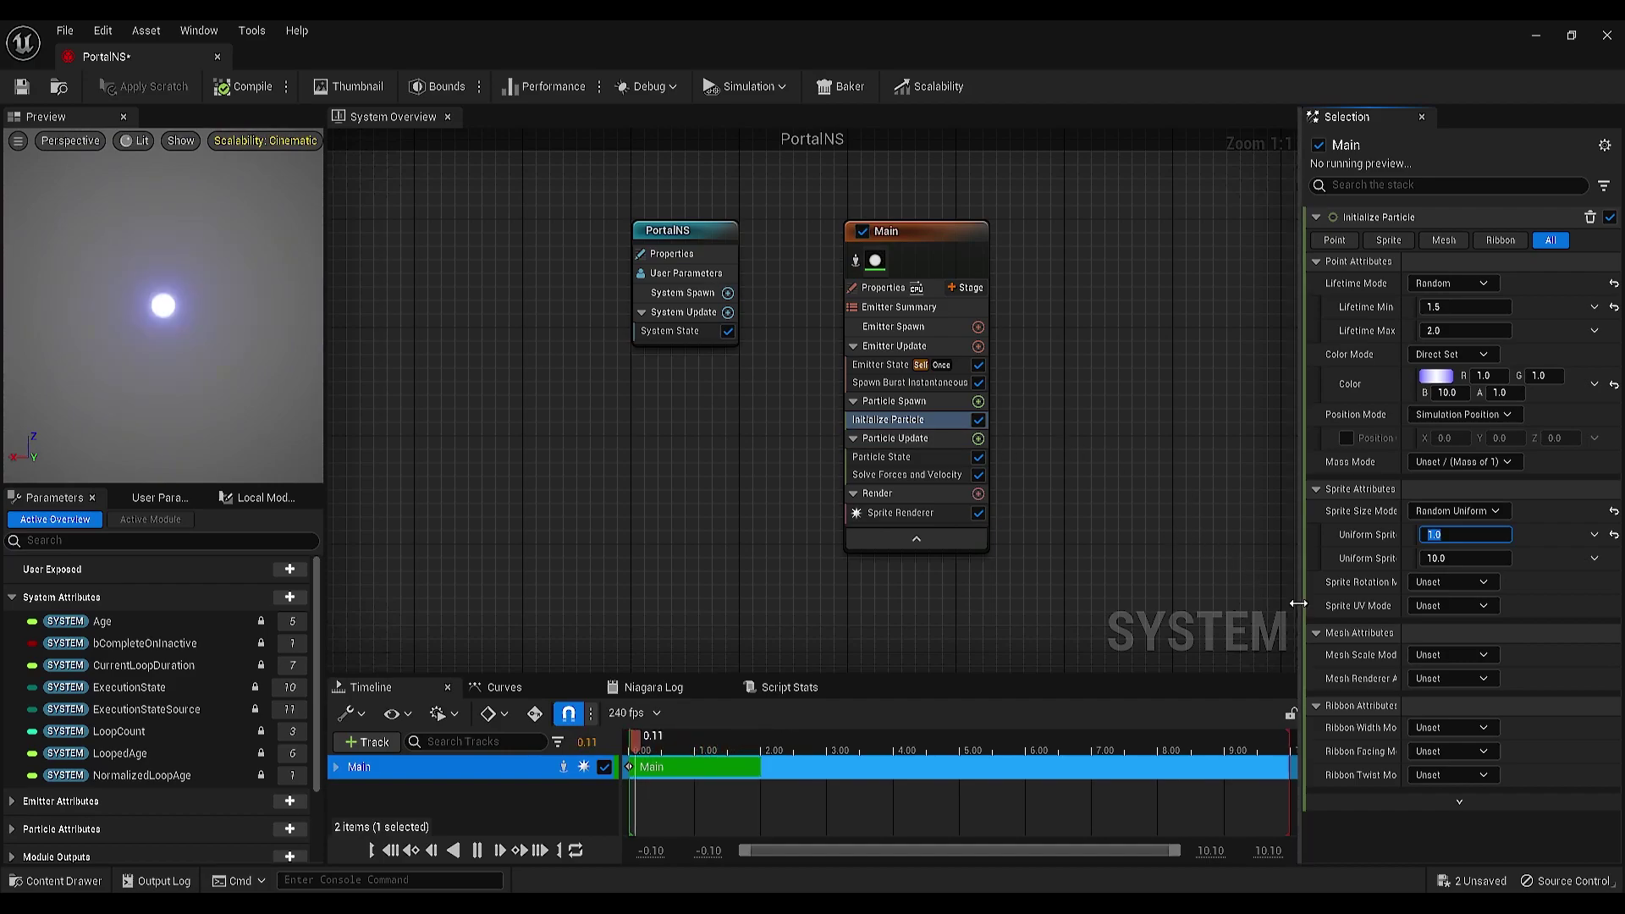
{"action": "left_click", "coordinate": [1449, 582]}
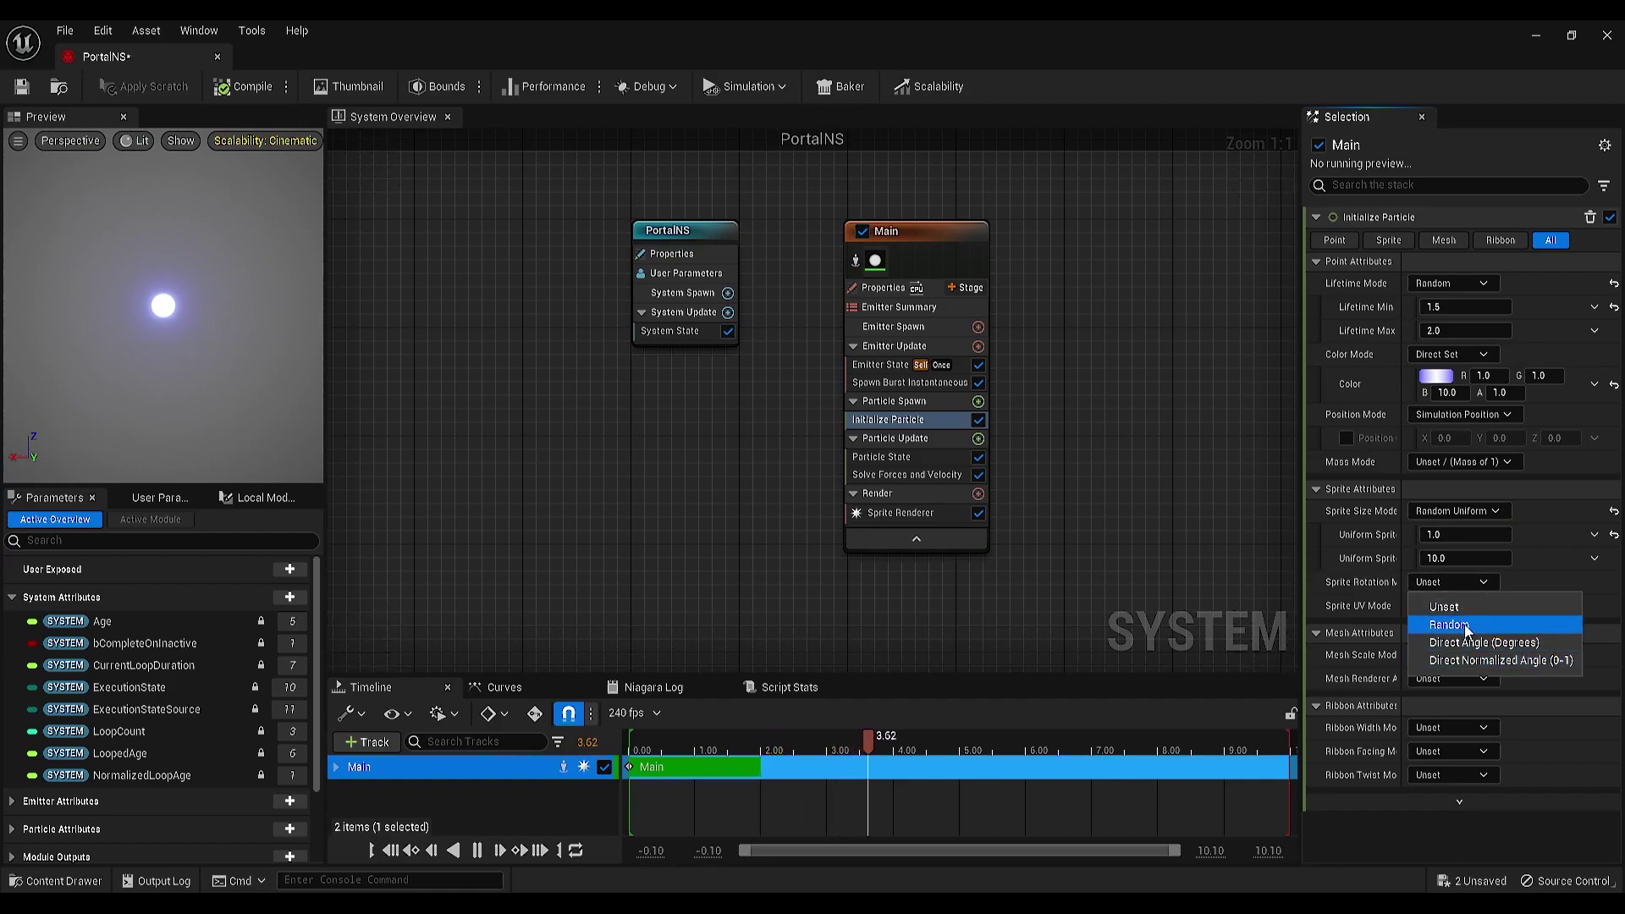
{"action": "left_click", "coordinate": [1470, 627]}
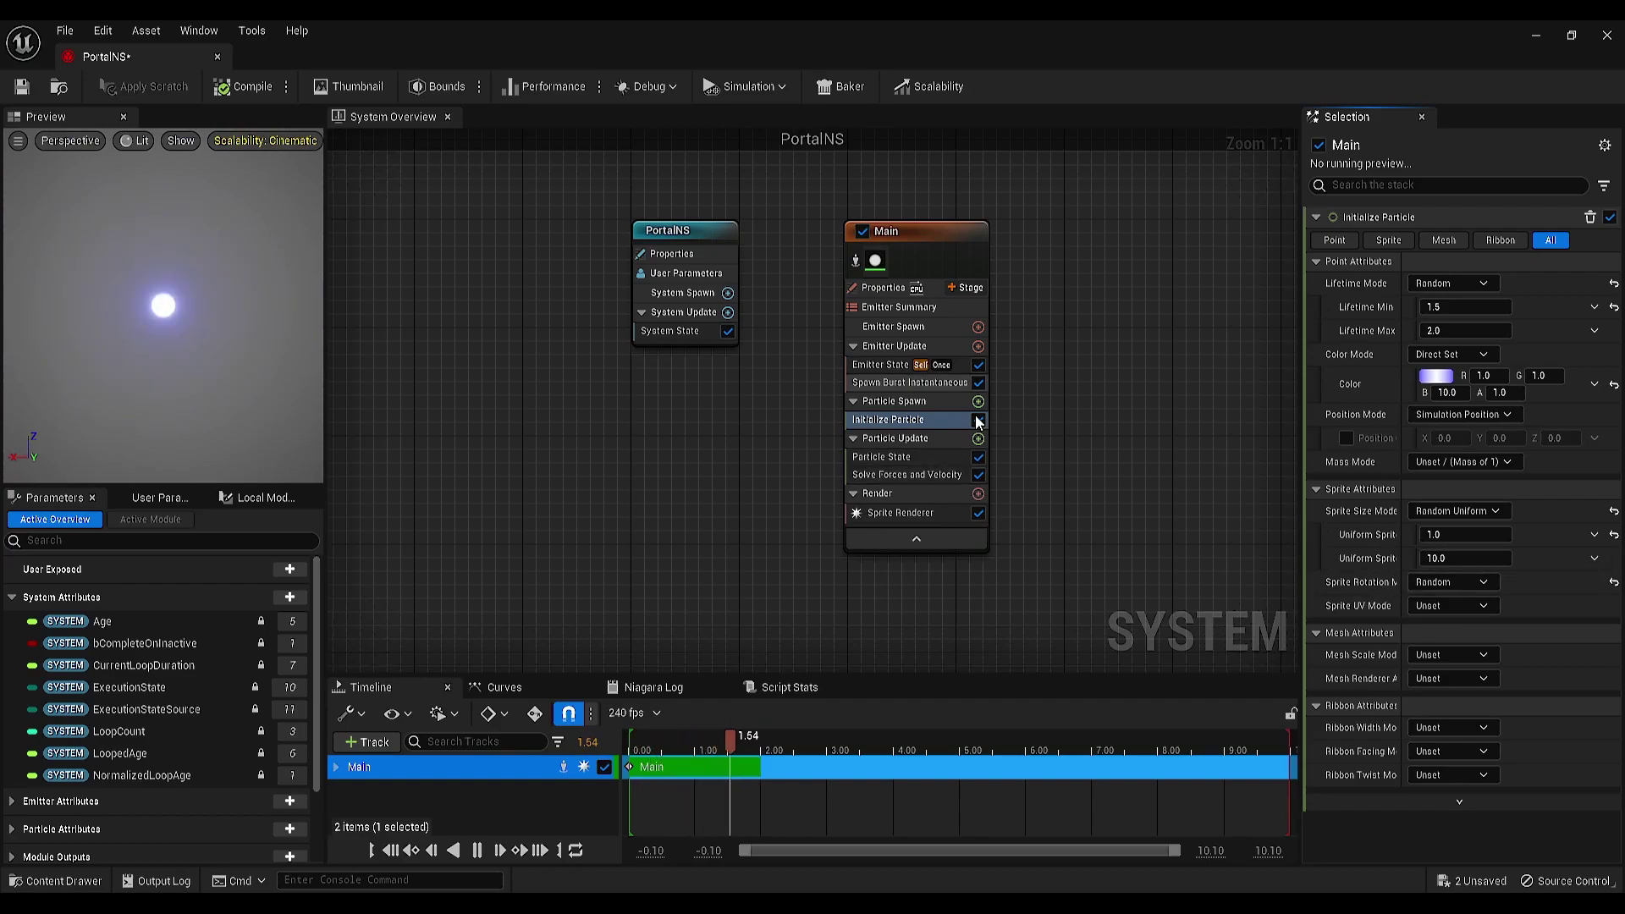
Step: Turn off Kill Particles When Lifetime Has Elapsed in the Particle State module
{"action": "left_click", "coordinate": [919, 455]}
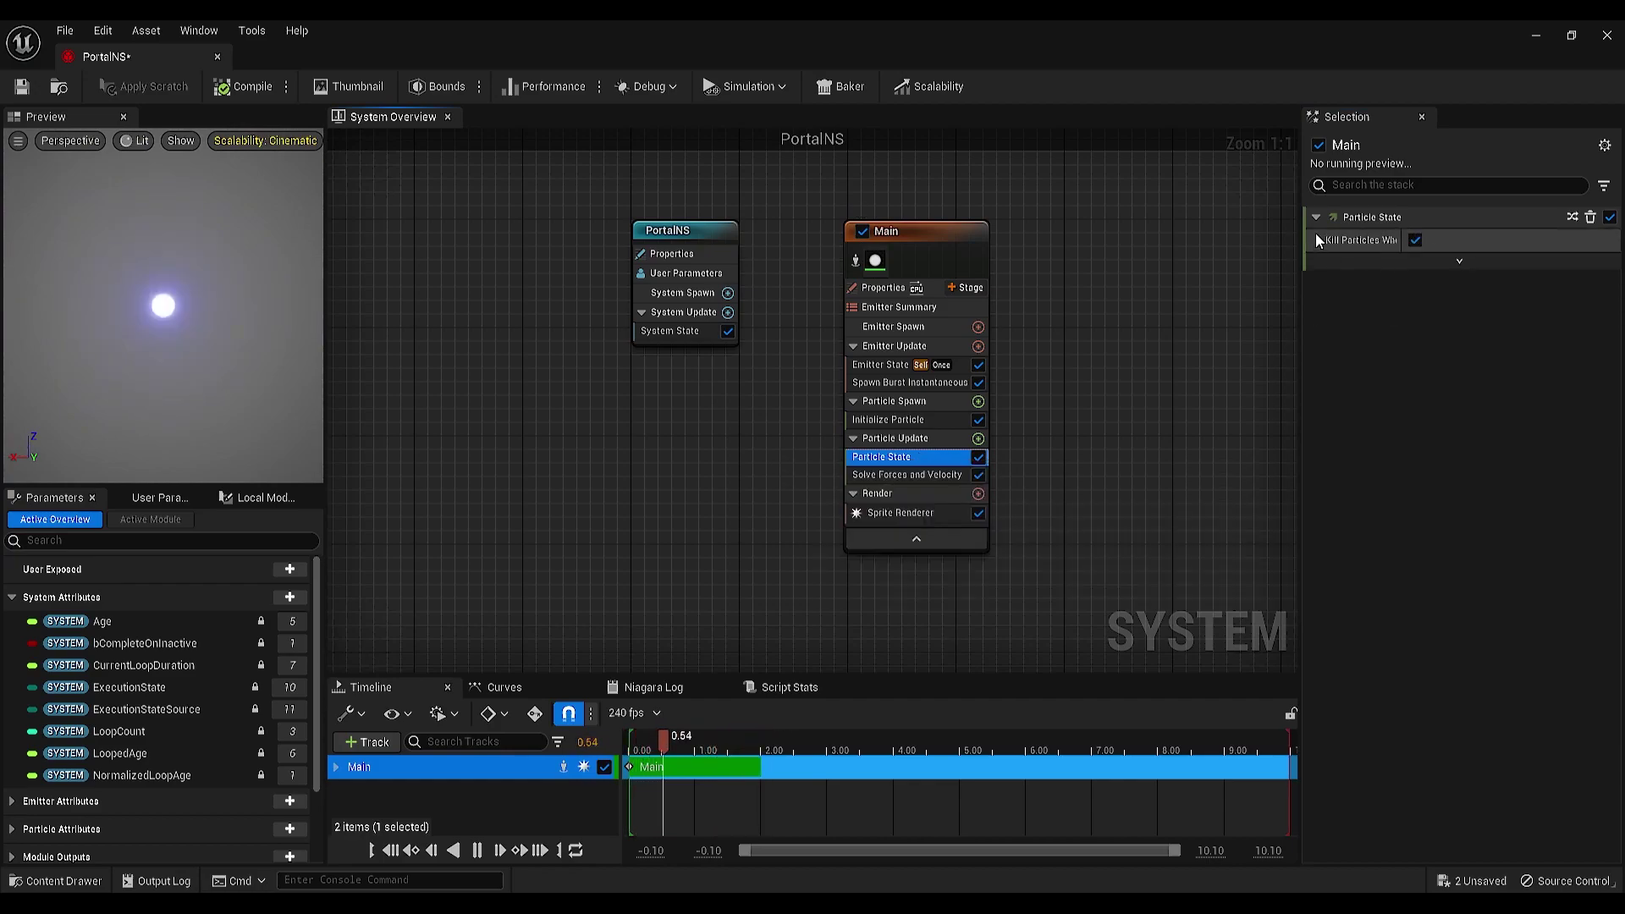
{"action": "left_click", "coordinate": [1415, 240]}
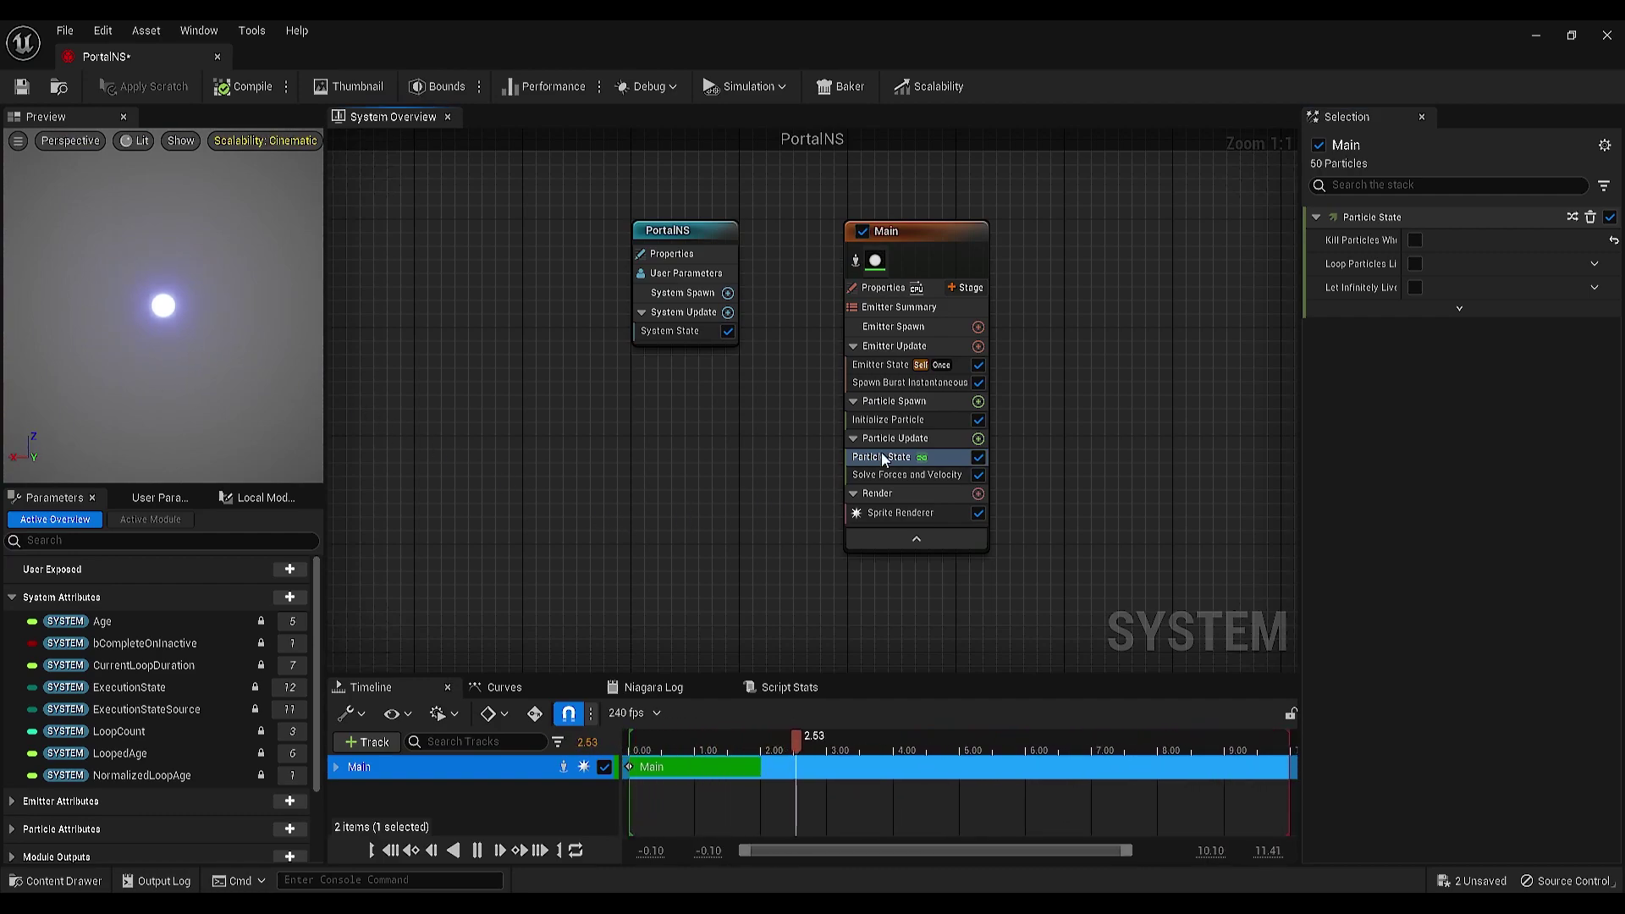
Step: Add a Rotate Around Point module to Particle Update by searching 'rotate ar'
{"action": "left_click", "coordinate": [979, 440]}
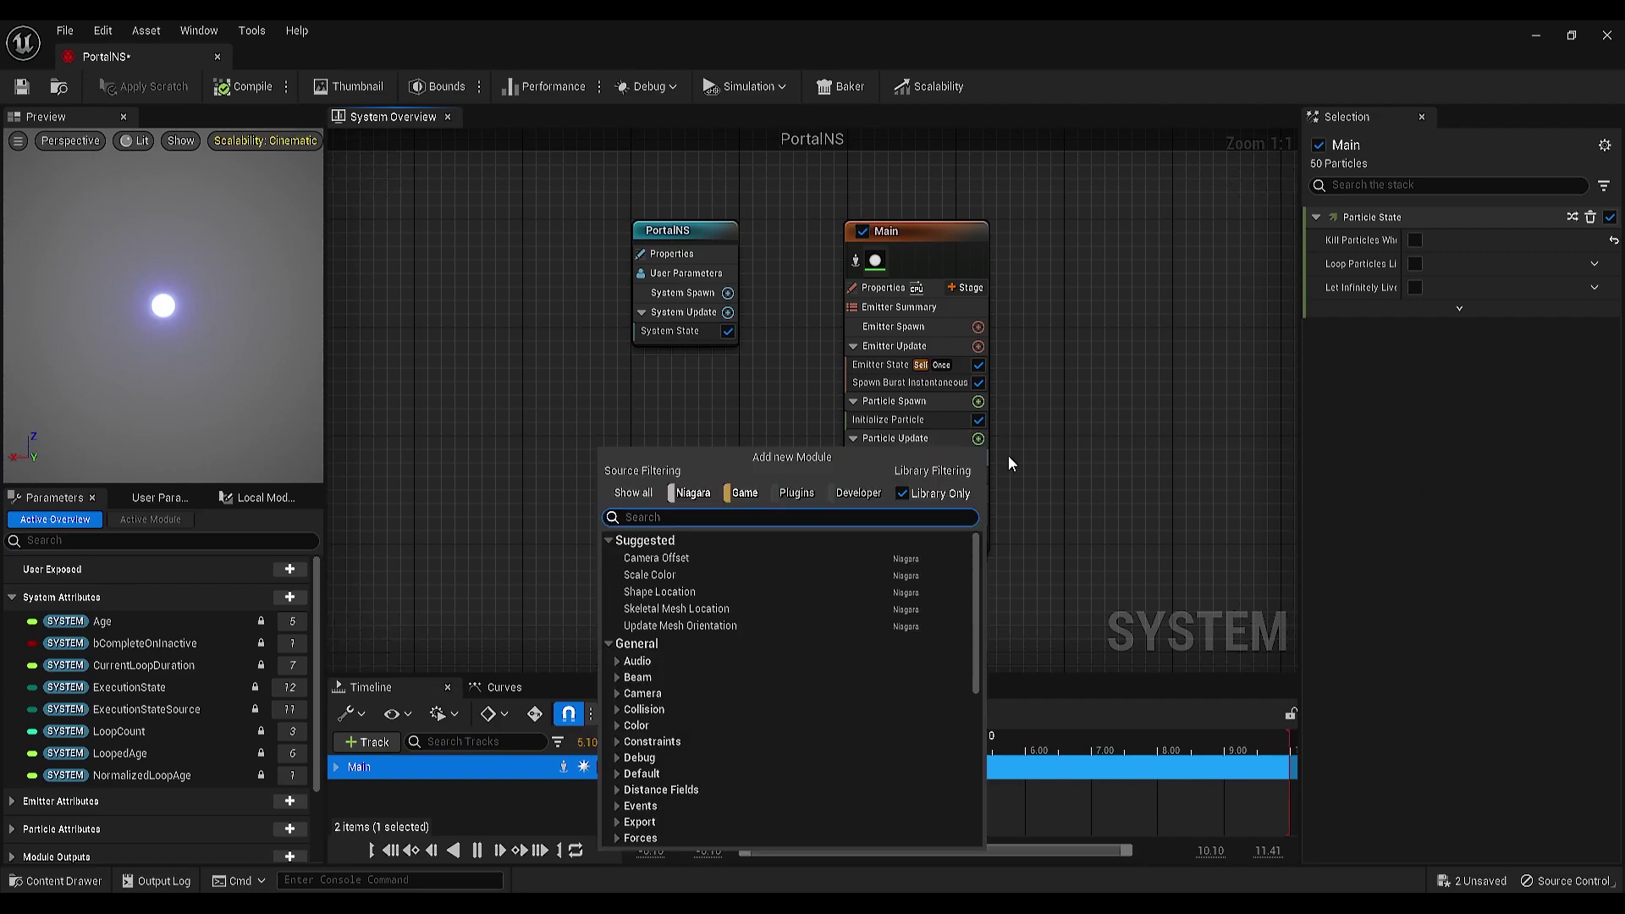
{"action": "type", "text": "rotate ar"}
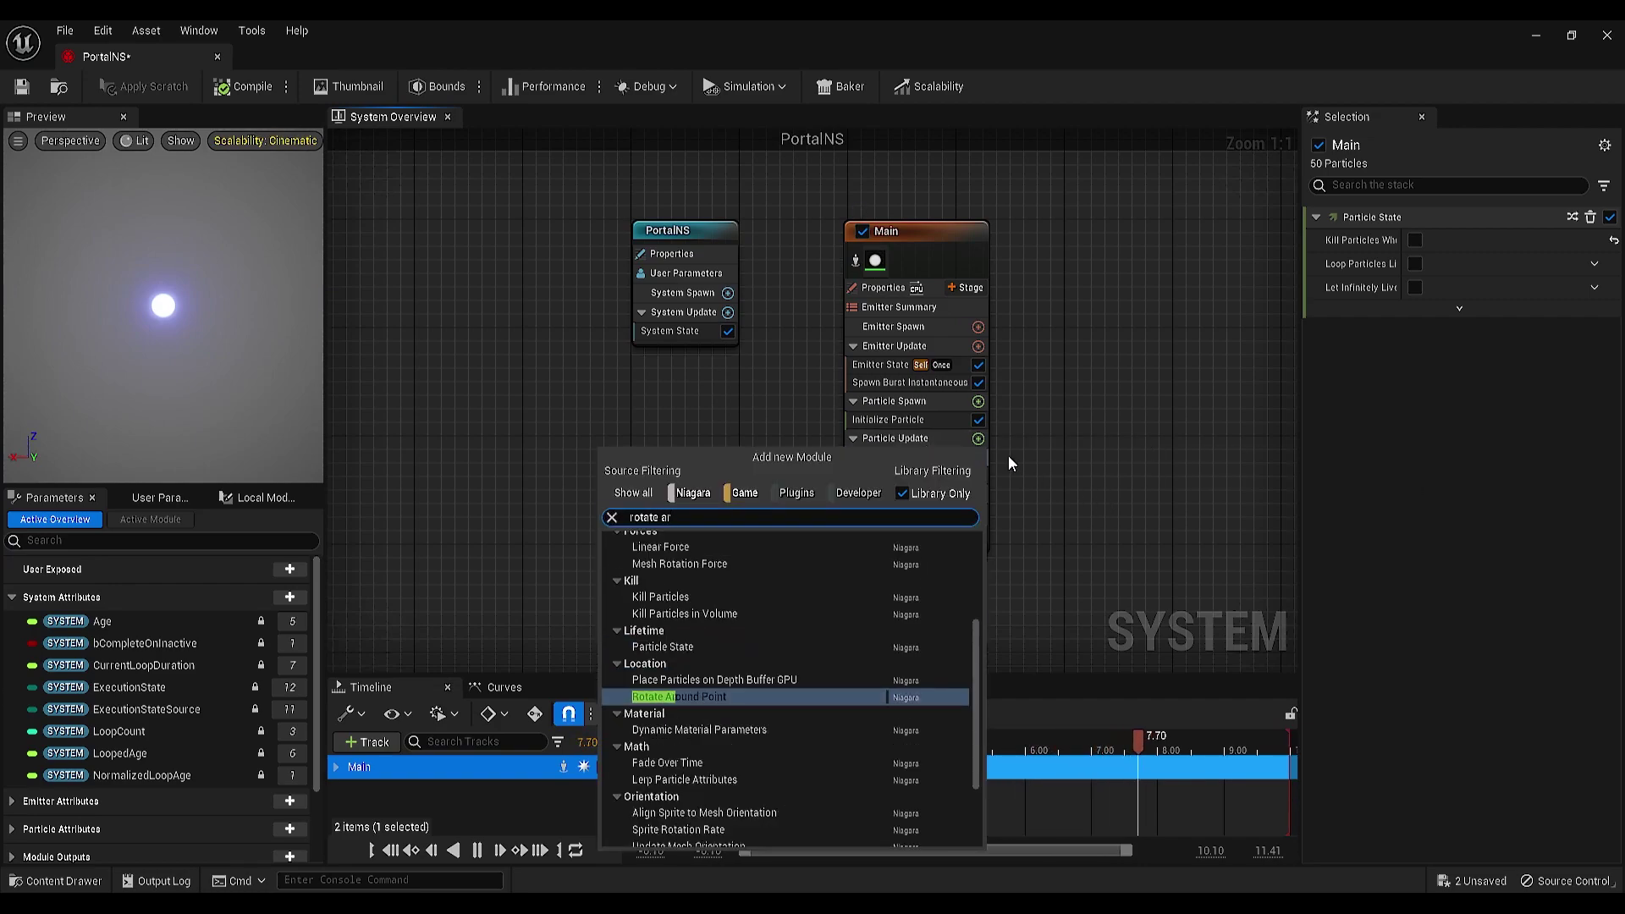
{"action": "left_click", "coordinate": [772, 696]}
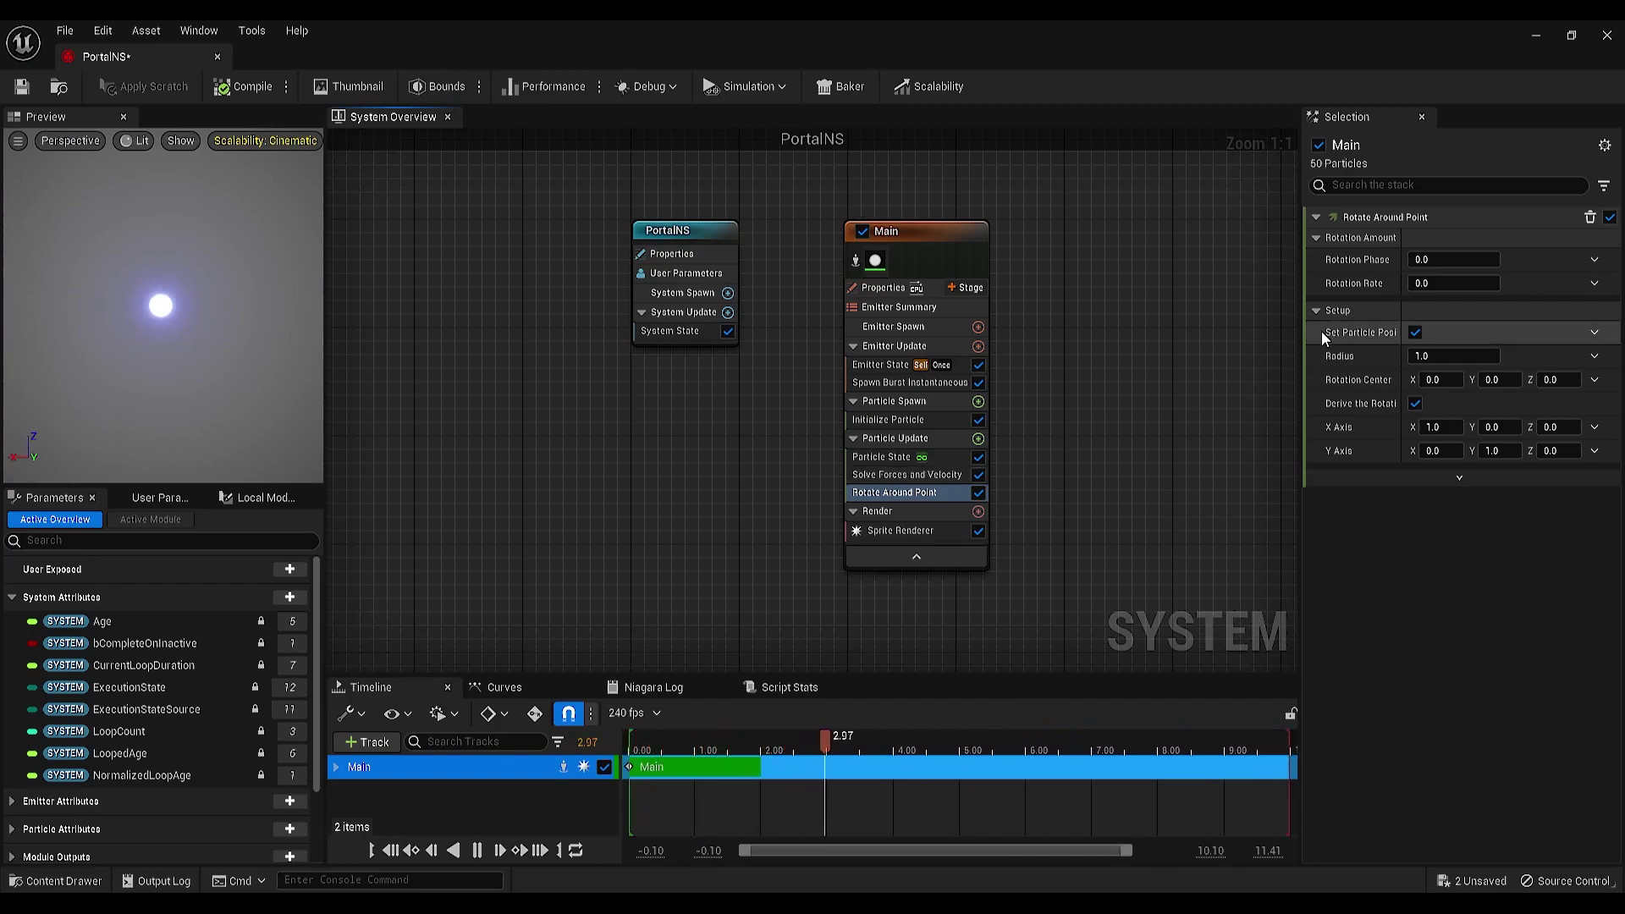
Step: Drive Rotate Around Point's Rotation Phase with Return Normalized Exec Index and set Rotation Rate to 0.2
{"action": "left_click", "coordinate": [1596, 261]}
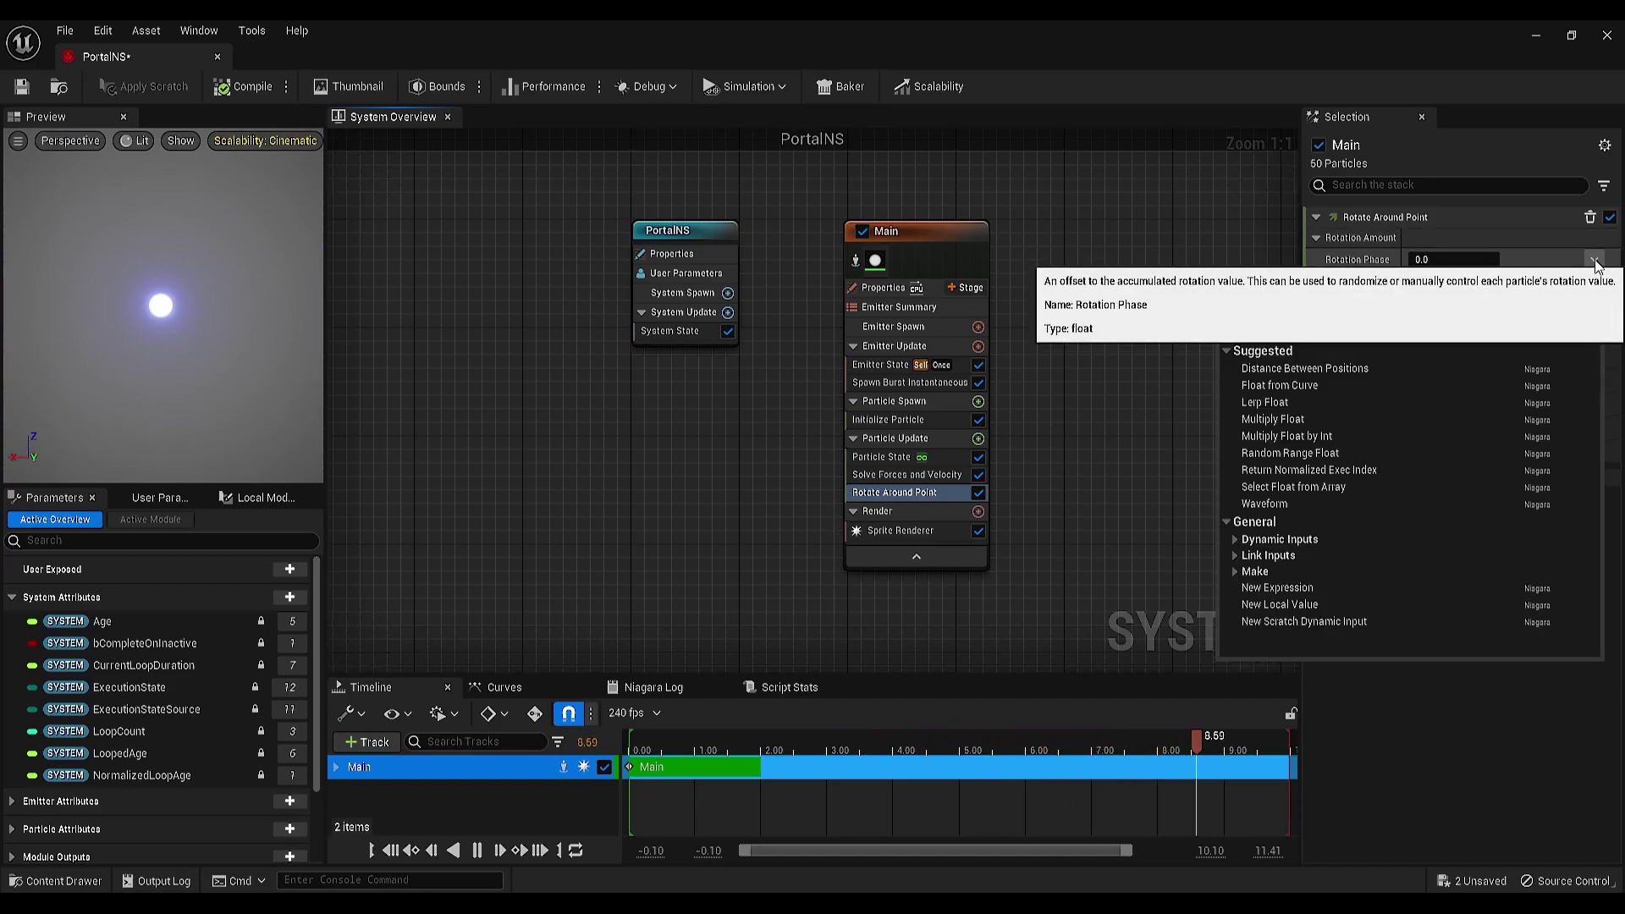
{"action": "type", "text": "r"}
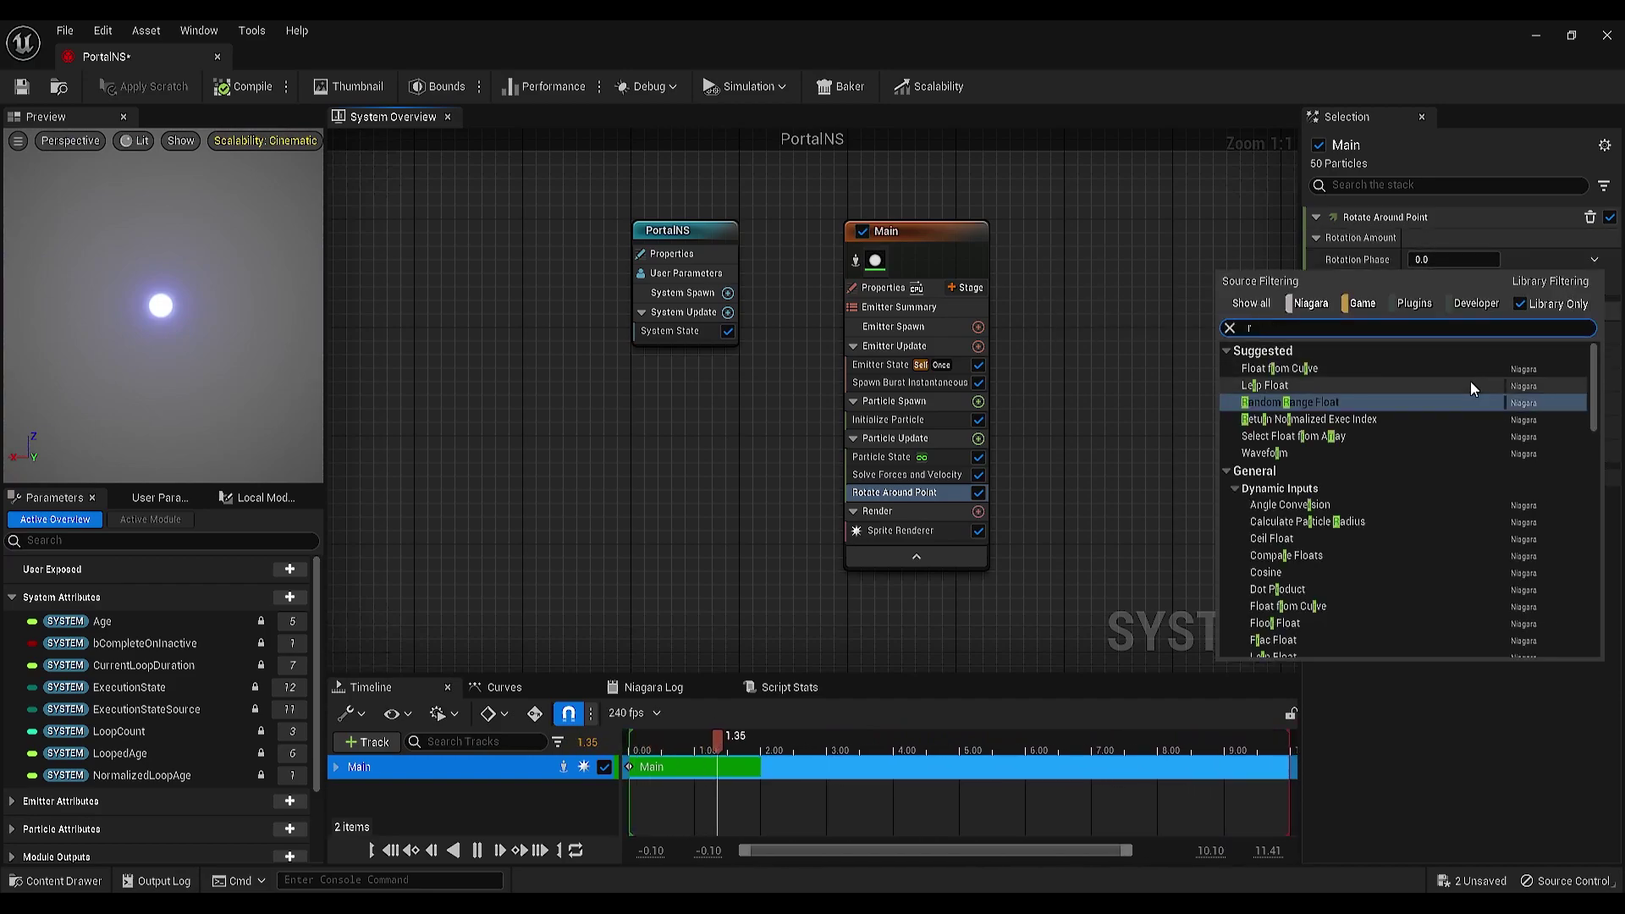
{"action": "type", "text": "et"}
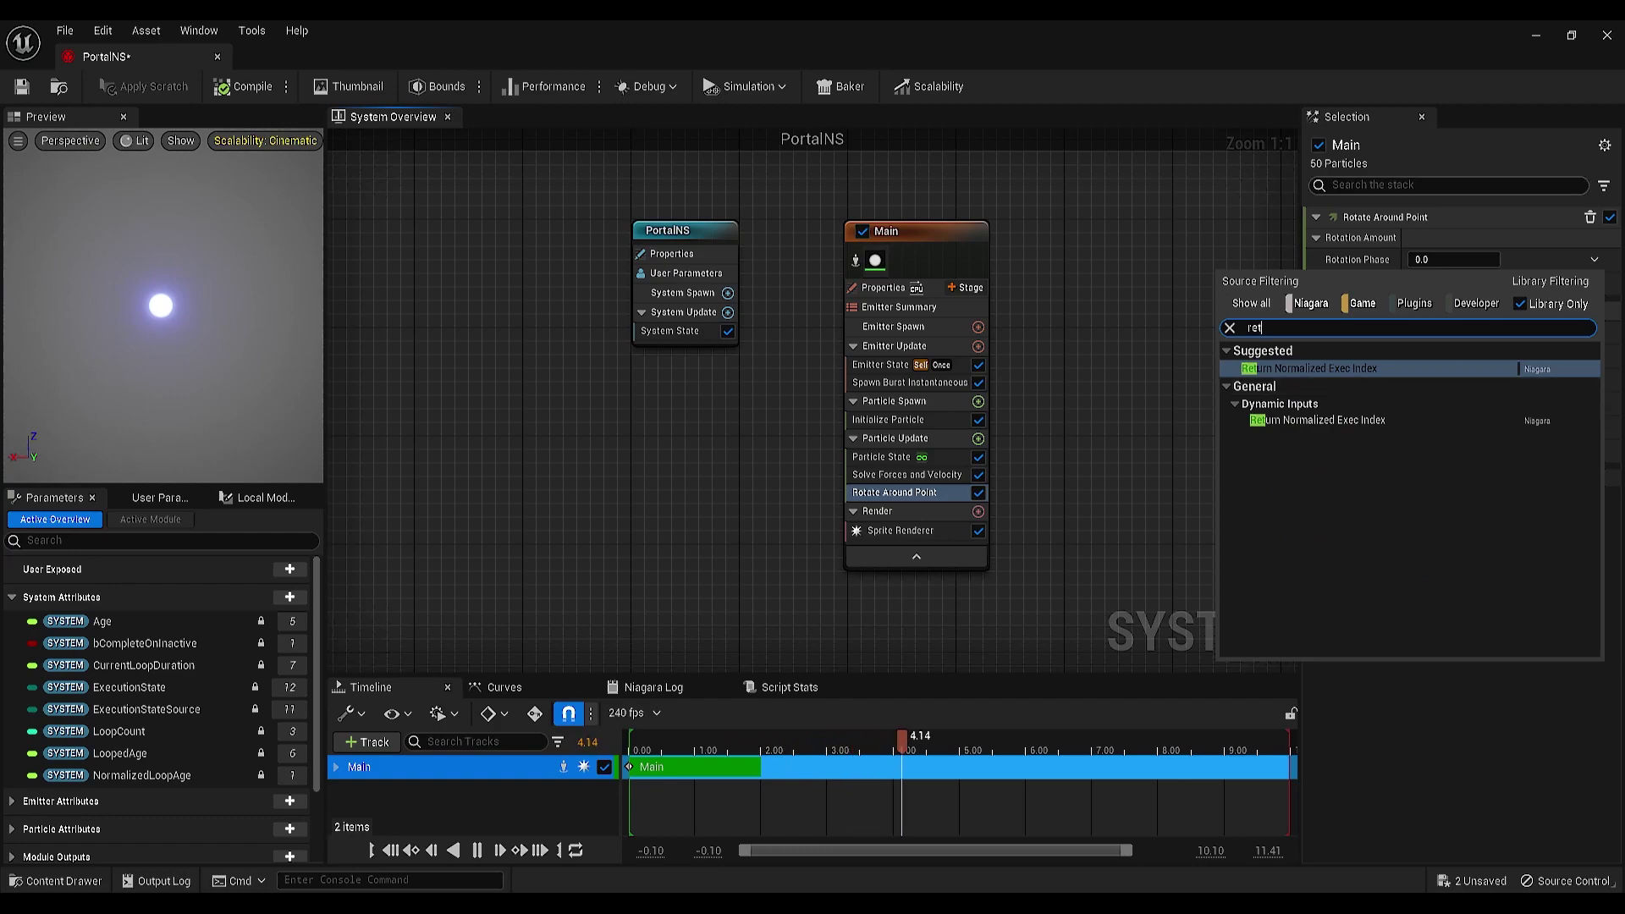
{"action": "left_click", "coordinate": [1371, 369]}
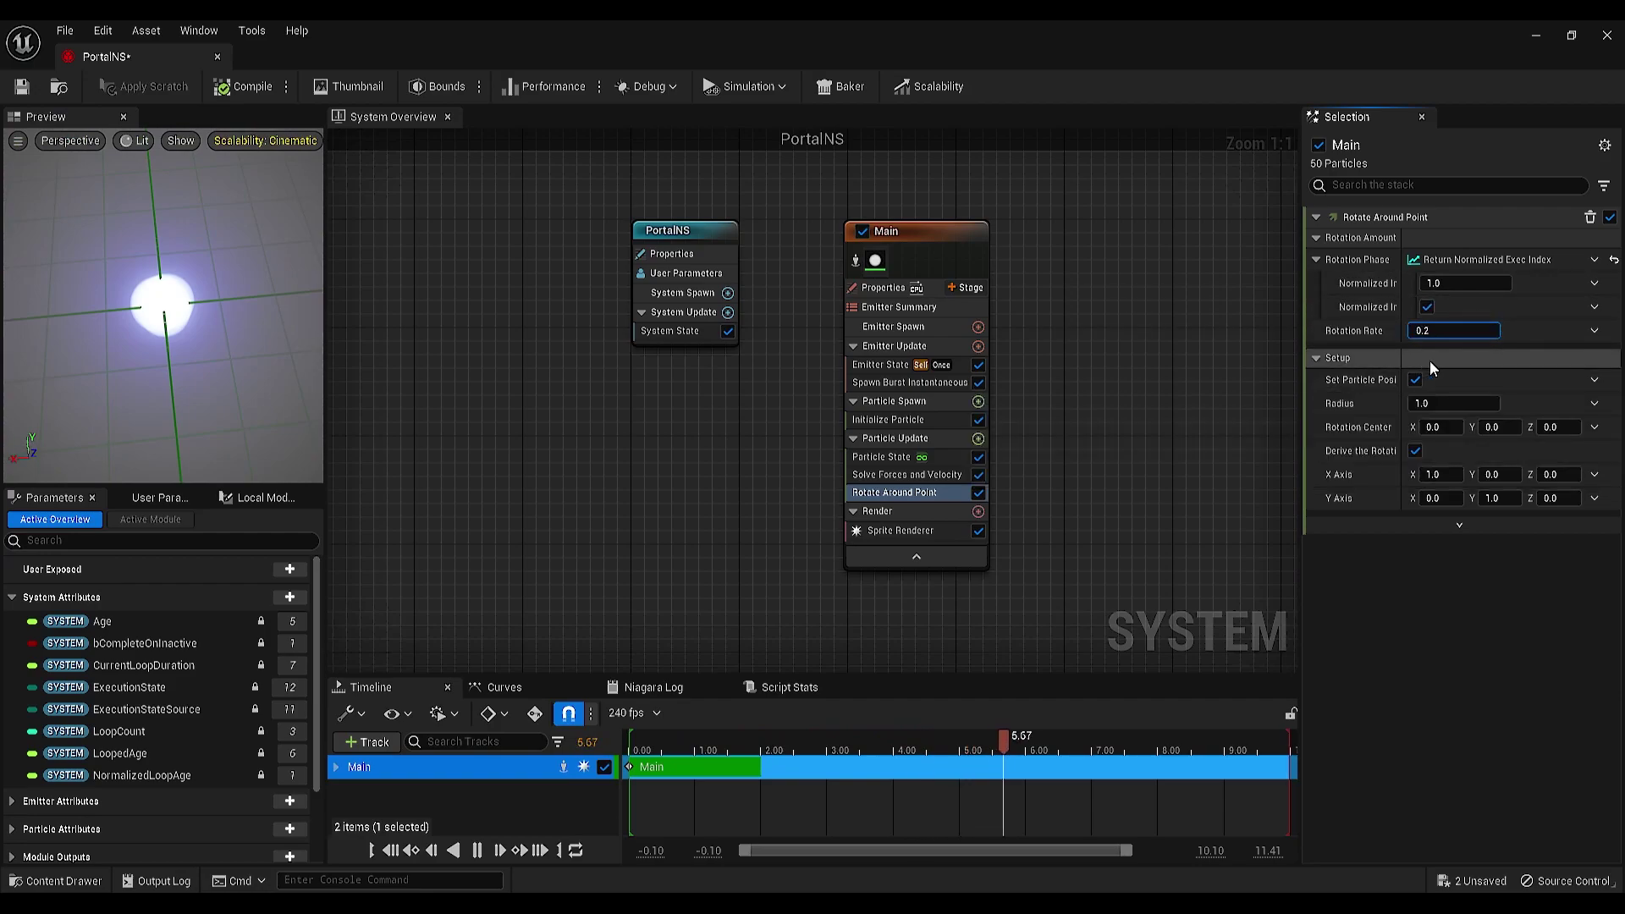
{"action": "key", "text": "Return"}
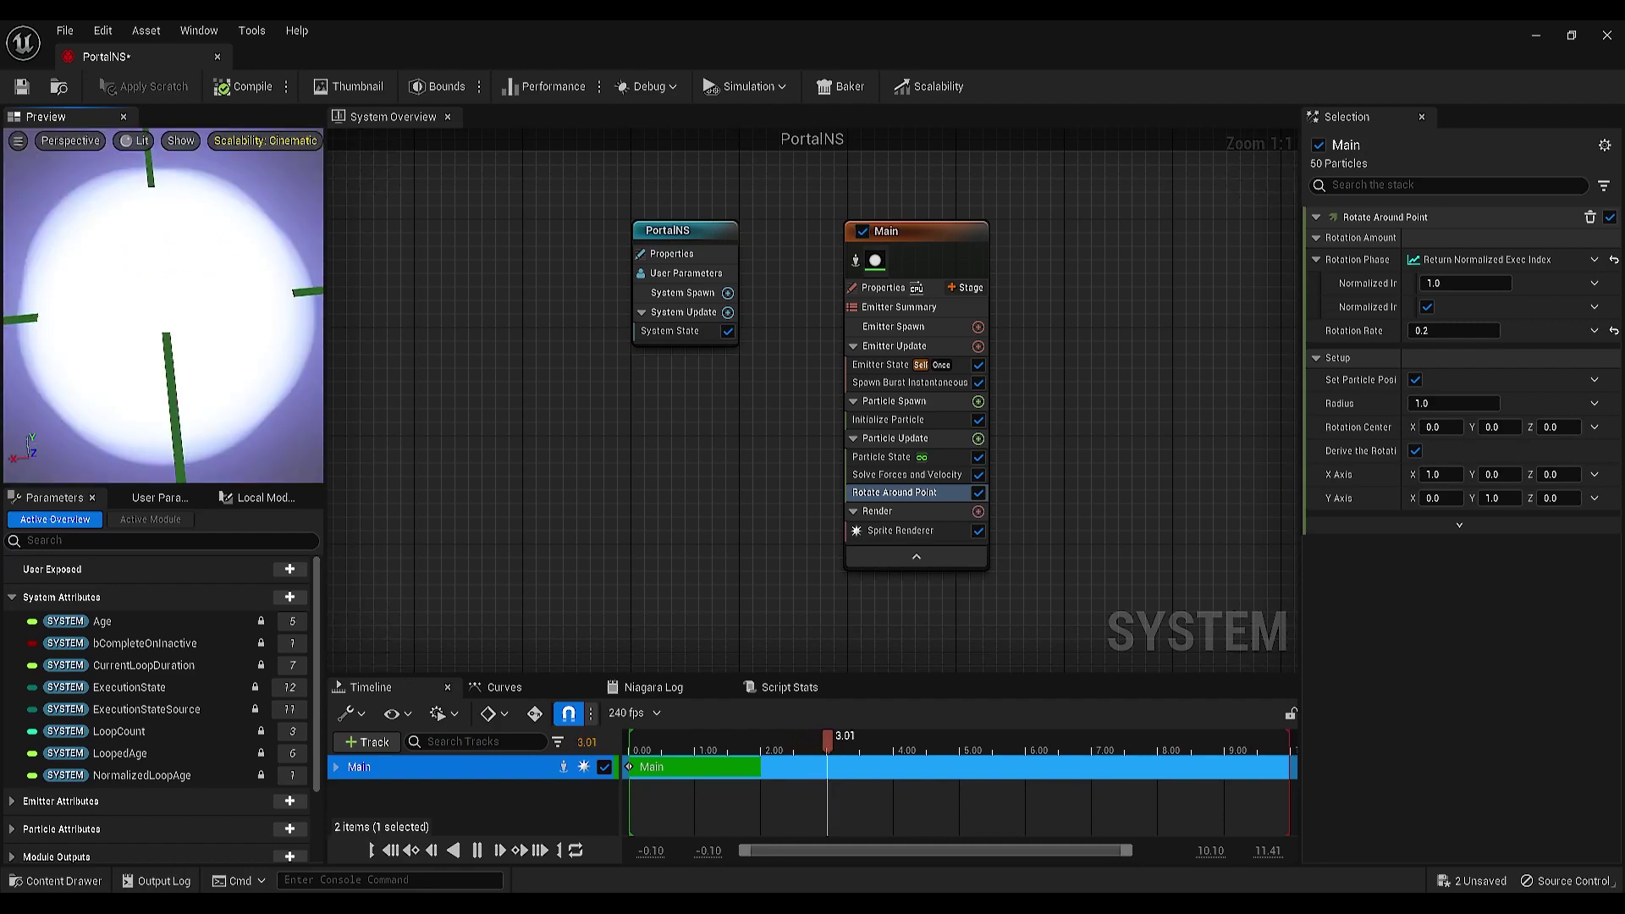
{"action": "scroll", "coordinate": [254, 377], "scroll_direction": "down", "scroll_amount": 5}
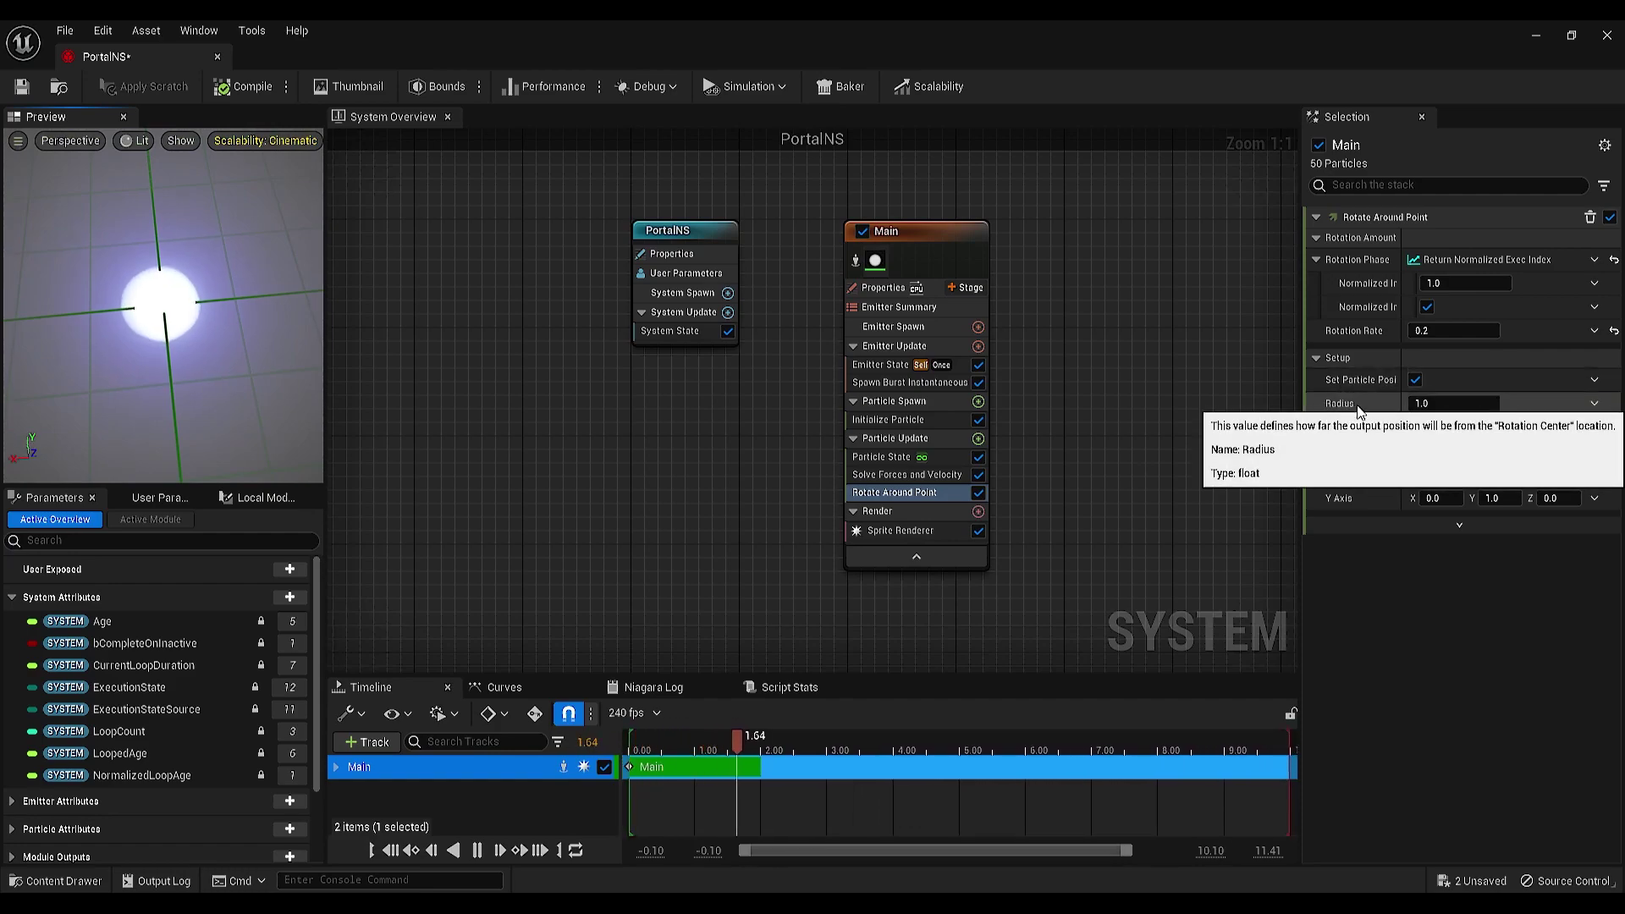
Step: Make Rotate Around Point's Radius a Sine dynamic input with Period 2.0
{"action": "left_click", "coordinate": [1597, 406]}
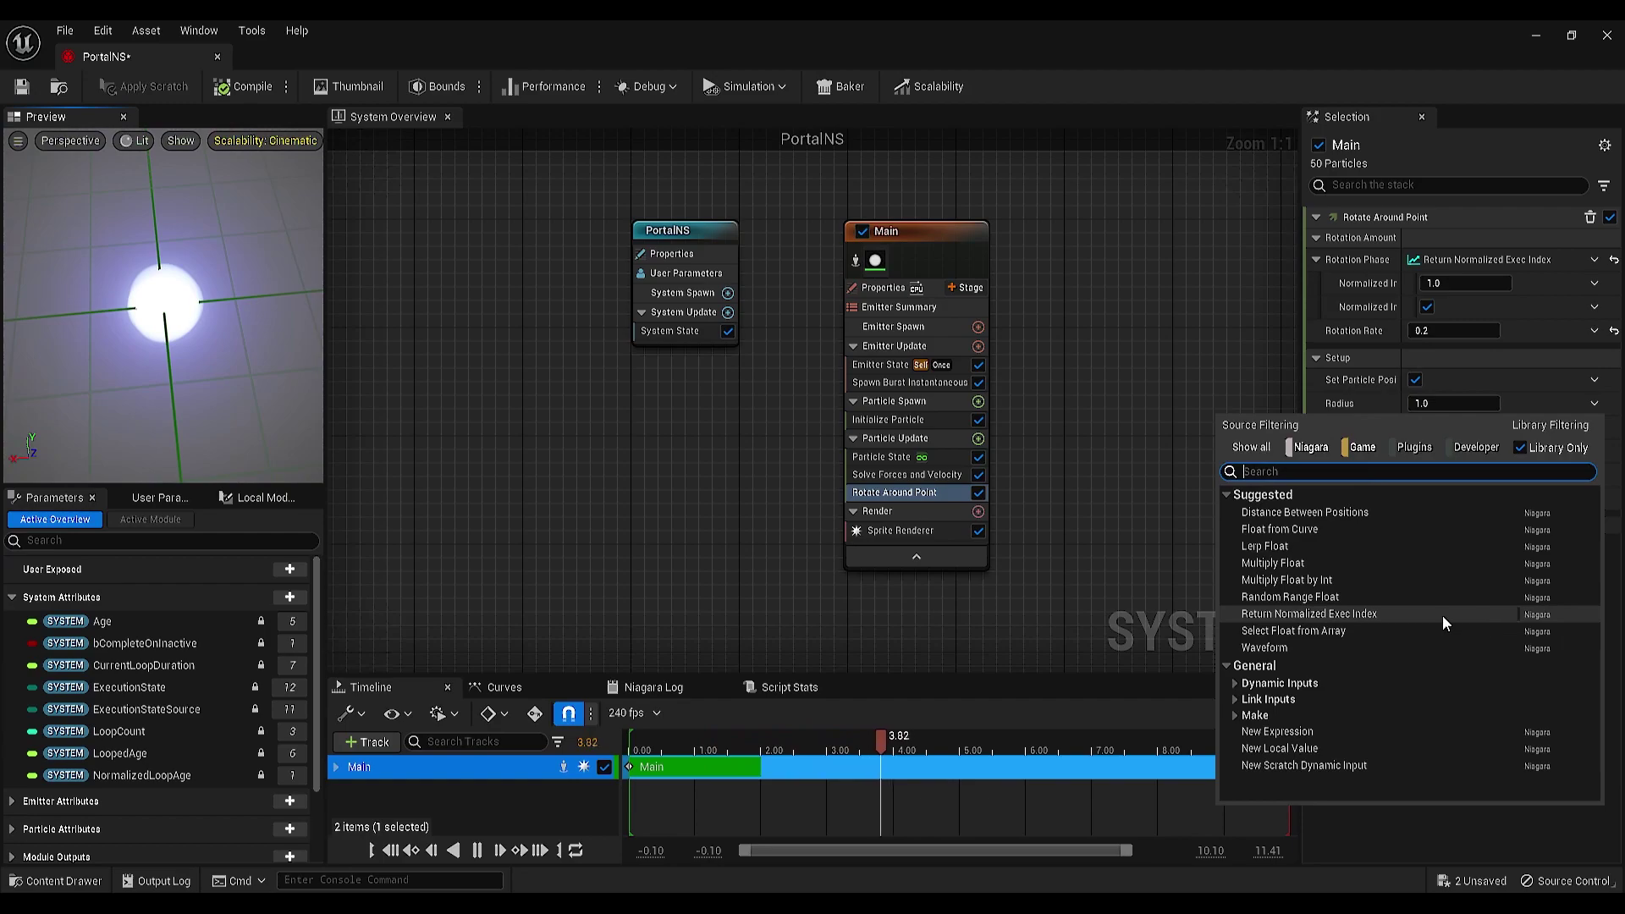
{"action": "type", "text": "sine"}
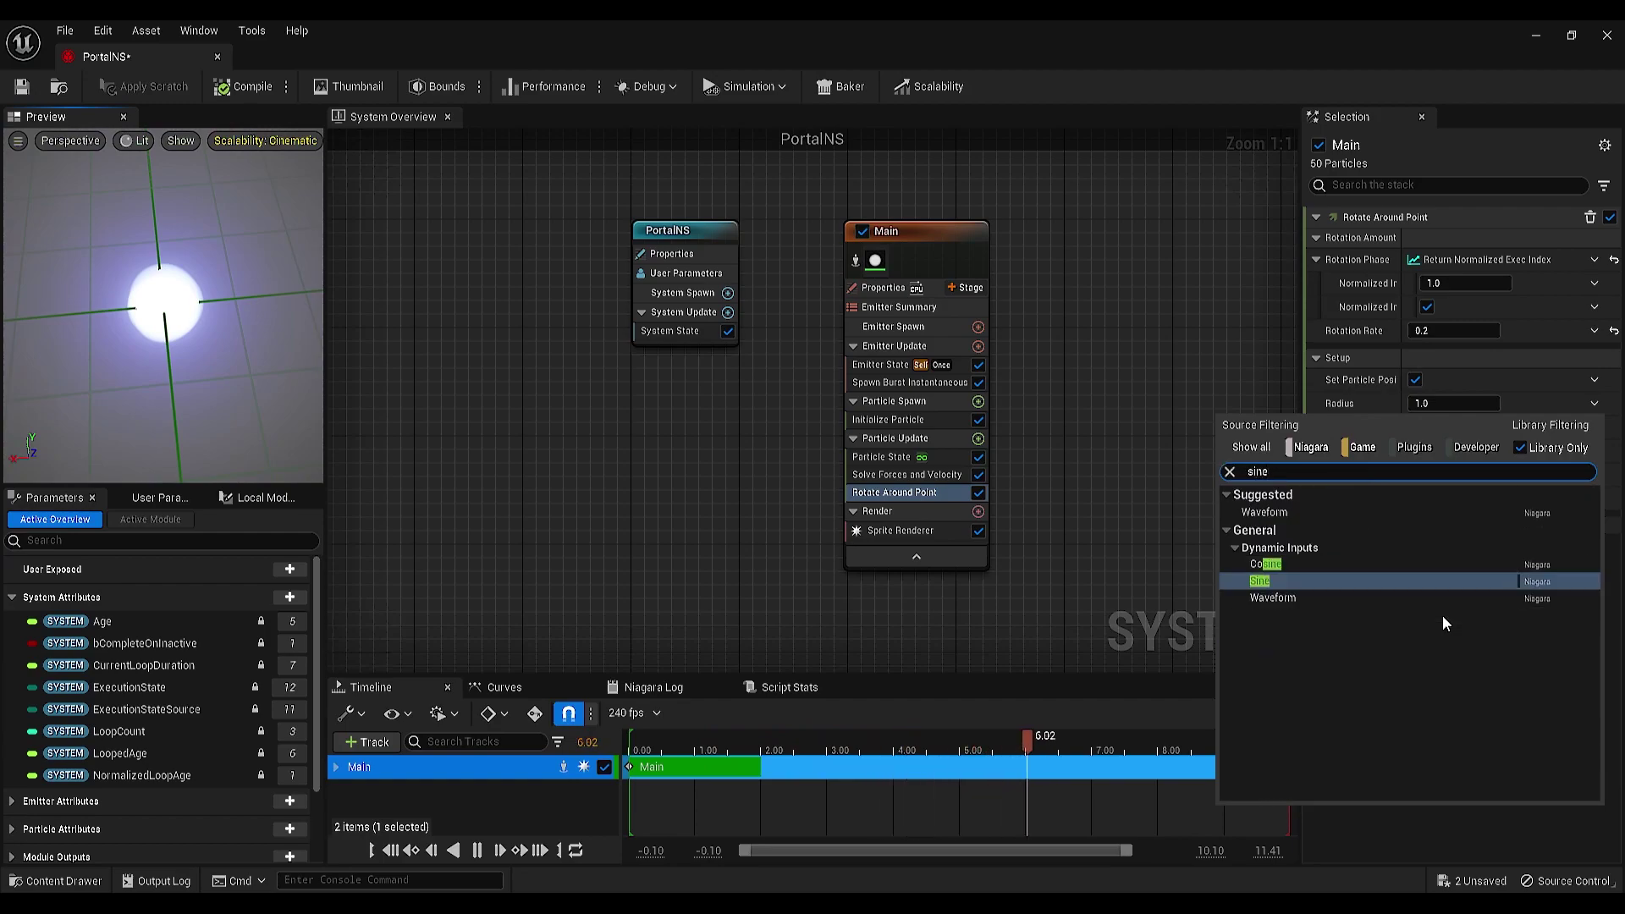
{"action": "left_click", "coordinate": [1309, 579]}
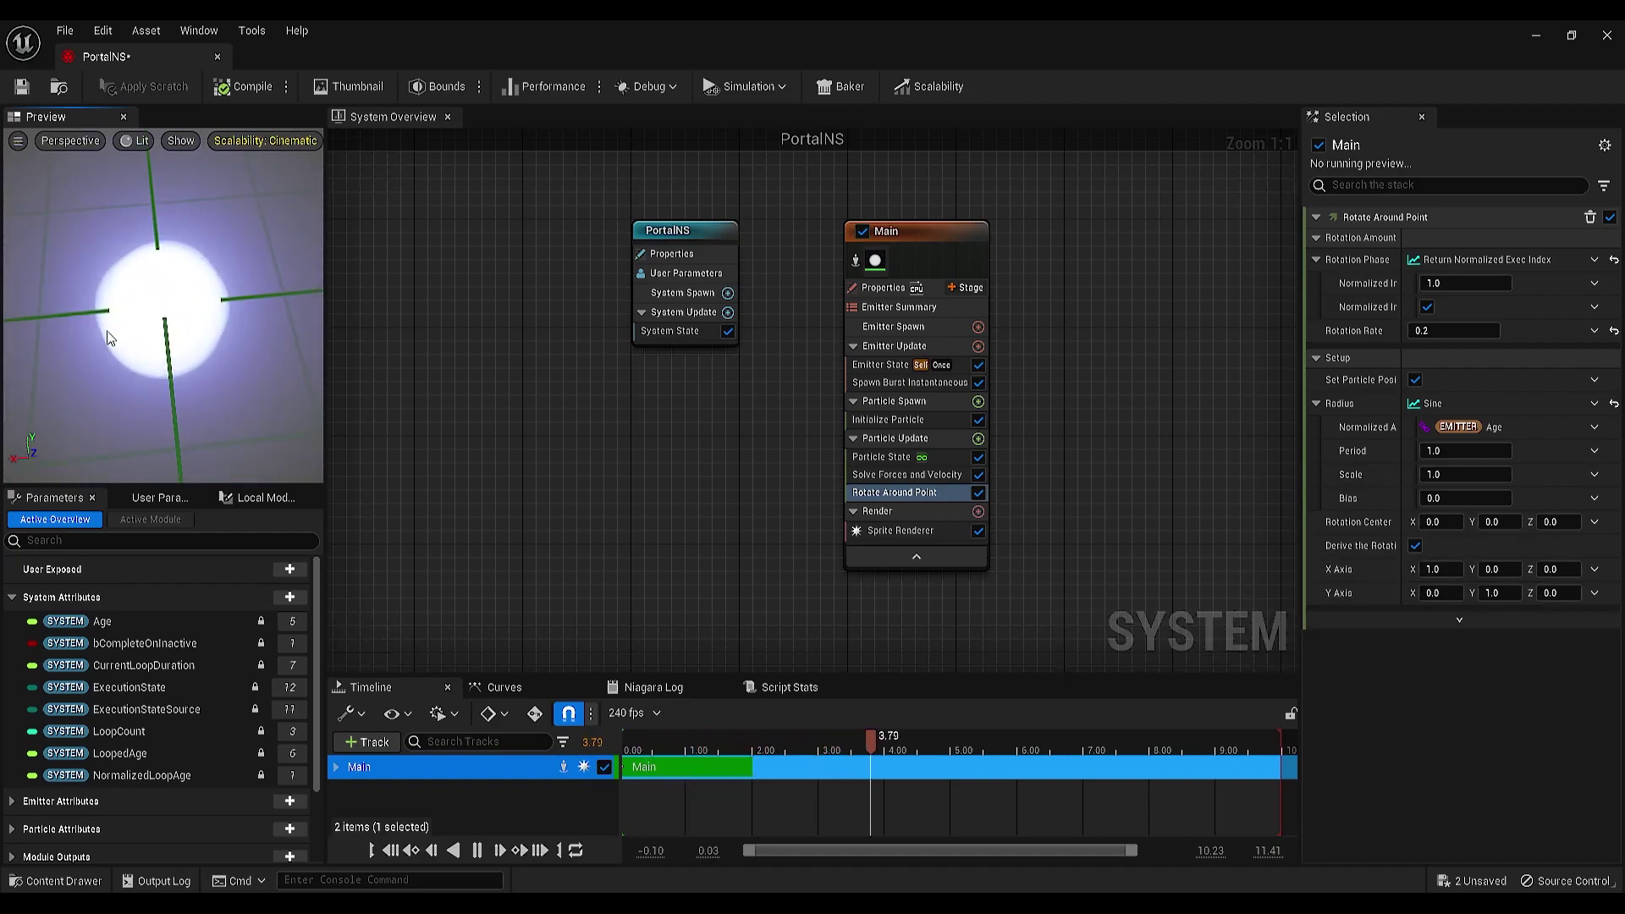
{"action": "left_click", "coordinate": [1463, 451]}
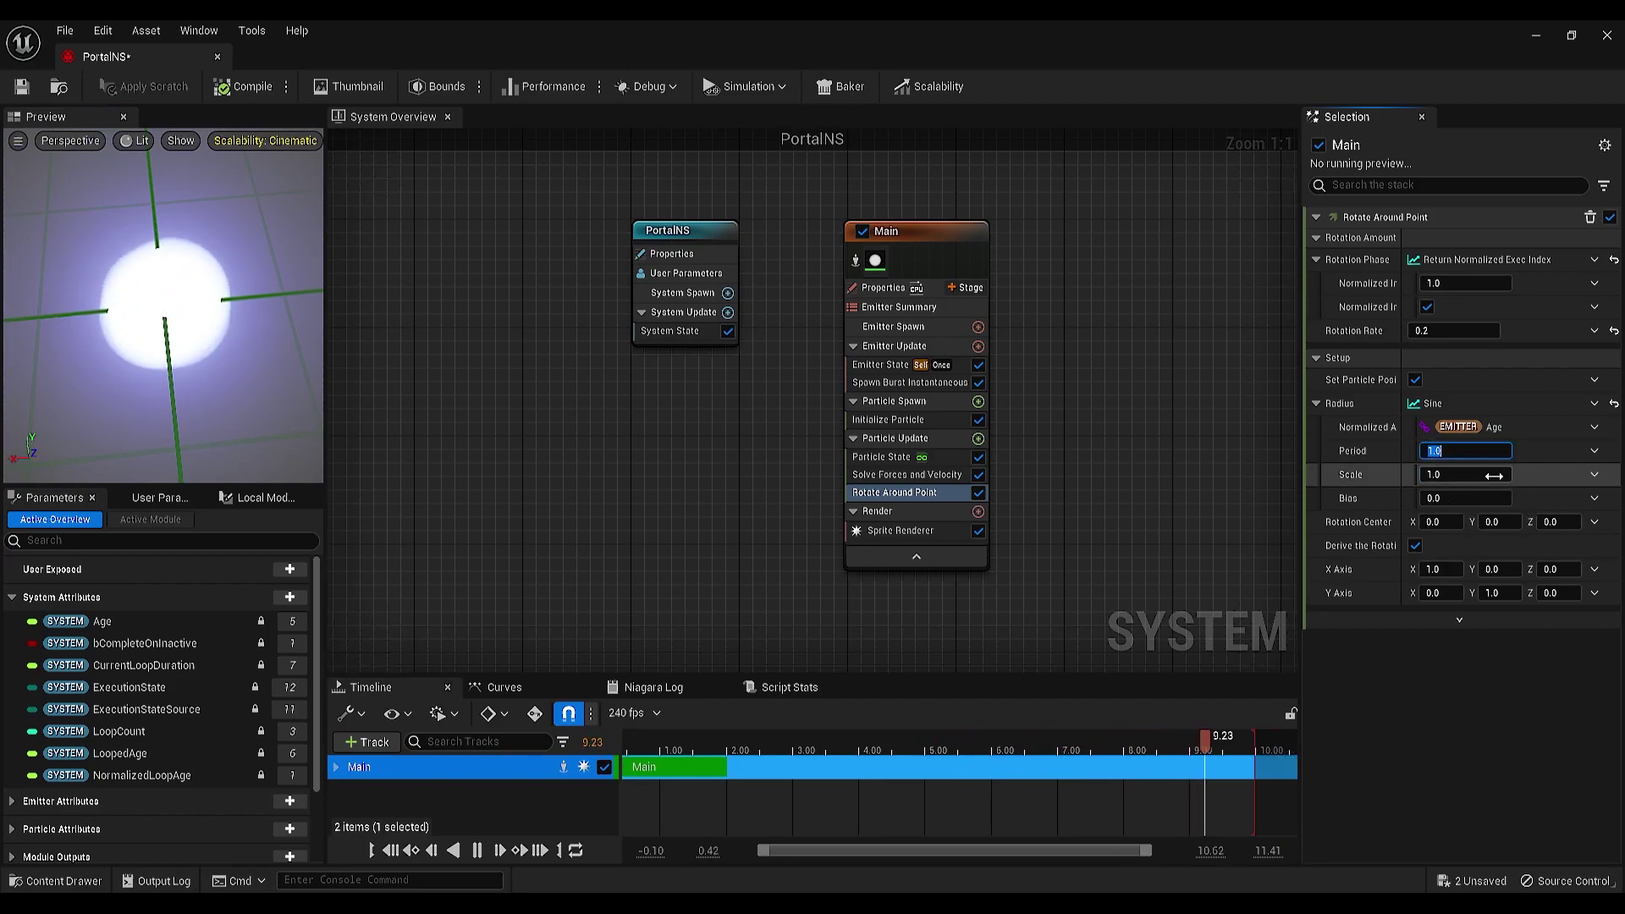
{"action": "type", "text": "2"}
{"action": "key", "text": "Return"}
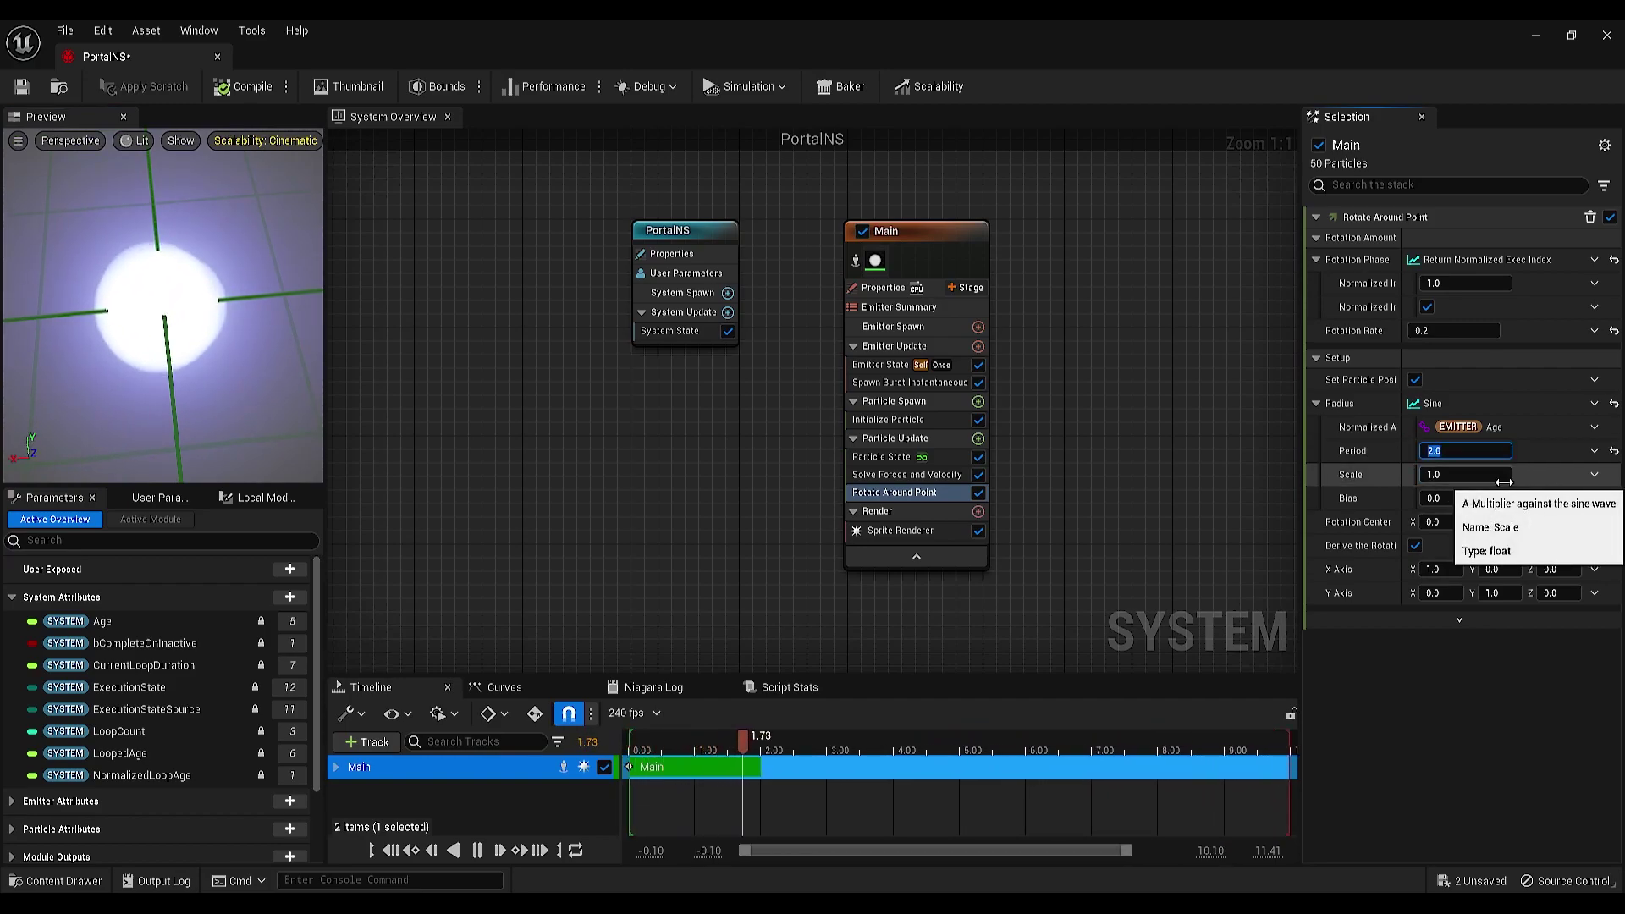
Step: Set the radius sine's Scale to 80 and Bias to 50
{"action": "key", "text": "Tab"}
{"action": "type", "text": "8"}
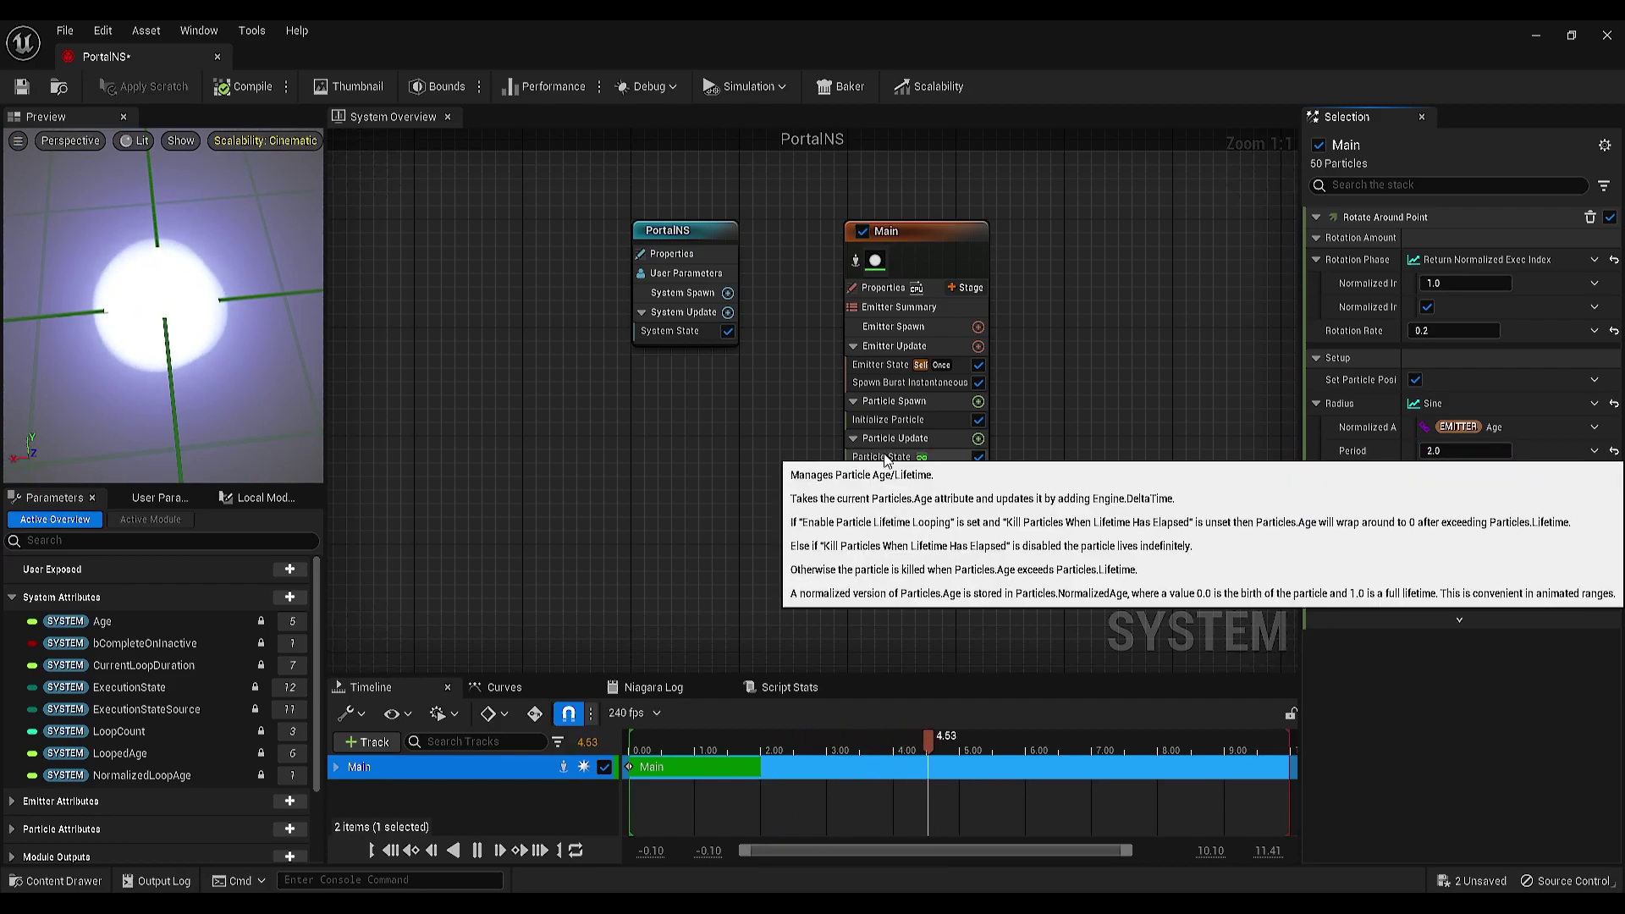
{"action": "type", "text": "0"}
{"action": "key", "text": "Return"}
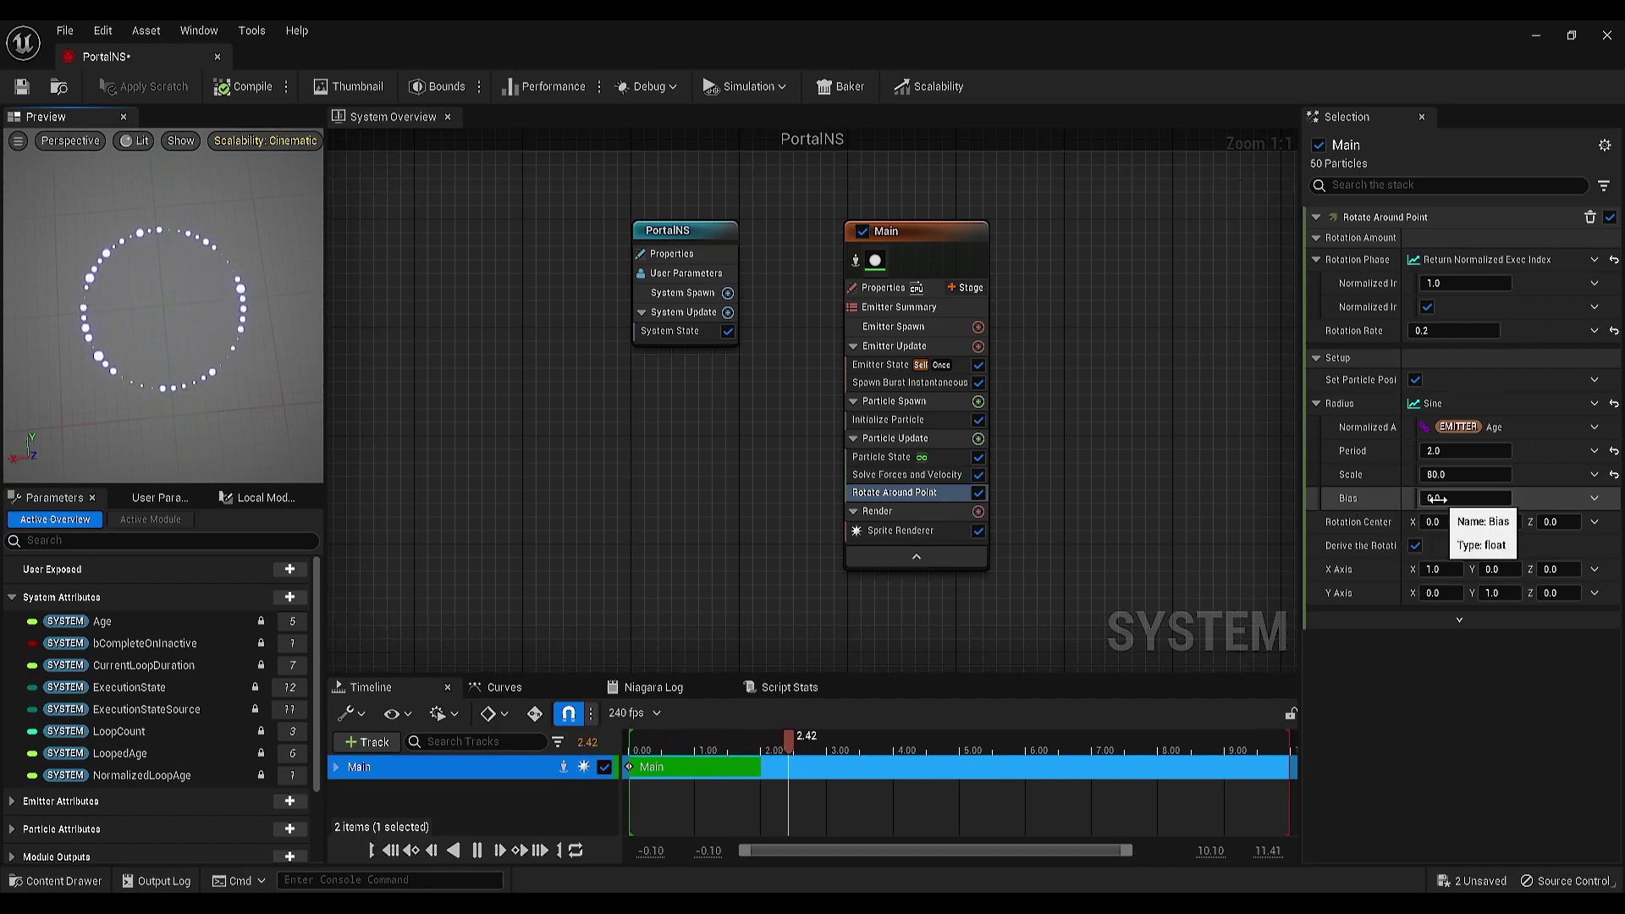
{"action": "left_click", "coordinate": [1469, 498]}
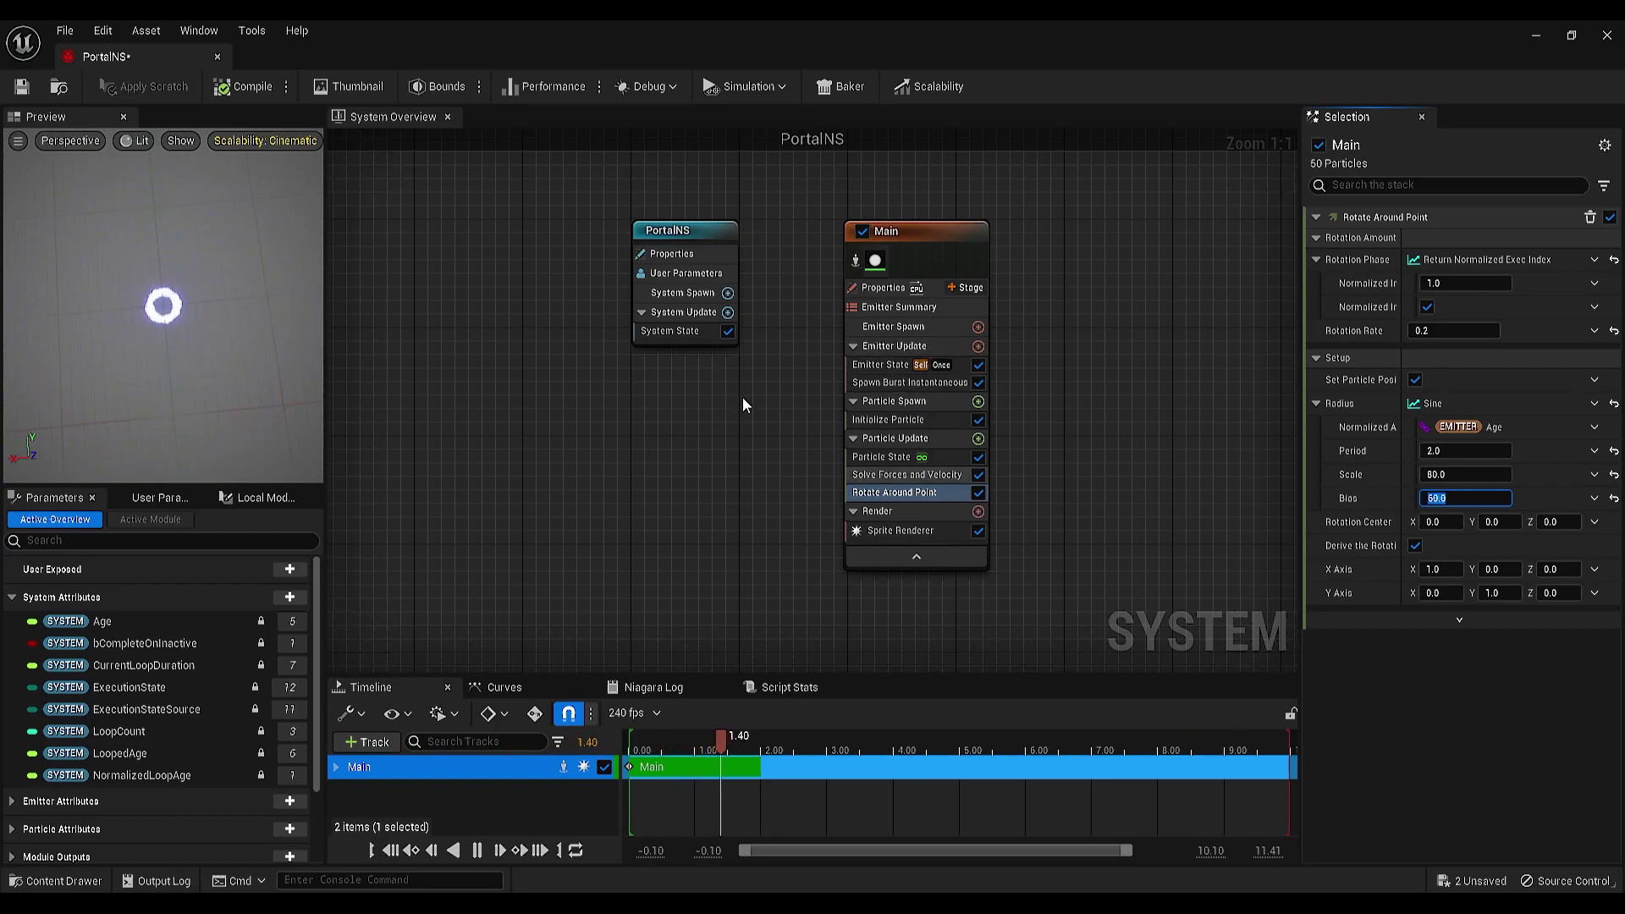
{"action": "left_click", "coordinate": [880, 236]}
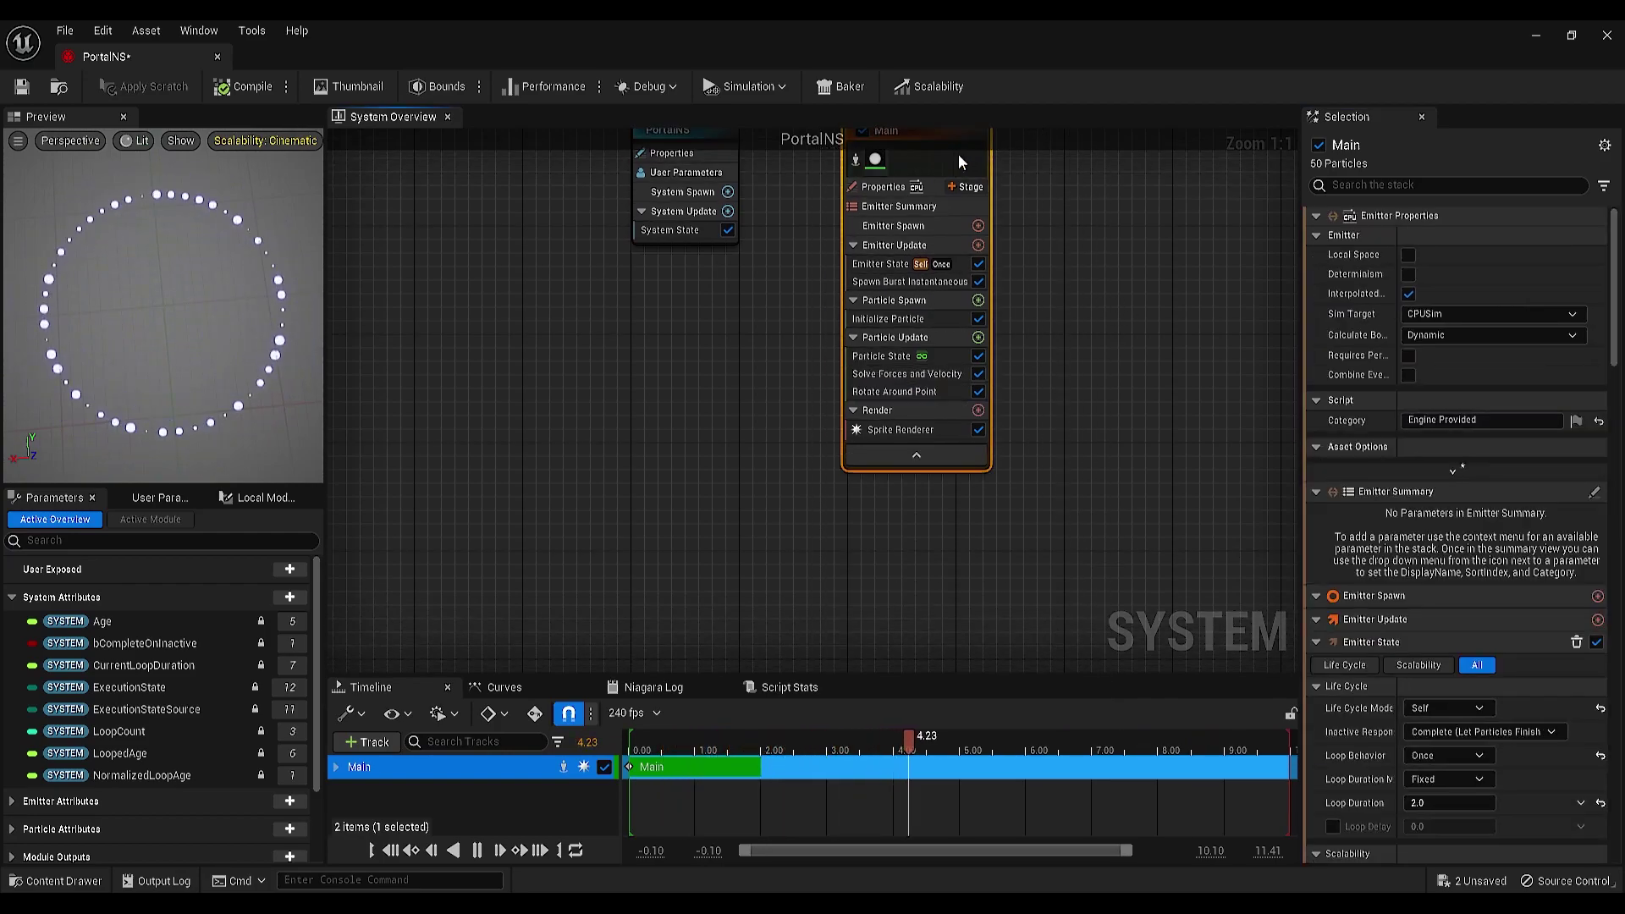
Step: Select the Main emitter in the PortalNS graph to show its properties
{"action": "right_click_drag", "start_coordinate": [1096, 259], "coordinate": [997, 352]}
{"action": "left_click", "coordinate": [997, 352]}
{"action": "left_click", "coordinate": [792, 292]}
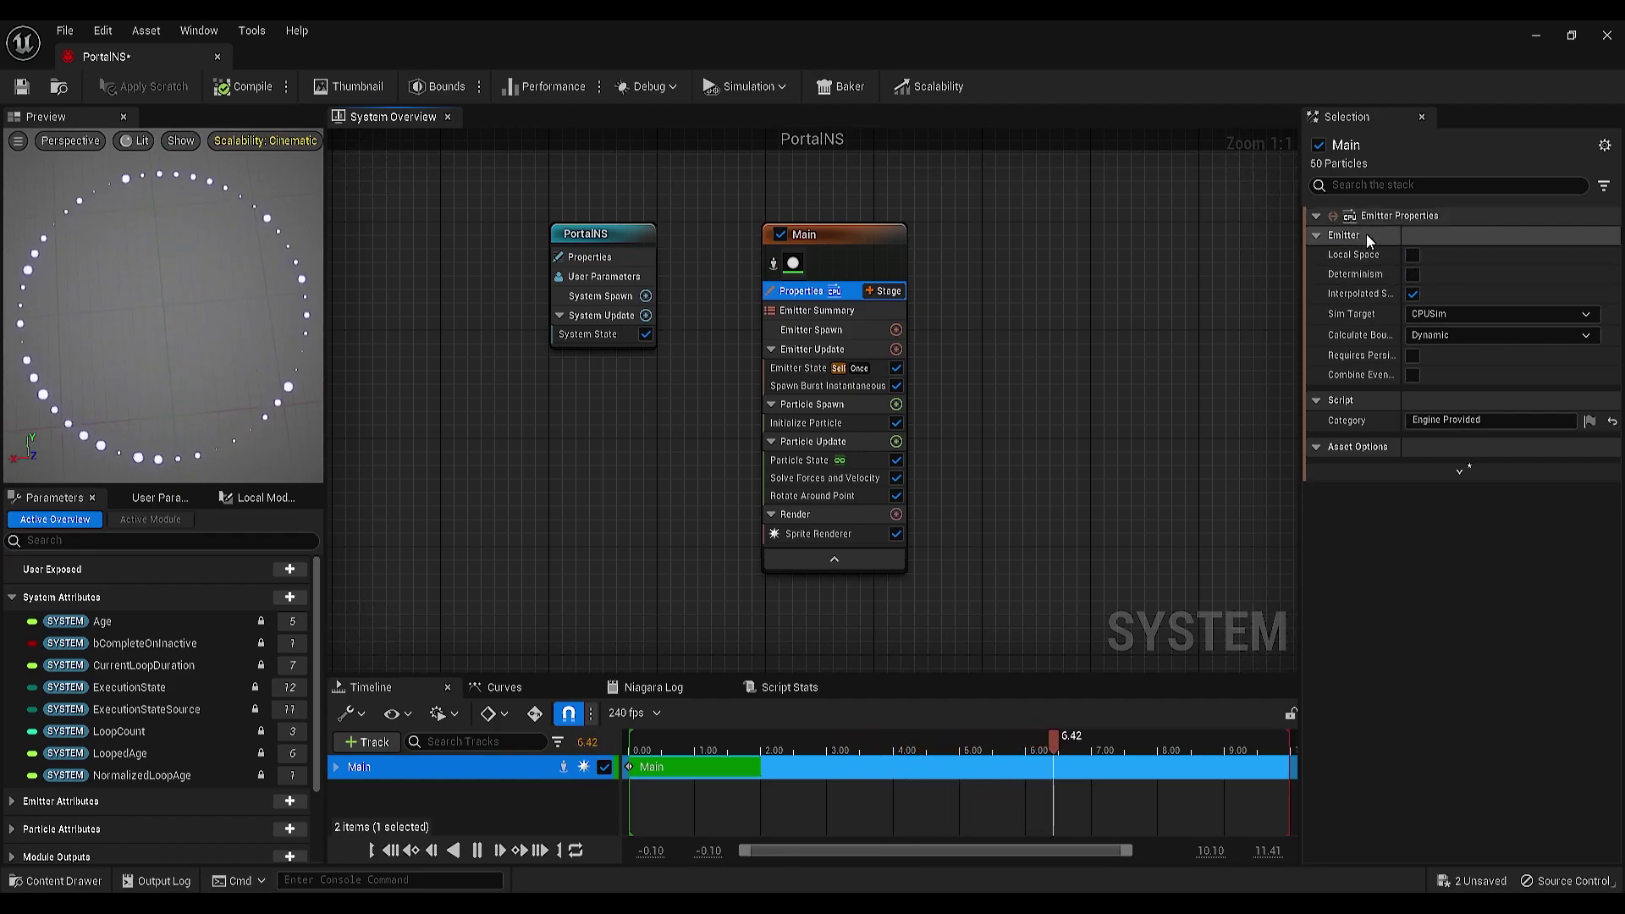
Step: Place PortalNS in the level and move it up and sideways to 130, 330, 220
{"action": "left_click", "coordinate": [1536, 36]}
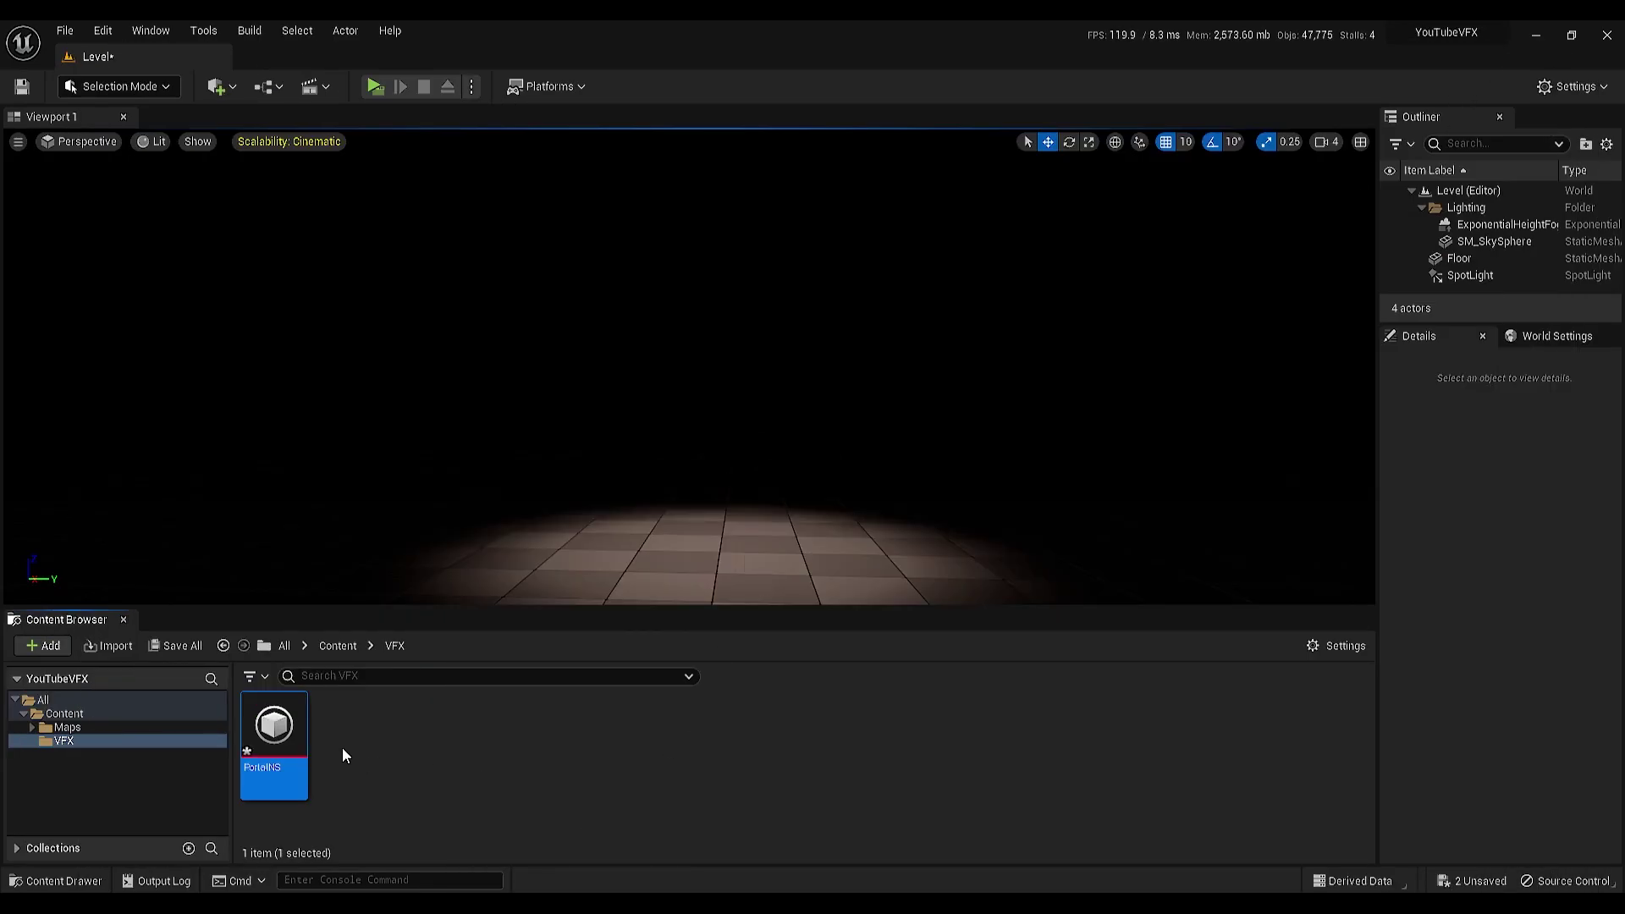
{"action": "left_click_drag", "start_coordinate": [276, 737], "coordinate": [744, 582]}
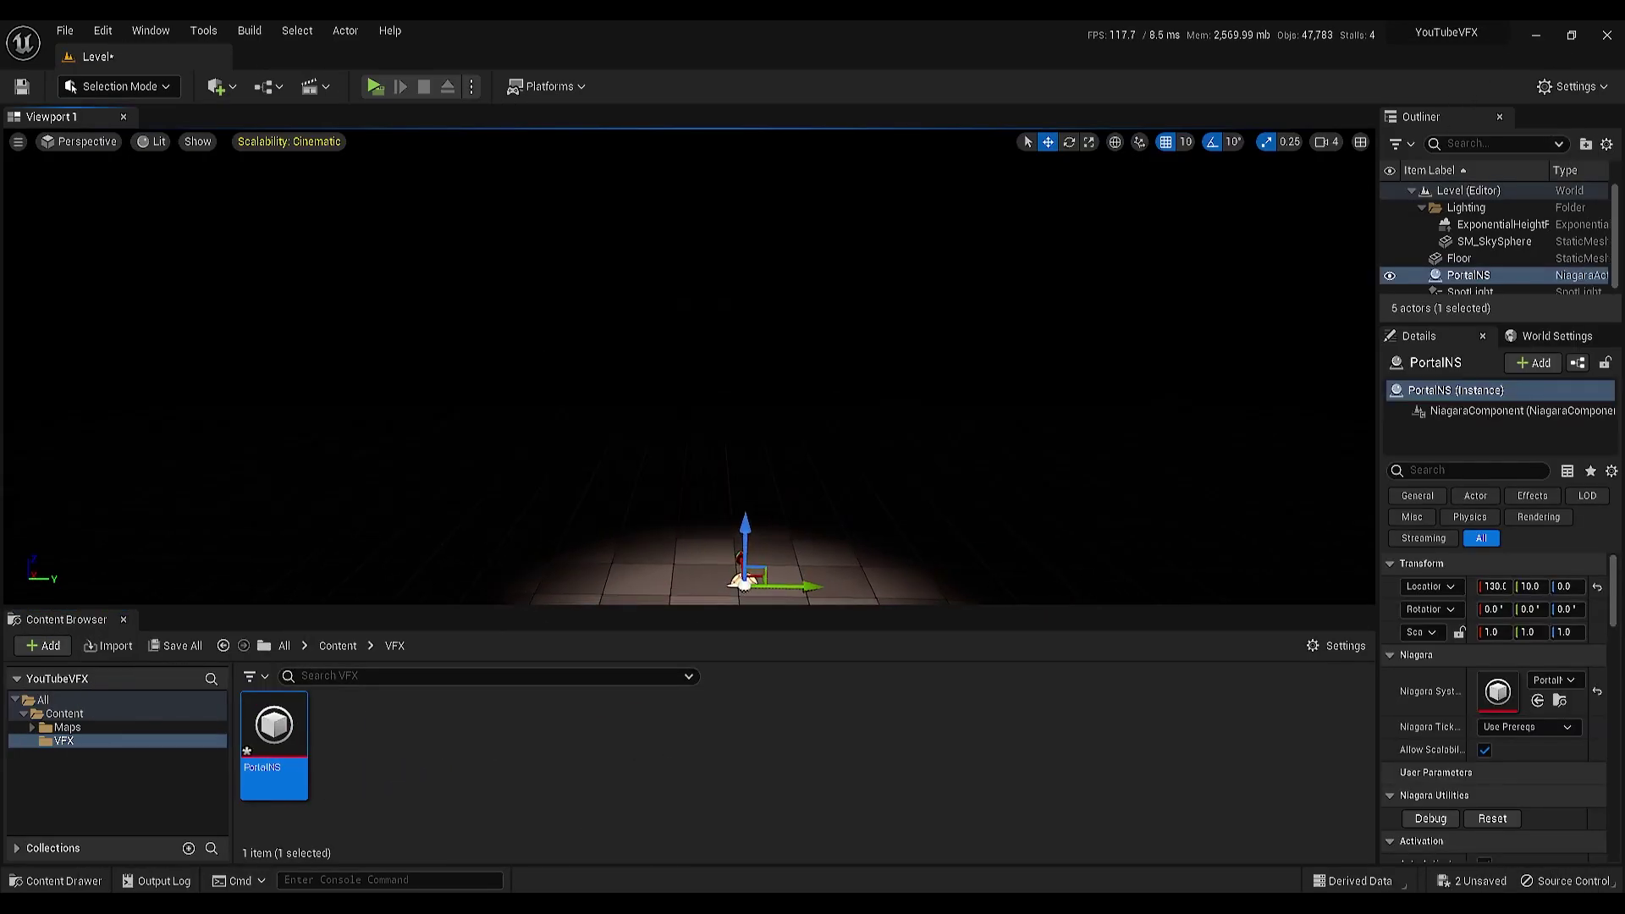
{"action": "key", "text": "f"}
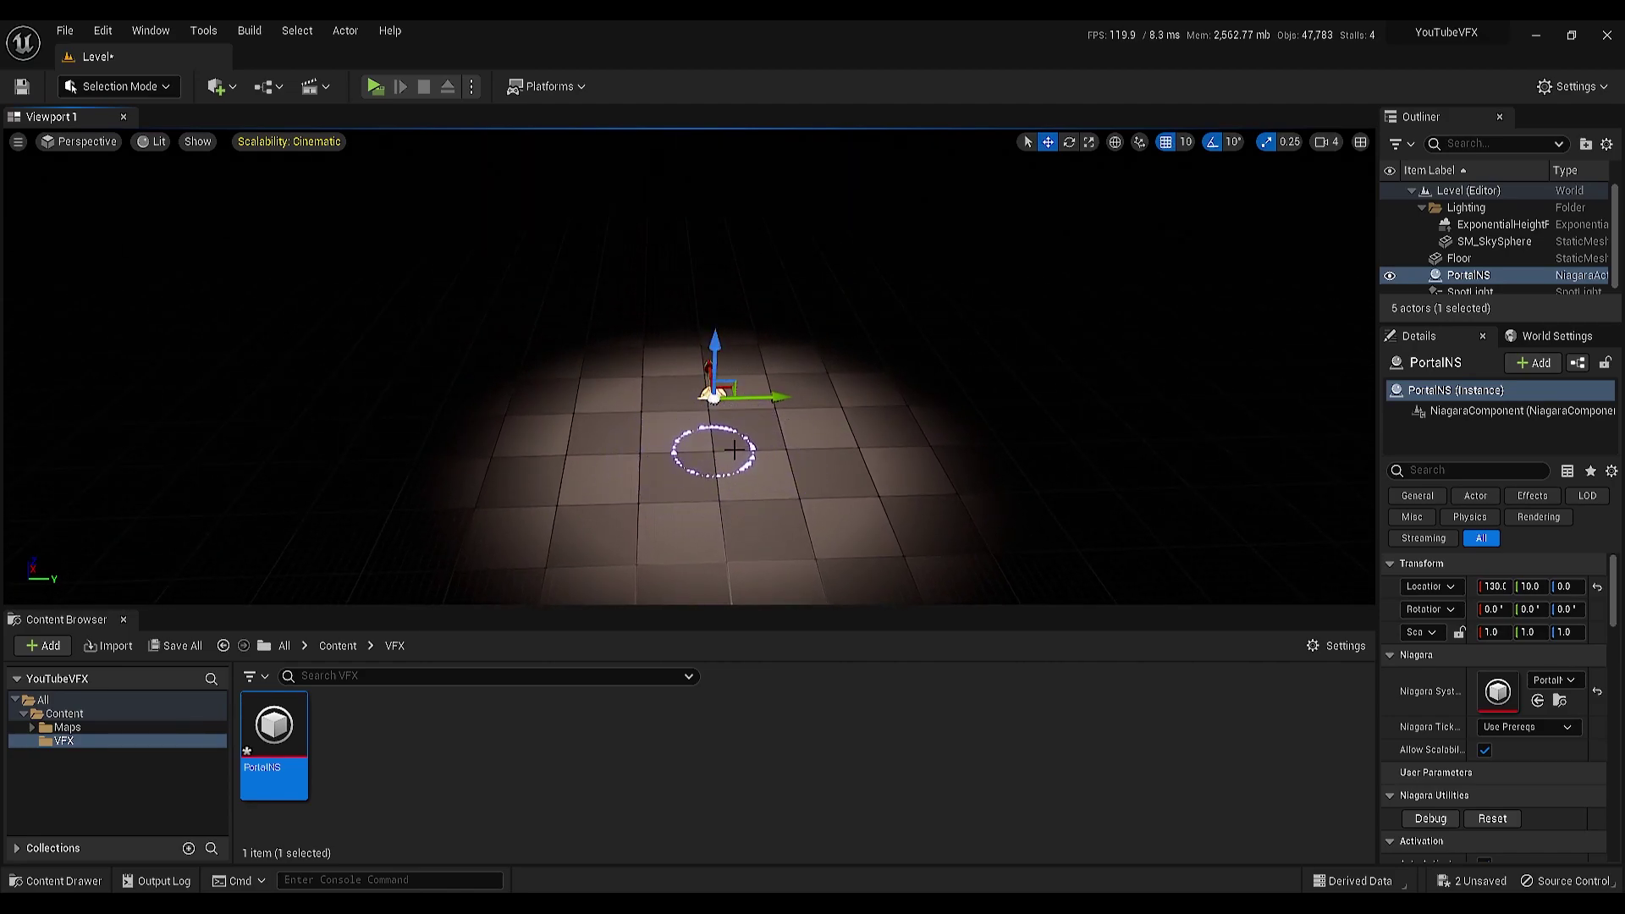
{"action": "left_click_drag", "start_coordinate": [718, 349], "coordinate": [732, 237]}
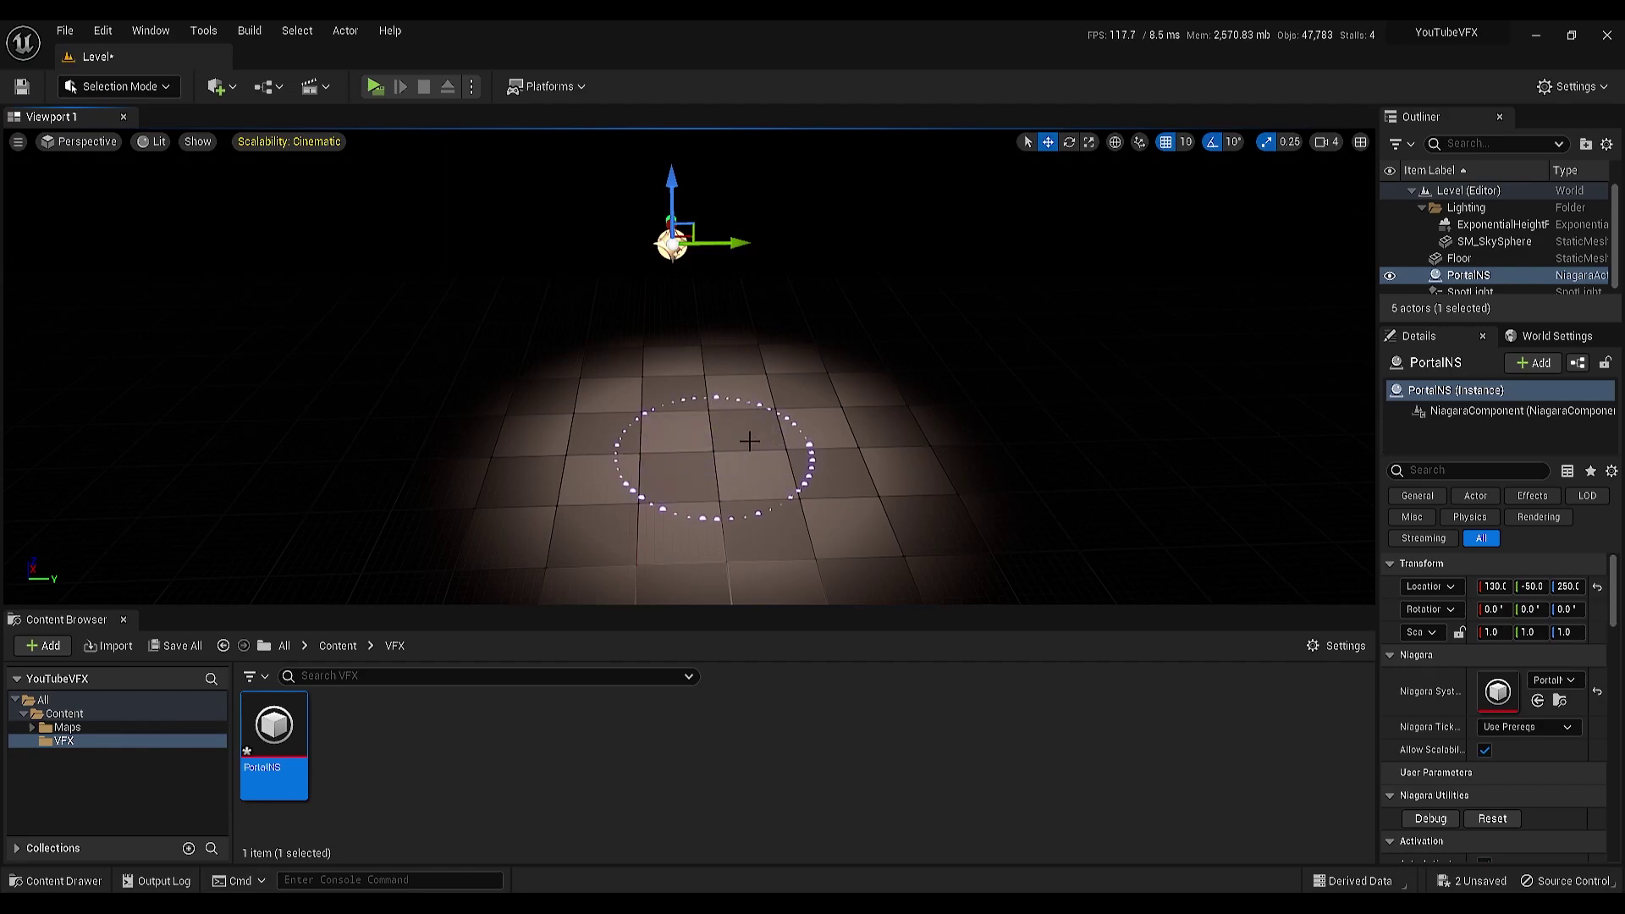
{"action": "left_click_drag", "start_coordinate": [671, 224], "coordinate": [947, 230]}
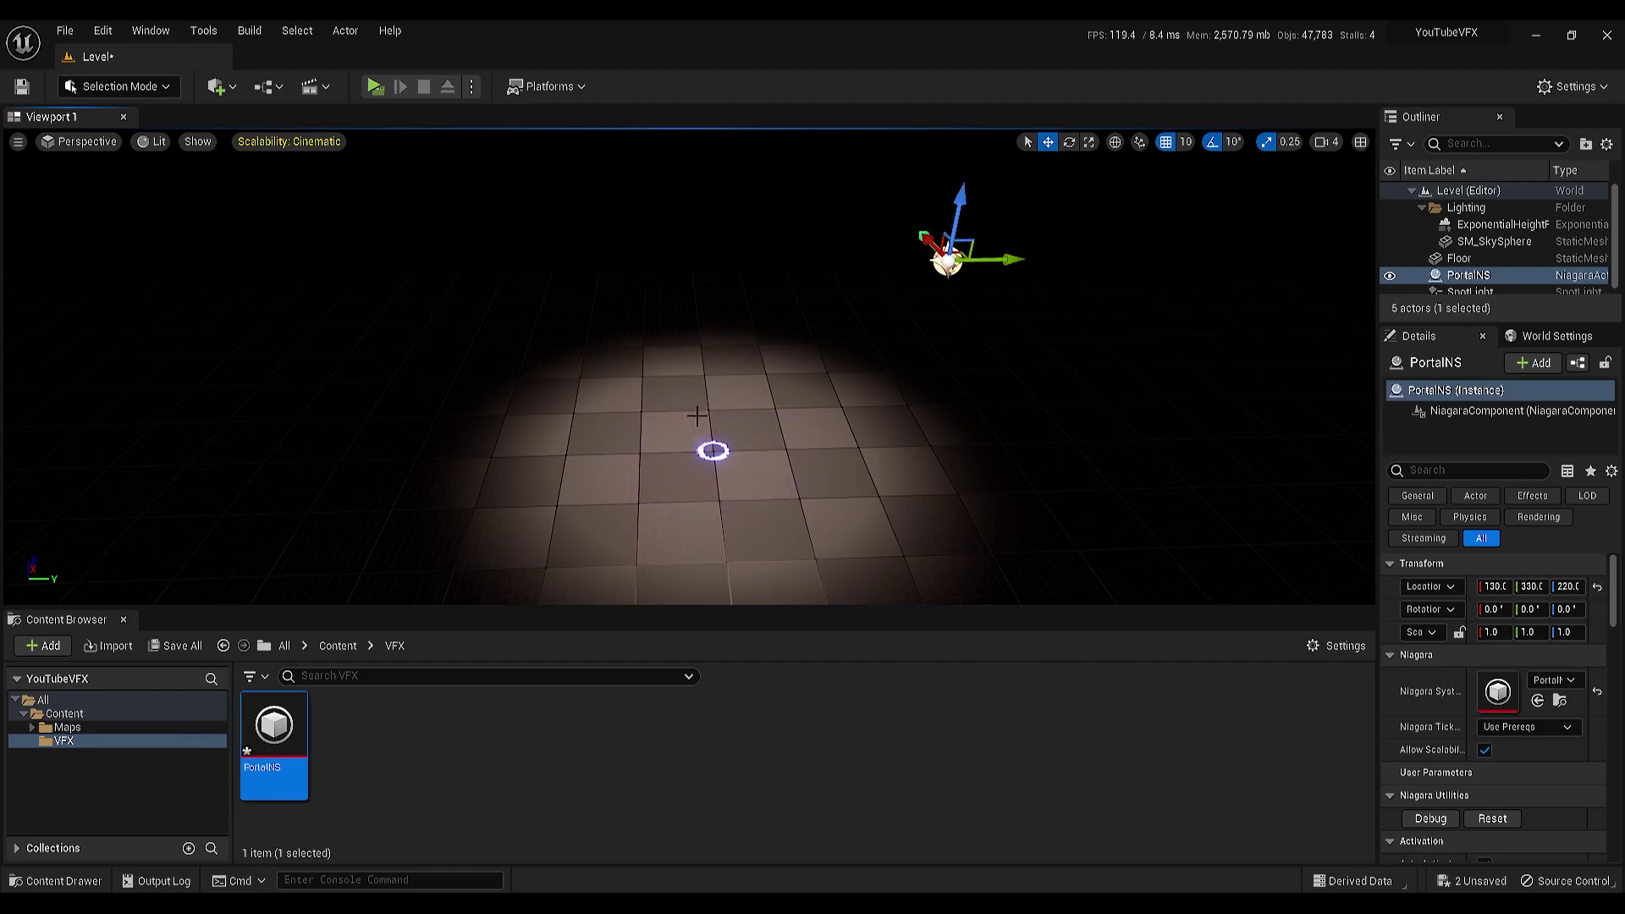
Step: Enable Local Space simulation in PortalNS's emitter properties
{"action": "double_click", "coordinate": [270, 730]}
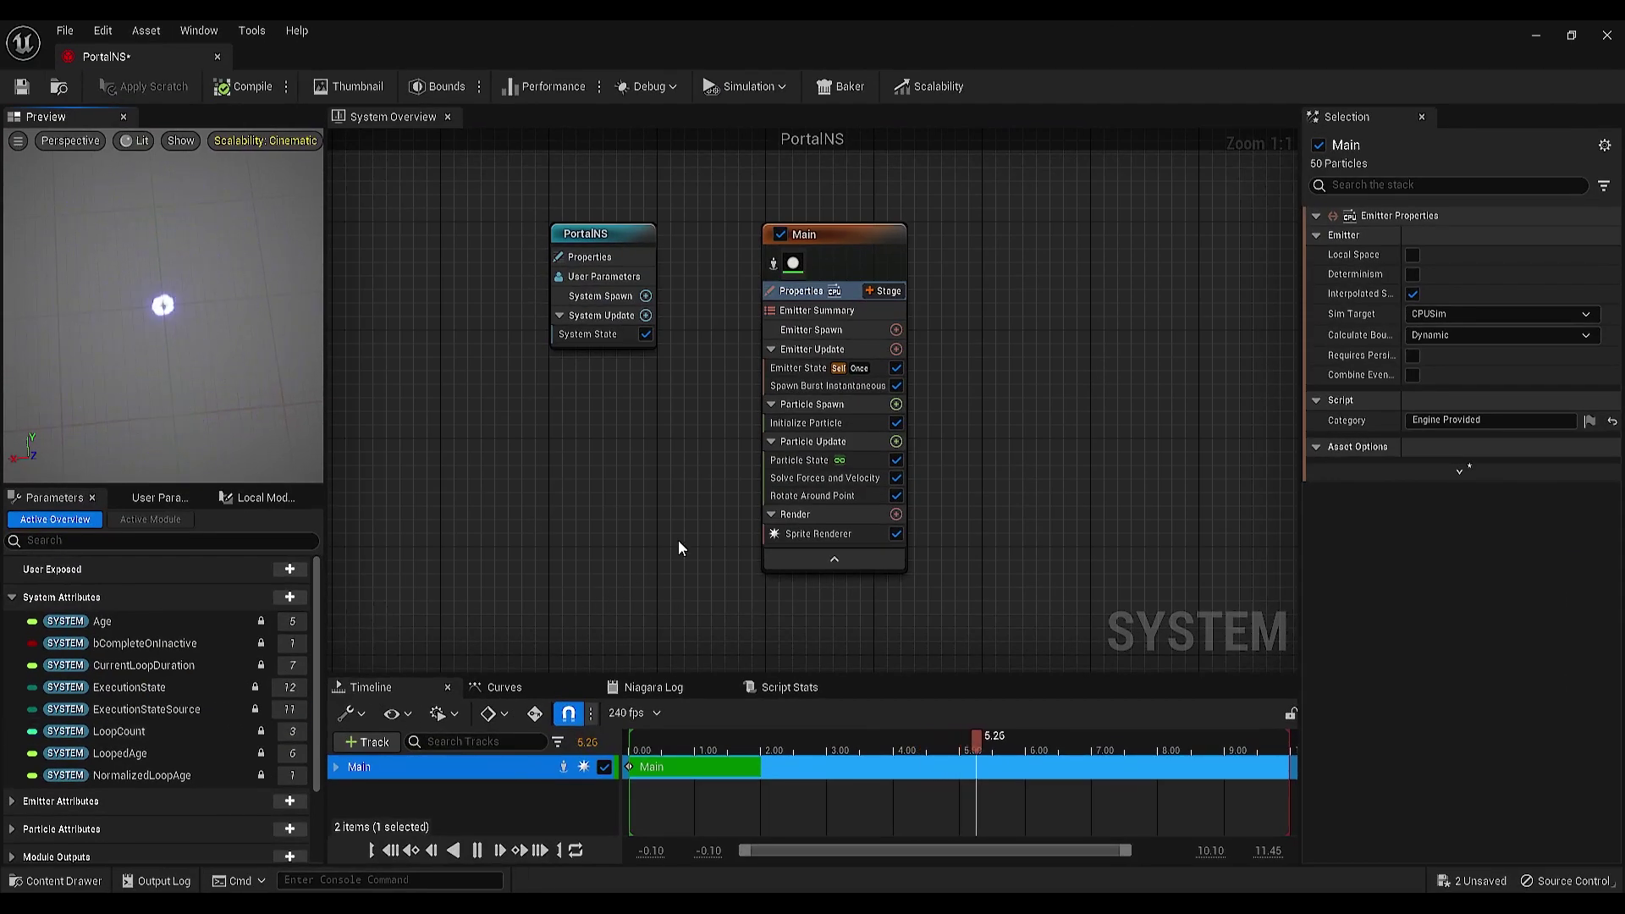
{"action": "left_click", "coordinate": [1413, 255]}
{"action": "left_click", "coordinate": [1534, 38]}
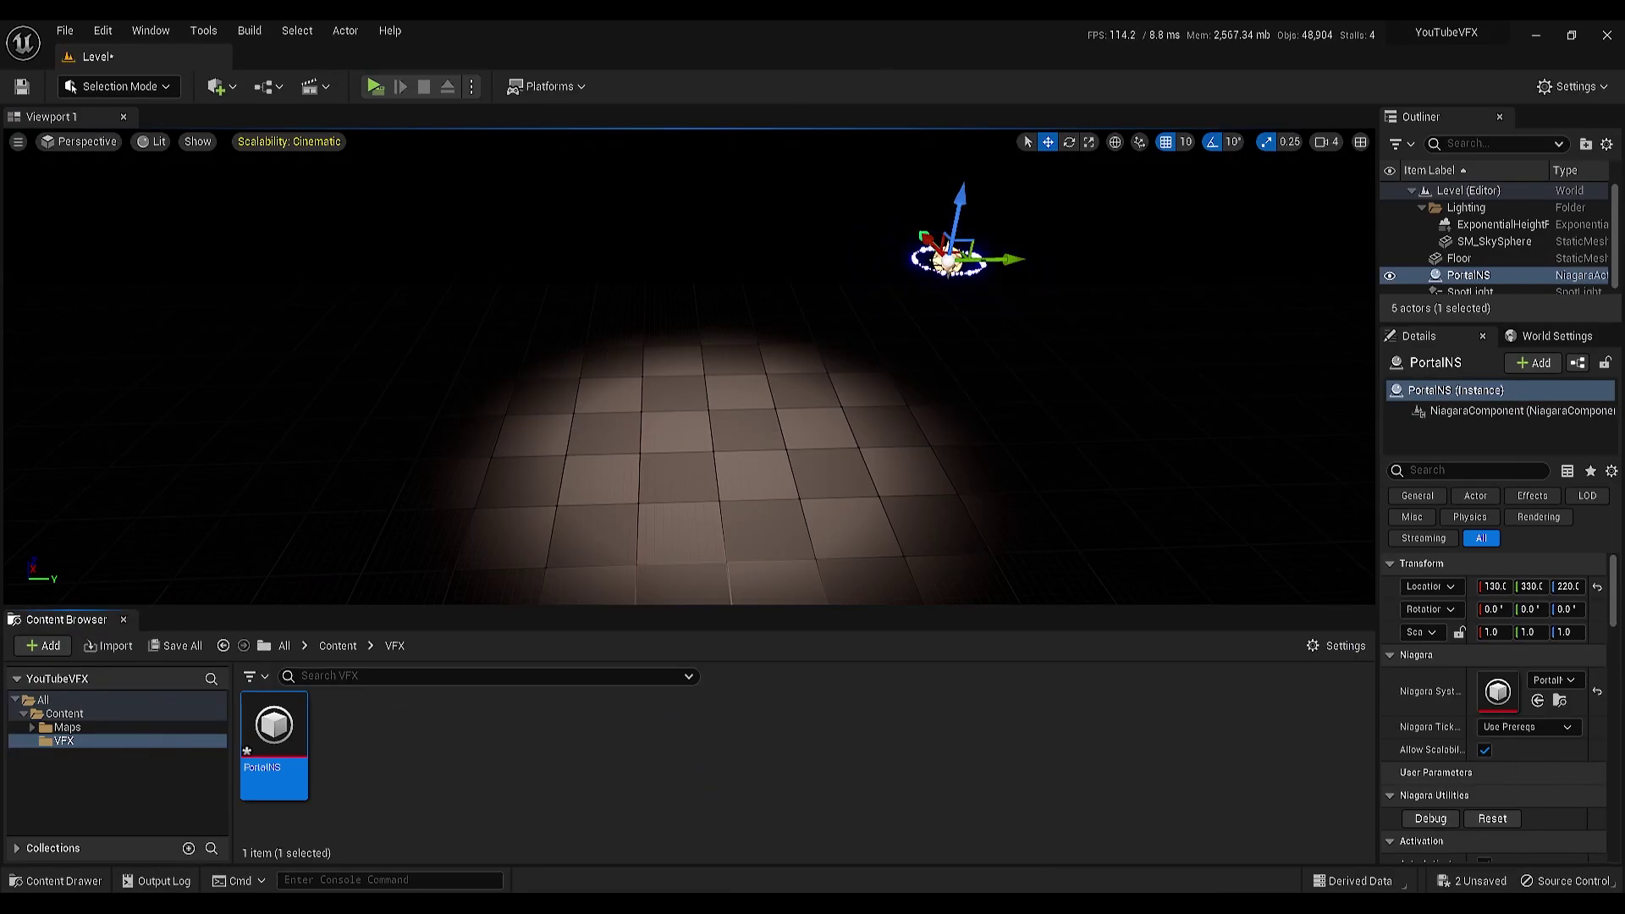
Step: Rotate the PortalNS actor 90° upright and reset its location to the origin
{"action": "left_click_drag", "start_coordinate": [1010, 268], "coordinate": [820, 275]}
{"action": "key", "text": "e"}
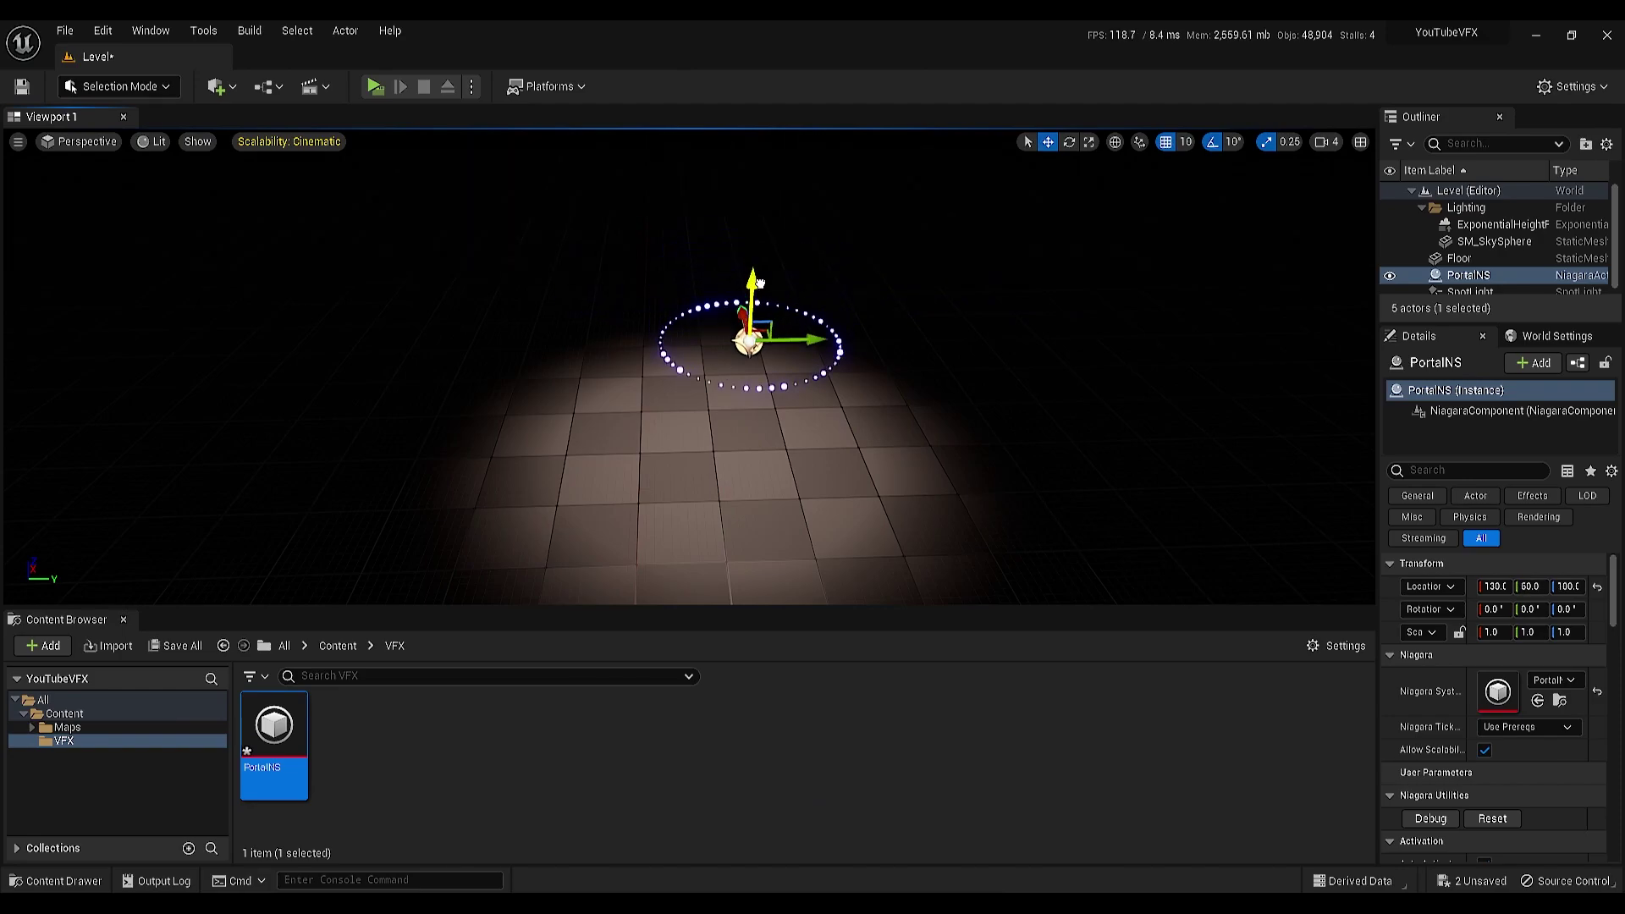
{"action": "left_click_drag", "start_coordinate": [788, 364], "coordinate": [736, 280]}
{"action": "mouse_move", "coordinate": [737, 322]}
{"action": "right_mouse_down"}
{"action": "mouse_move", "coordinate": [737, 423]}
{"action": "mouse_move", "coordinate": [728, 318]}
{"action": "right_mouse_up"}
{"action": "key", "text": "w"}
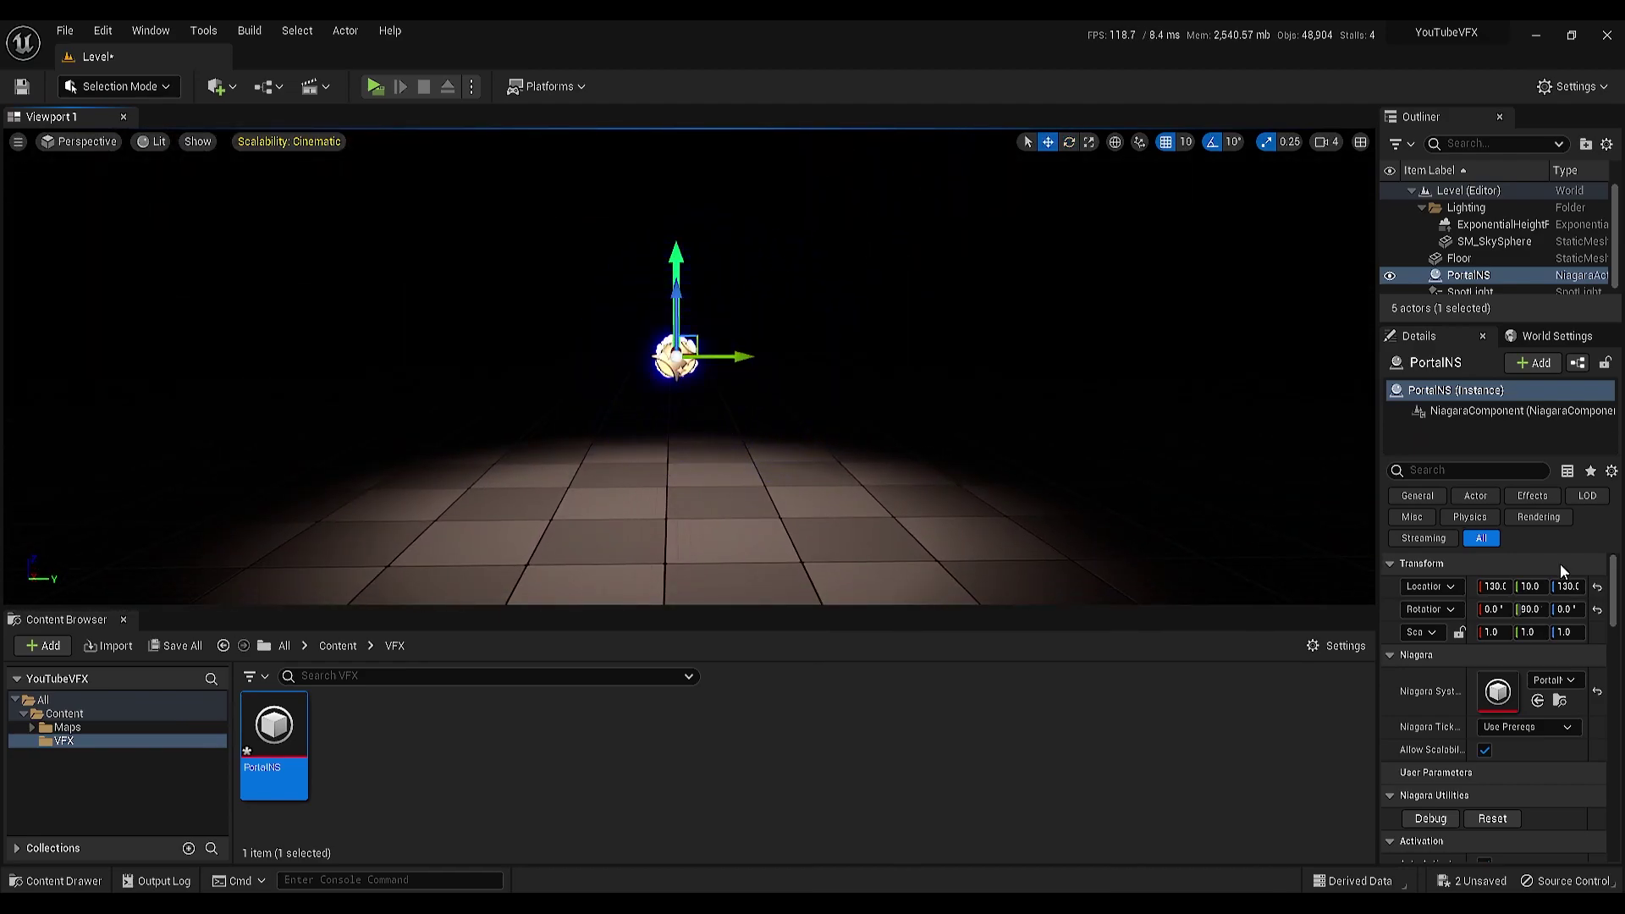
{"action": "left_click", "coordinate": [1598, 586]}
Step: Raise the portal to 0, 0, 250 and reopen PortalNS in the Niagara editor
{"action": "mouse_move", "coordinate": [666, 517]}
{"action": "right_mouse_down"}
{"action": "mouse_move", "coordinate": [643, 559]}
{"action": "mouse_move", "coordinate": [674, 491]}
{"action": "right_mouse_up"}
{"action": "left_click_drag", "start_coordinate": [675, 491], "coordinate": [682, 232]}
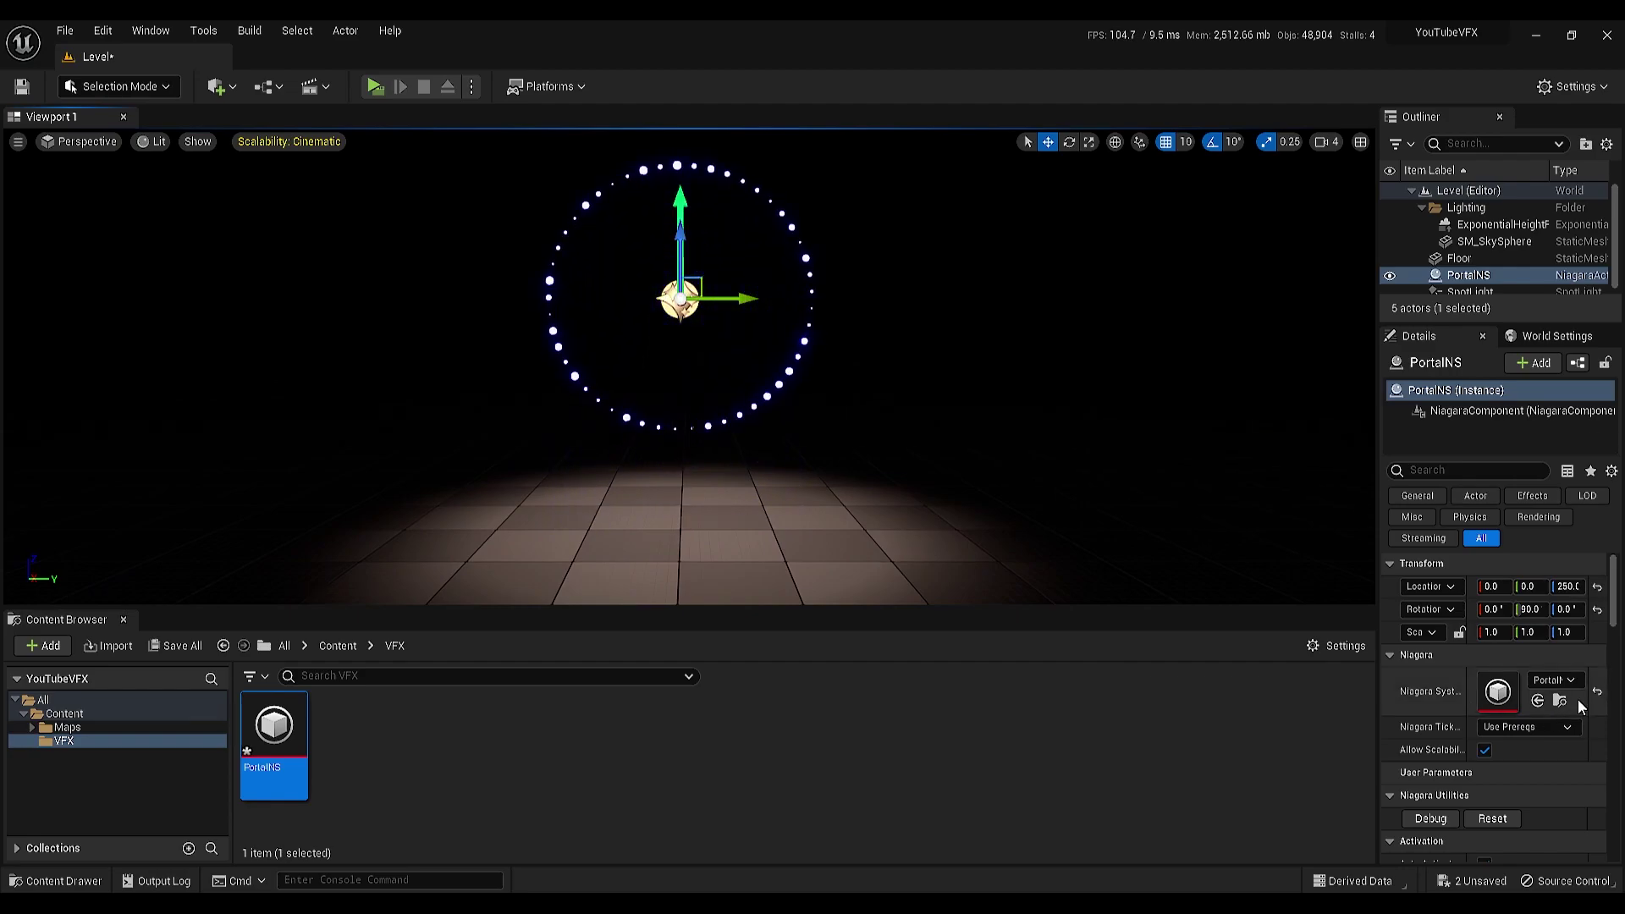
{"action": "mouse_move", "coordinate": [681, 232]}
{"action": "right_mouse_down"}
{"action": "mouse_move", "coordinate": [662, 222]}
{"action": "mouse_move", "coordinate": [674, 203]}
{"action": "right_mouse_up"}
{"action": "mouse_move", "coordinate": [733, 527]}
{"action": "right_mouse_down"}
{"action": "mouse_move", "coordinate": [745, 508]}
{"action": "mouse_move", "coordinate": [733, 527]}
{"action": "right_mouse_up"}
{"action": "mouse_move", "coordinate": [290, 720]}
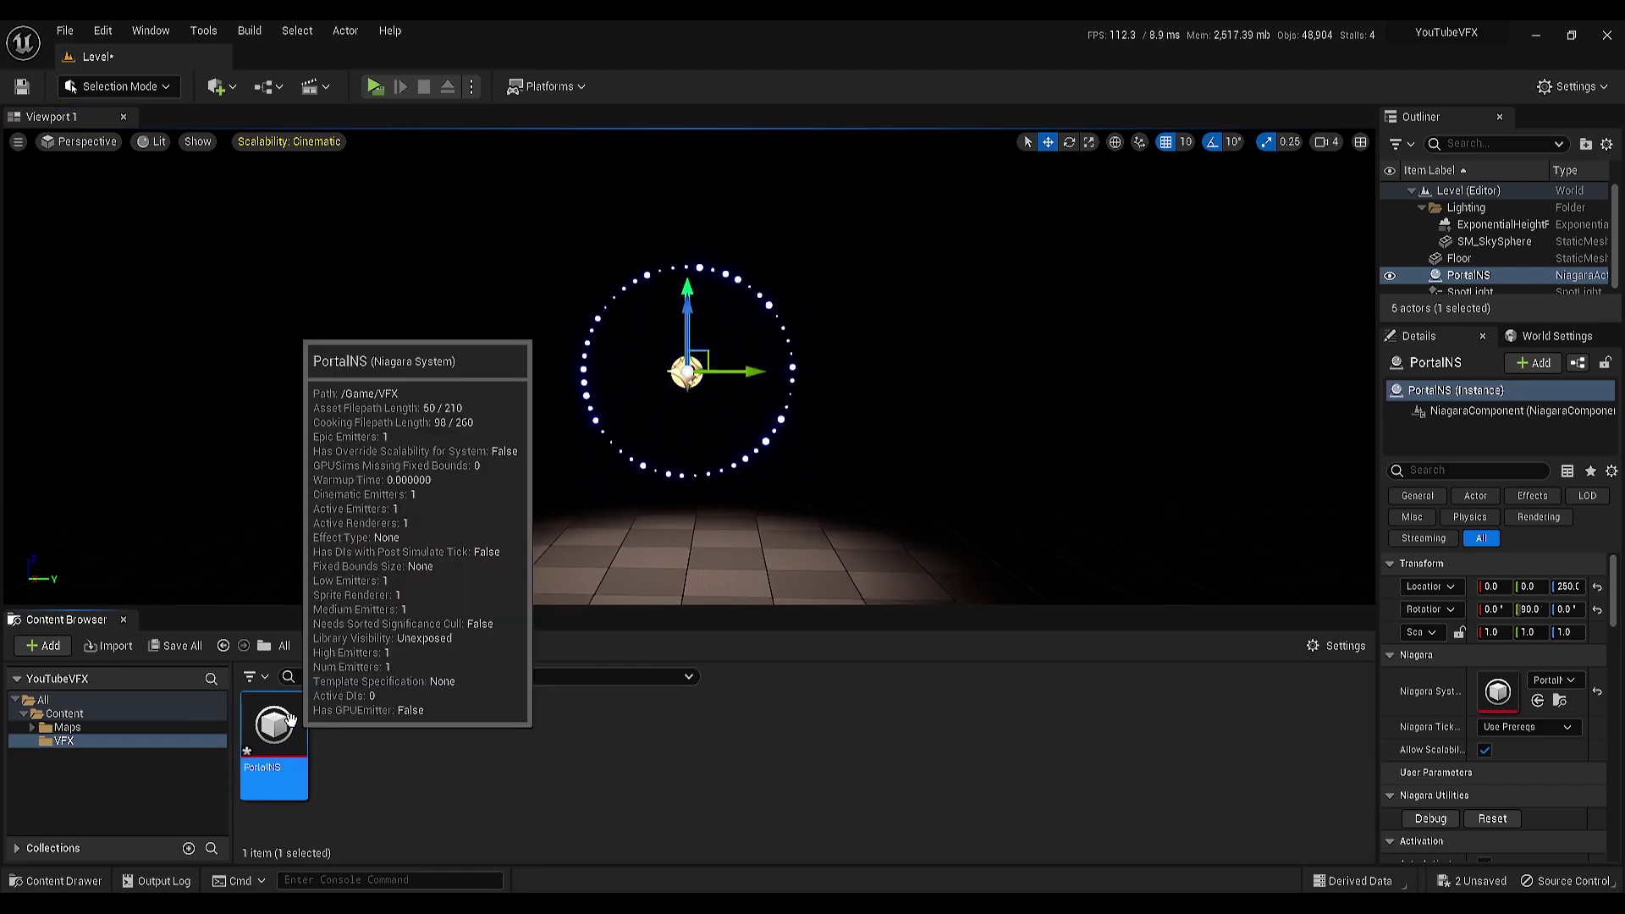
{"action": "double_click", "coordinate": [291, 720]}
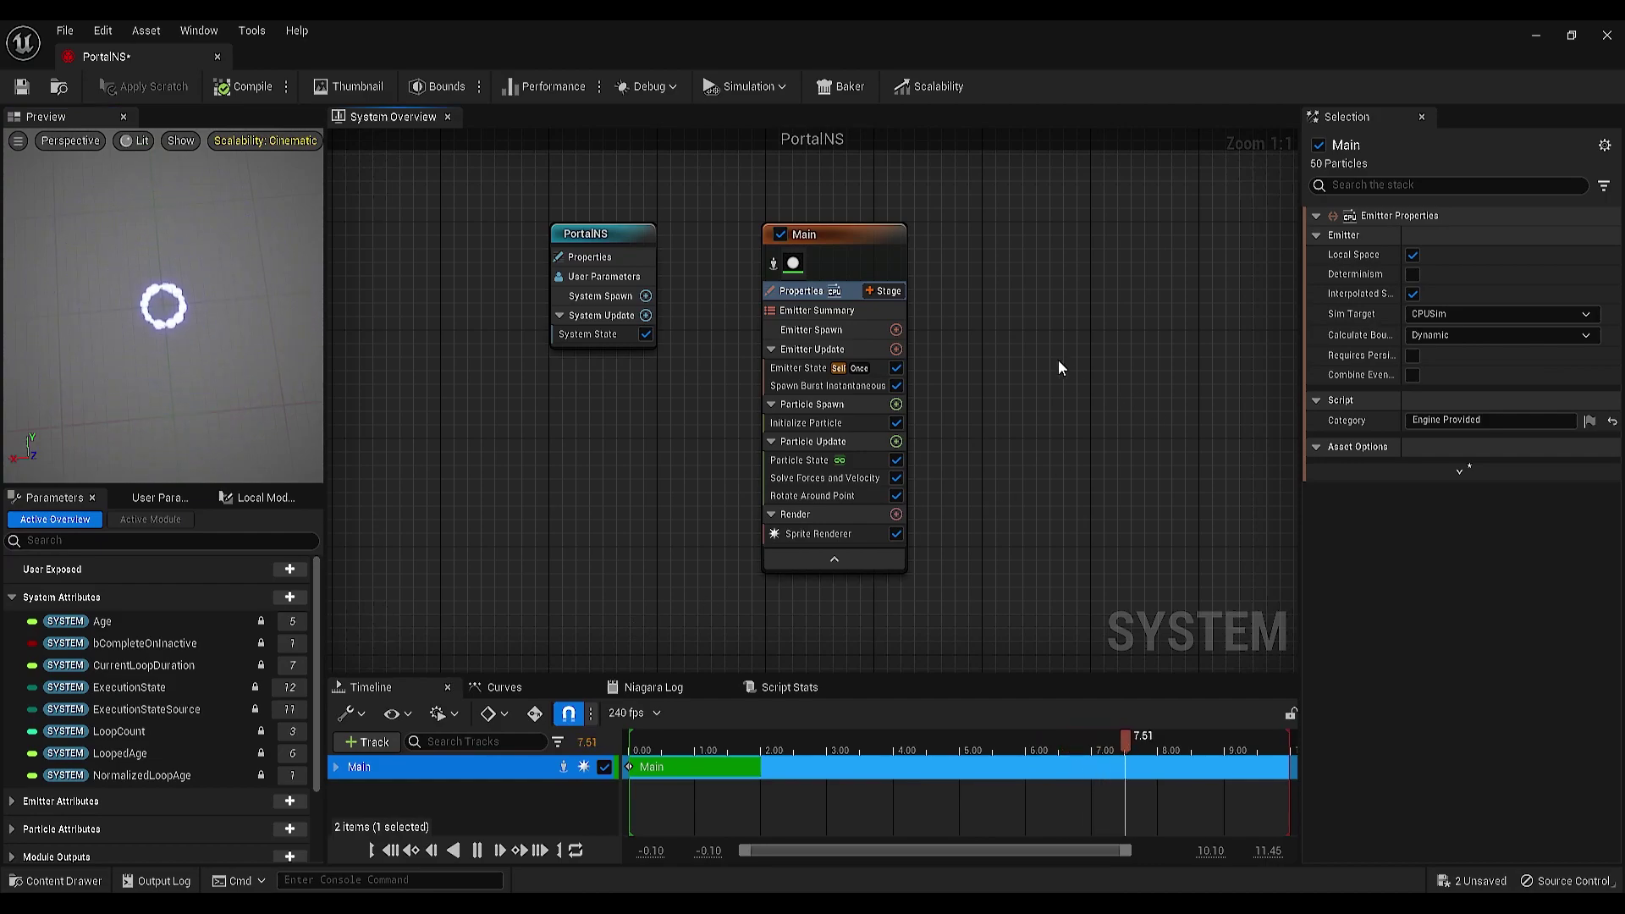
Step: Duplicate the Main emitter, place the copy beside Main, and rename it Trail
{"action": "left_click", "coordinate": [819, 238]}
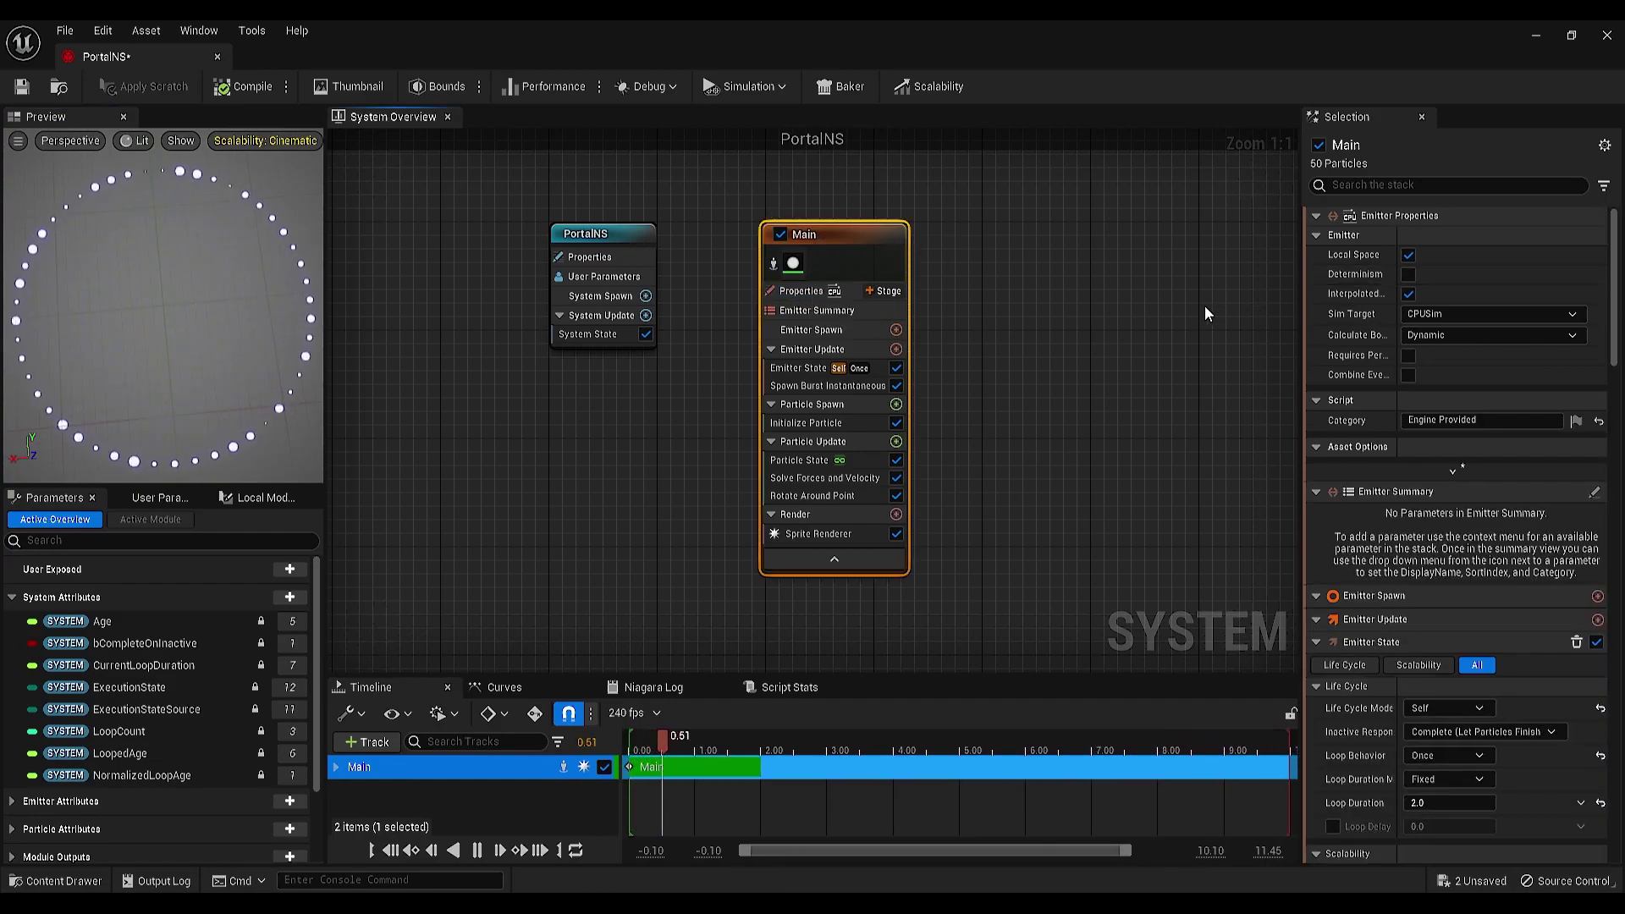
{"action": "key", "text": "ctrl+d"}
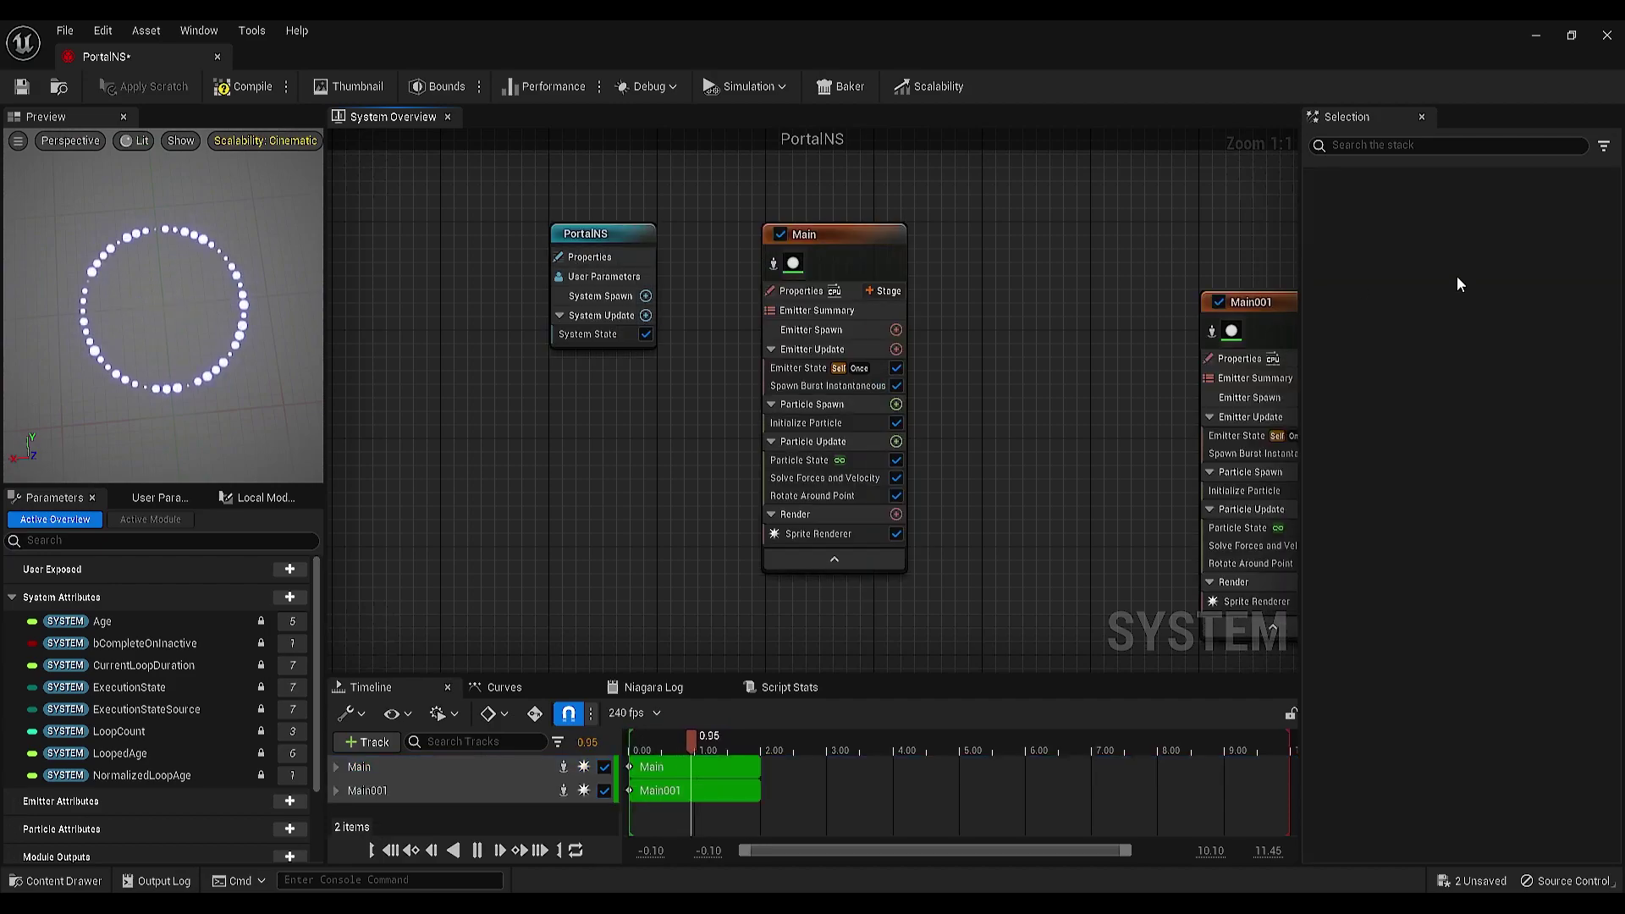
{"action": "right_click_drag", "start_coordinate": [1186, 321], "coordinate": [1070, 362]}
{"action": "left_click_drag", "start_coordinate": [1182, 349], "coordinate": [914, 287]}
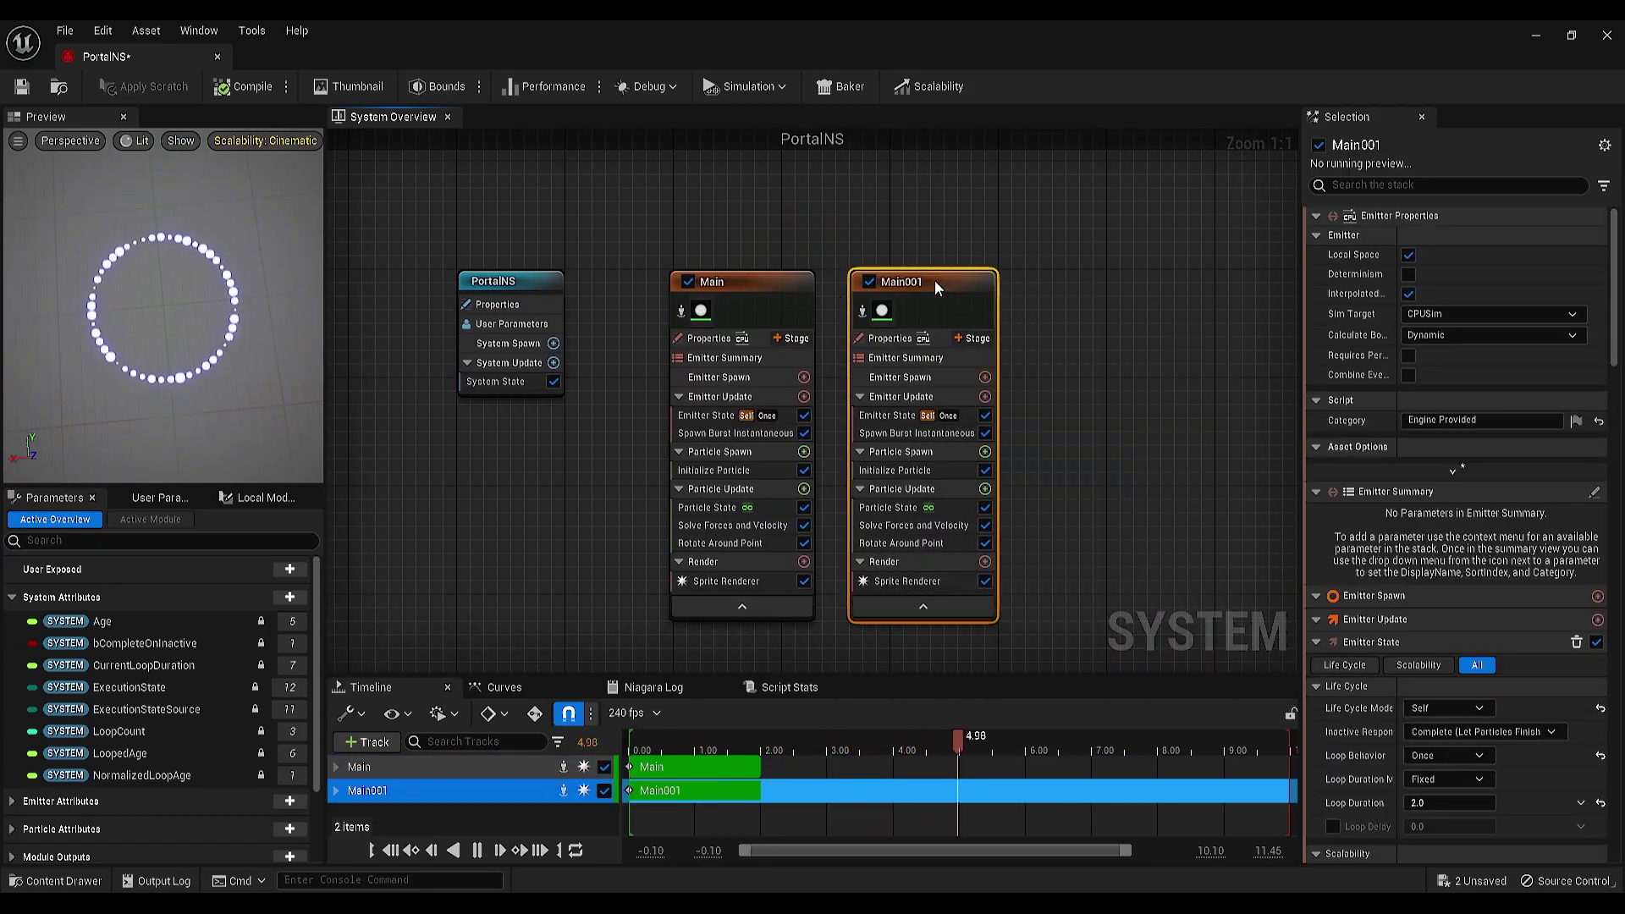
{"action": "double_click", "coordinate": [932, 285]}
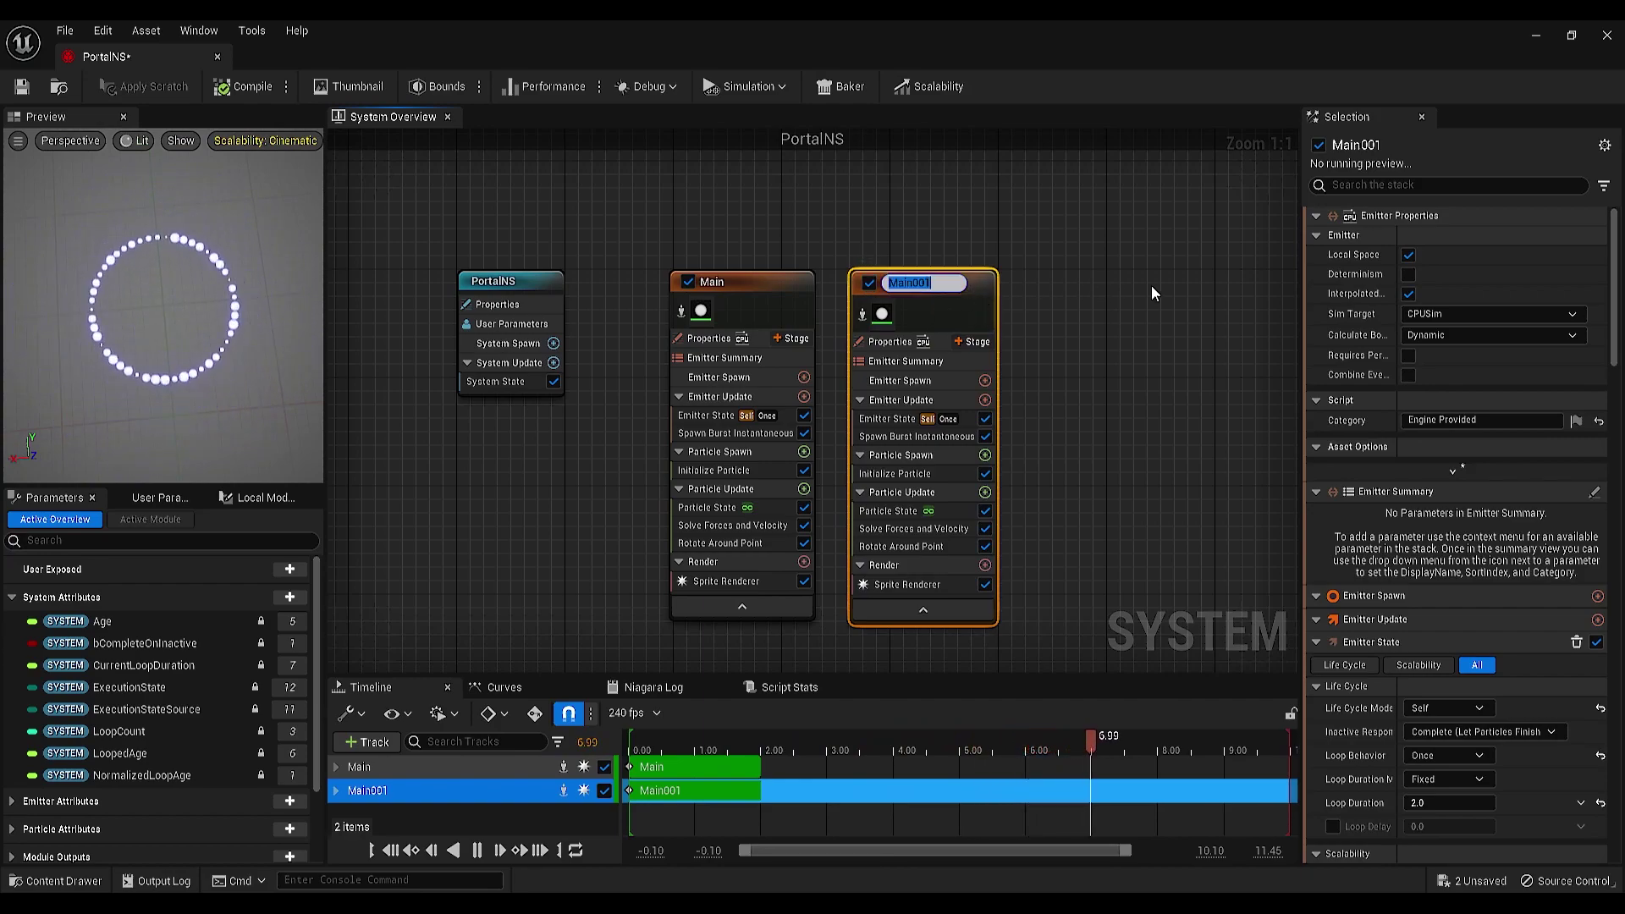
{"action": "type", "text": "Trail"}
{"action": "key", "text": "Return"}
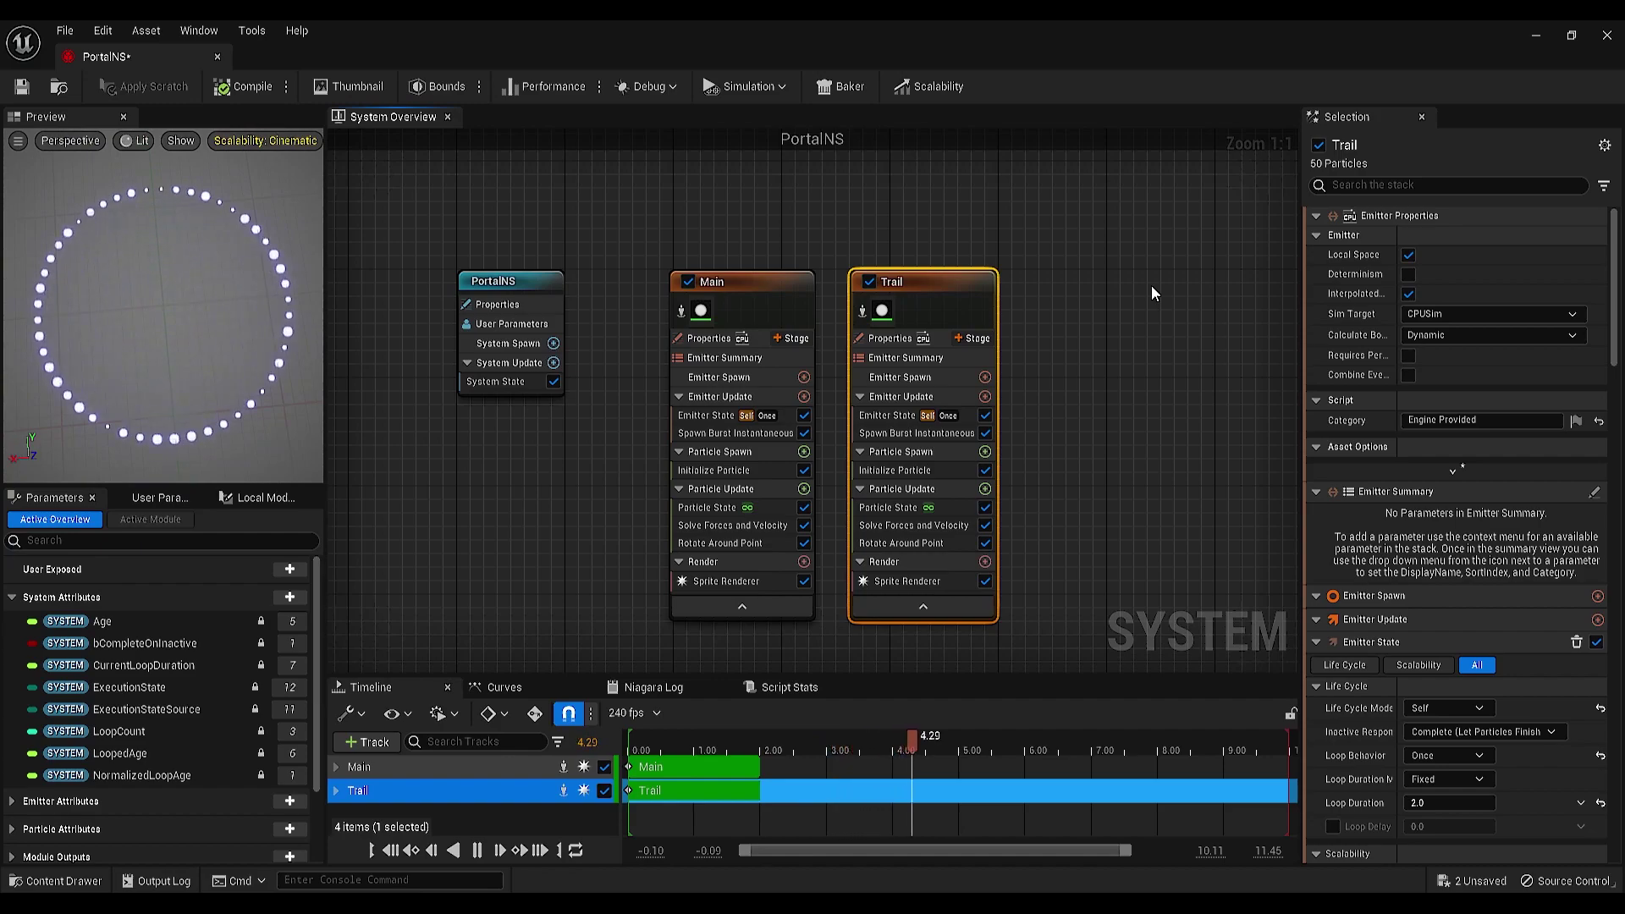
{"action": "left_click", "coordinate": [931, 435]}
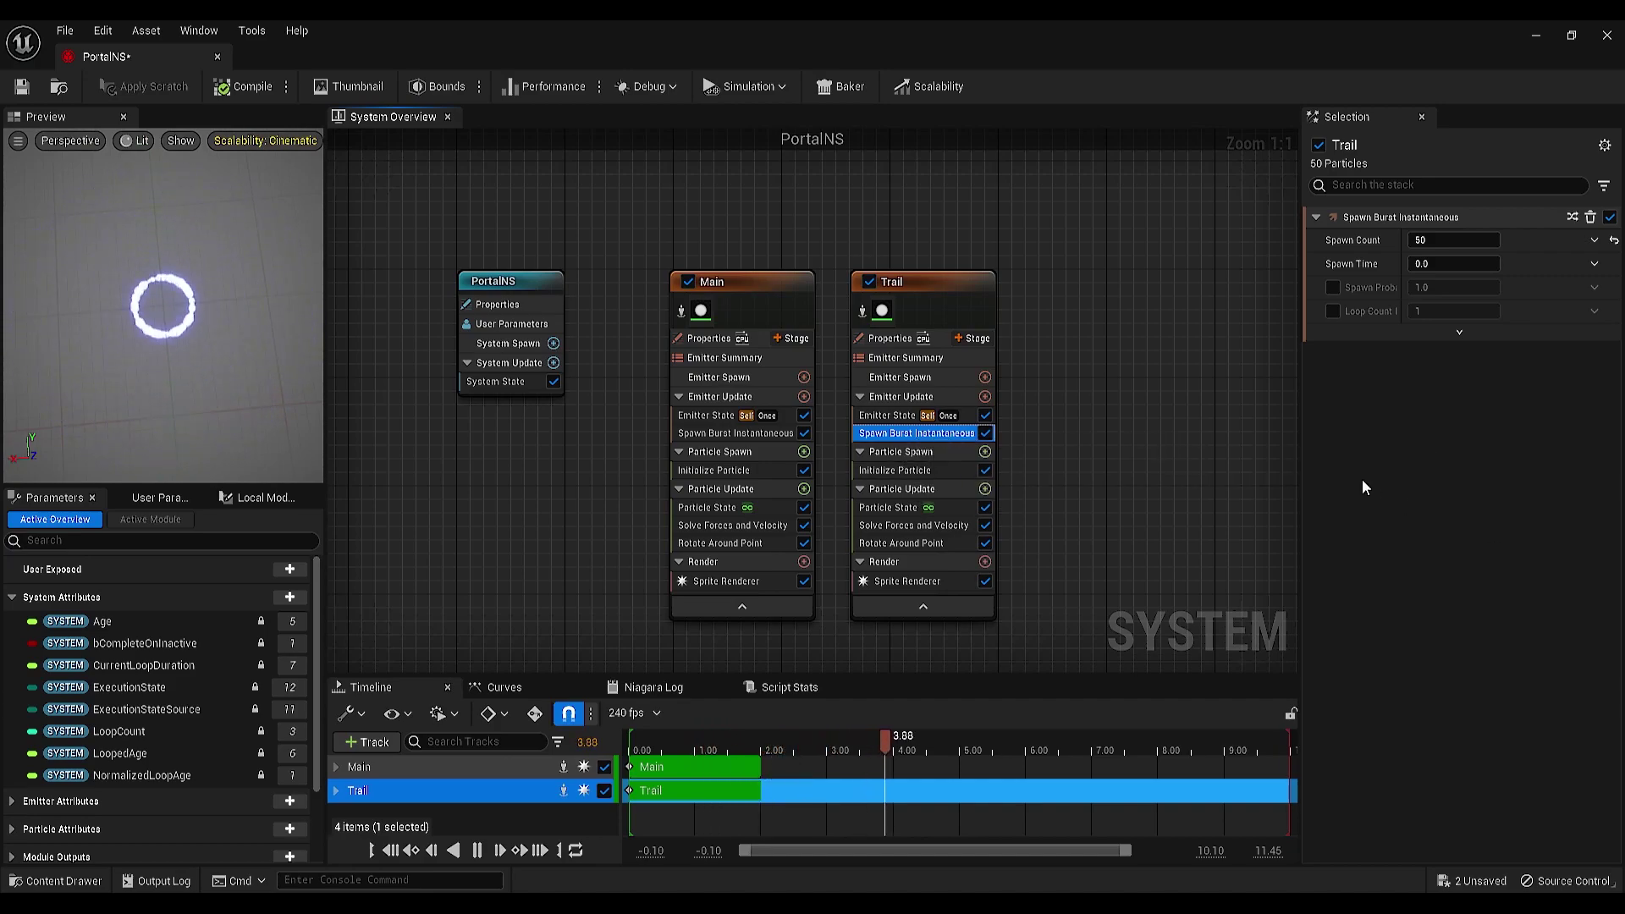
Step: Replace Trail's Spawn Burst Instantaneous with Spawn and Sample Particles from Other Emitter modules
{"action": "key", "text": "Delete"}
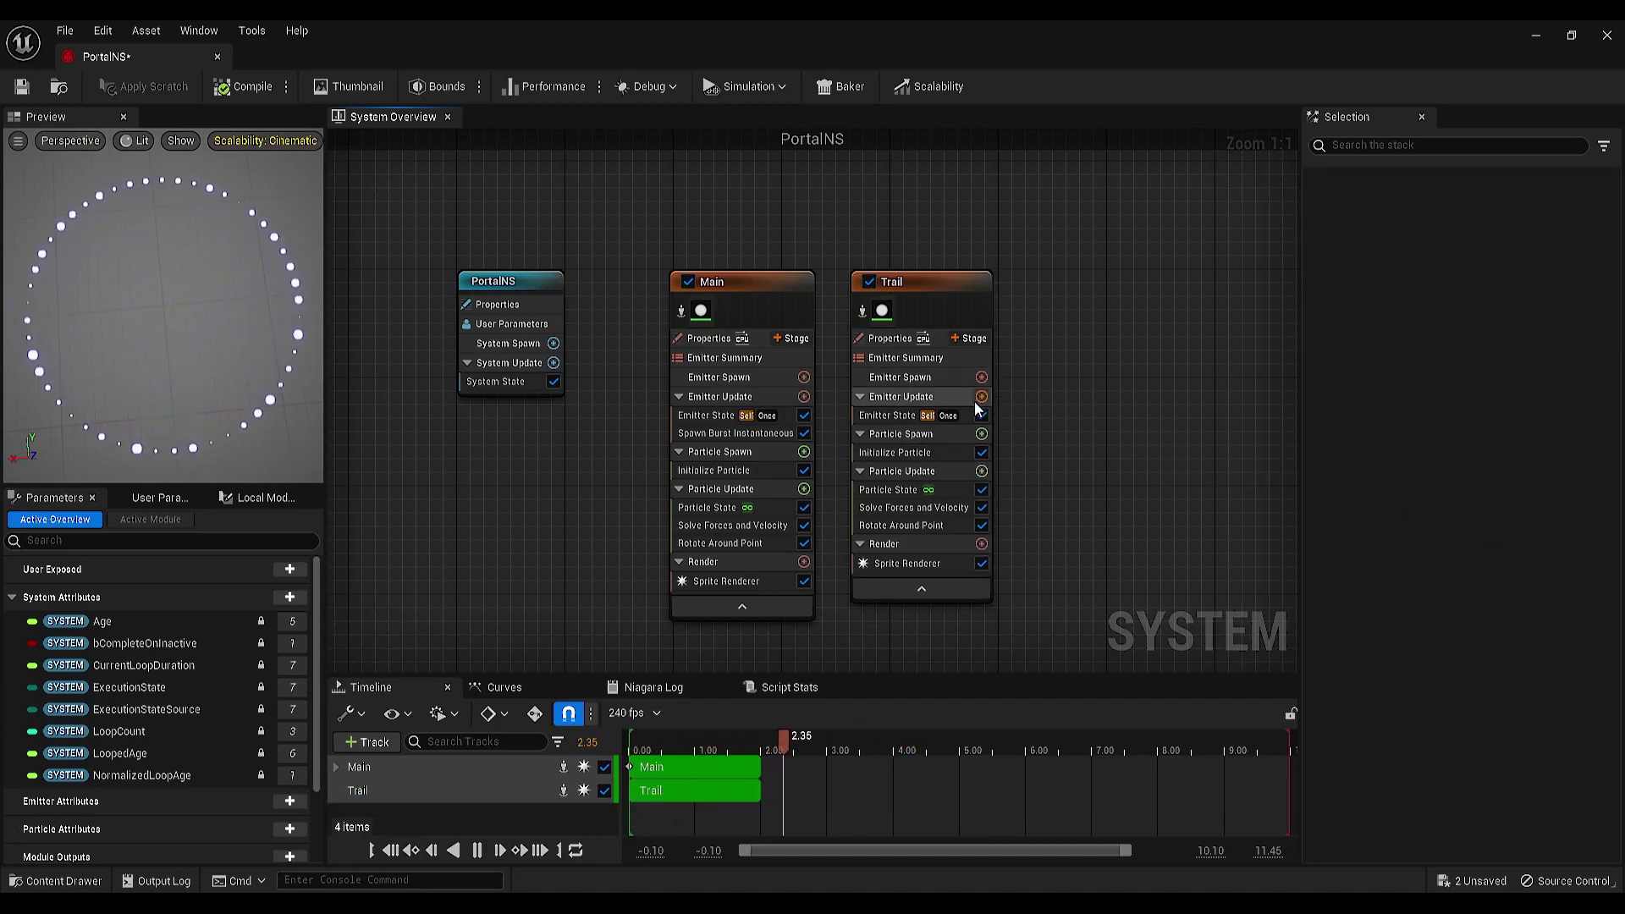
{"action": "left_click", "coordinate": [981, 397]}
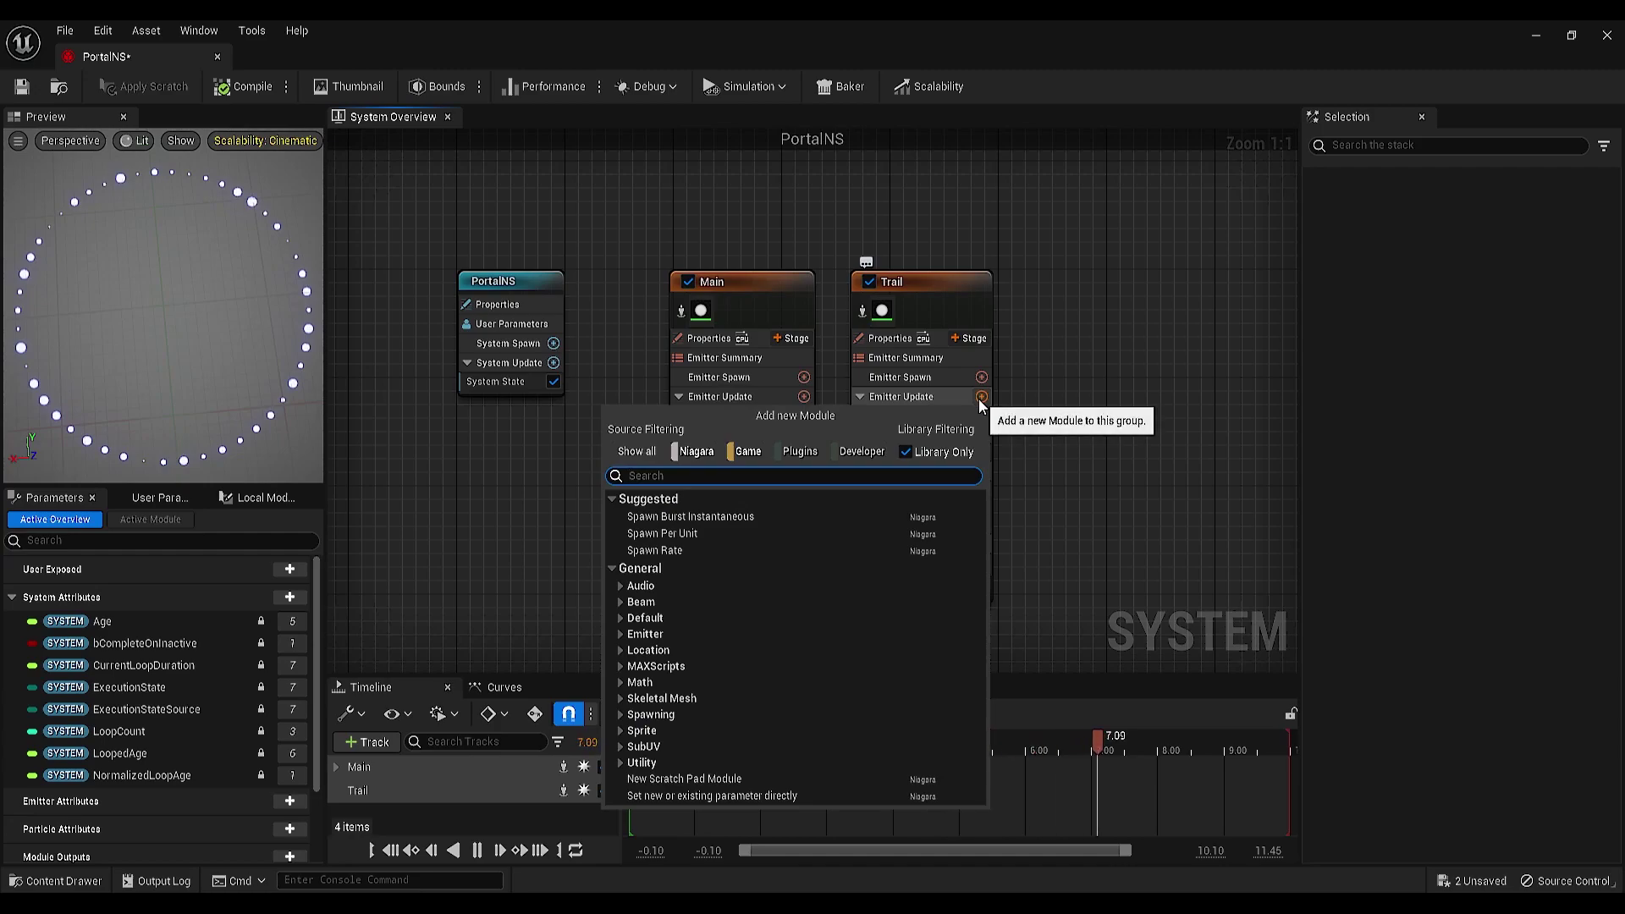
{"action": "type", "text": "spawn par"}
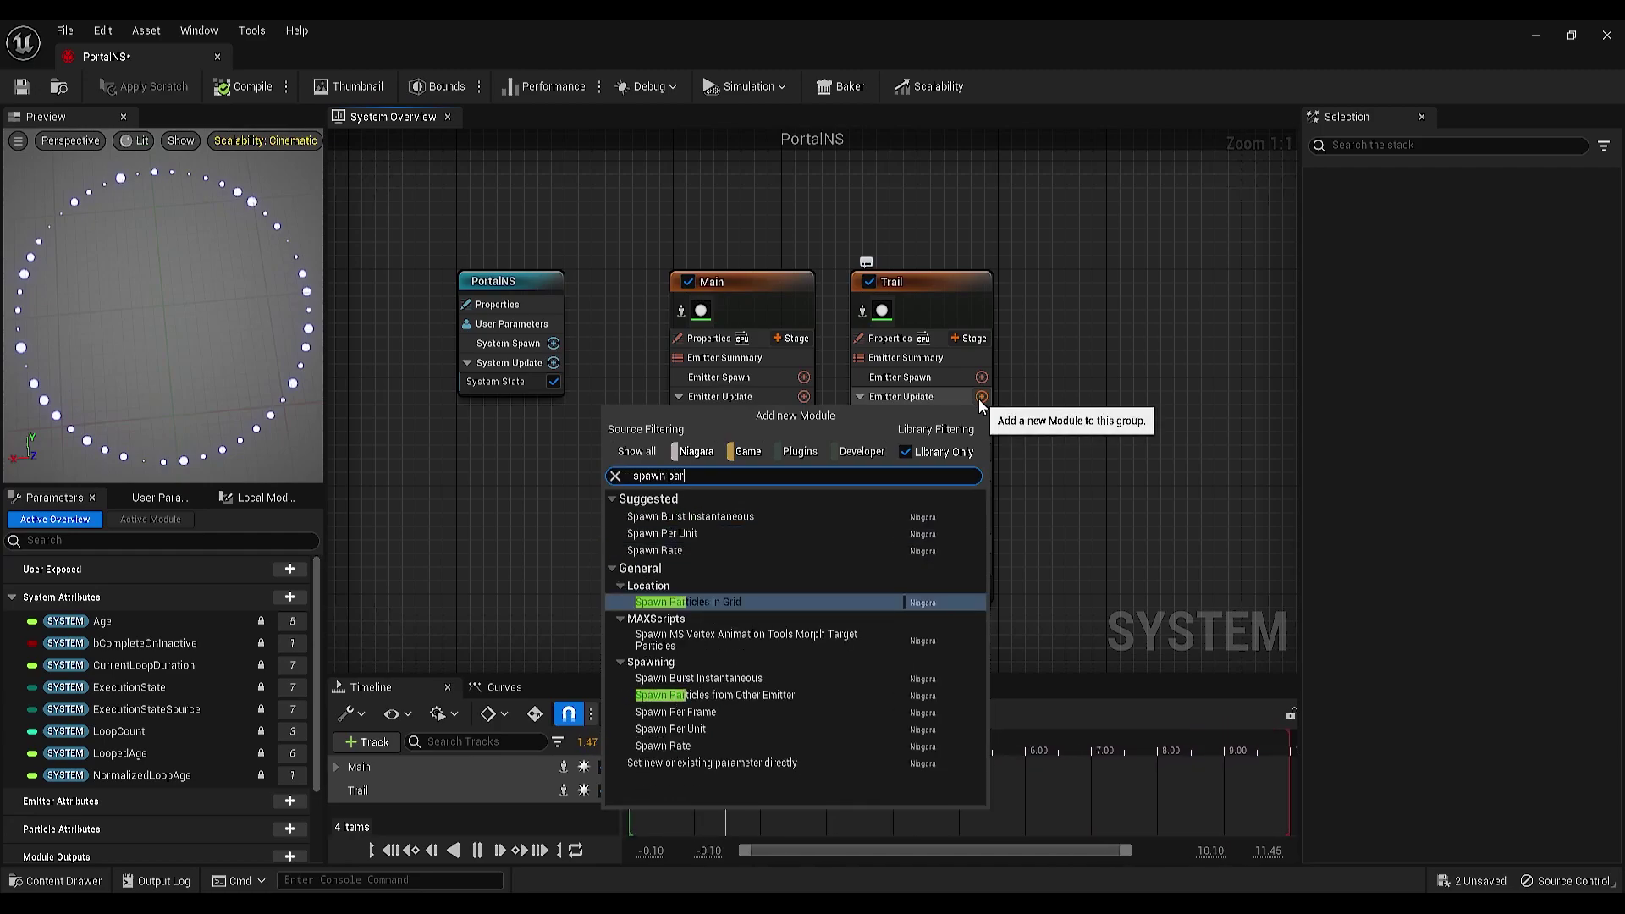
{"action": "left_click", "coordinate": [825, 696]}
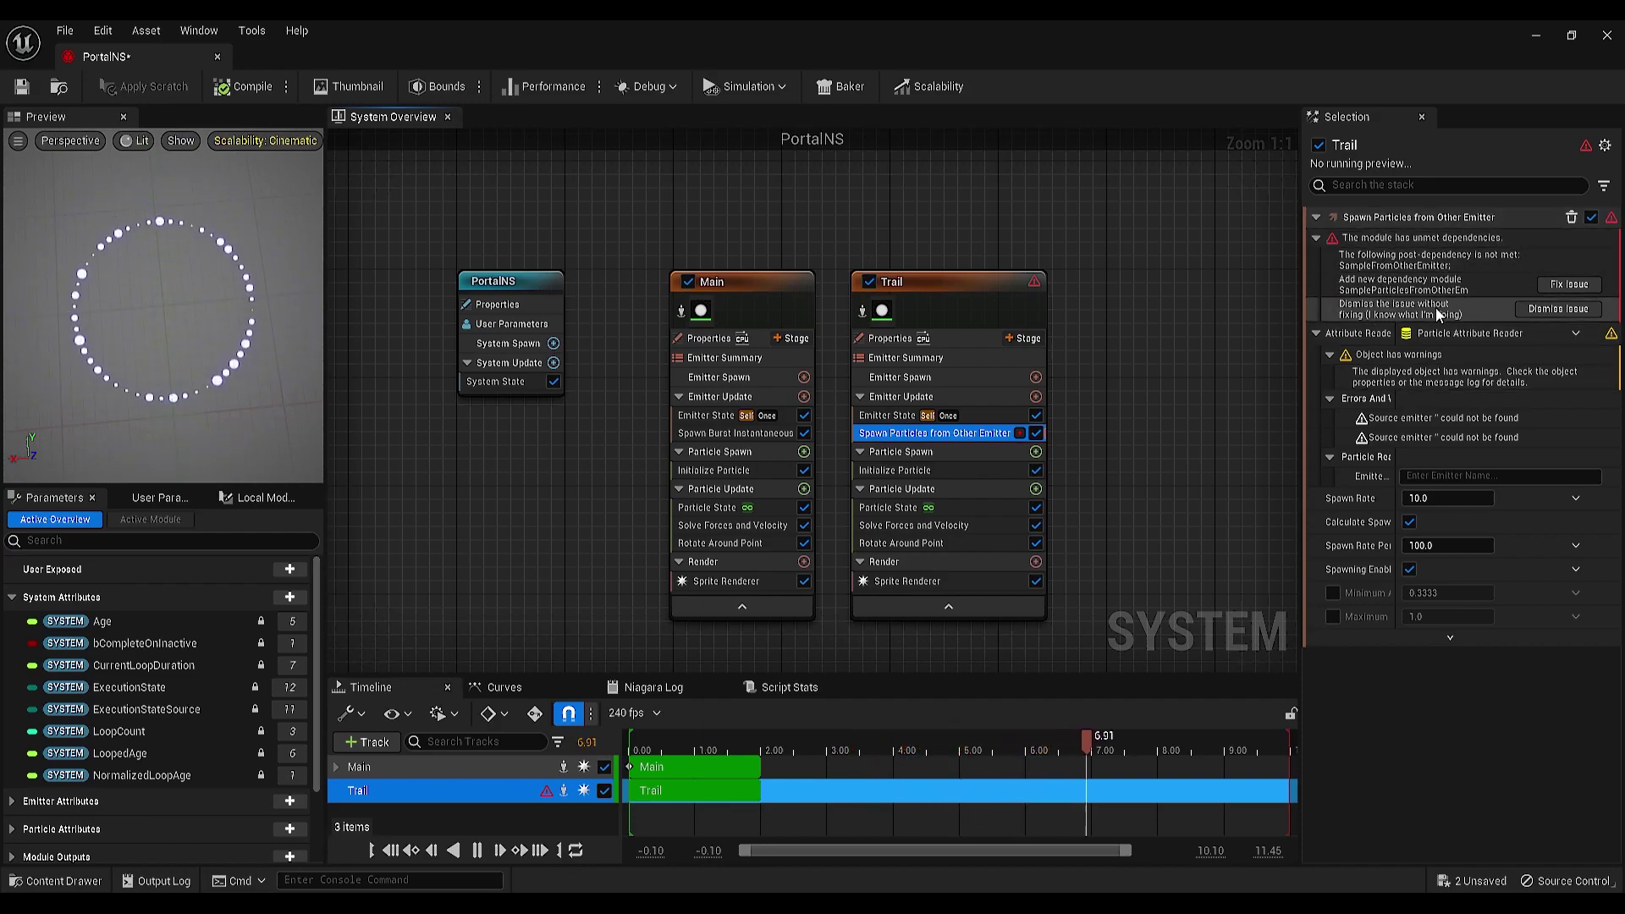
{"action": "left_click", "coordinate": [1557, 284]}
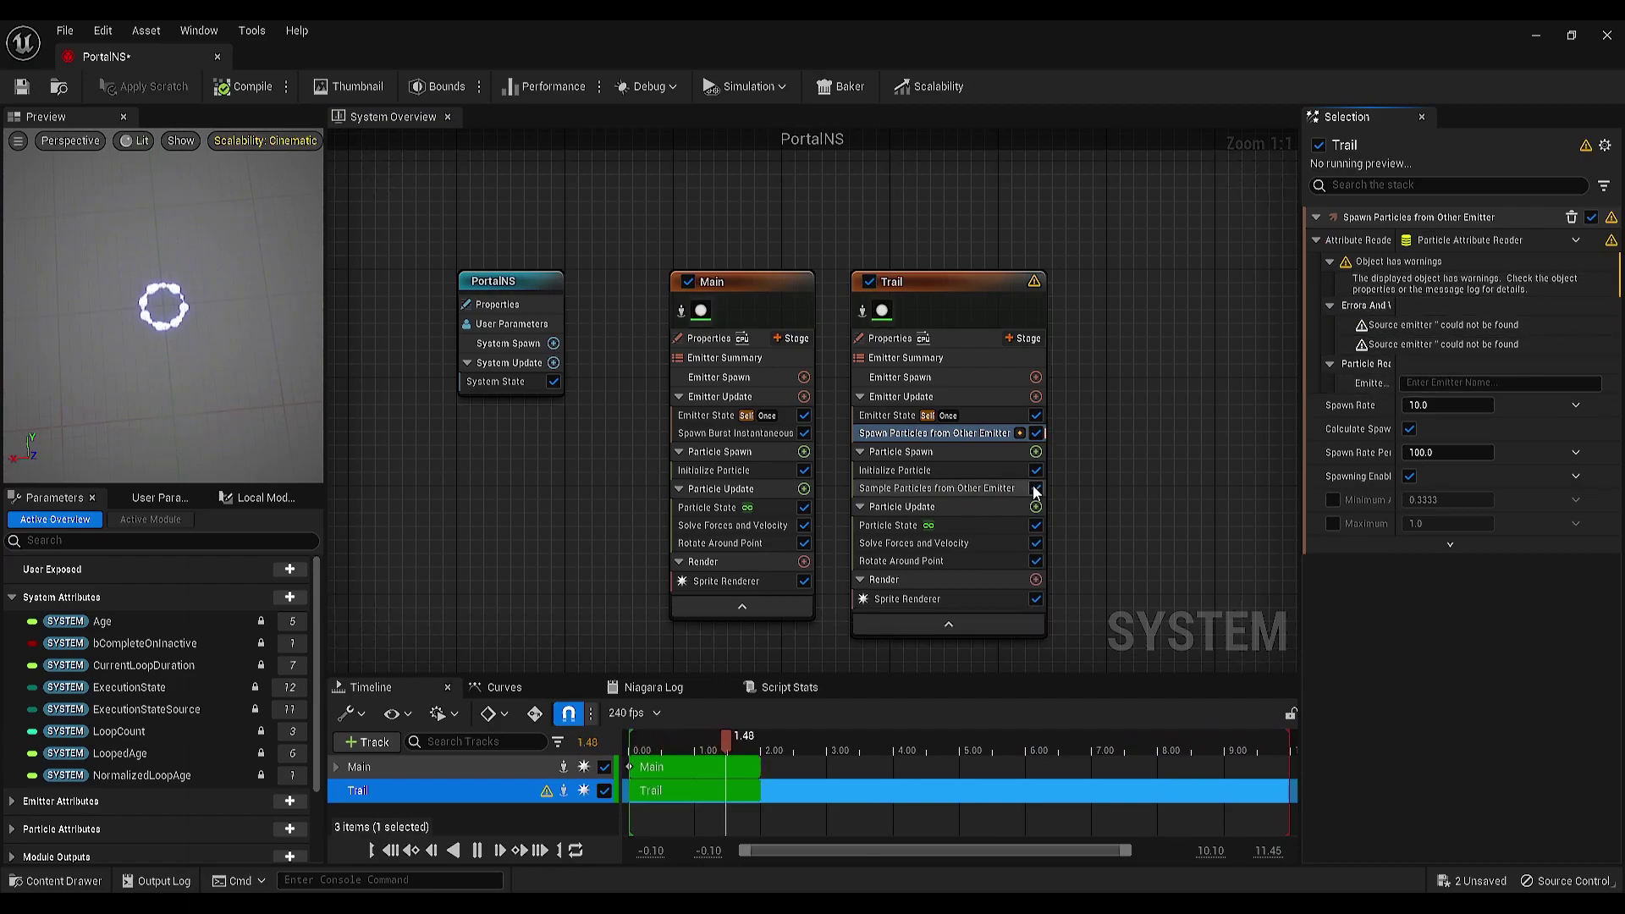
{"action": "mouse_move", "coordinate": [1007, 496]}
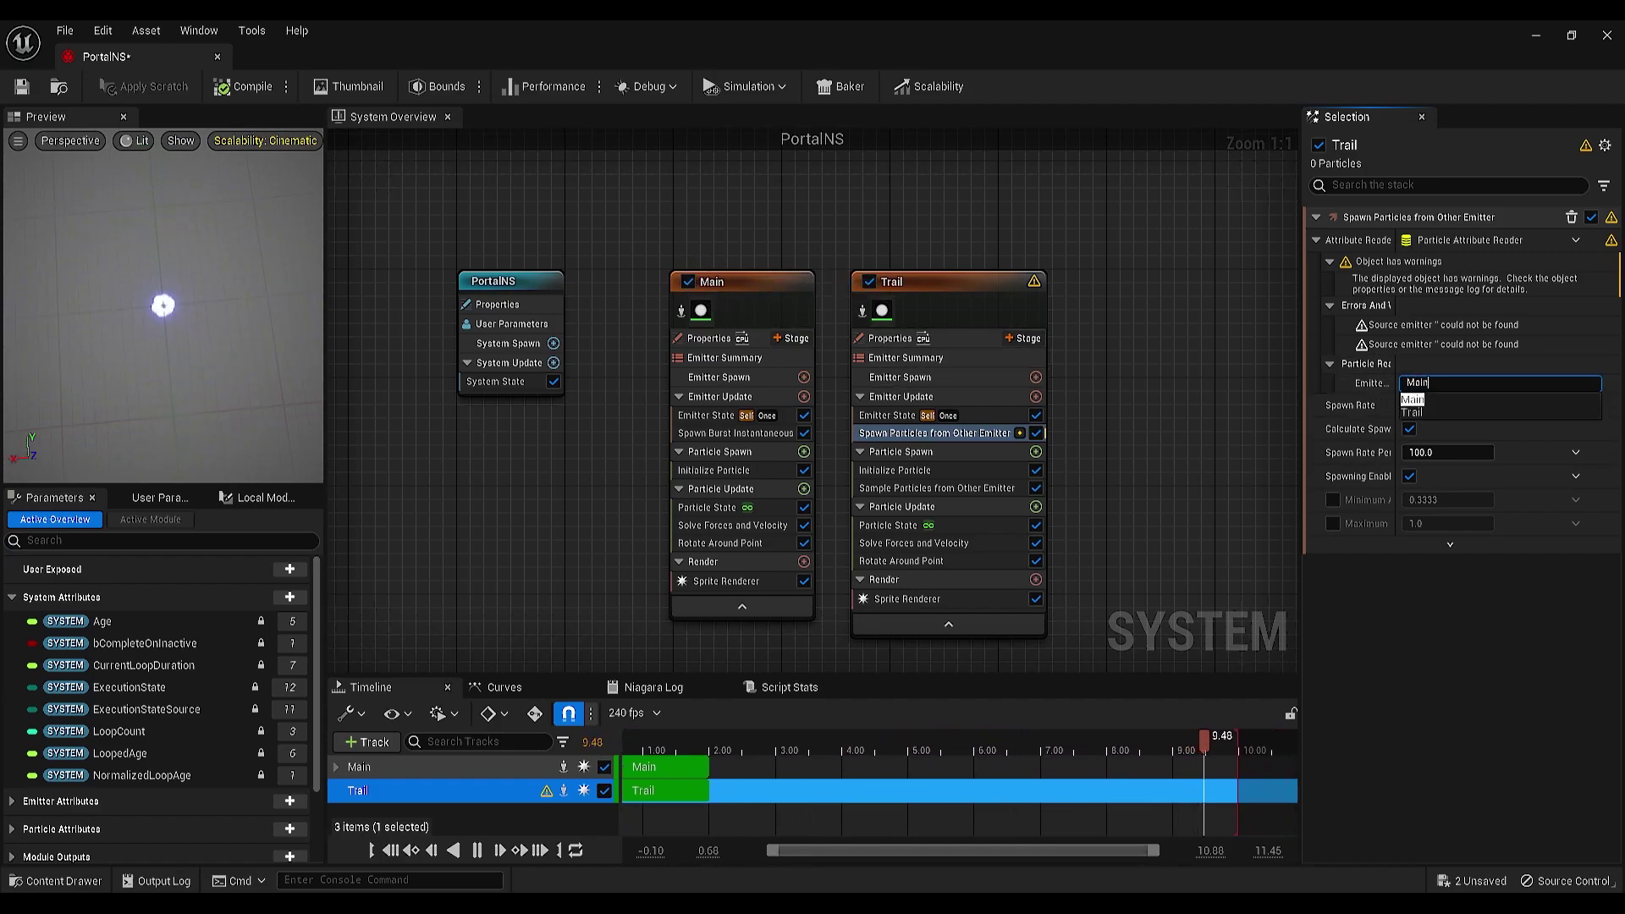
Step: Set Main as Trail's source emitter and delete Trail's Rotate Around Point module
{"action": "key", "text": "Return"}
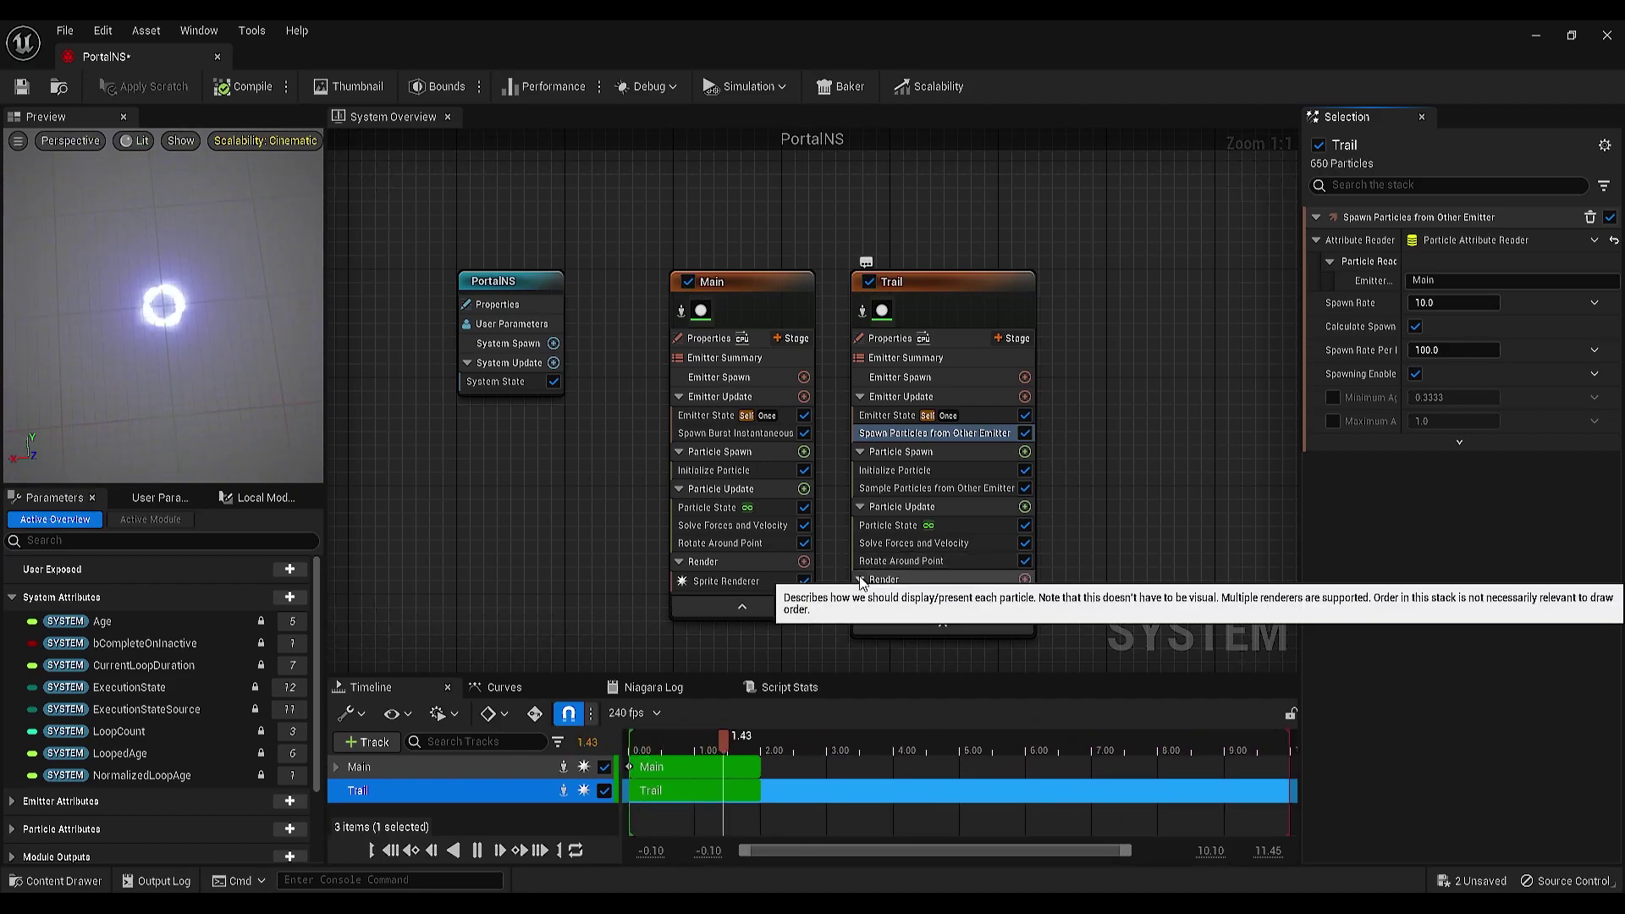
{"action": "left_click", "coordinate": [915, 560]}
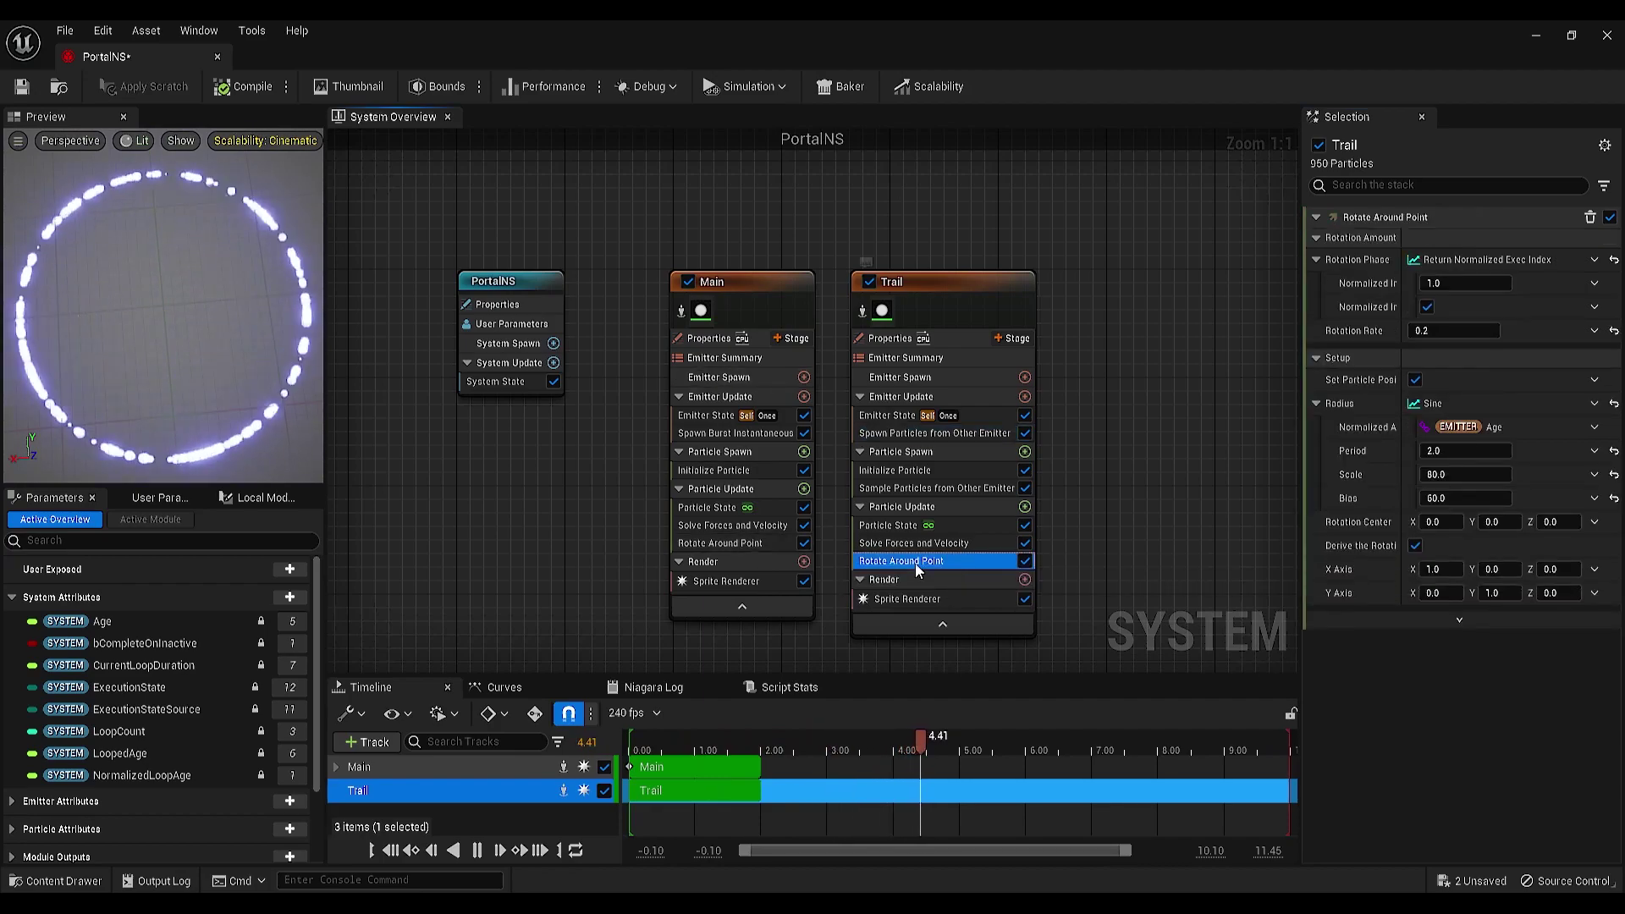
{"action": "key", "text": "Delete"}
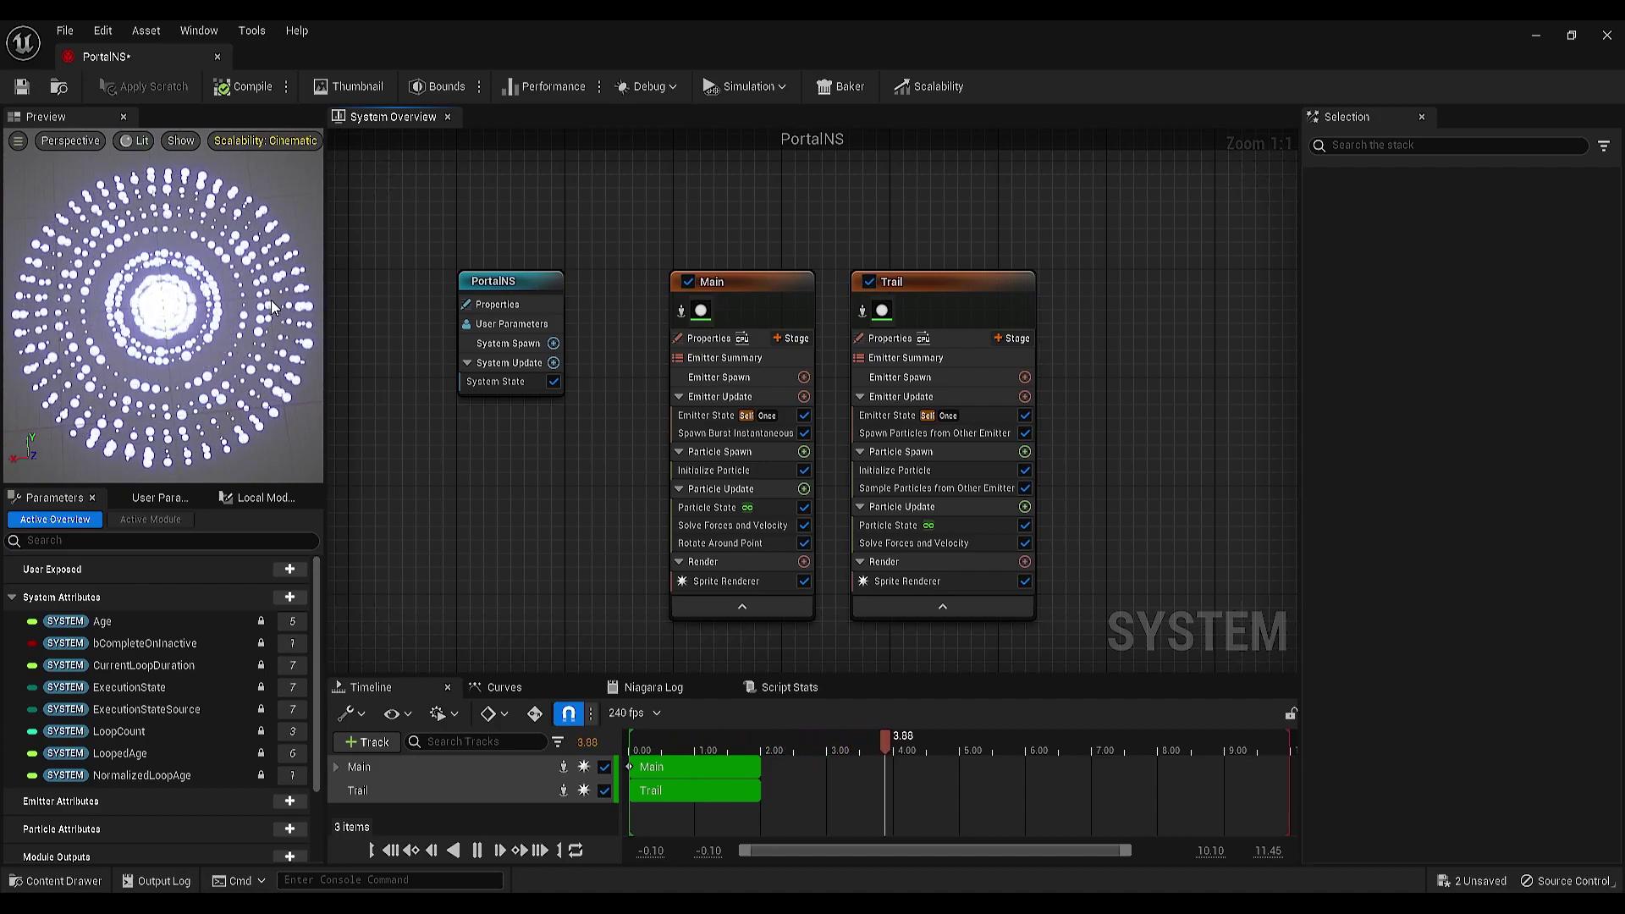
Step: Set Trail's Emitter State Loop Behavior to Infinite
{"action": "left_click", "coordinate": [990, 415]}
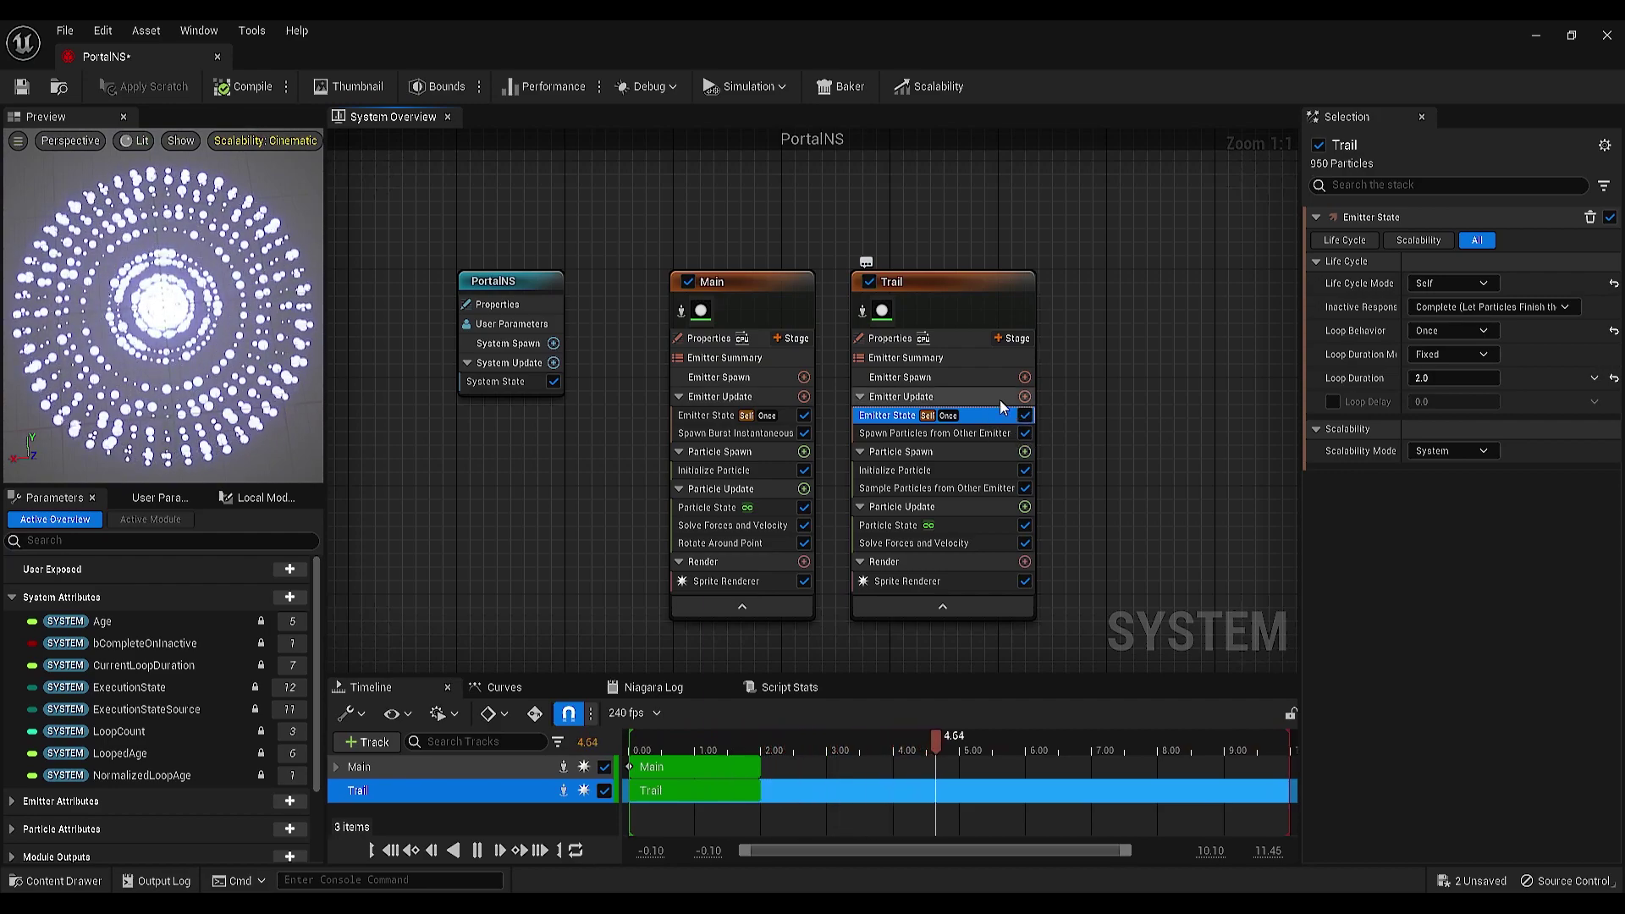
{"action": "left_click", "coordinate": [1449, 330]}
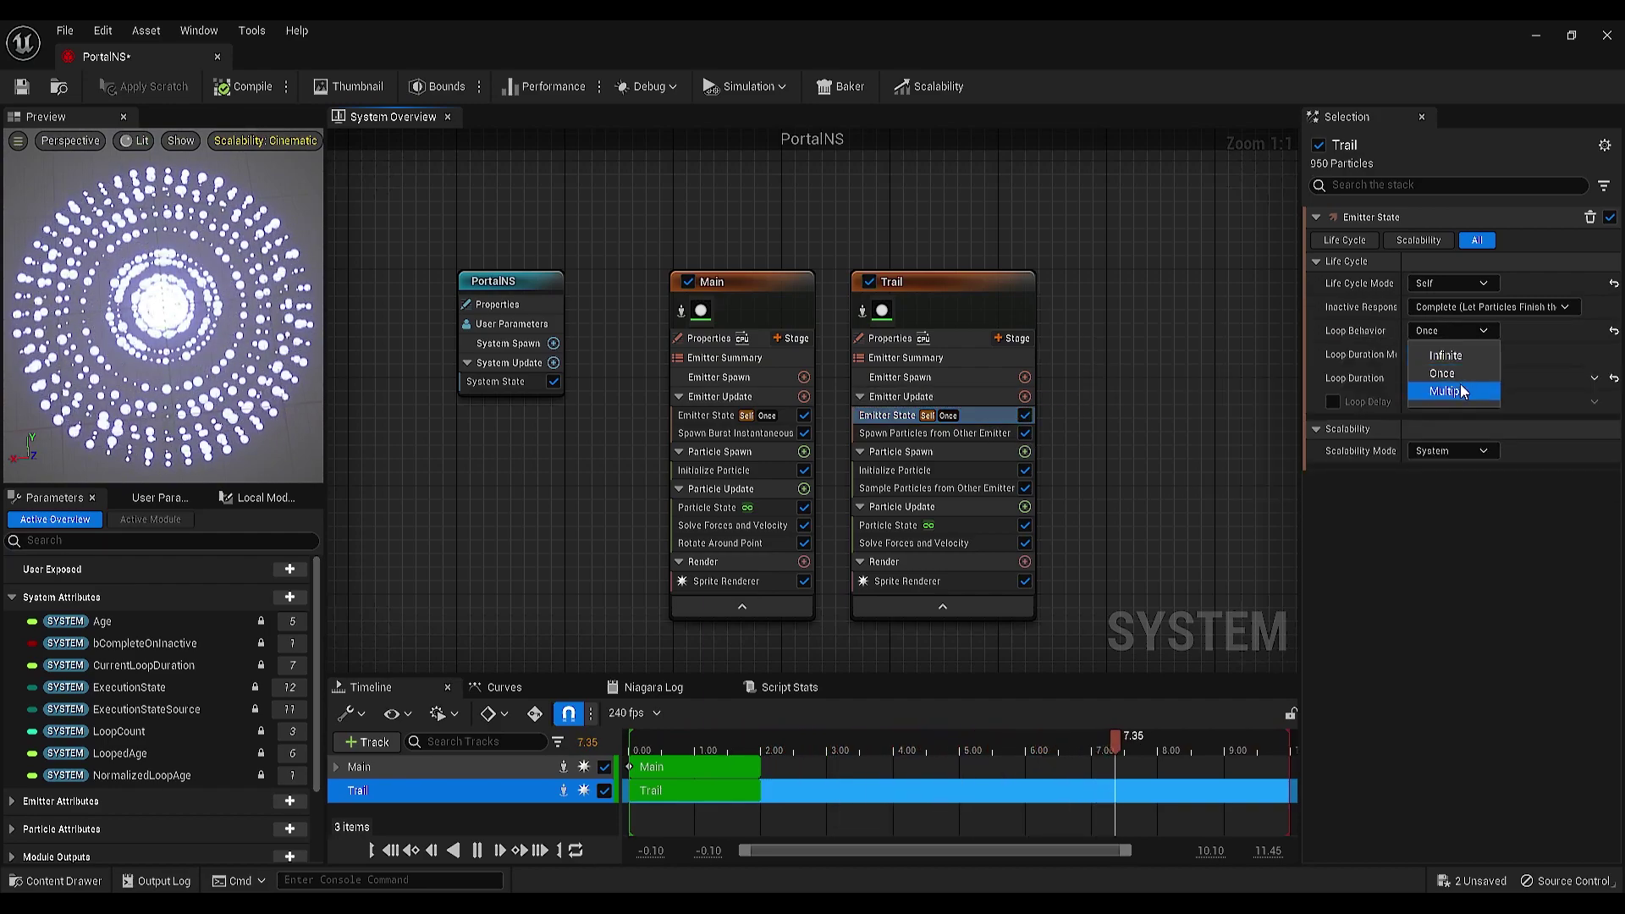
{"action": "left_click", "coordinate": [1445, 355]}
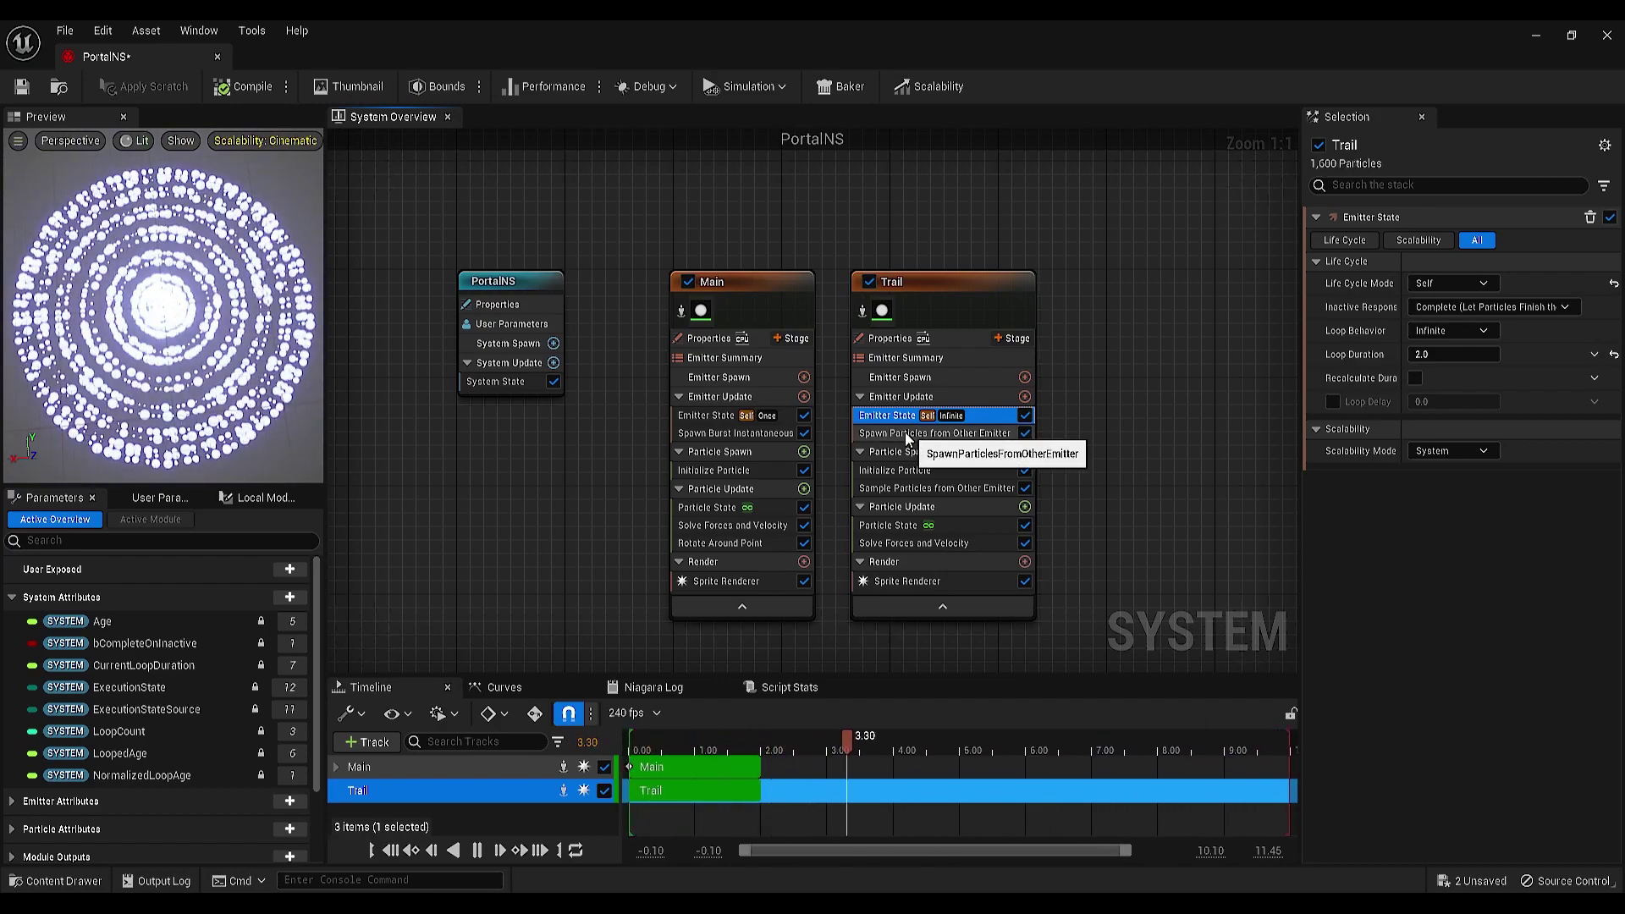
{"action": "left_click", "coordinate": [982, 434]}
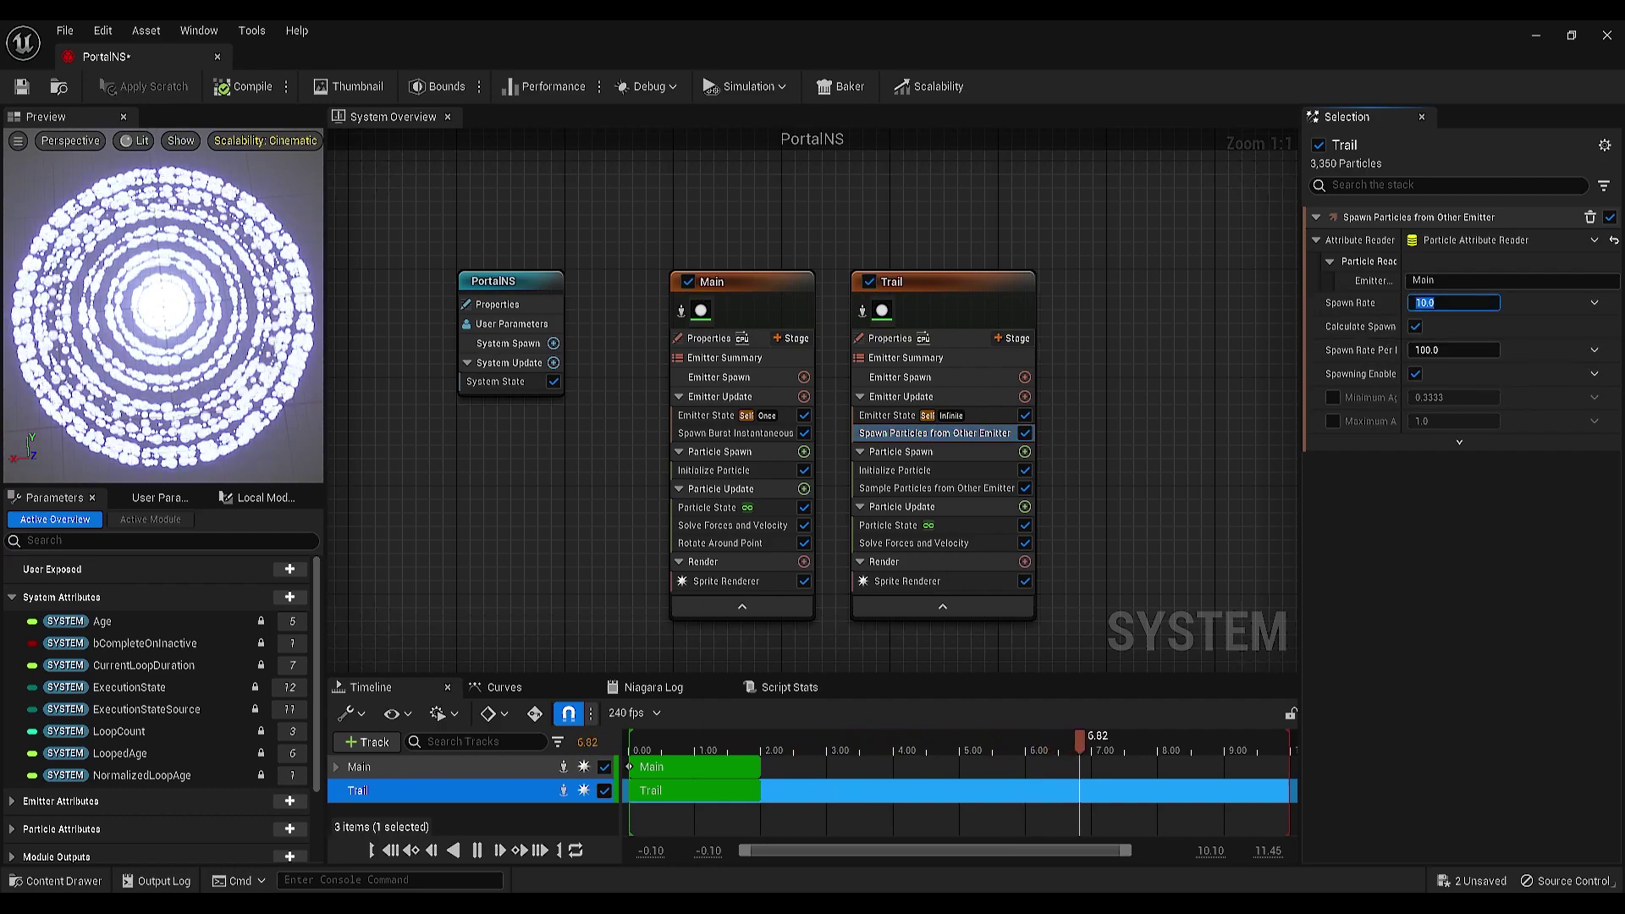
Step: Give Trail's spawn module a Spawn Rate of 100 and Spawn Rate Per Unit of 10000
{"action": "type", "text": "100"}
{"action": "key", "text": "Return"}
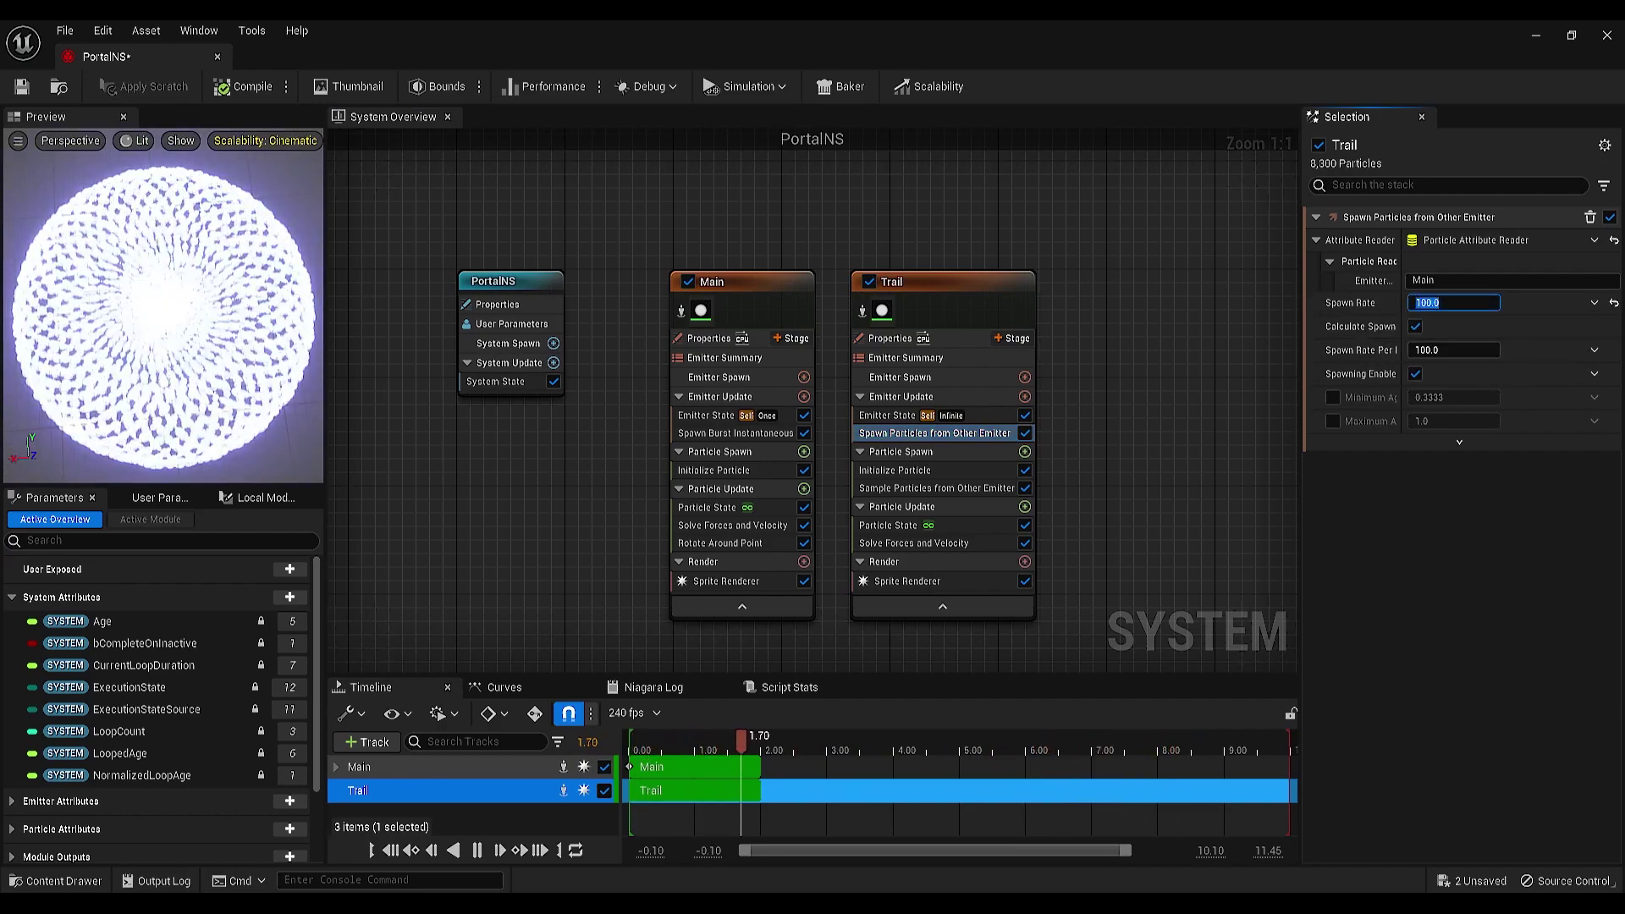
{"action": "left_click", "coordinate": [1455, 349]}
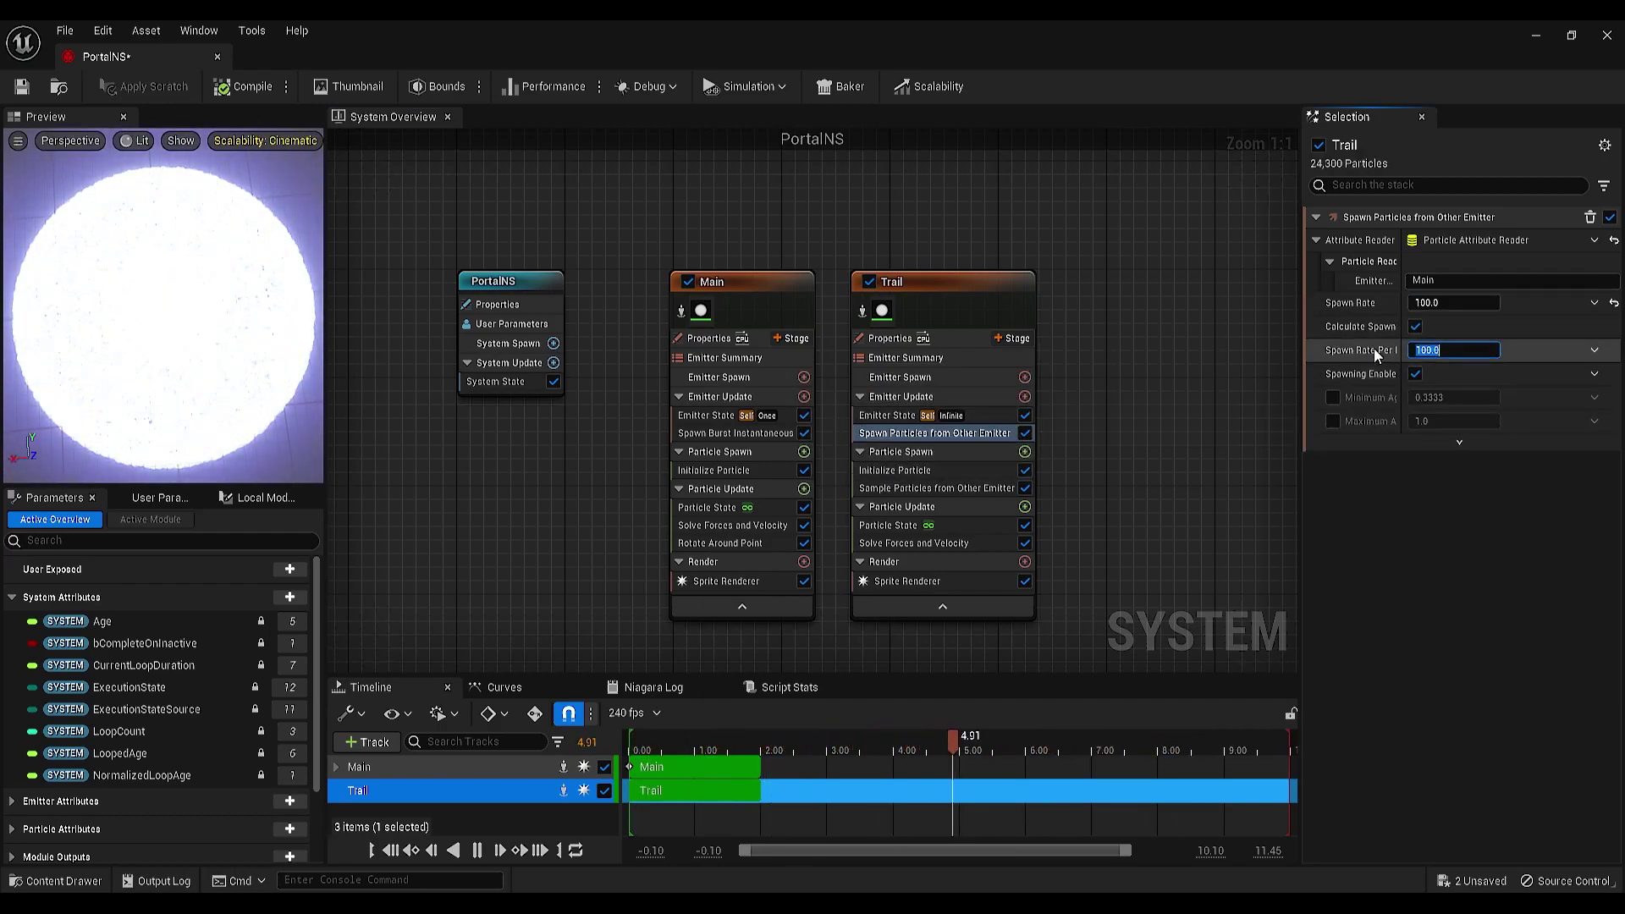
{"action": "type", "text": "10000"}
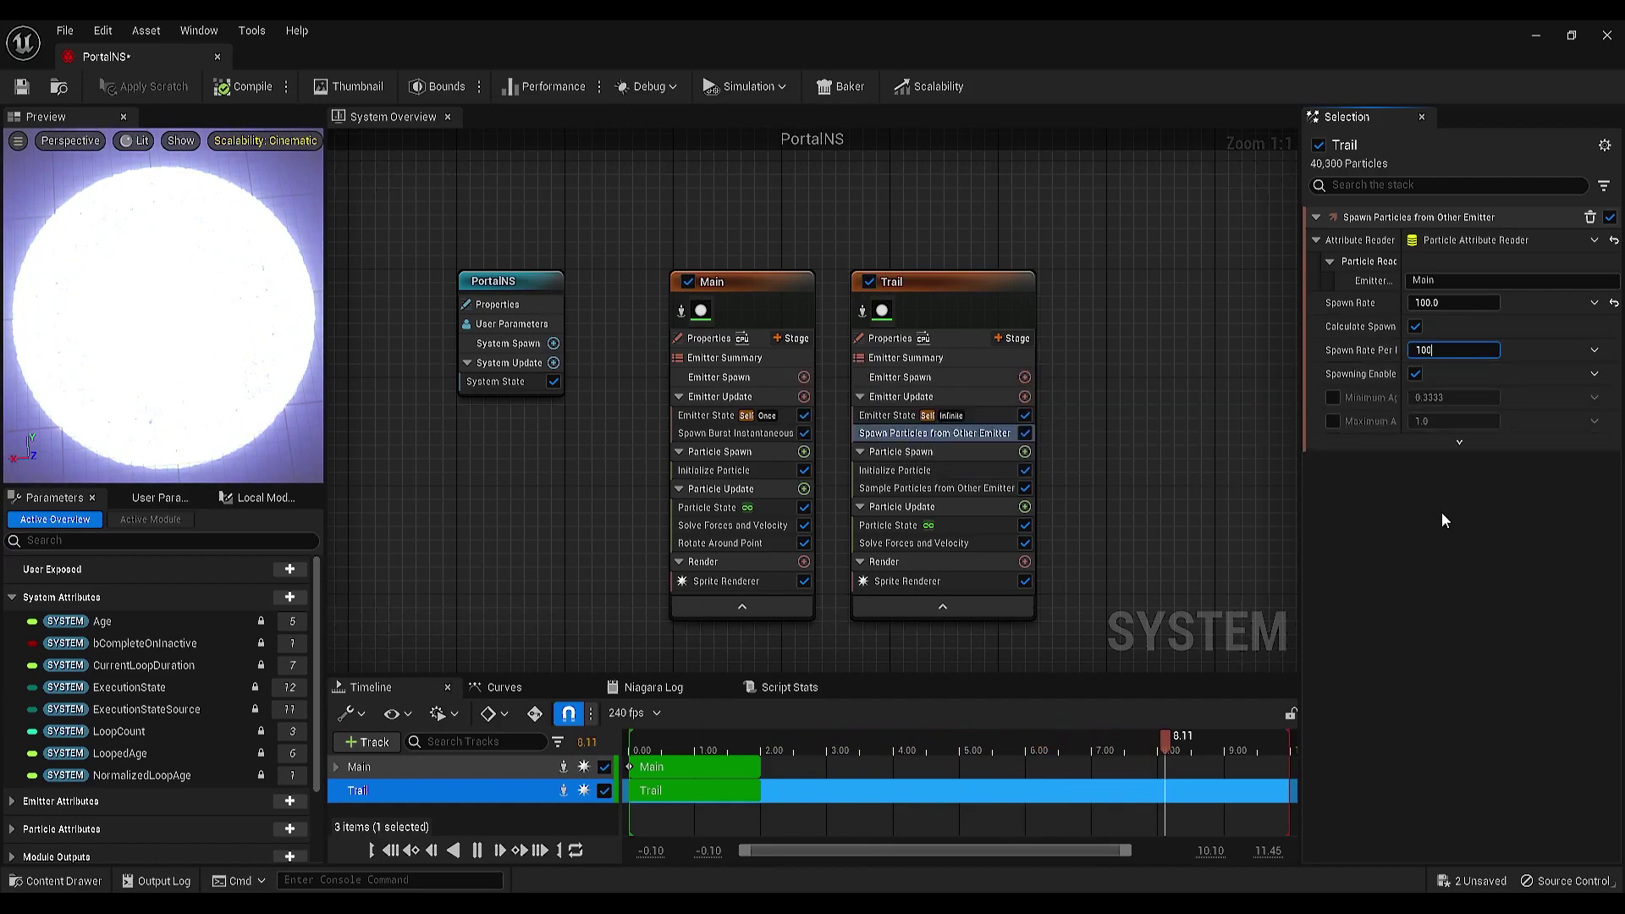
{"action": "key", "text": "Return"}
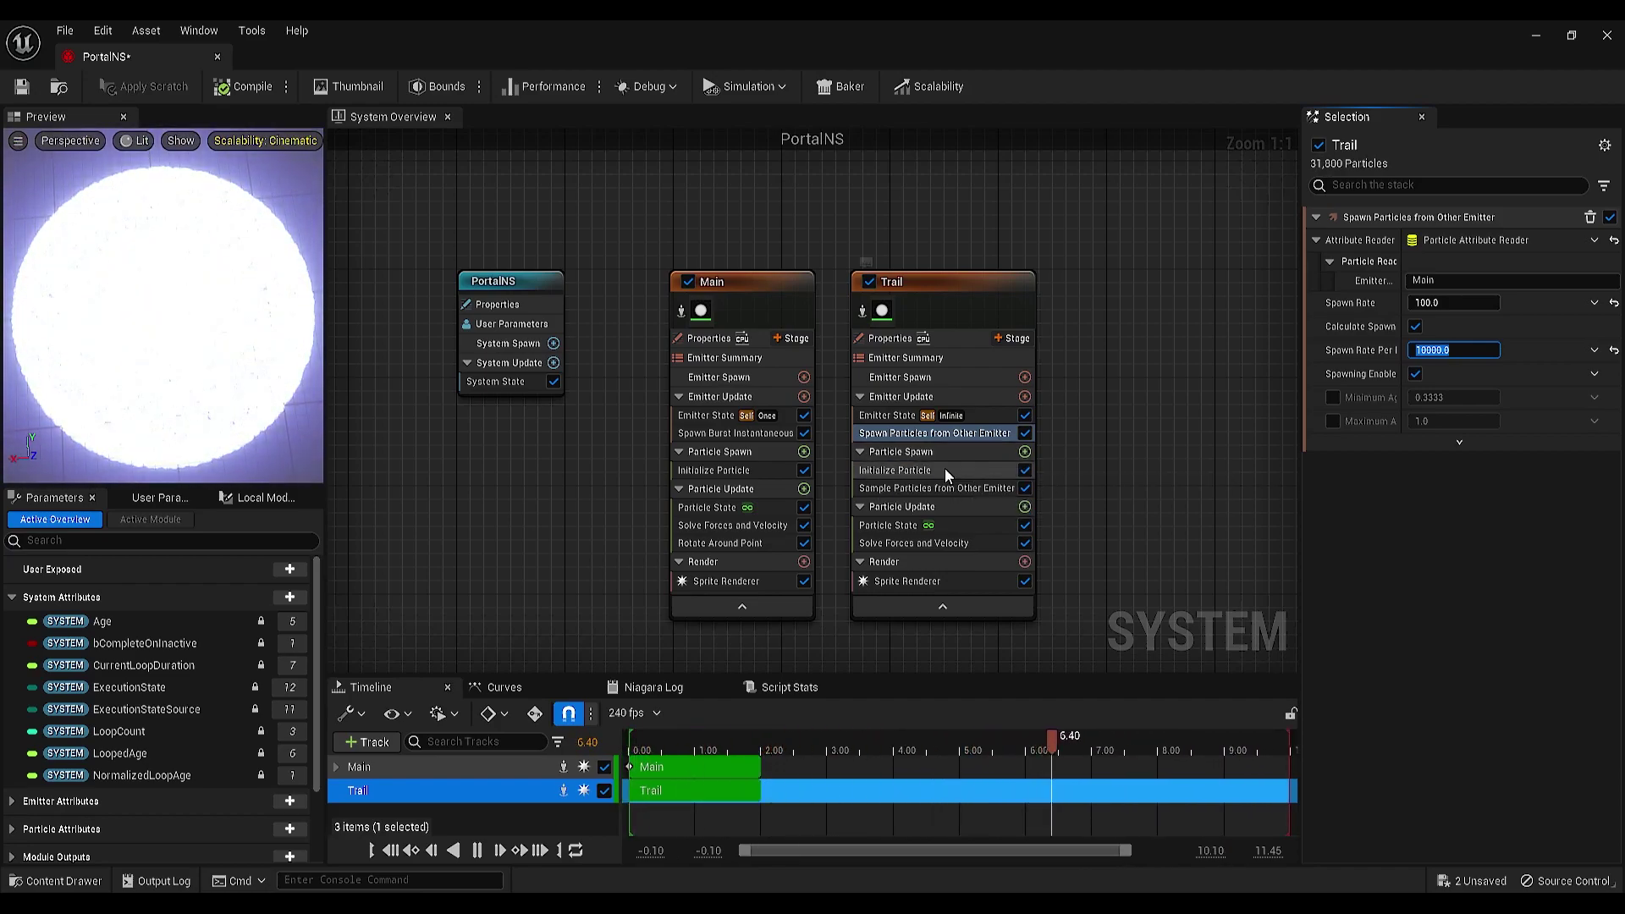
Step: In Trail's Initialize Particle, direct-set Lifetime to 0.8 and use Uniform sprite size 10
{"action": "left_click", "coordinate": [972, 473]}
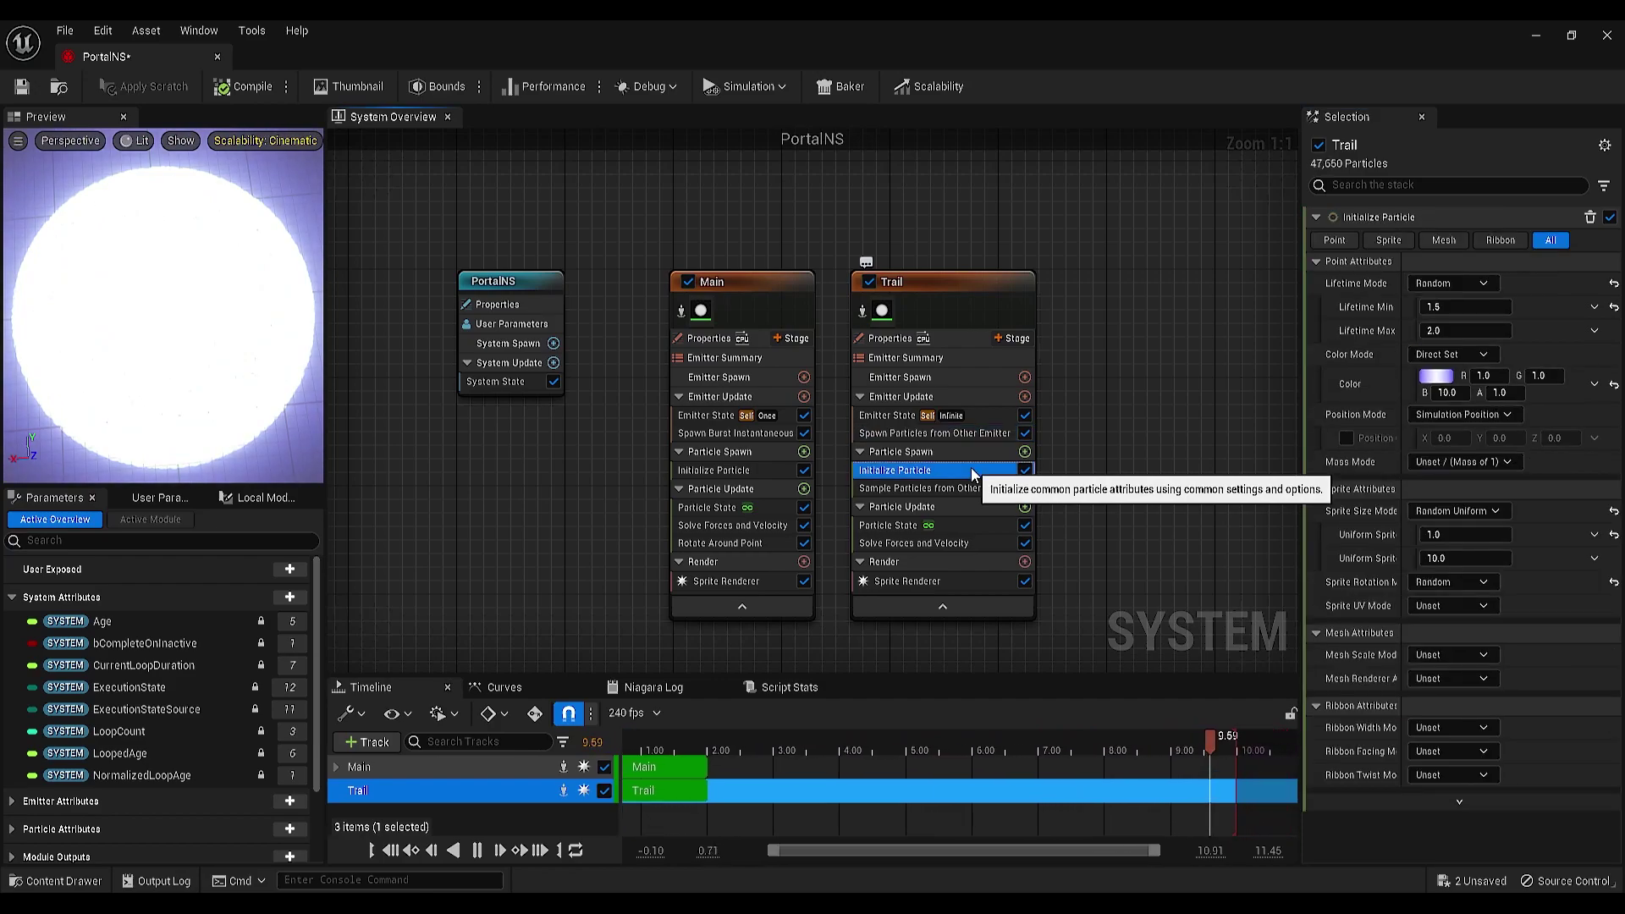
{"action": "left_click", "coordinate": [1463, 283]}
{"action": "left_click", "coordinate": [1431, 310]}
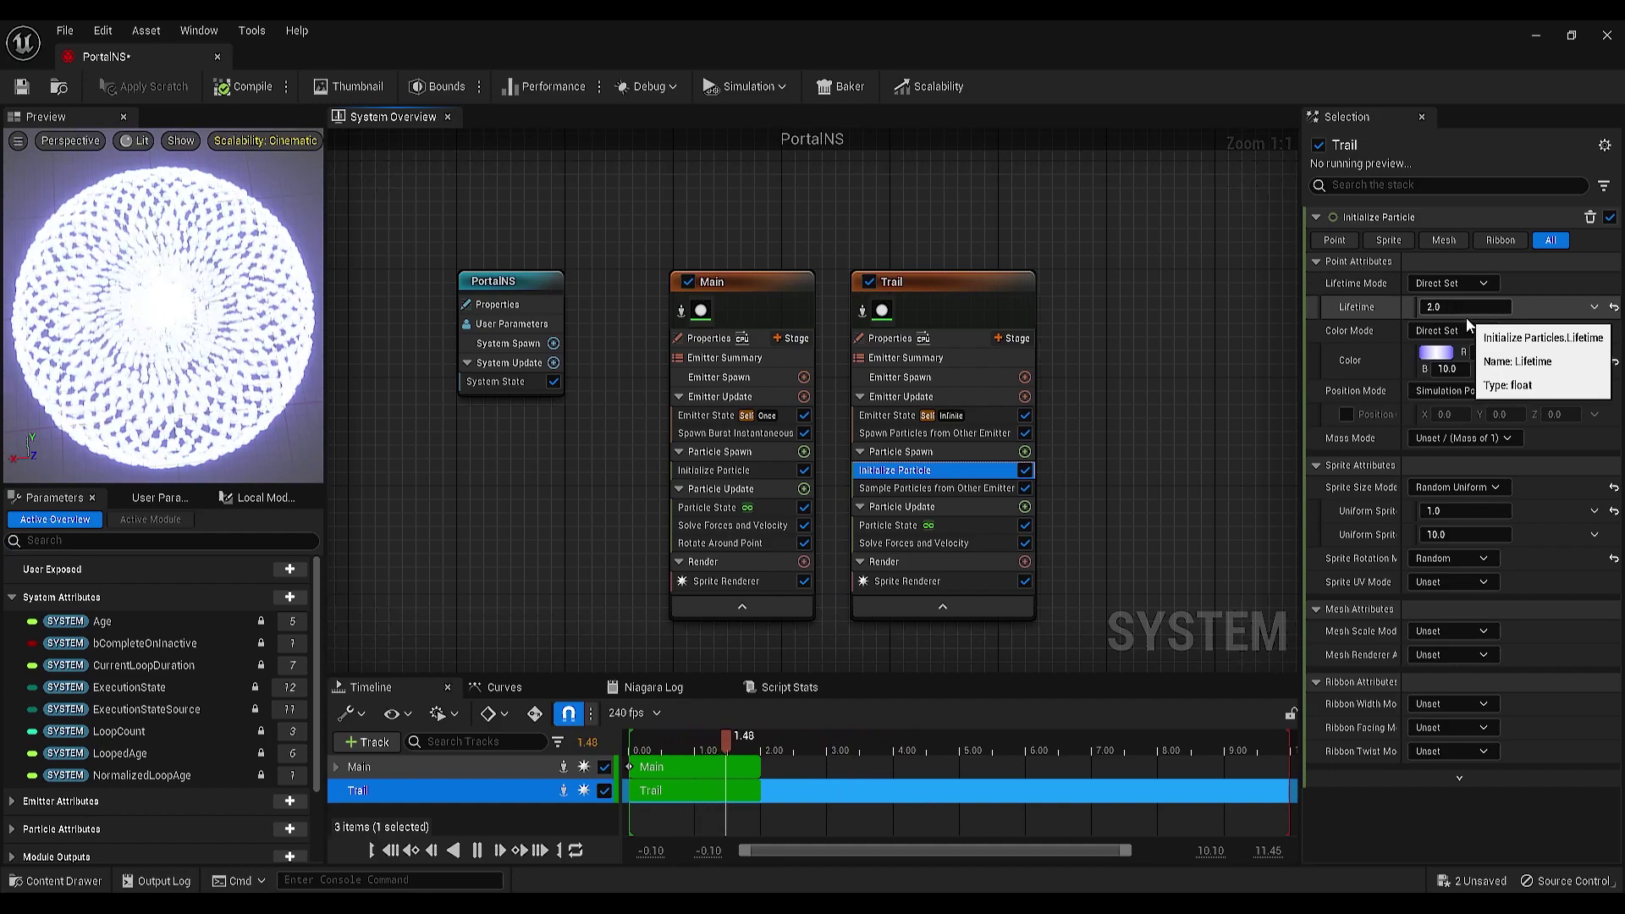
{"action": "left_click", "coordinate": [1465, 309]}
{"action": "type", "text": "0.8"}
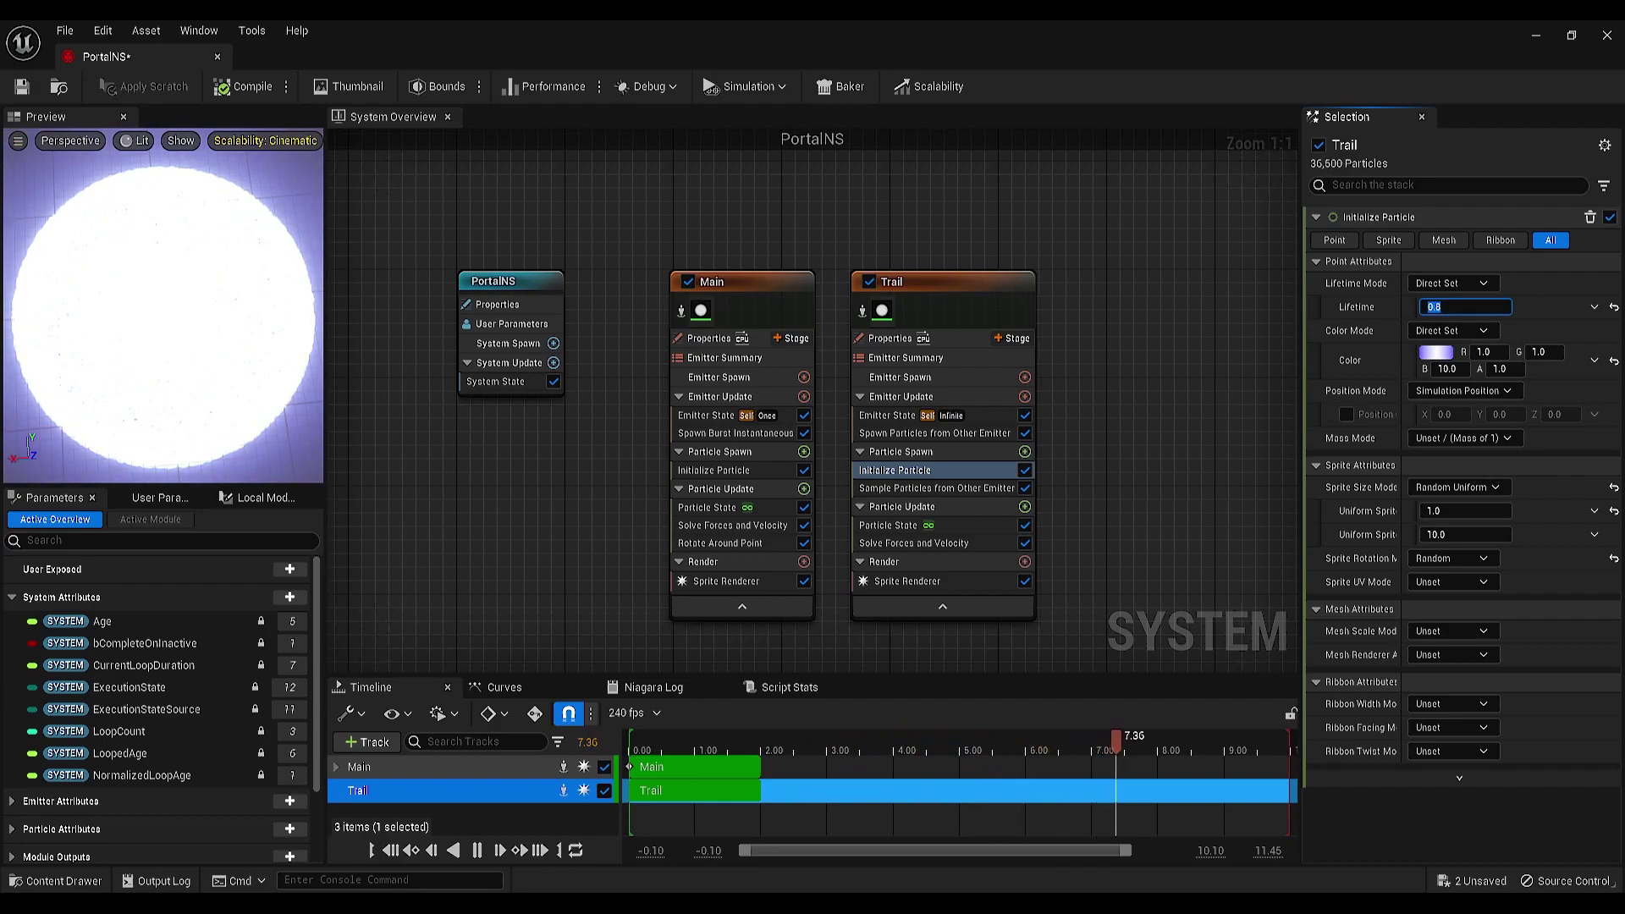
{"action": "left_click", "coordinate": [1460, 489]}
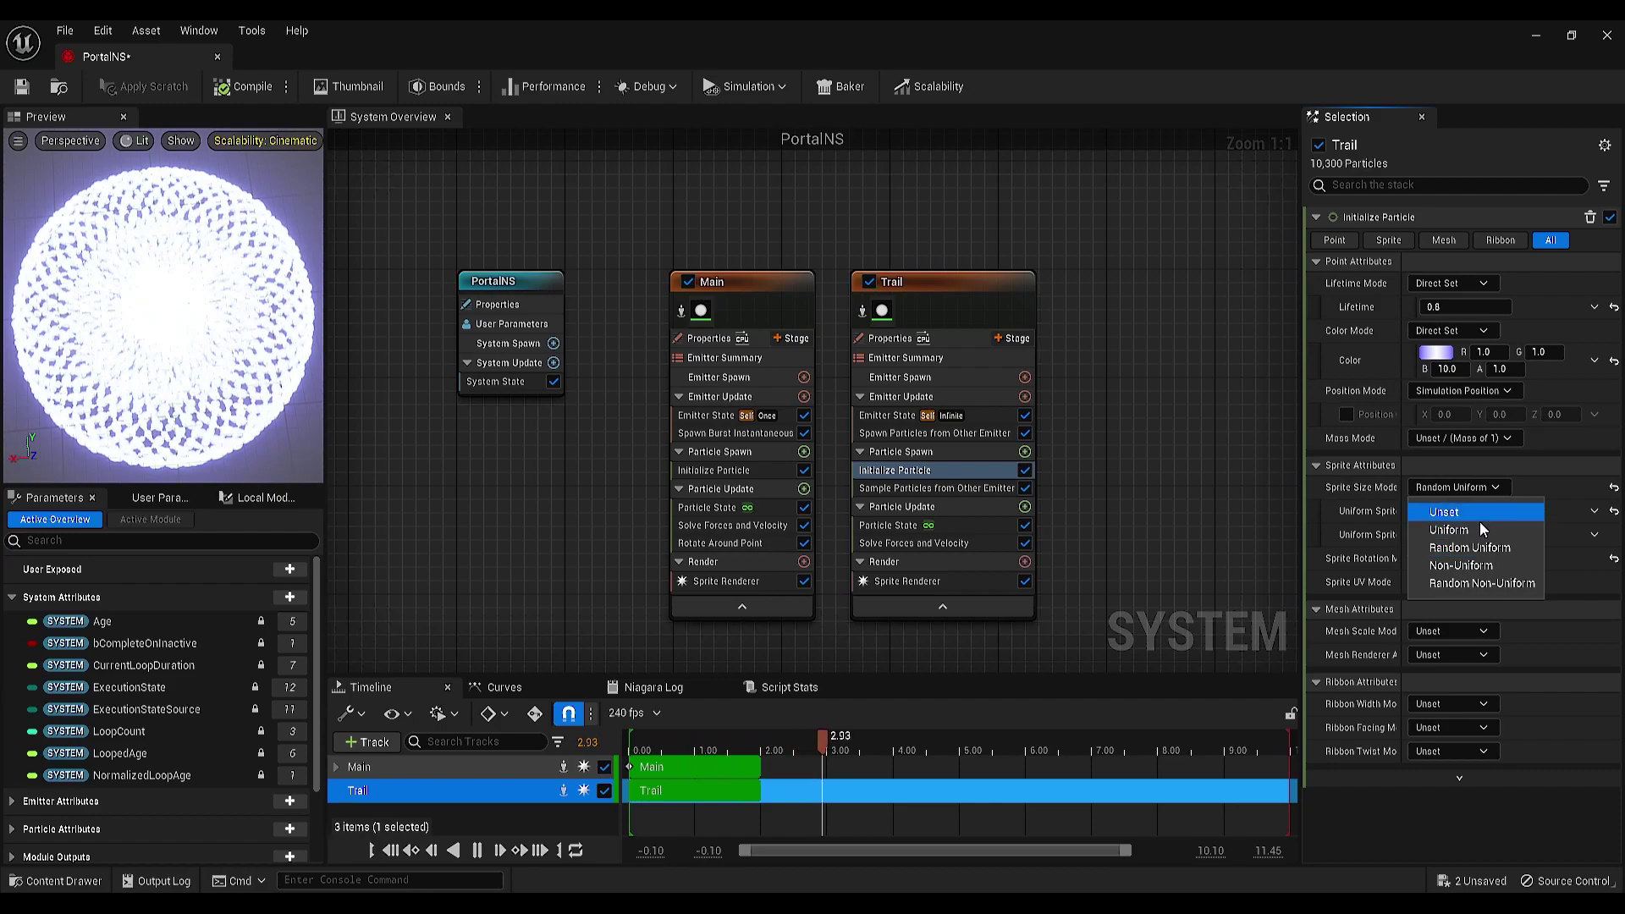
{"action": "left_click", "coordinate": [1479, 524]}
{"action": "type", "text": "10"}
{"action": "key", "text": "Return"}
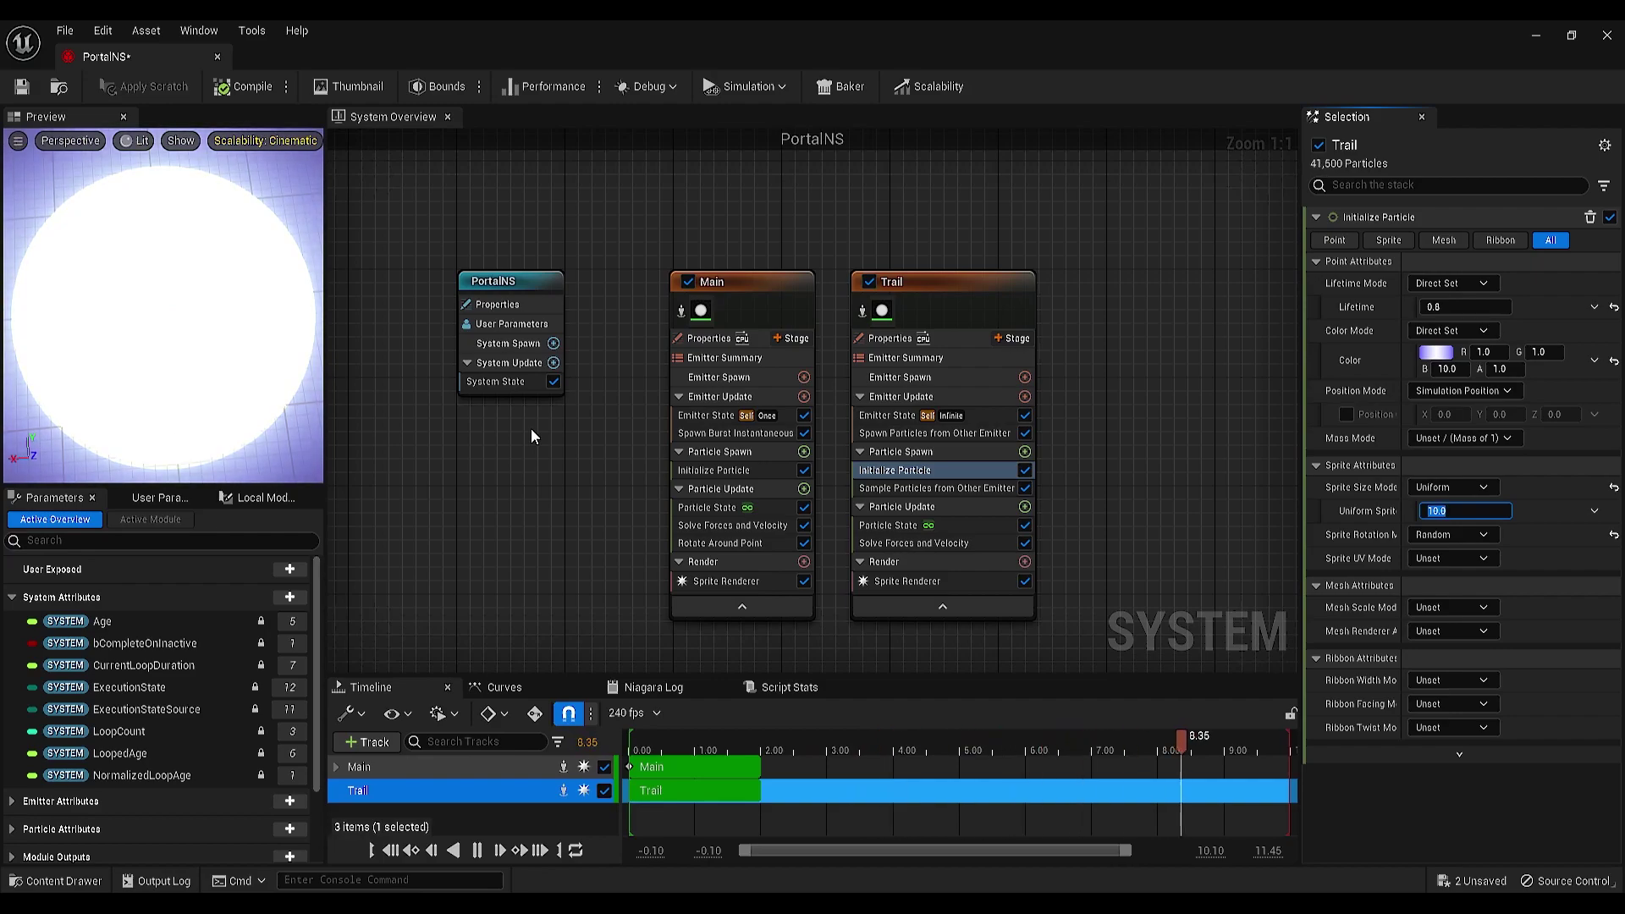
Step: Enable Kill Particles When Lifetime Has Elapsed in Trail's Particle State module
{"action": "left_click", "coordinate": [958, 525]}
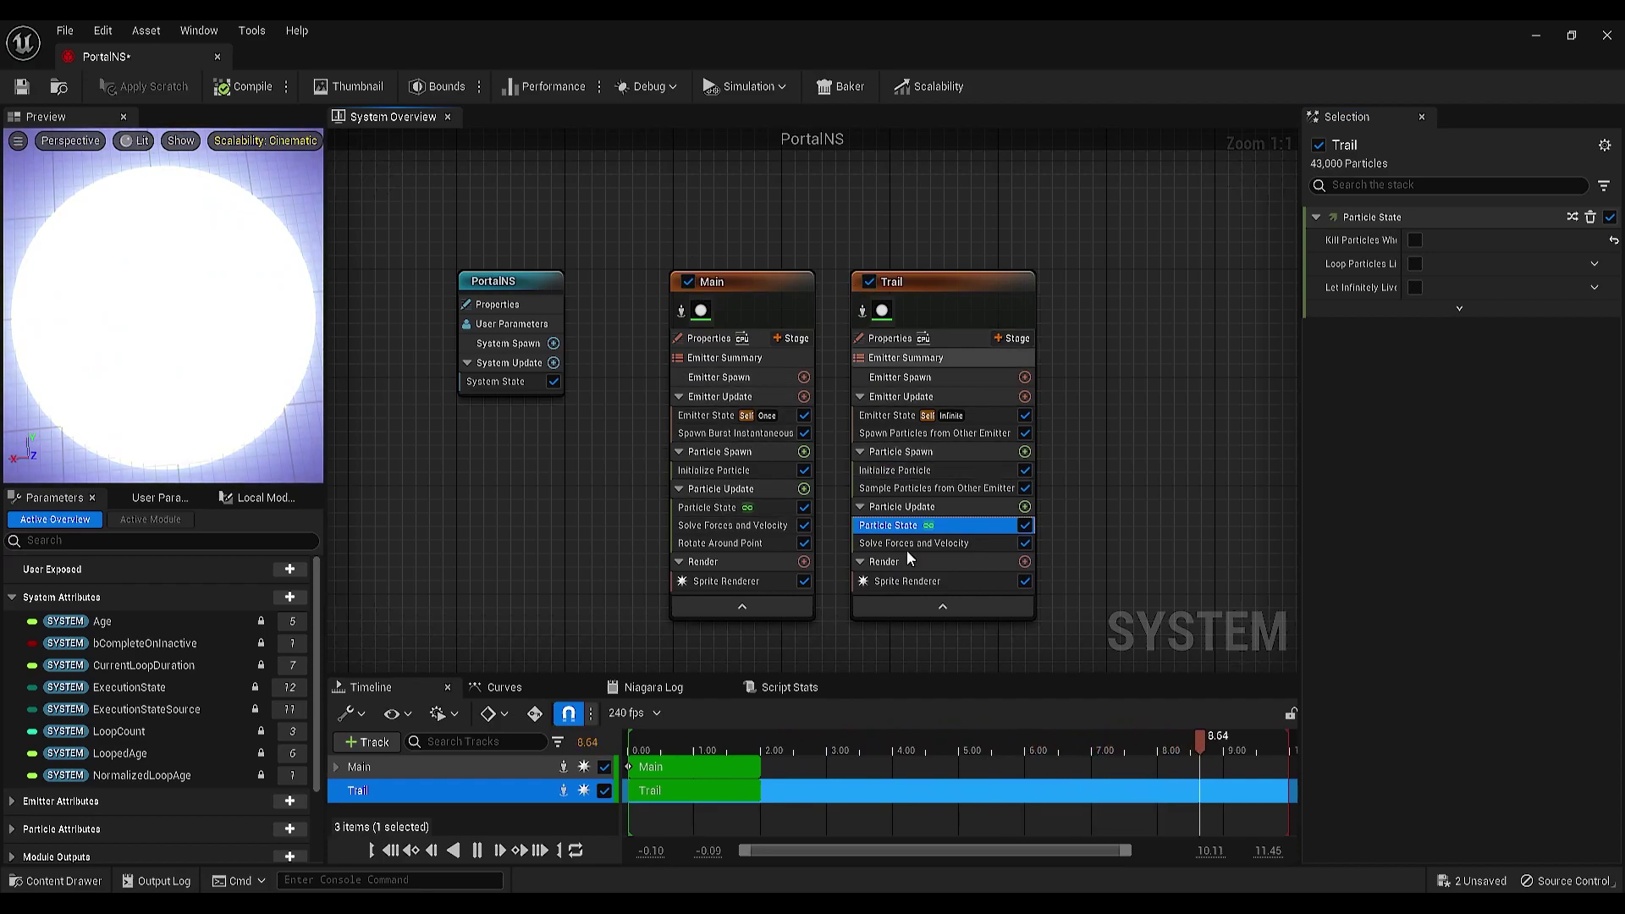
{"action": "left_click", "coordinate": [1416, 241]}
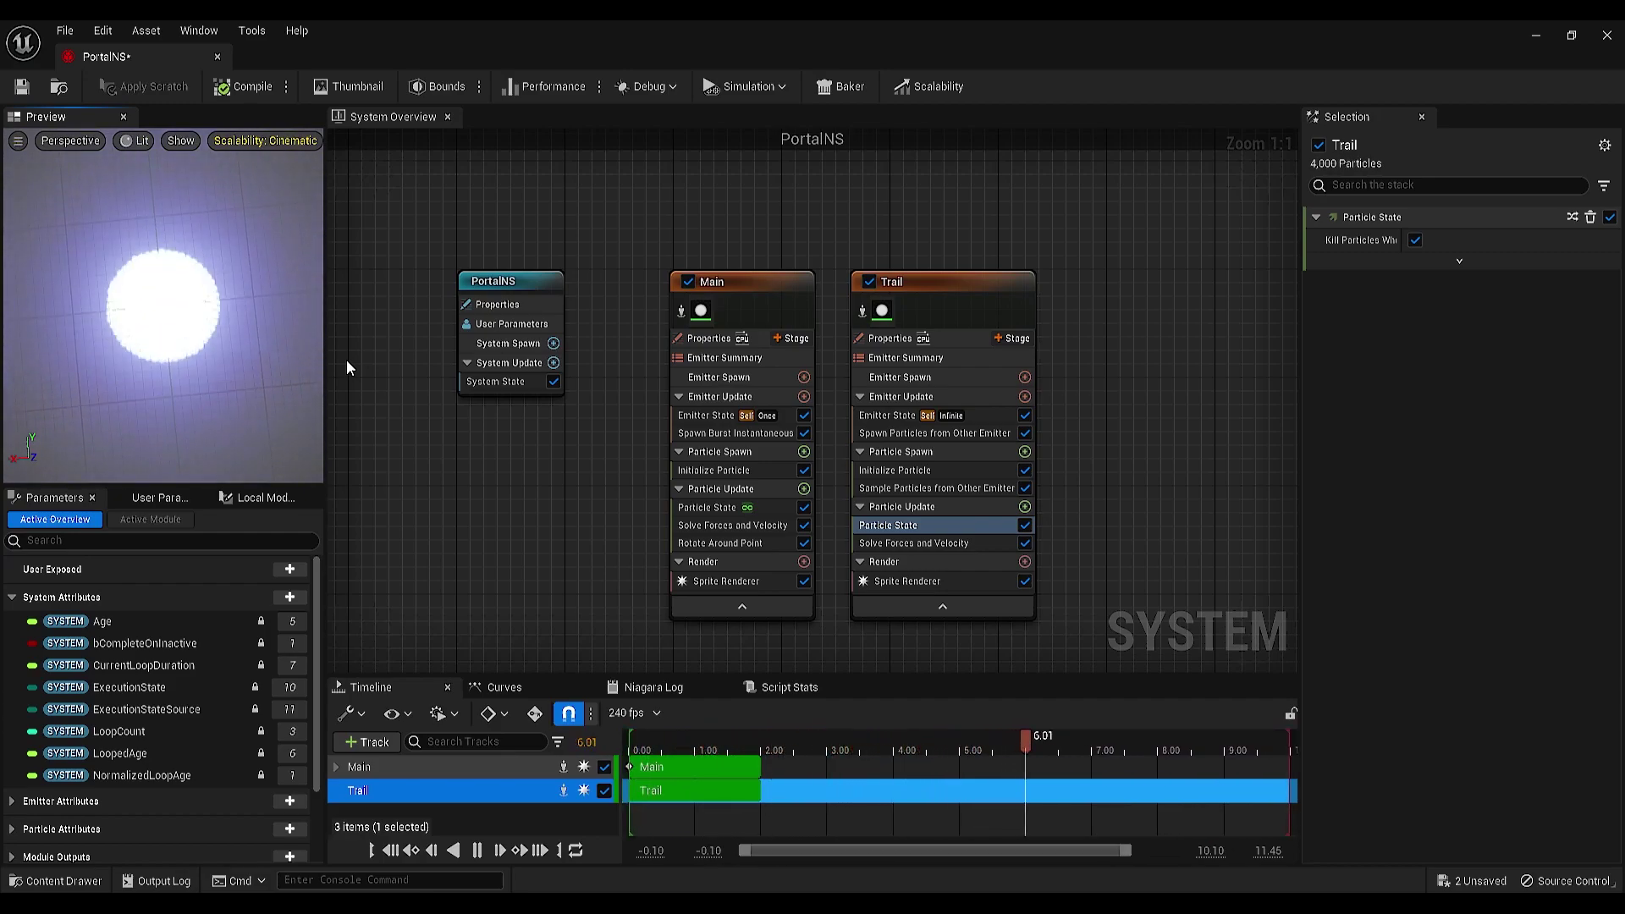
Step: Add a Scale Sprite Size module to Trail's Particle Update
{"action": "left_click", "coordinate": [1027, 508]}
{"action": "type", "text": "scalesp"}
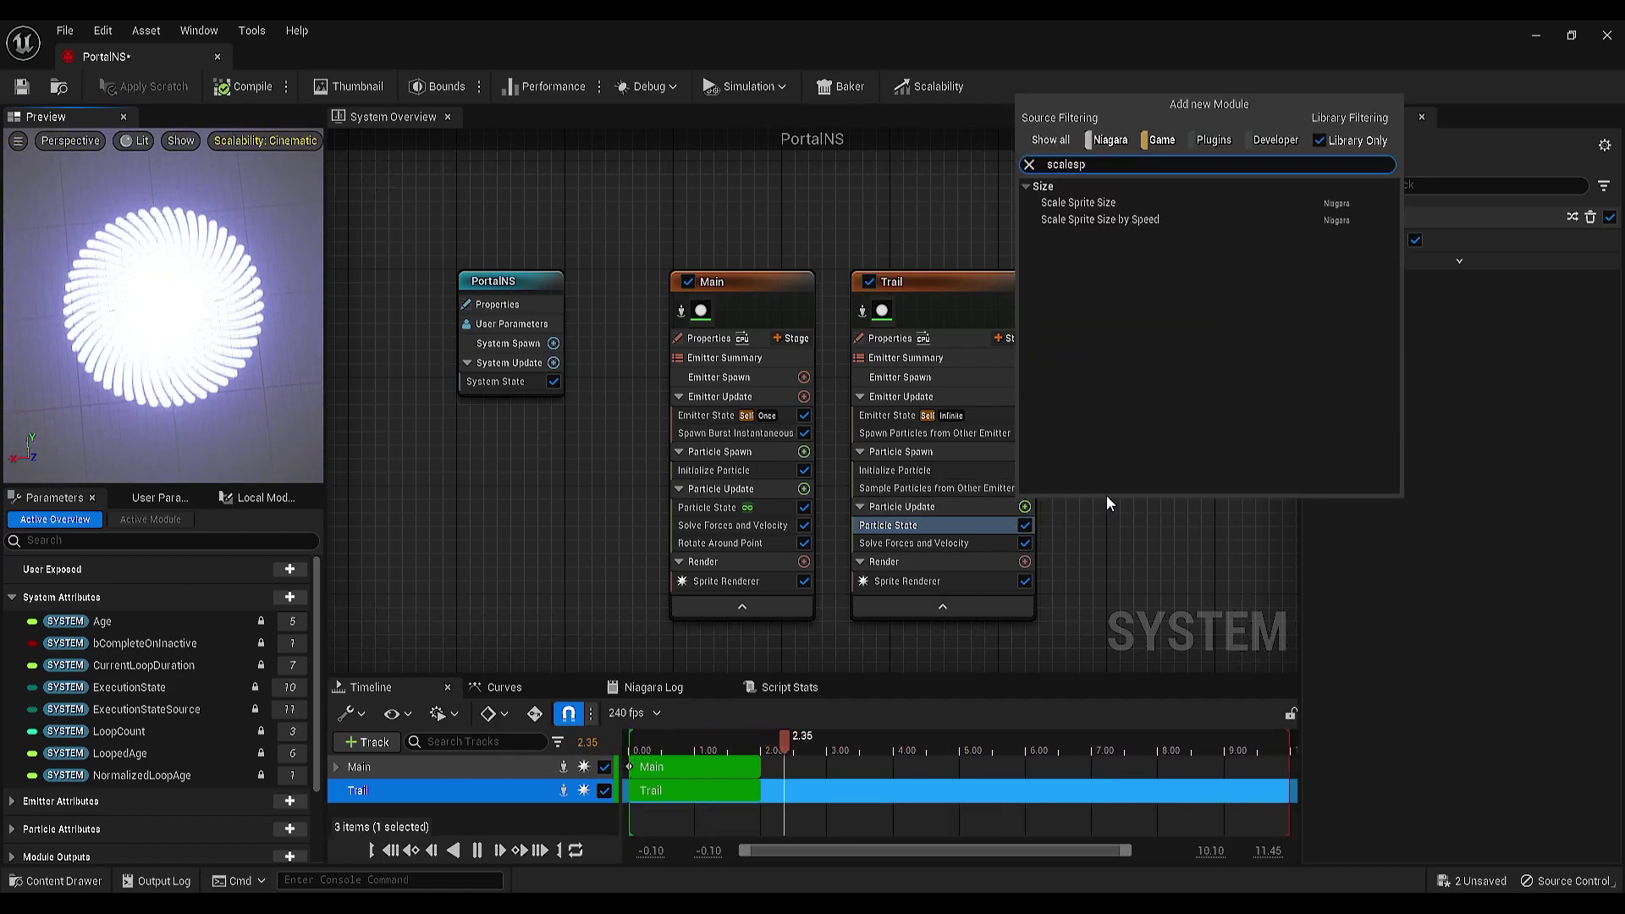
{"action": "key", "text": "Down"}
{"action": "key", "text": "Return"}
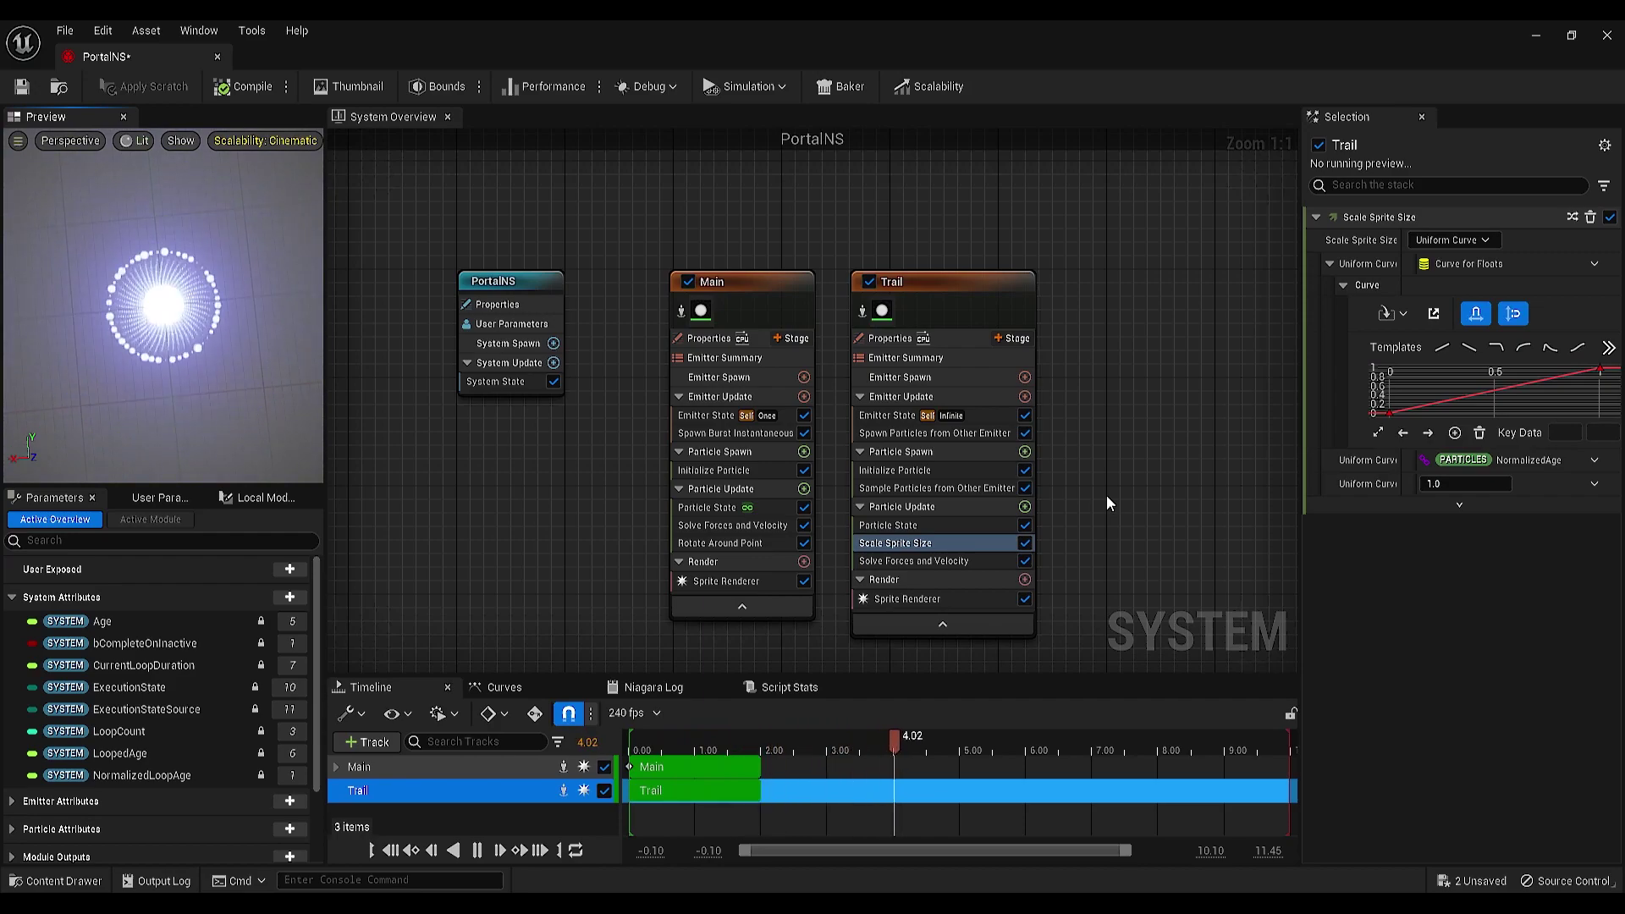
Step: Apply the Linear Ramp Down curve template and set the curve keys to User tangents
{"action": "left_click", "coordinate": [1473, 349]}
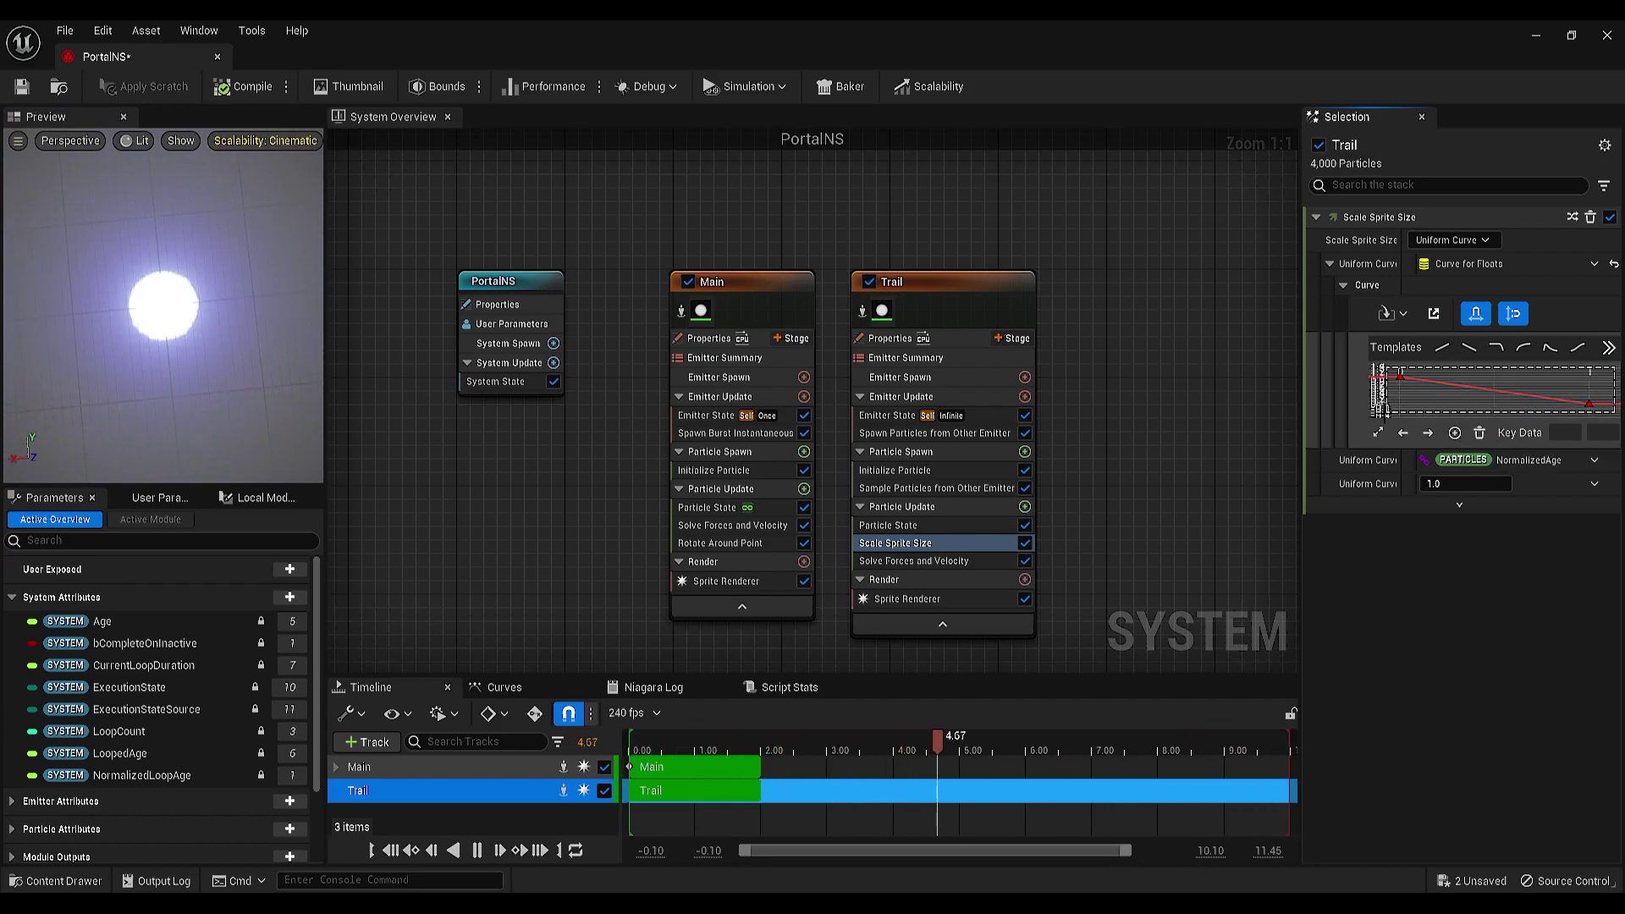
{"action": "right_click", "coordinate": [1405, 377]}
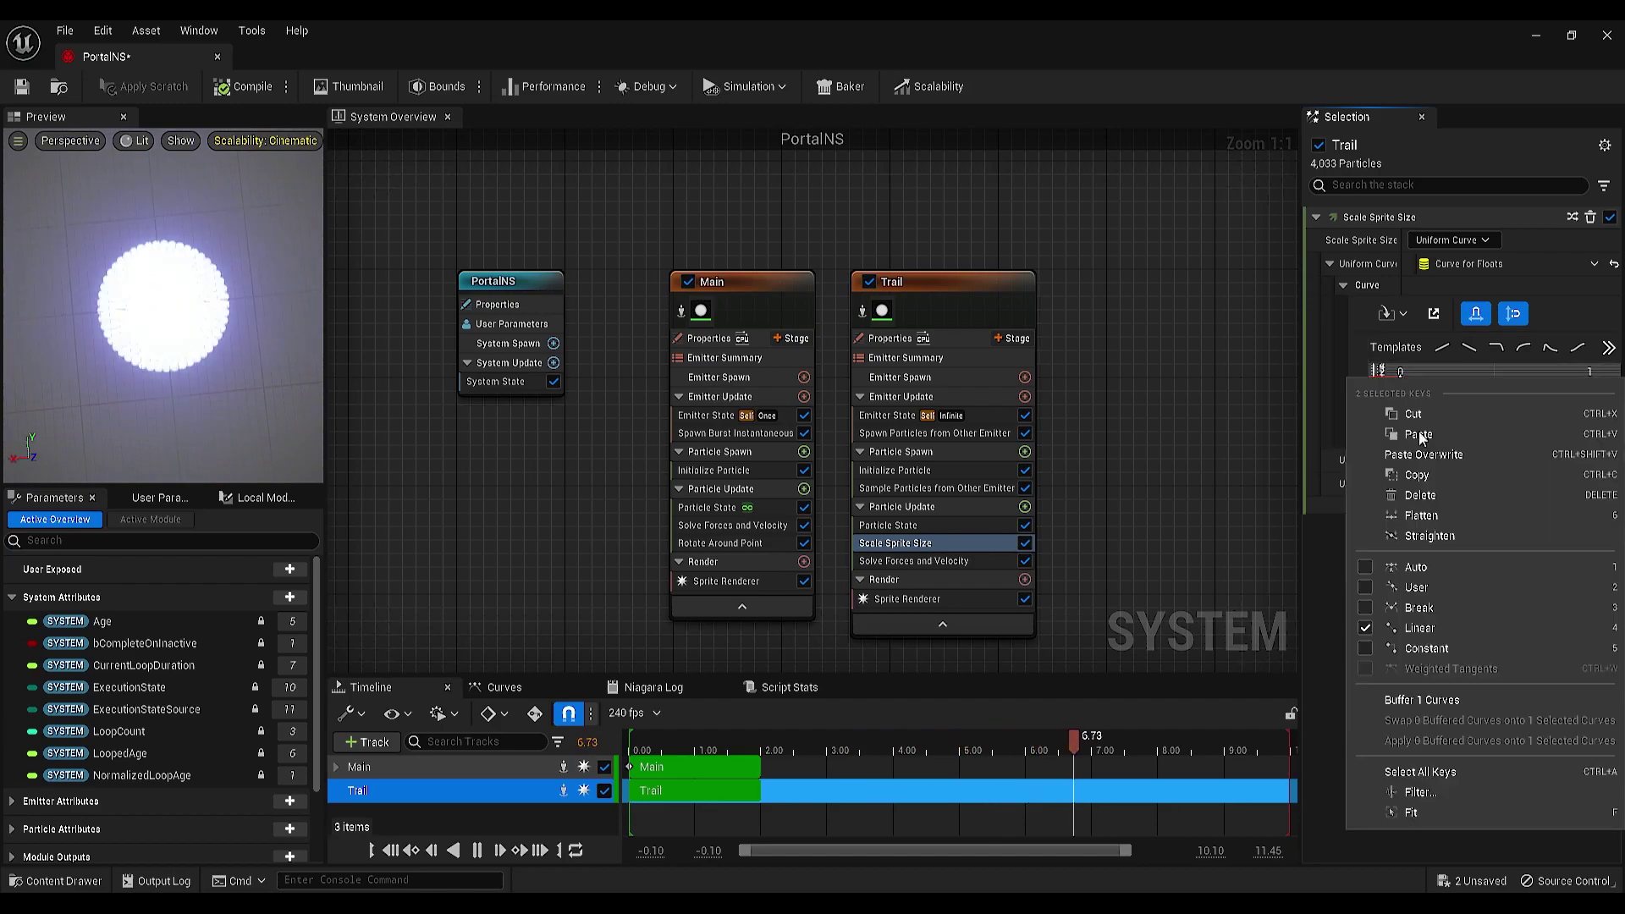
{"action": "left_click", "coordinate": [1416, 587]}
{"action": "left_click", "coordinate": [1292, 460]}
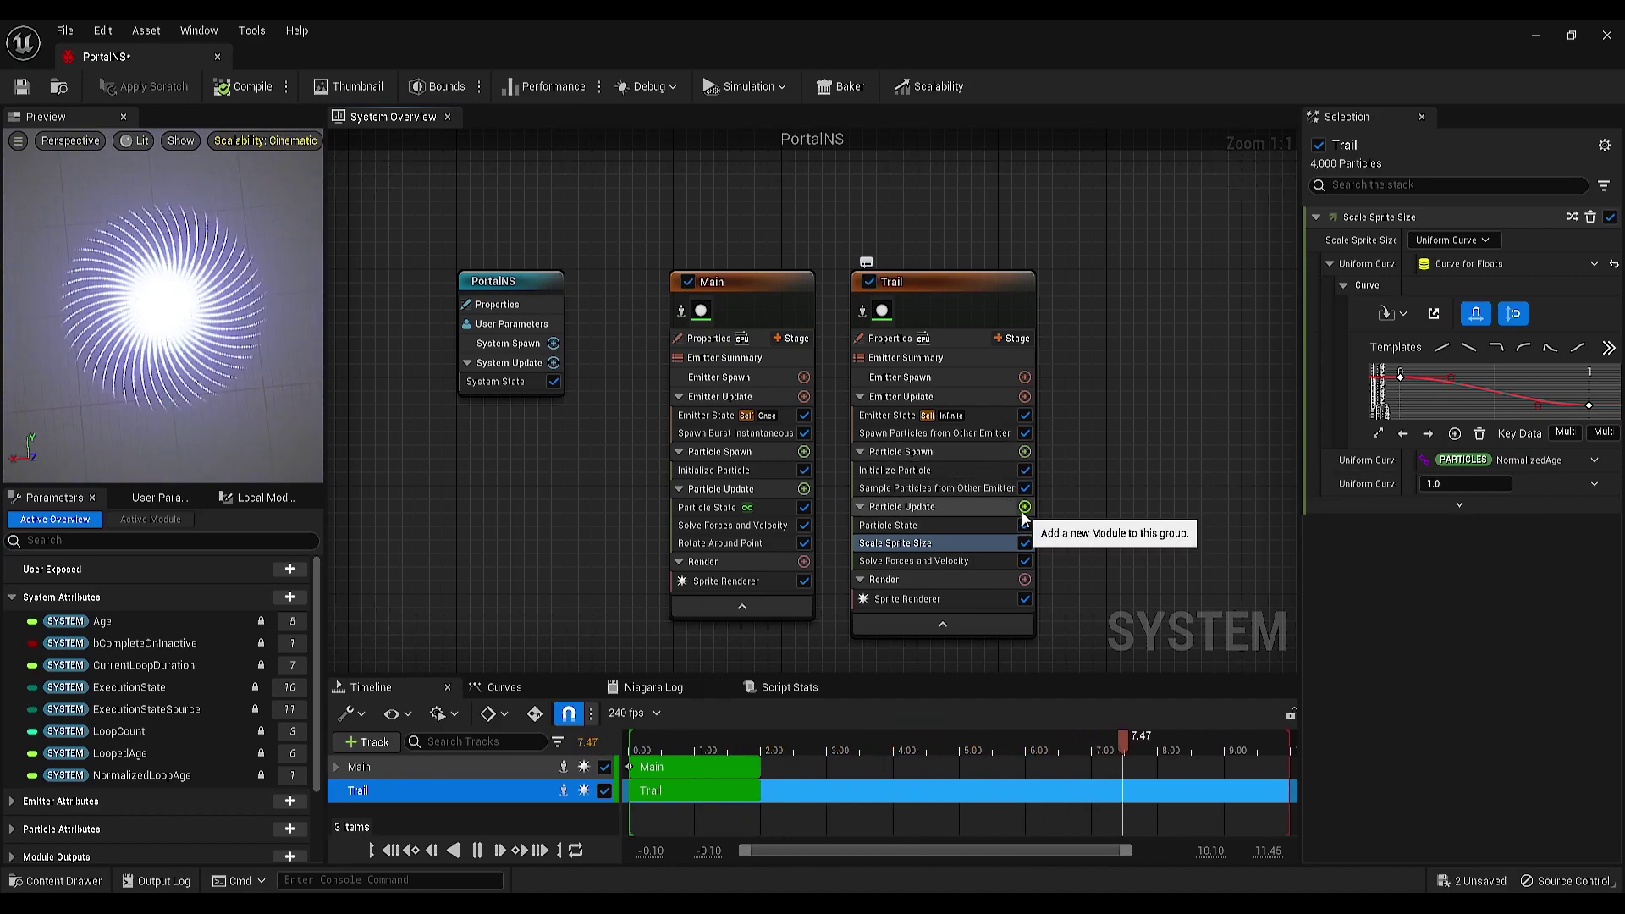
Step: Add a Curl Noise Force module to Trail's Particle Update
{"action": "left_click", "coordinate": [1025, 507]}
{"action": "type", "text": "c"}
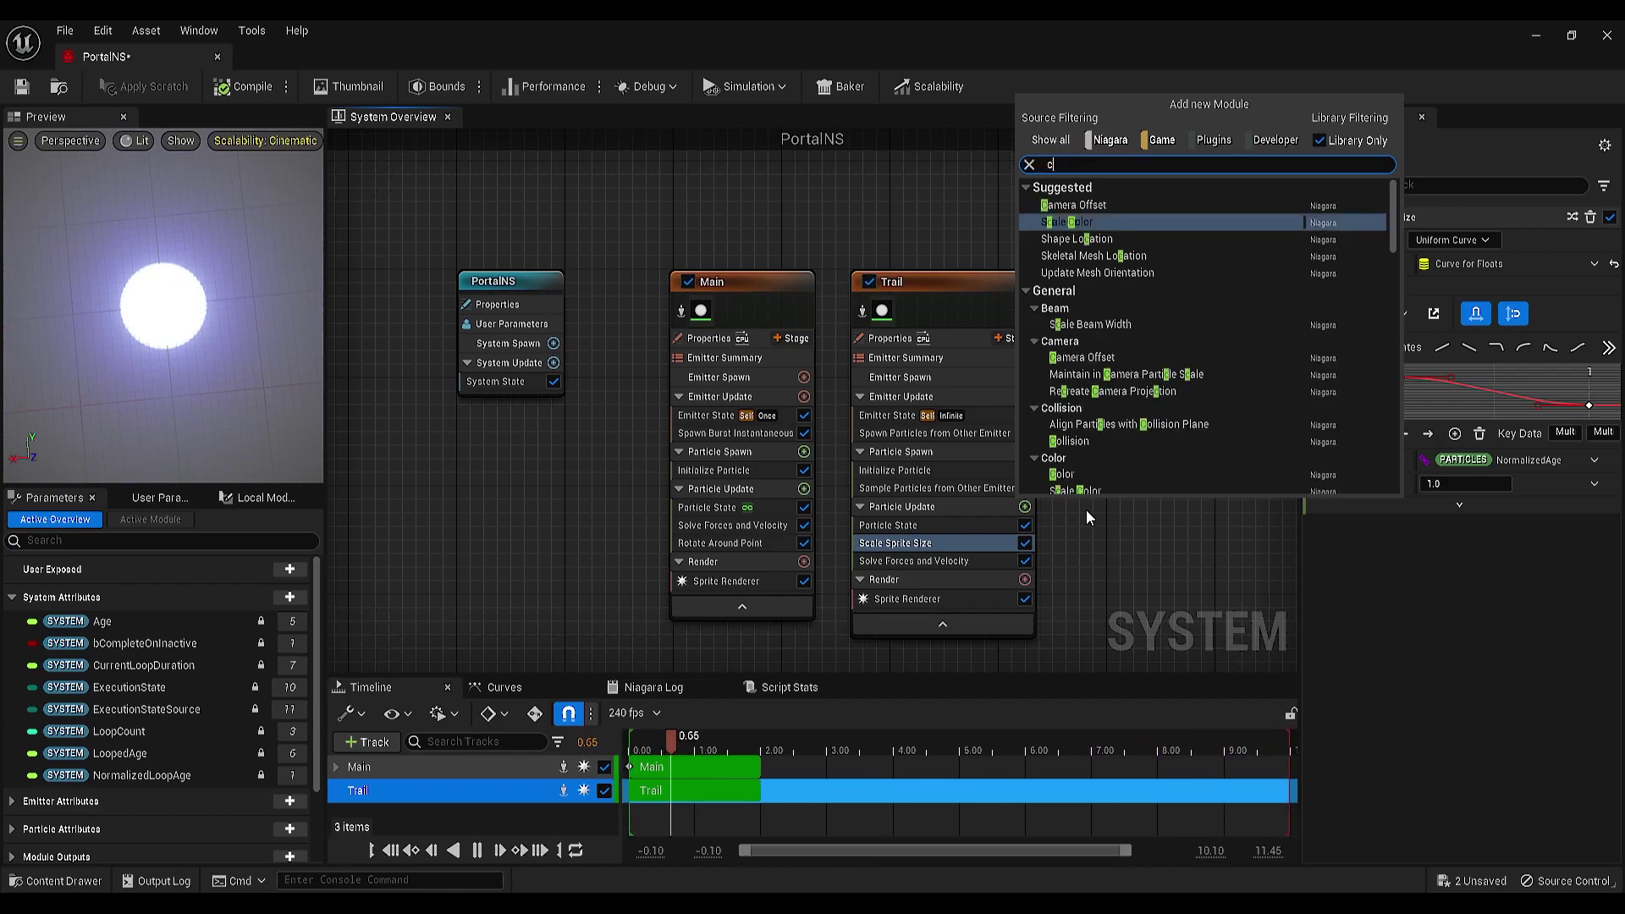
{"action": "type", "text": "url"}
{"action": "left_click", "coordinate": [1078, 200]}
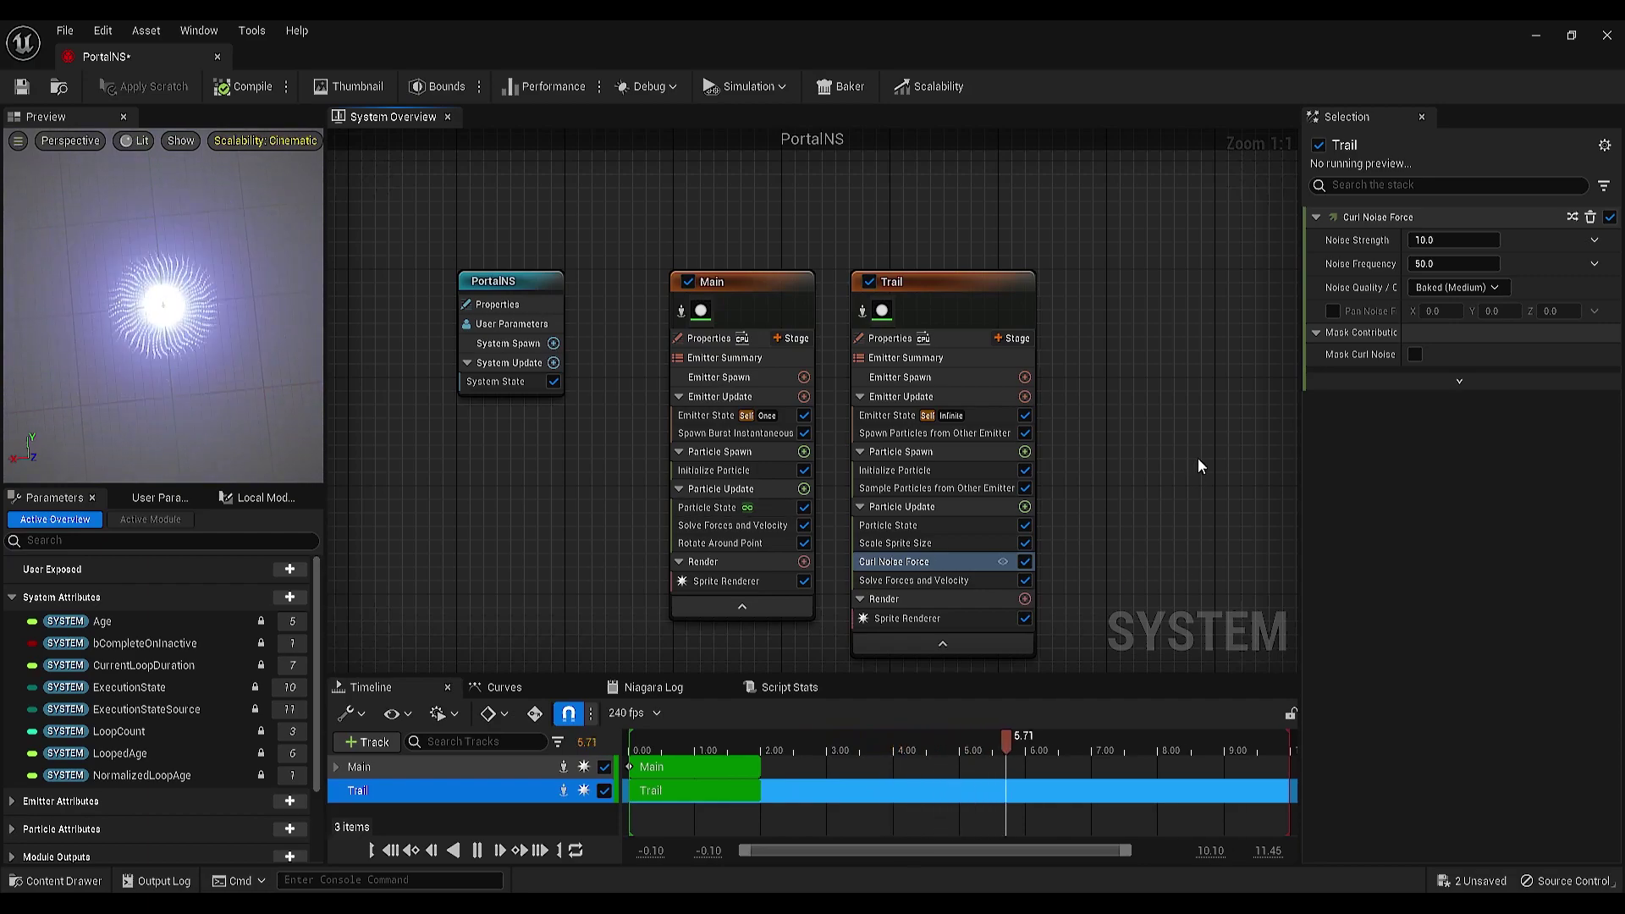
Step: Set the Curl Noise Force Noise Strength to 100 and Noise Frequency to 20
{"action": "left_click", "coordinate": [1439, 239]}
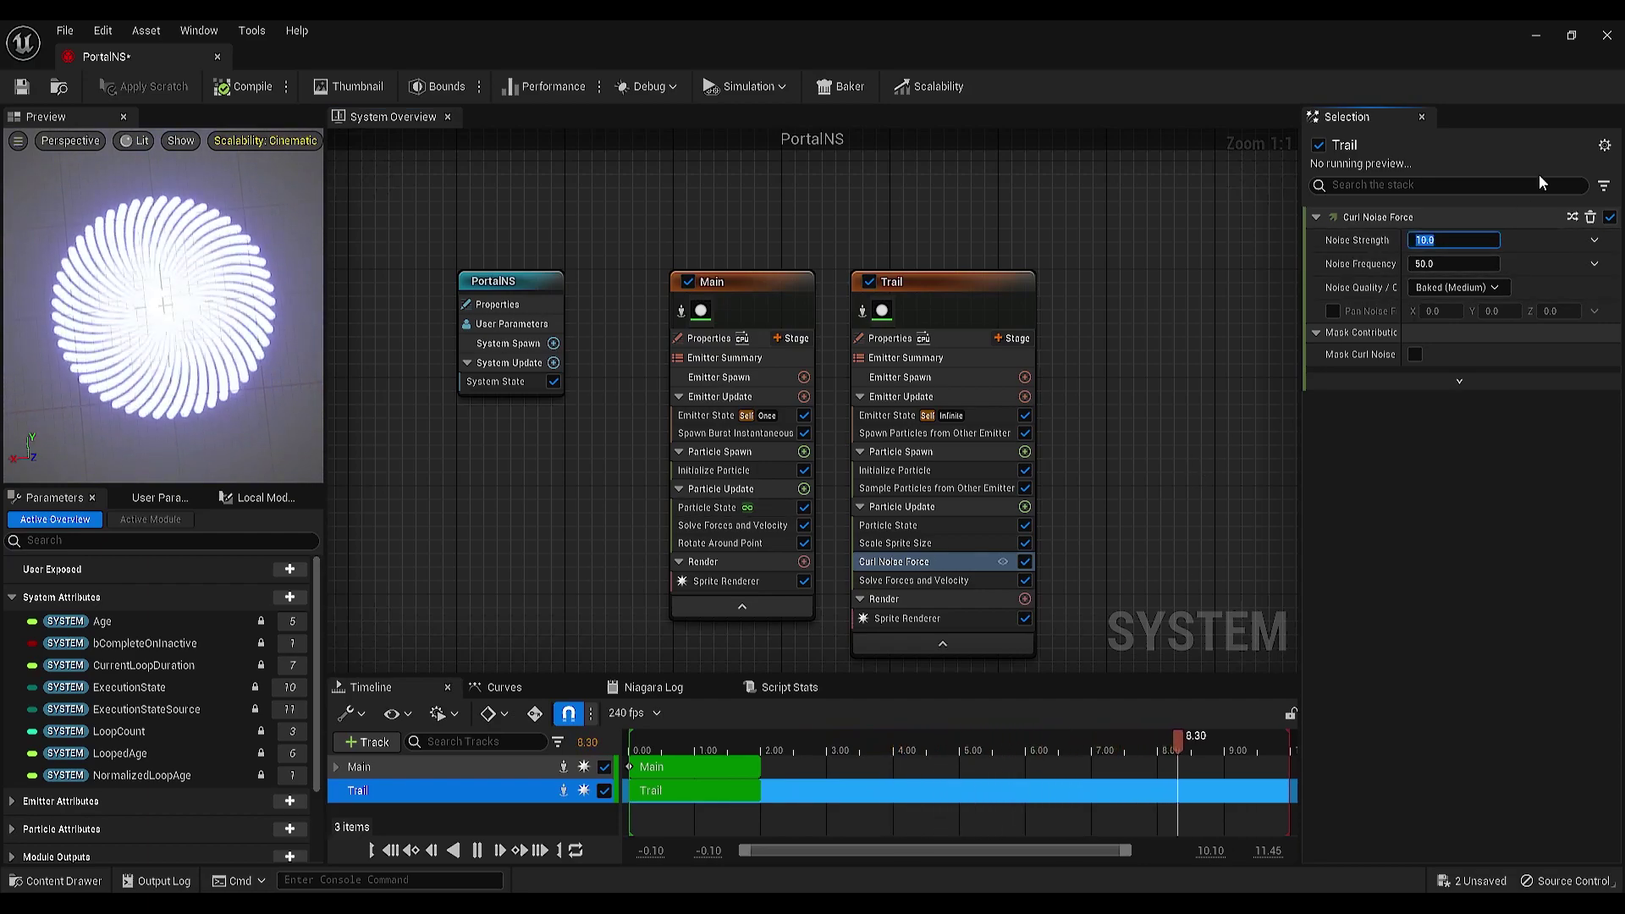
{"action": "type", "text": "100"}
{"action": "key", "text": "Return"}
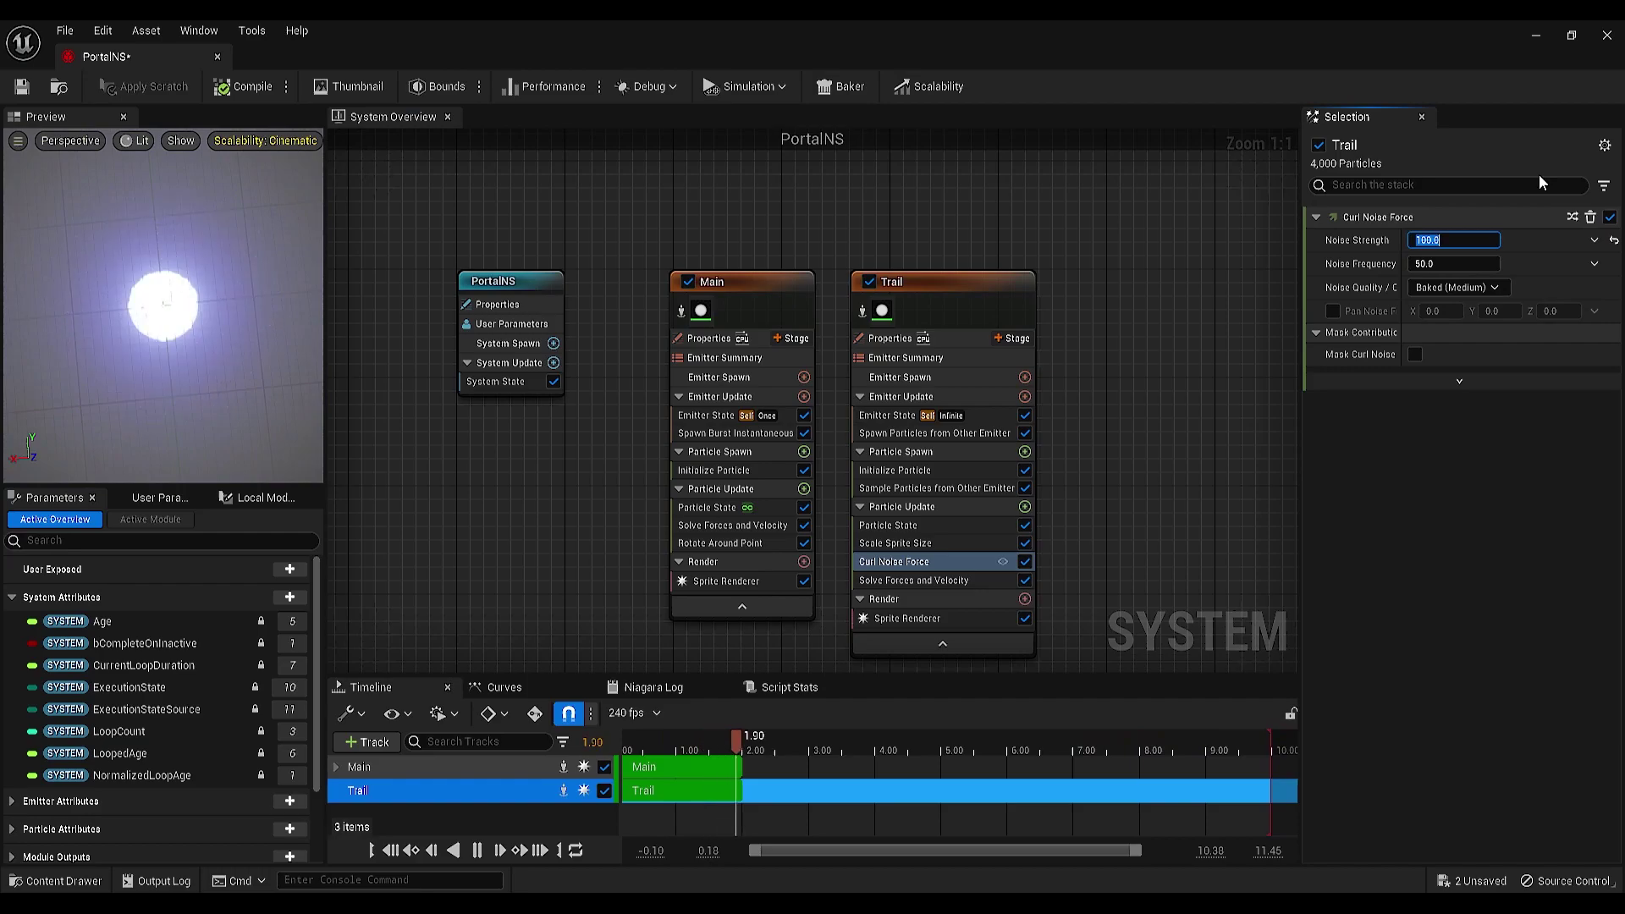
{"action": "type", "text": "500"}
{"action": "key", "text": "Return"}
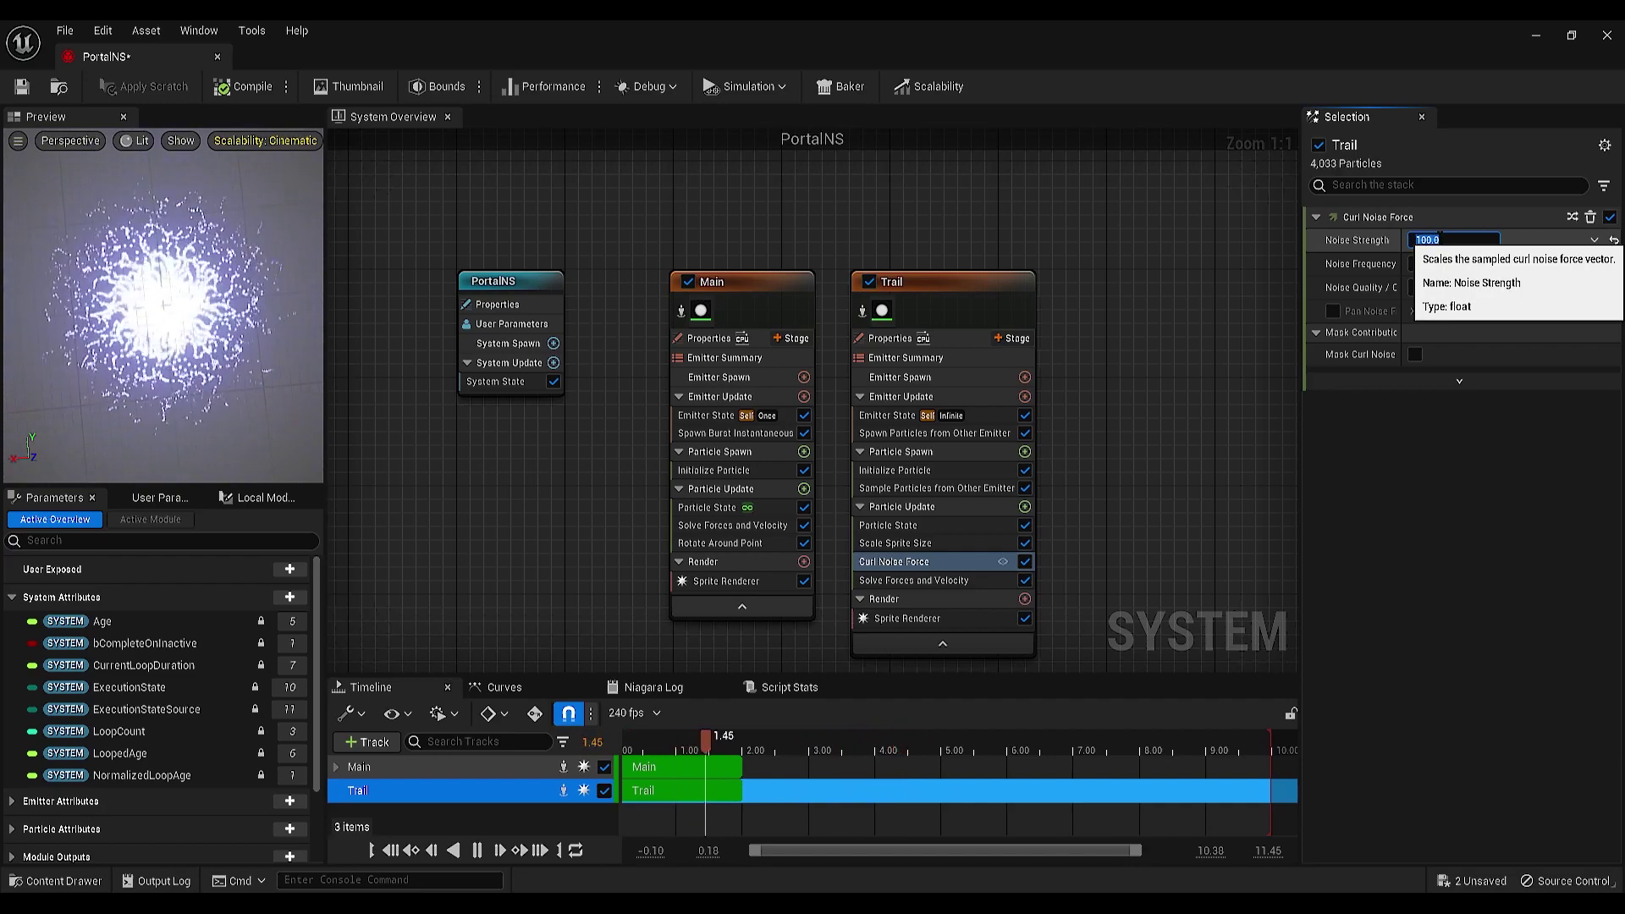
{"action": "left_click", "coordinate": [1460, 267]}
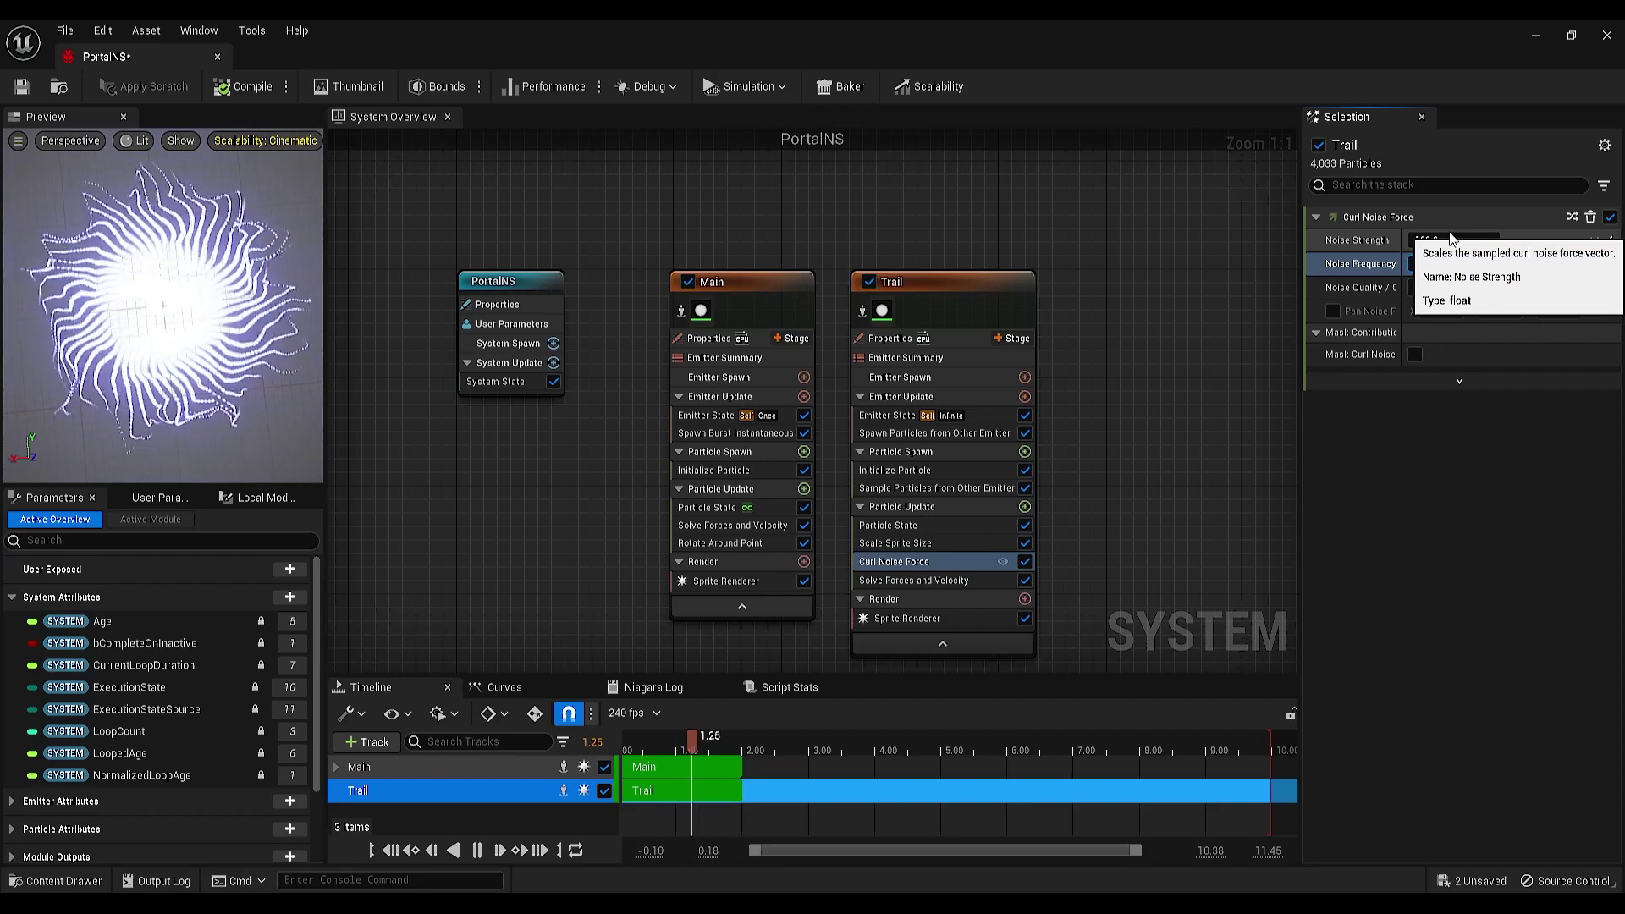
{"action": "left_click", "coordinate": [1423, 263]}
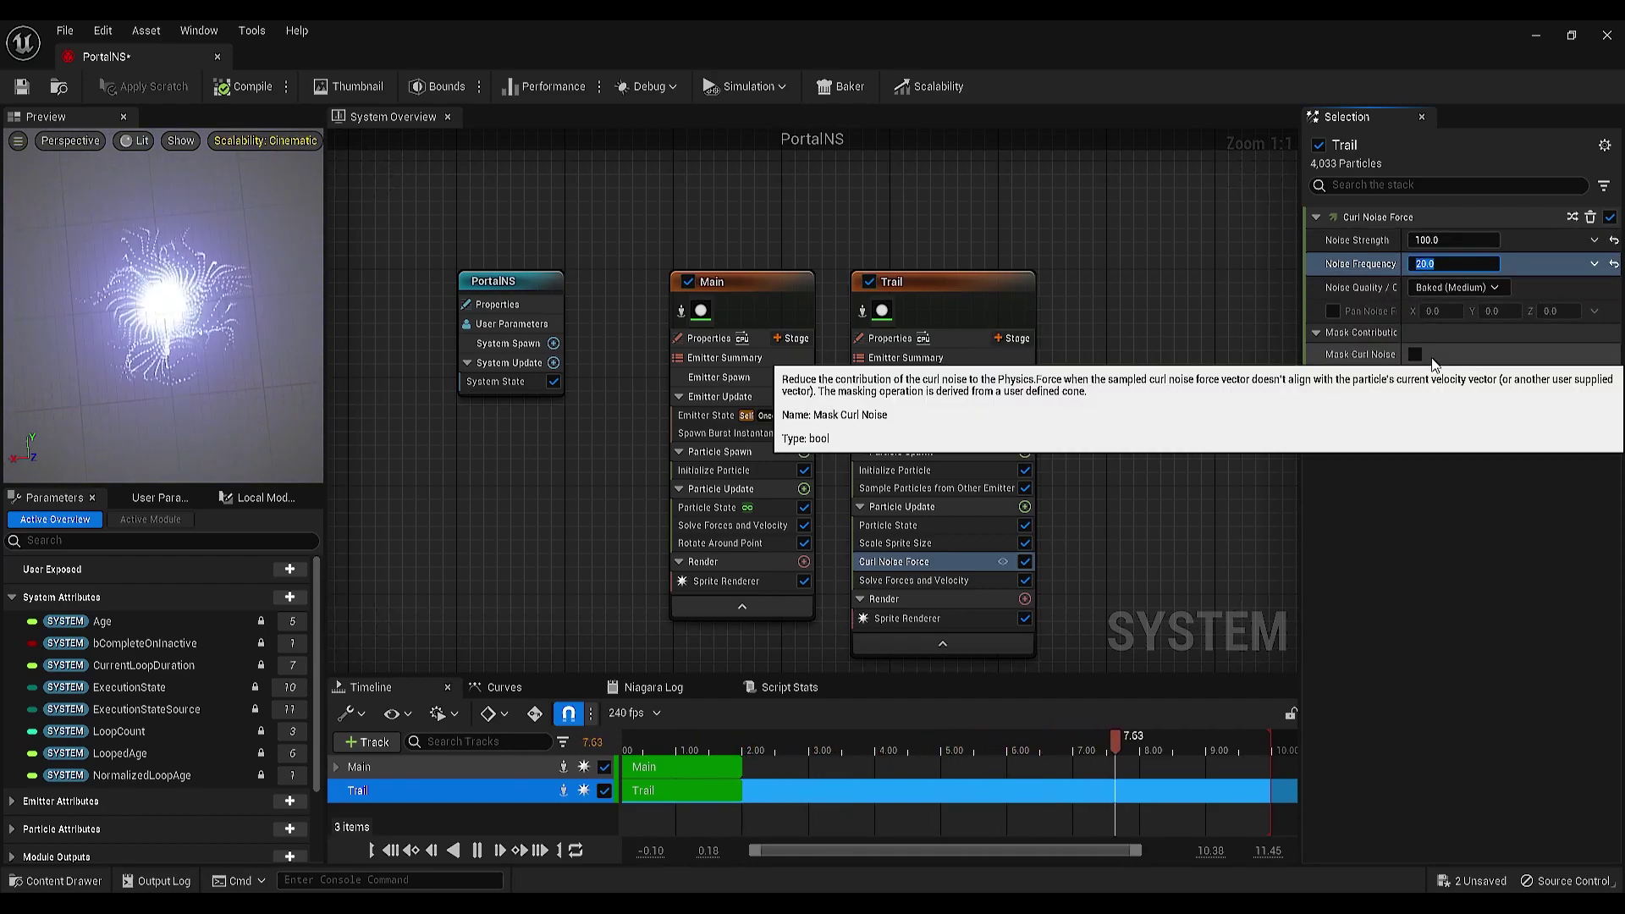
Step: Add a Color module to Trail's Particle Update and drive its colour from a curve
{"action": "left_click", "coordinate": [1025, 507]}
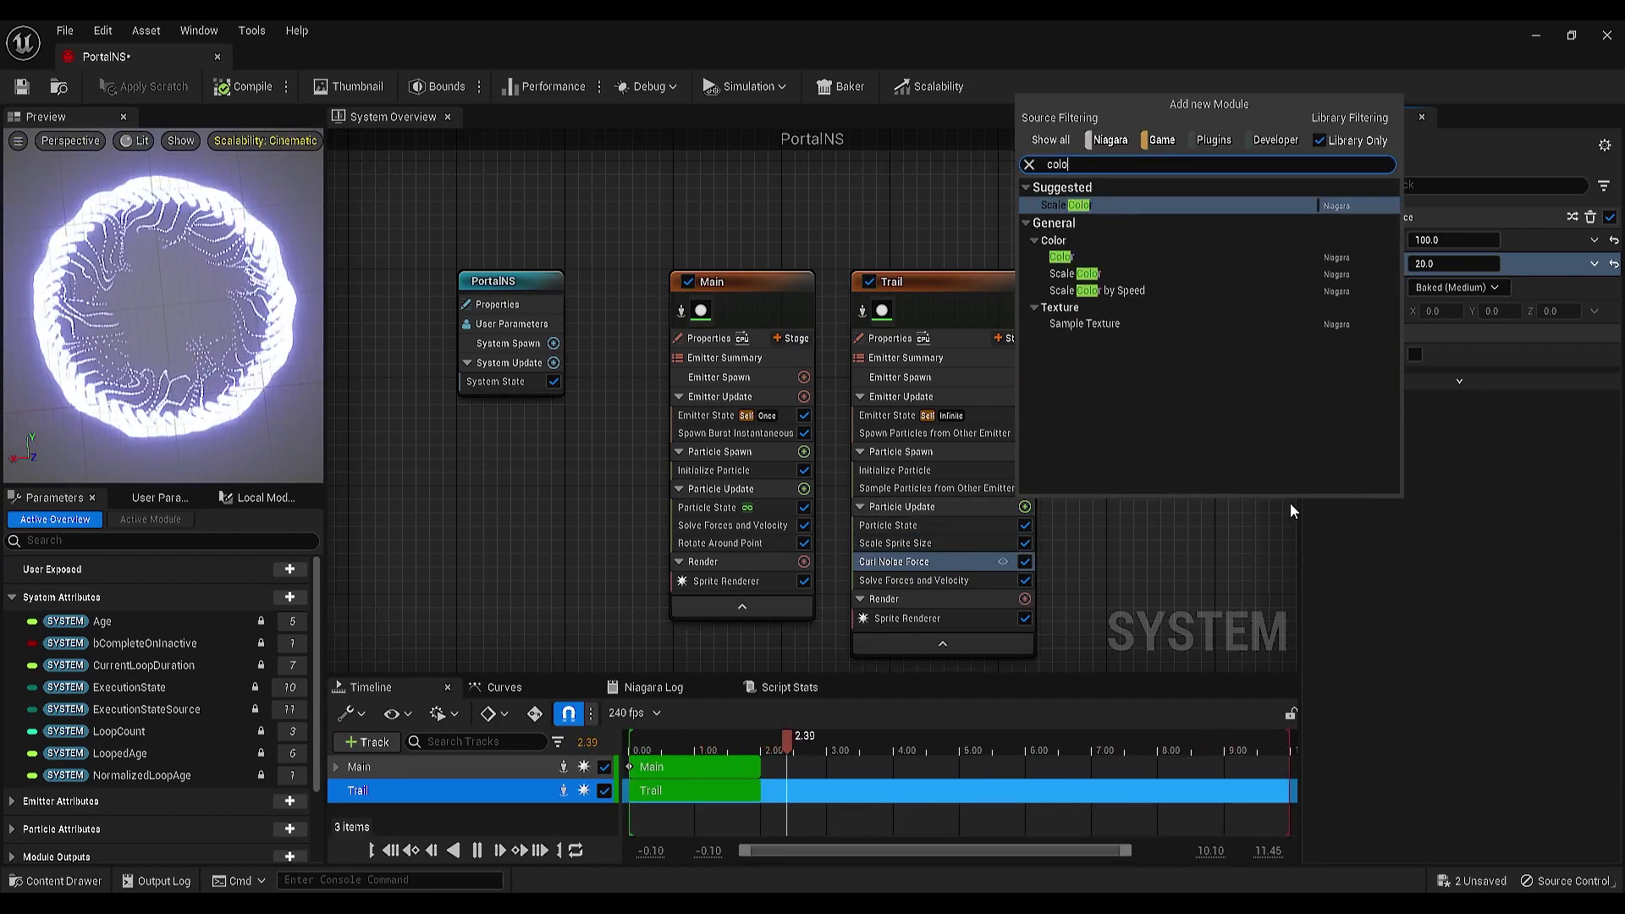
{"action": "left_click", "coordinate": [1104, 257]}
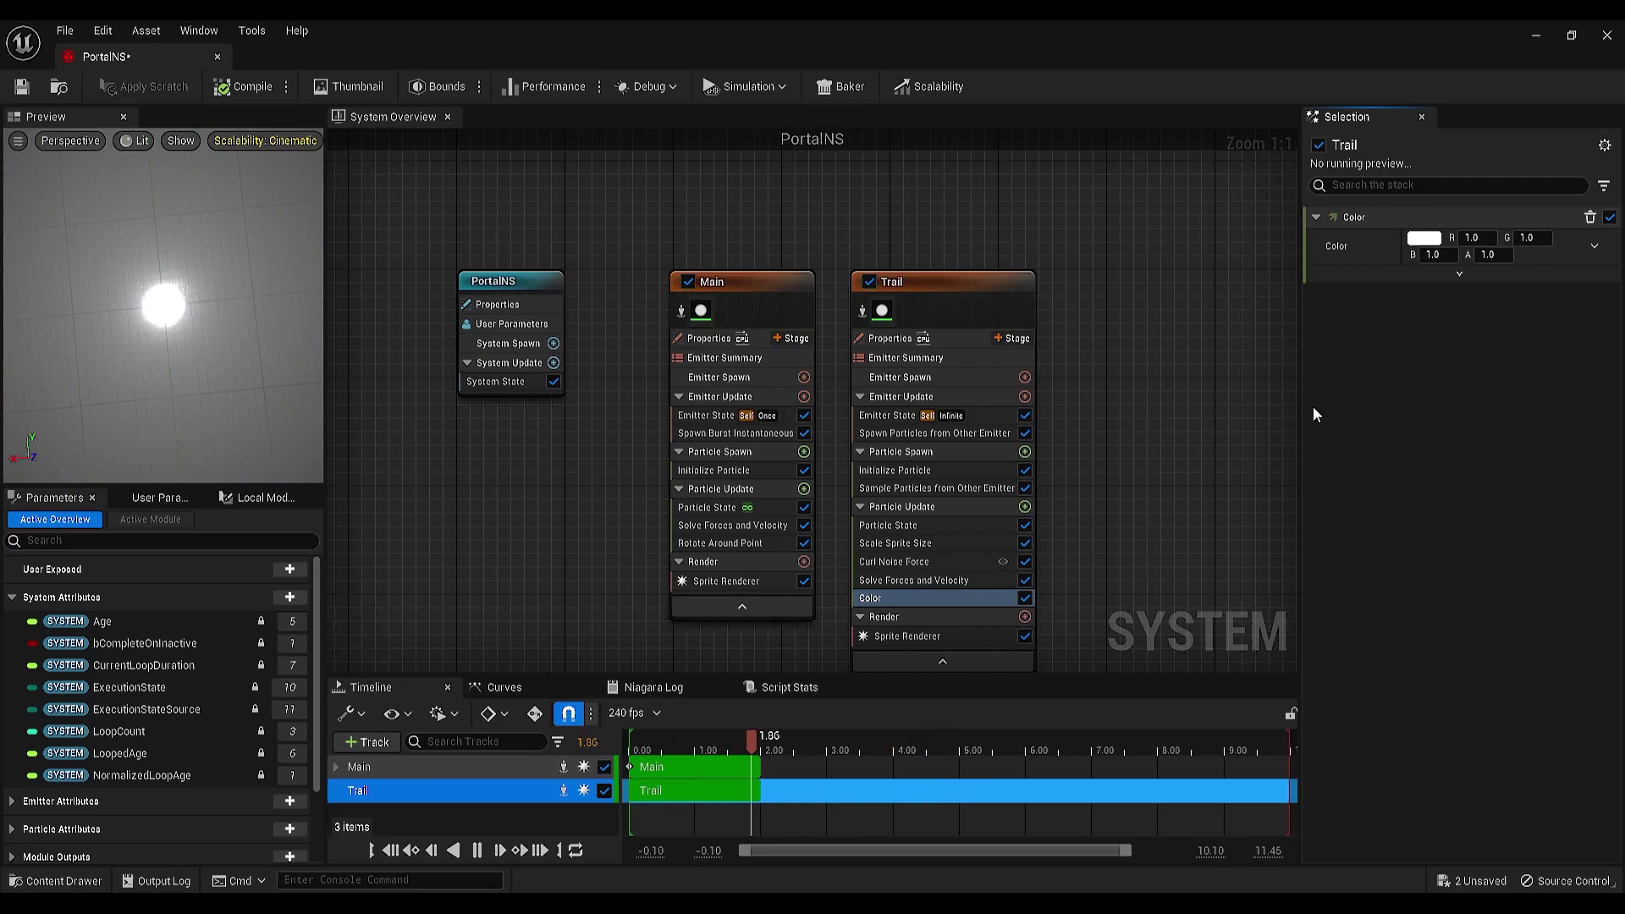
{"action": "left_click", "coordinate": [1595, 250]}
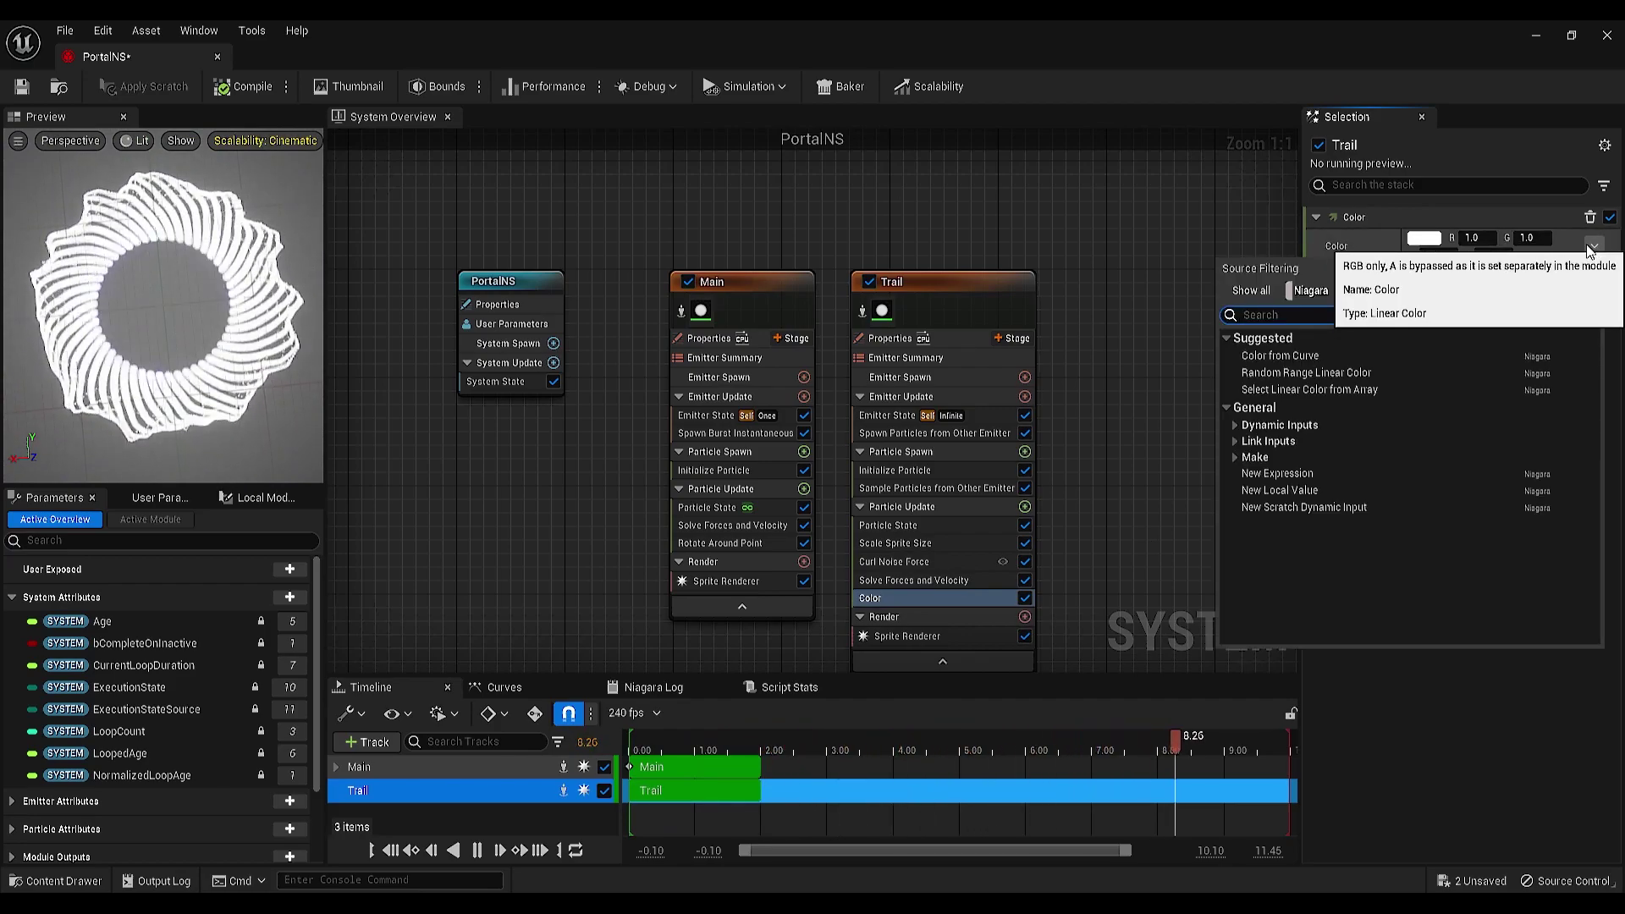
{"action": "type", "text": "curv"}
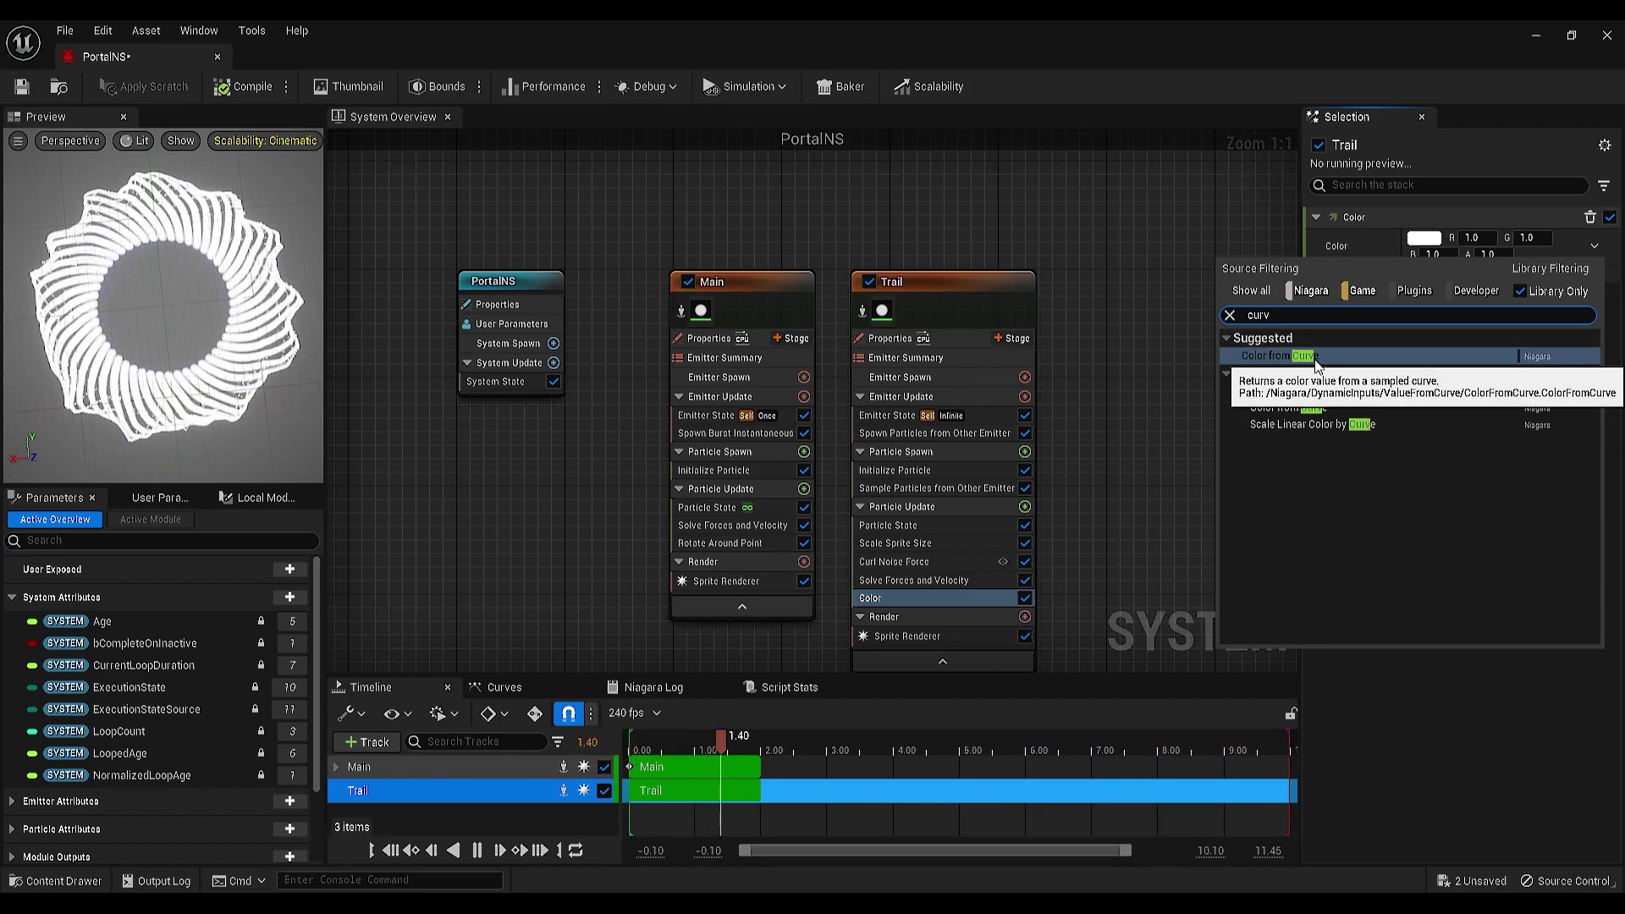
{"action": "left_click", "coordinate": [1304, 356]}
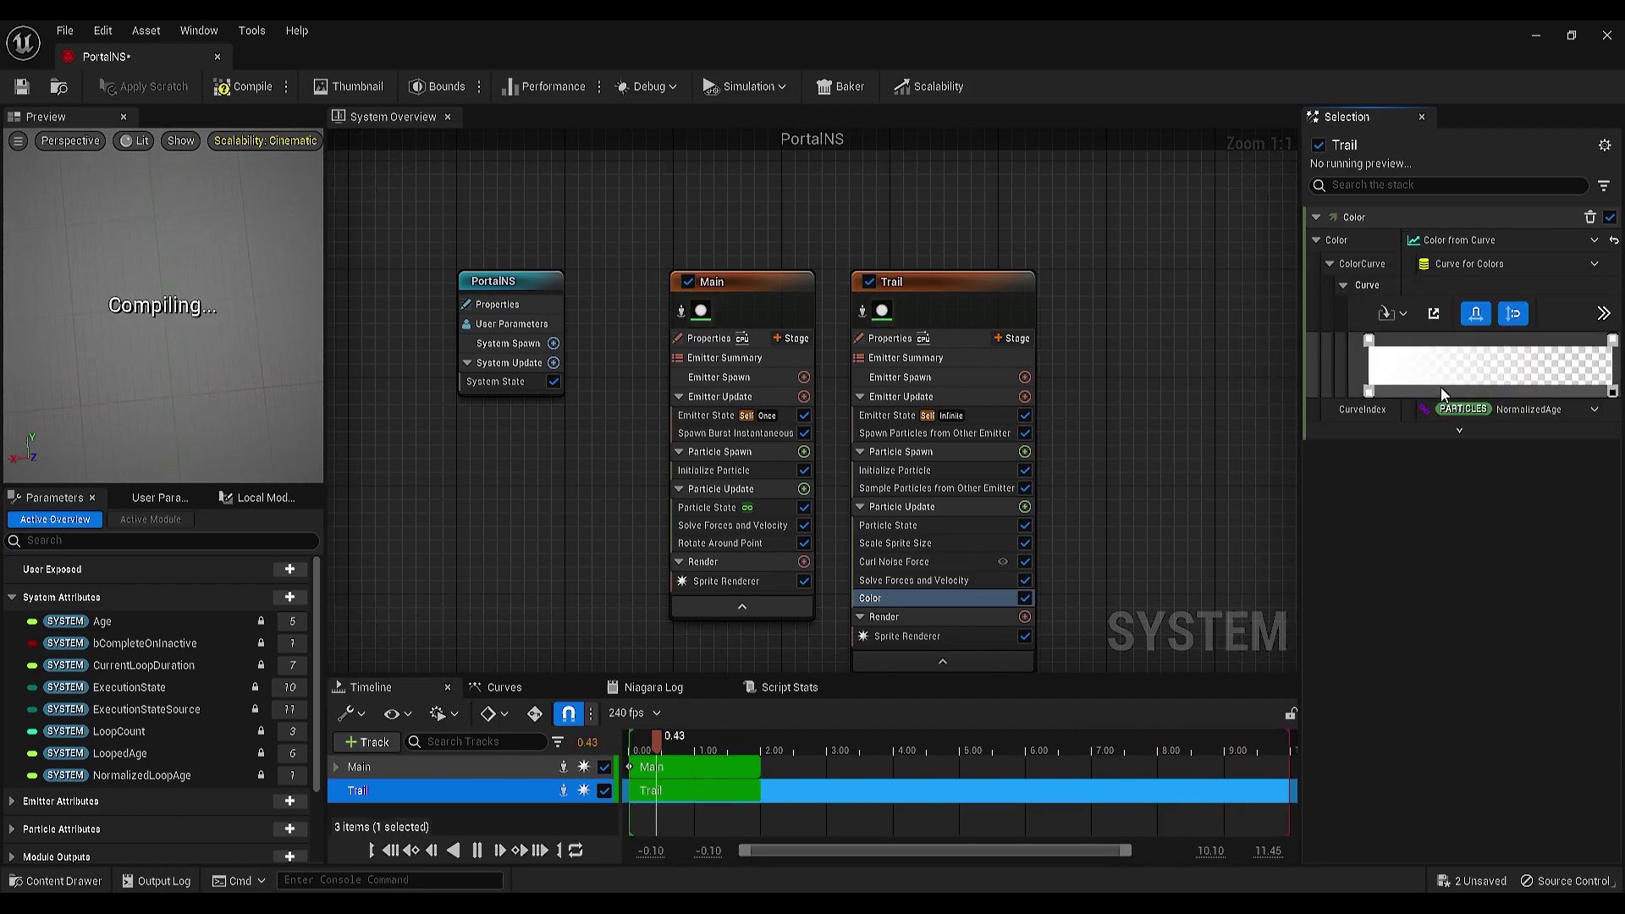
Step: Set the gradient's starting colour stop to RGB (0, 0, 40) for bright blue
{"action": "left_click", "coordinate": [1369, 342]}
{"action": "double_click", "coordinate": [1369, 342]}
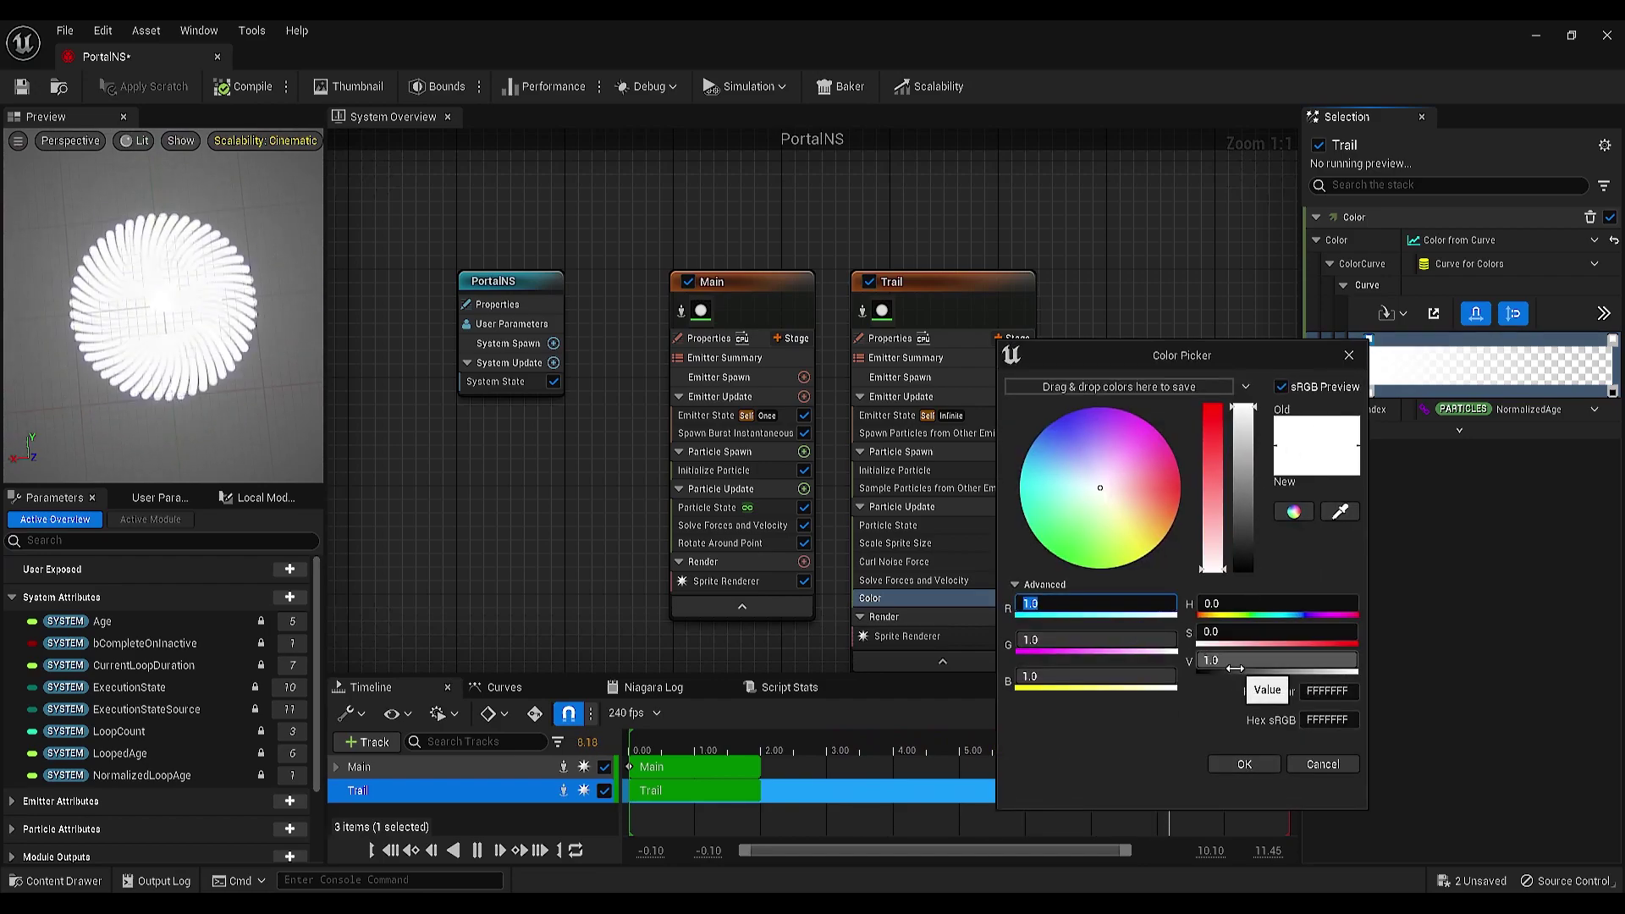
{"action": "type", "text": "0"}
{"action": "key", "text": "Tab"}
{"action": "type", "text": "0"}
{"action": "key", "text": "Tab"}
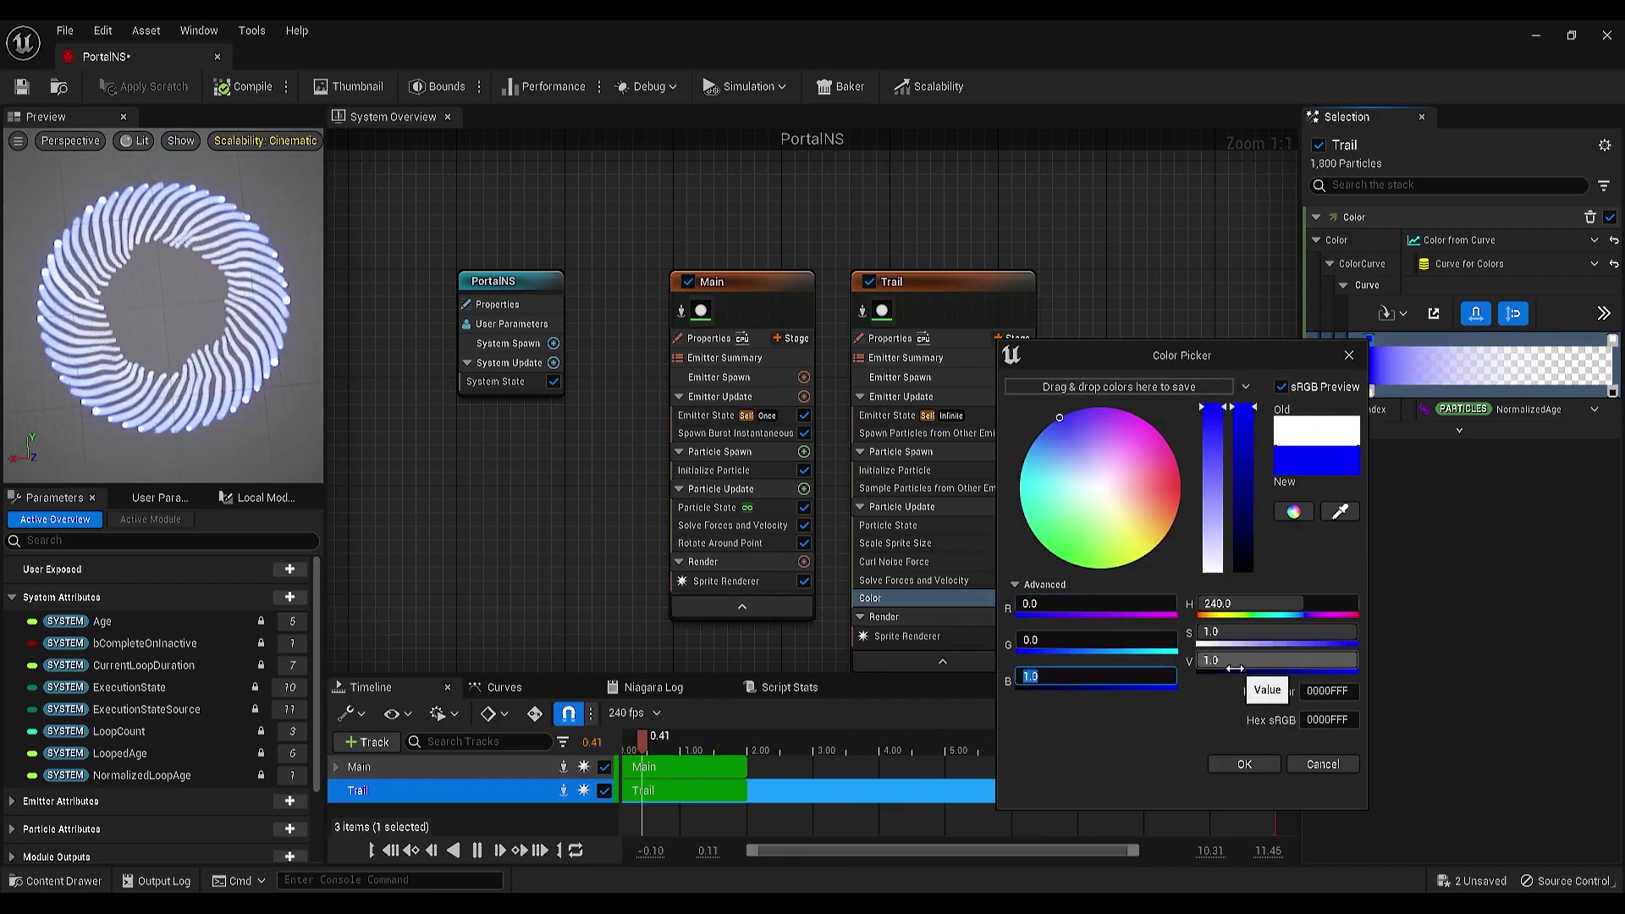
{"action": "type", "text": "40"}
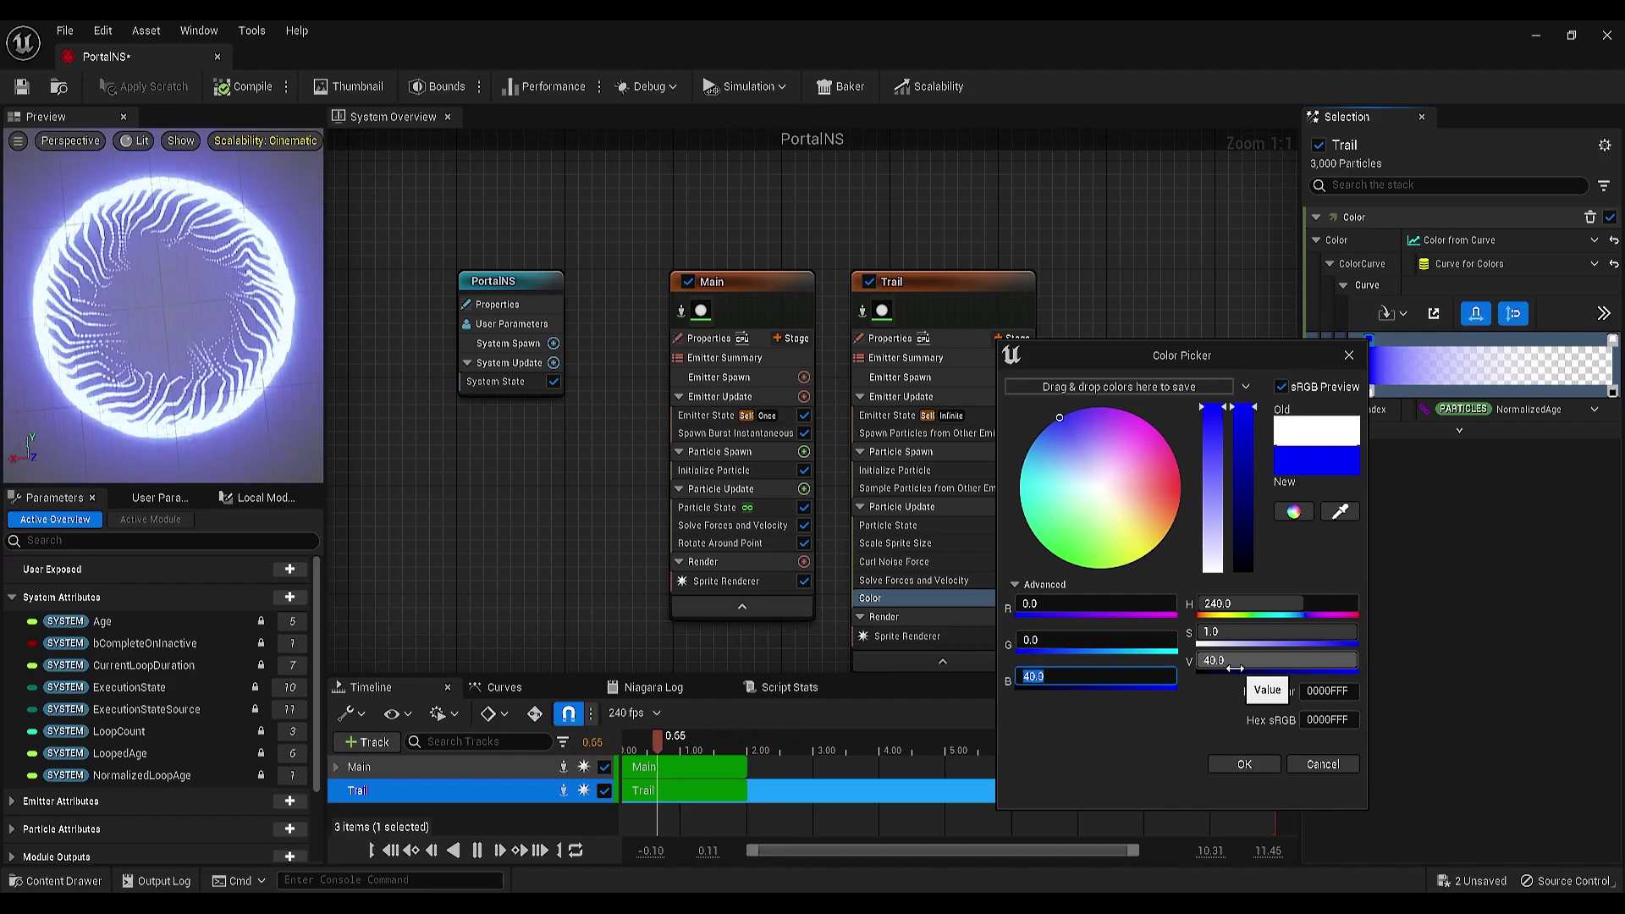
{"action": "key", "text": "Return"}
{"action": "left_click", "coordinate": [1244, 764]}
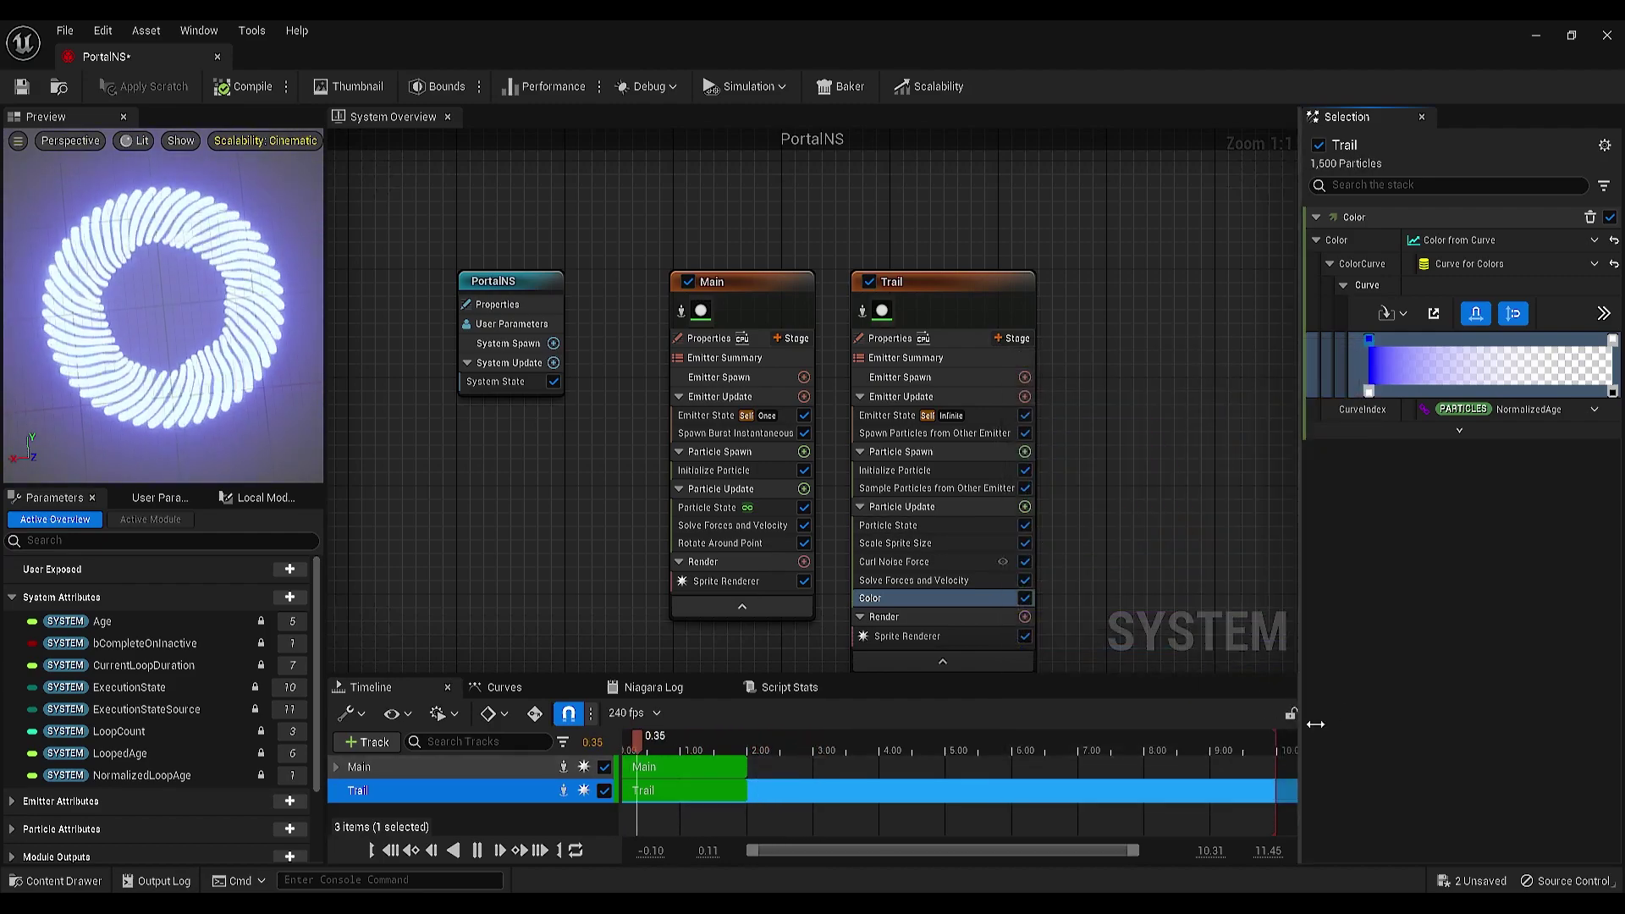
Step: Set the gradient's ending colour stop to RGB (20, 0, 0) for bright red
{"action": "double_click", "coordinate": [1614, 341]}
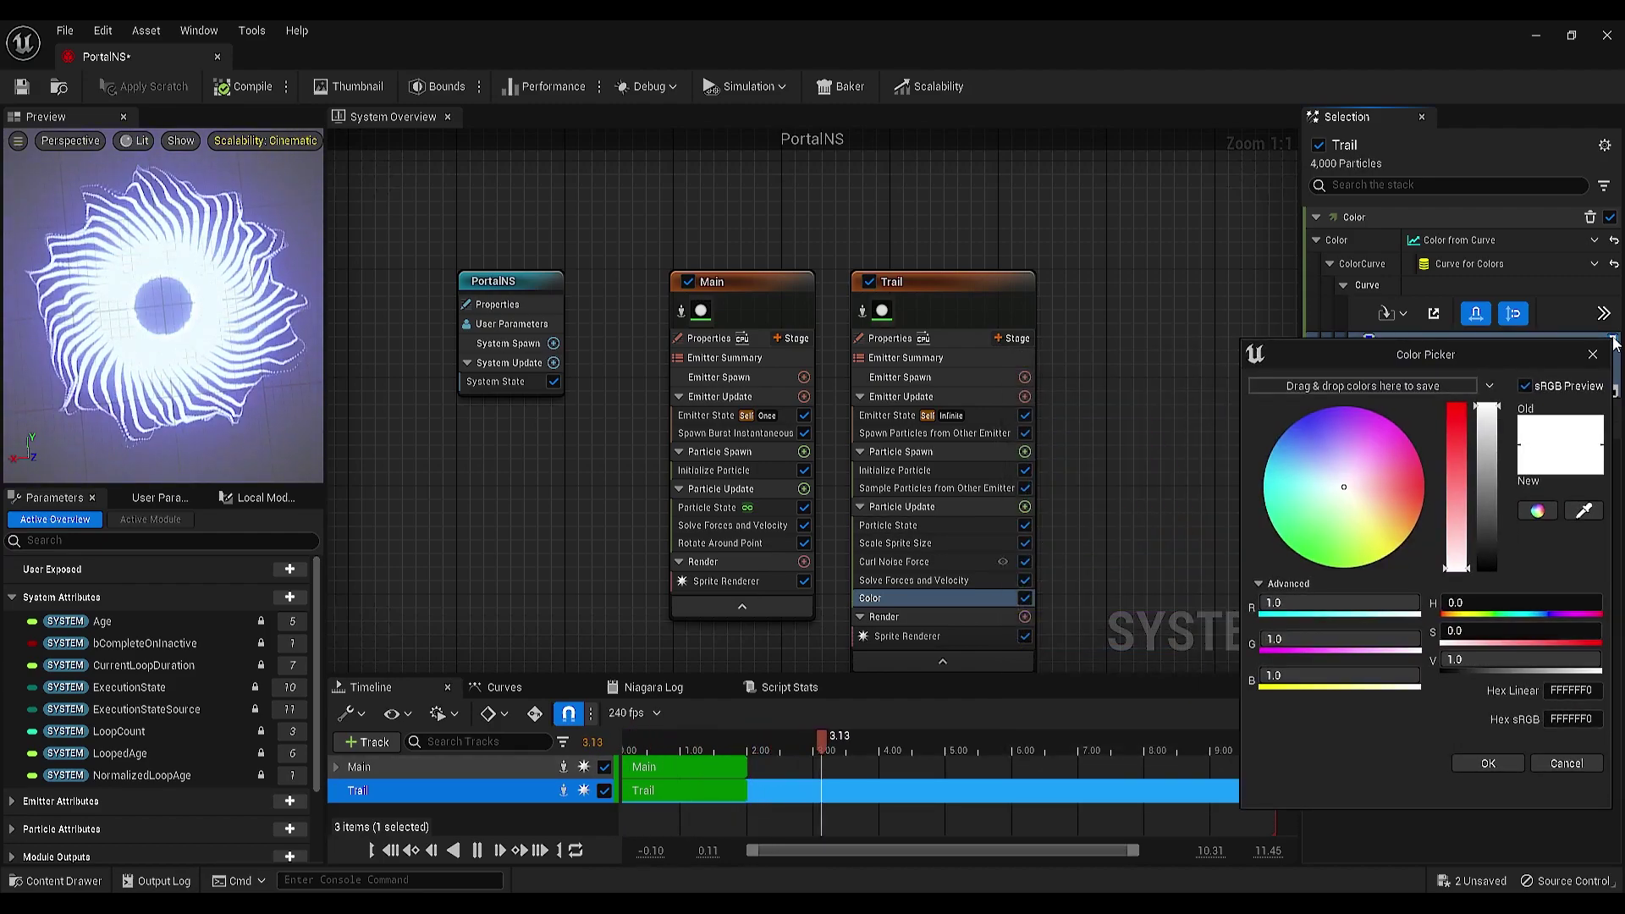
{"action": "left_click", "coordinate": [1416, 612]}
{"action": "type", "text": "20"}
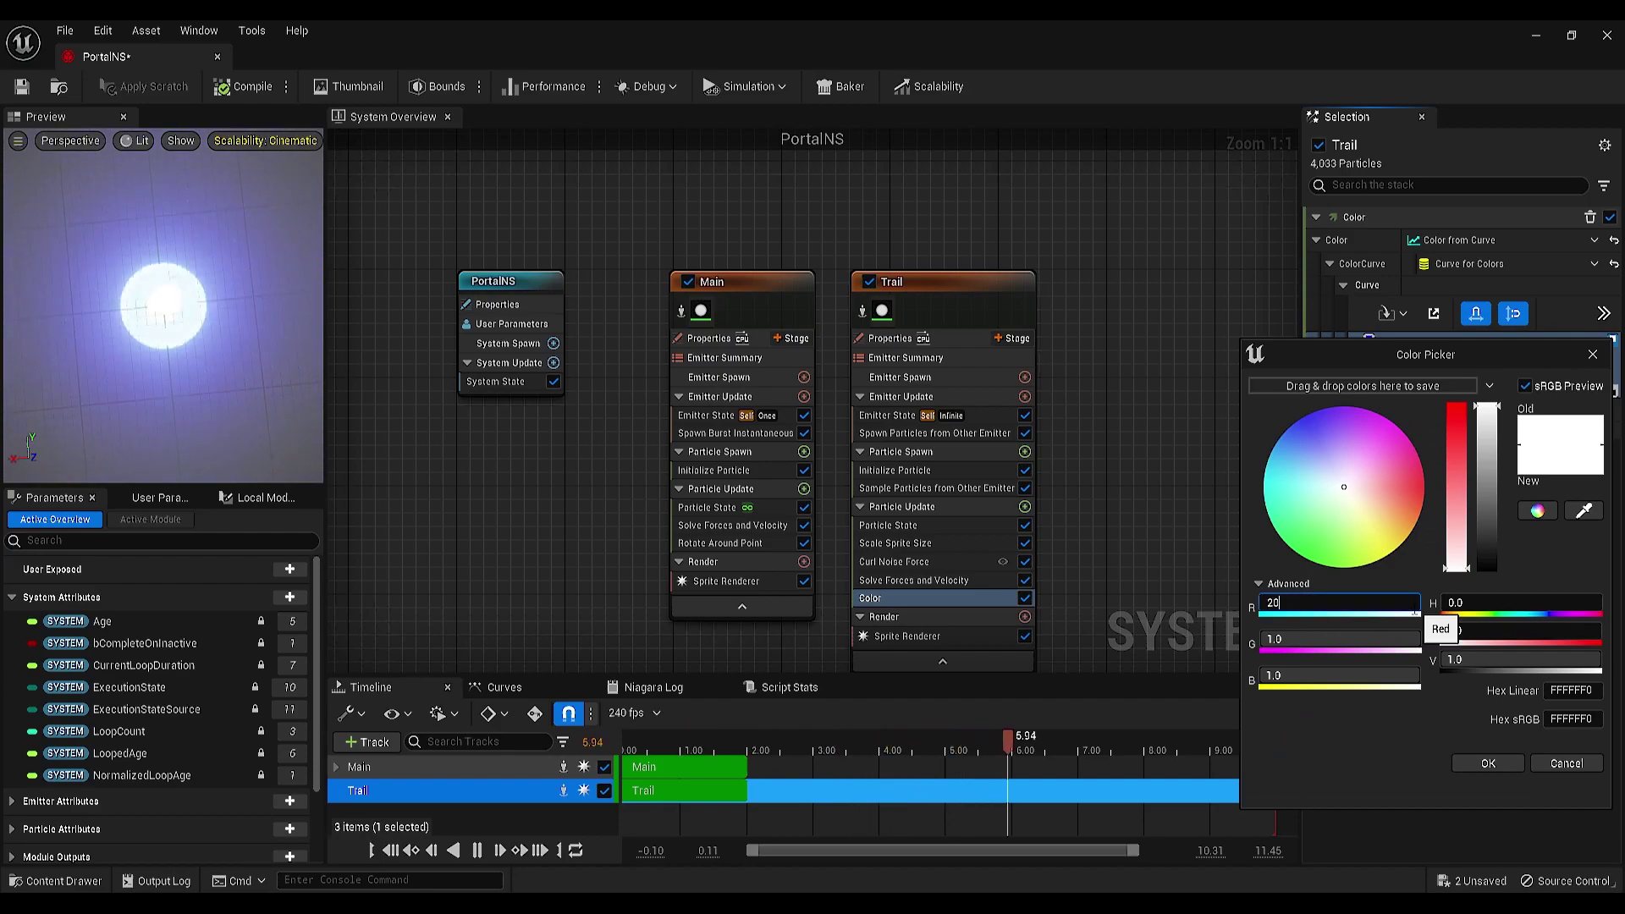
{"action": "key", "text": "Tab"}
{"action": "type", "text": "0"}
{"action": "key", "text": "Tab"}
{"action": "type", "text": "0"}
{"action": "key", "text": "Return"}
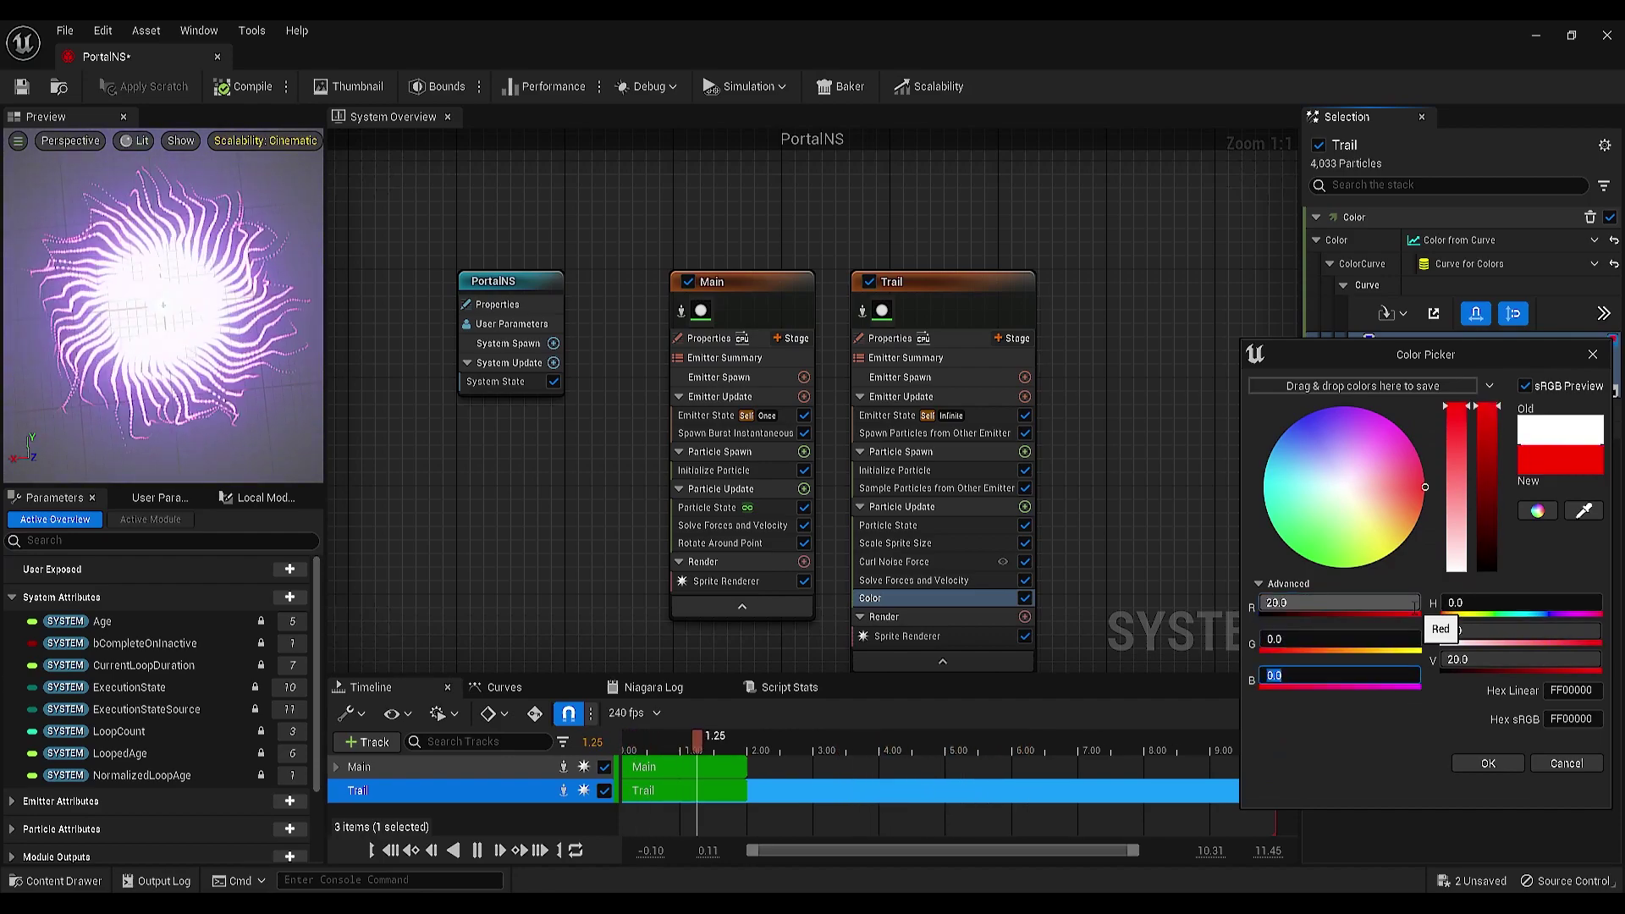
{"action": "left_click", "coordinate": [1488, 764]}
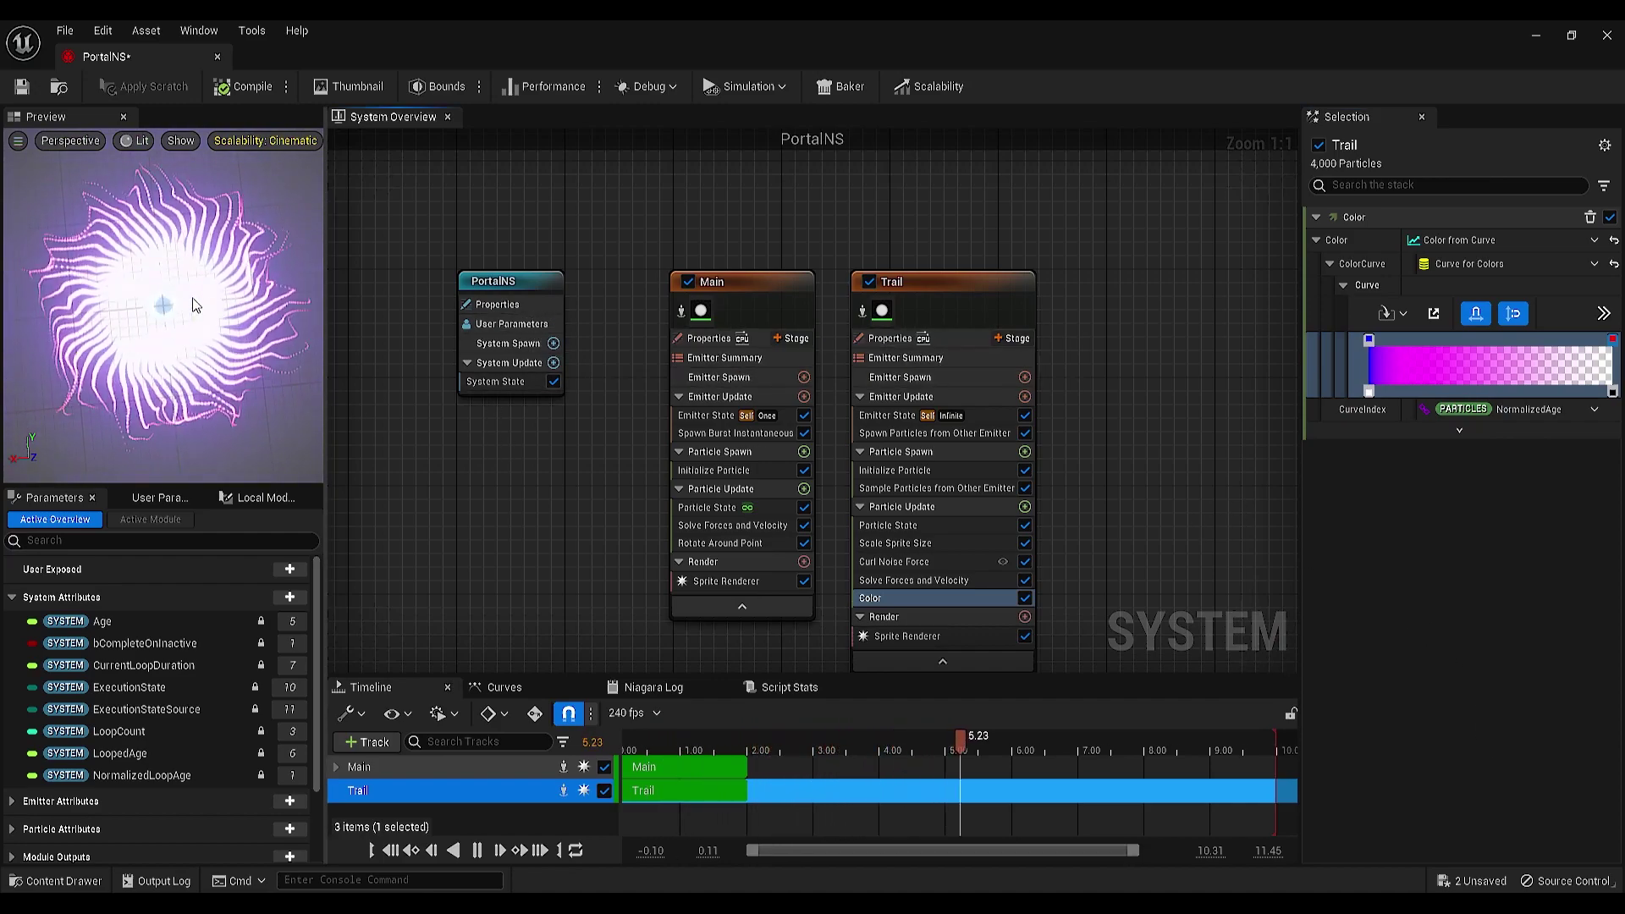
Step: Hide the preview grid, widen the preview panel, and compile and save PortalNS
{"action": "left_click", "coordinate": [176, 144]}
{"action": "left_click", "coordinate": [197, 169]}
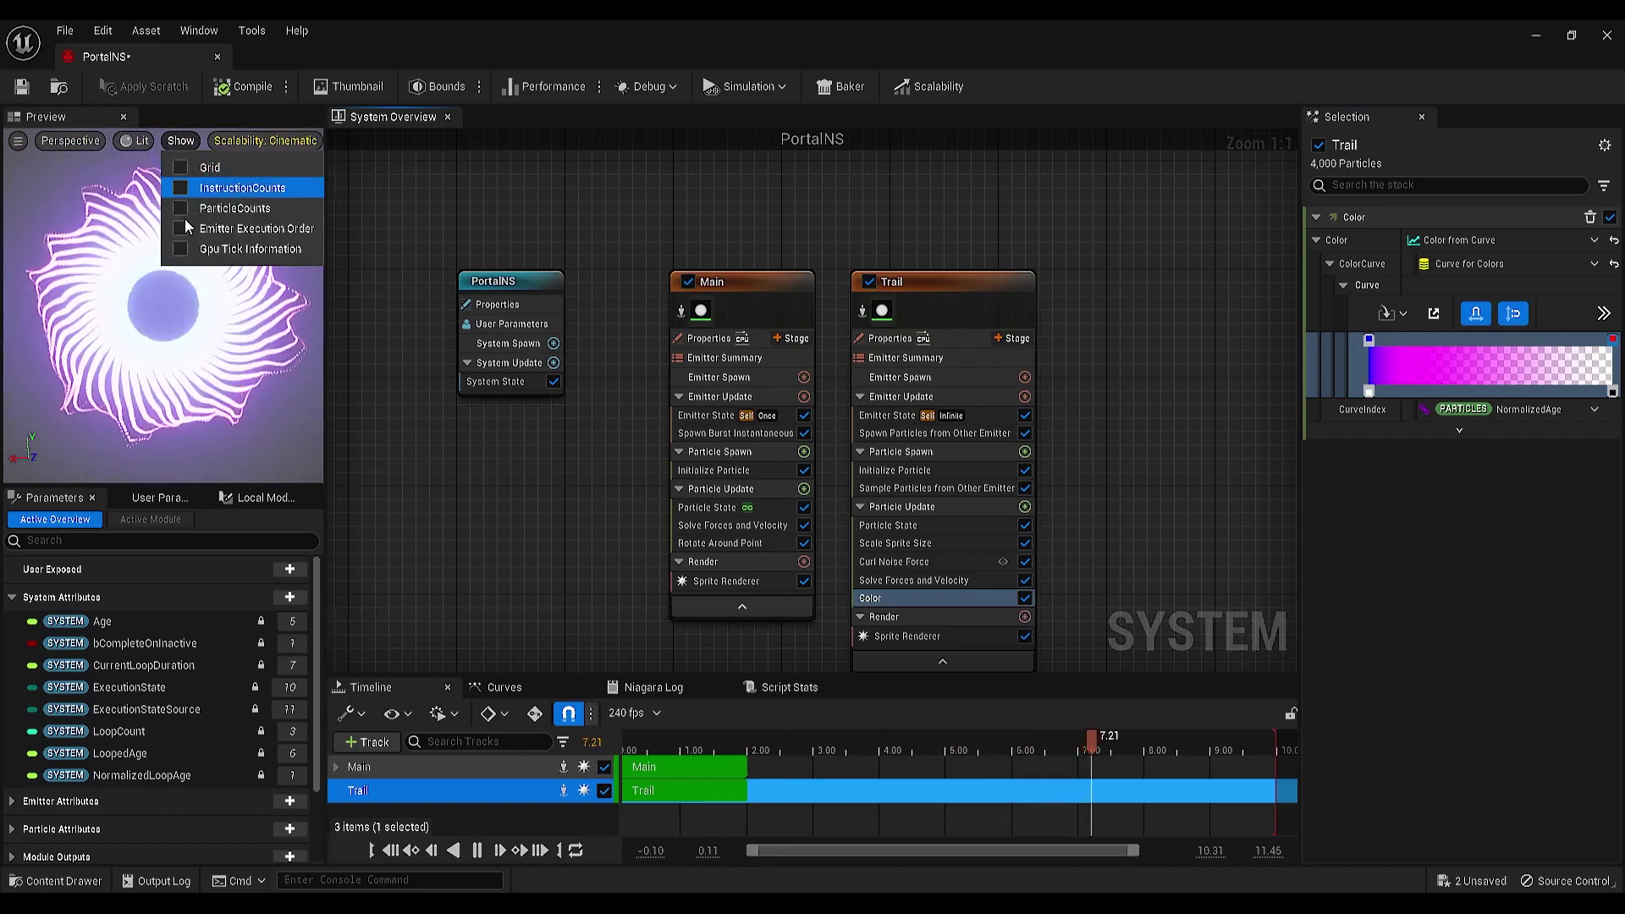
{"action": "left_click", "coordinate": [342, 295]}
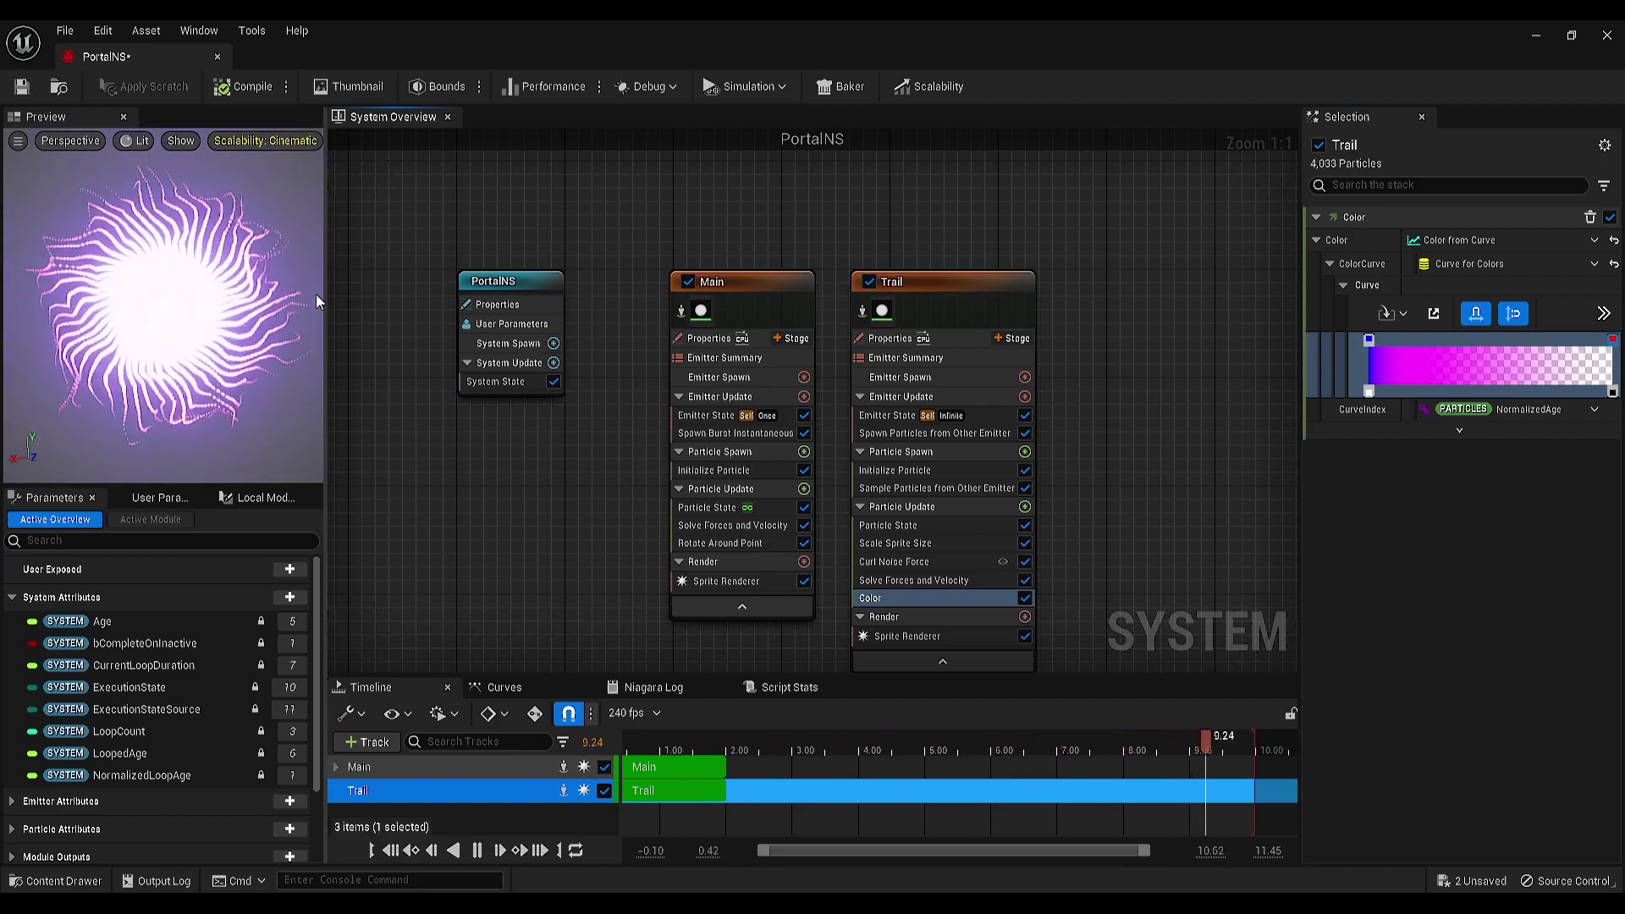
{"action": "left_click_drag", "start_coordinate": [330, 292], "coordinate": [474, 324]}
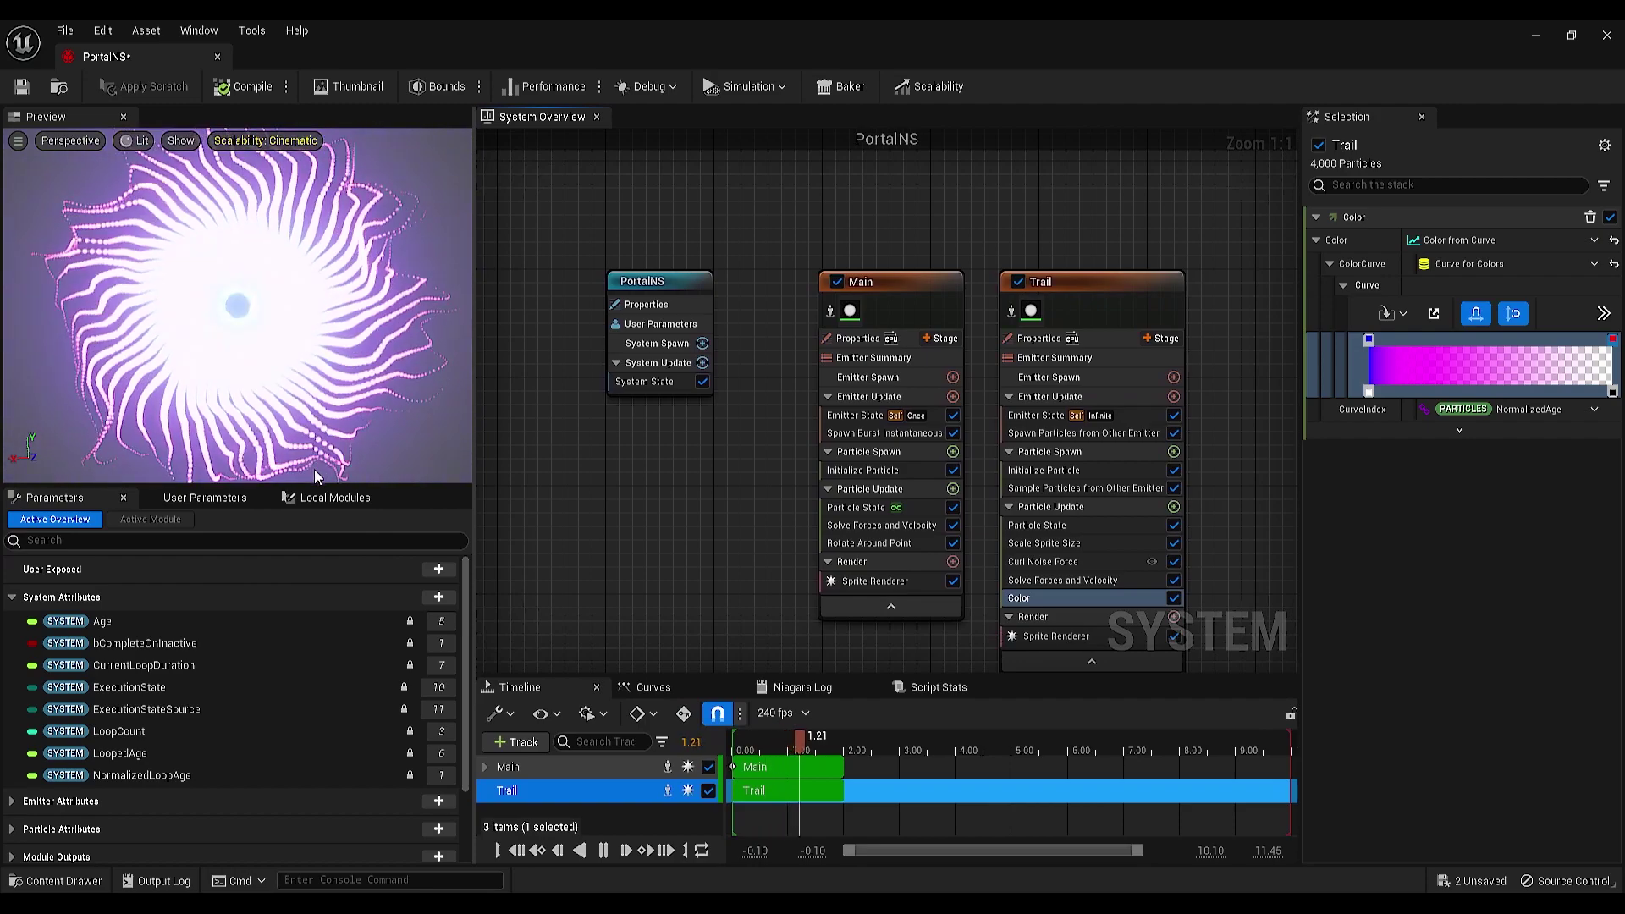
{"action": "left_click_drag", "start_coordinate": [315, 489], "coordinate": [315, 547]}
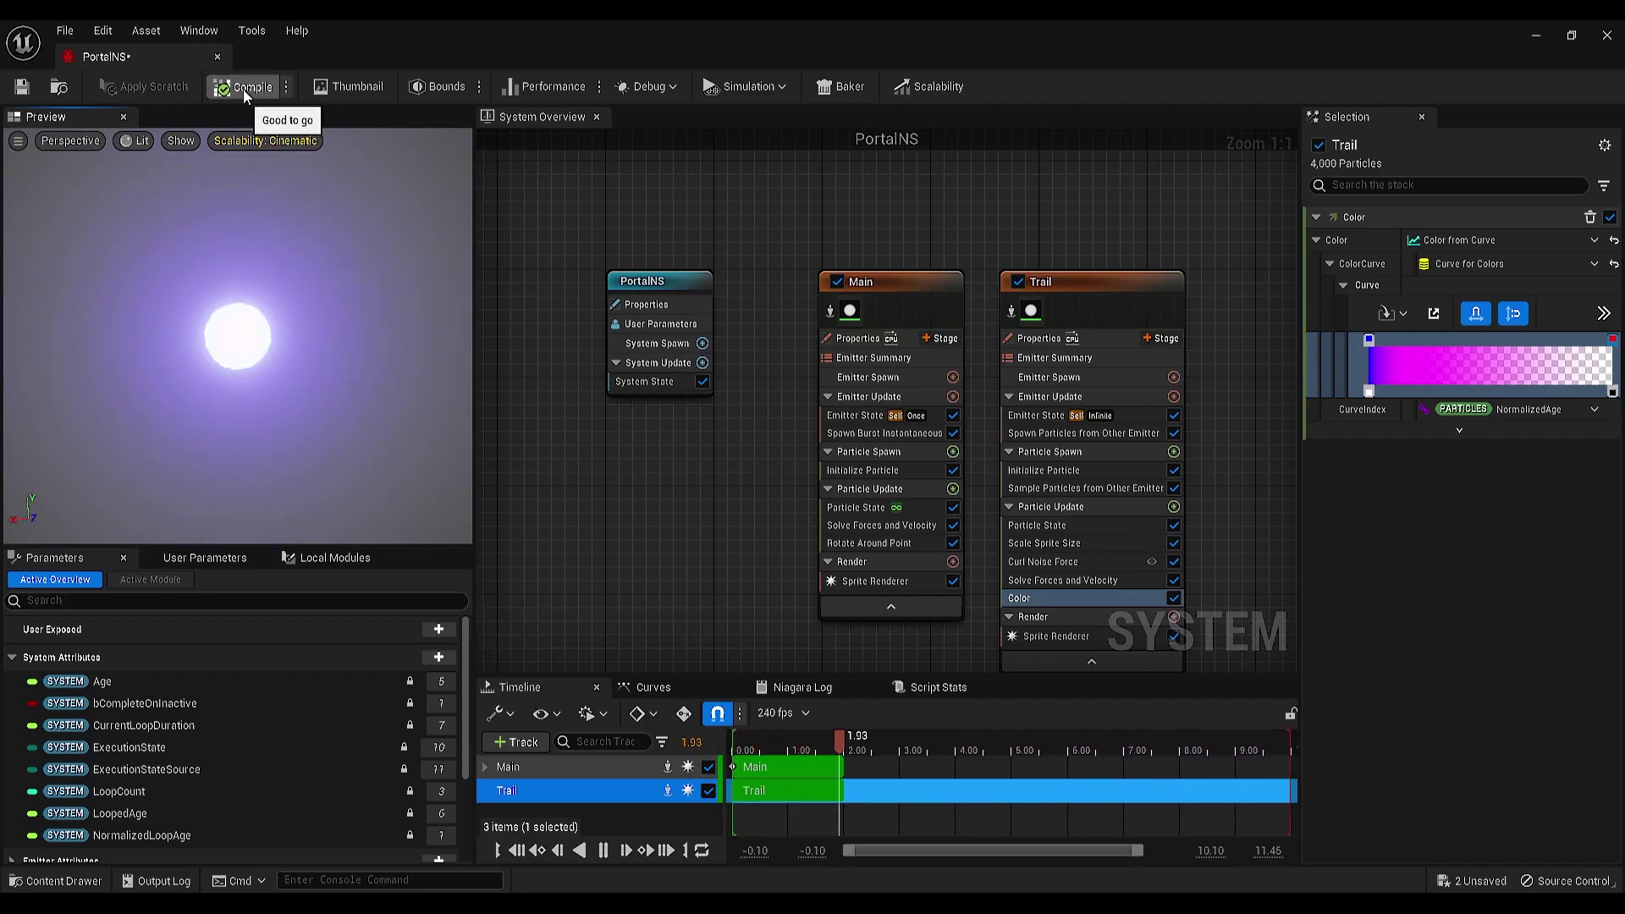
{"action": "left_click", "coordinate": [29, 84]}
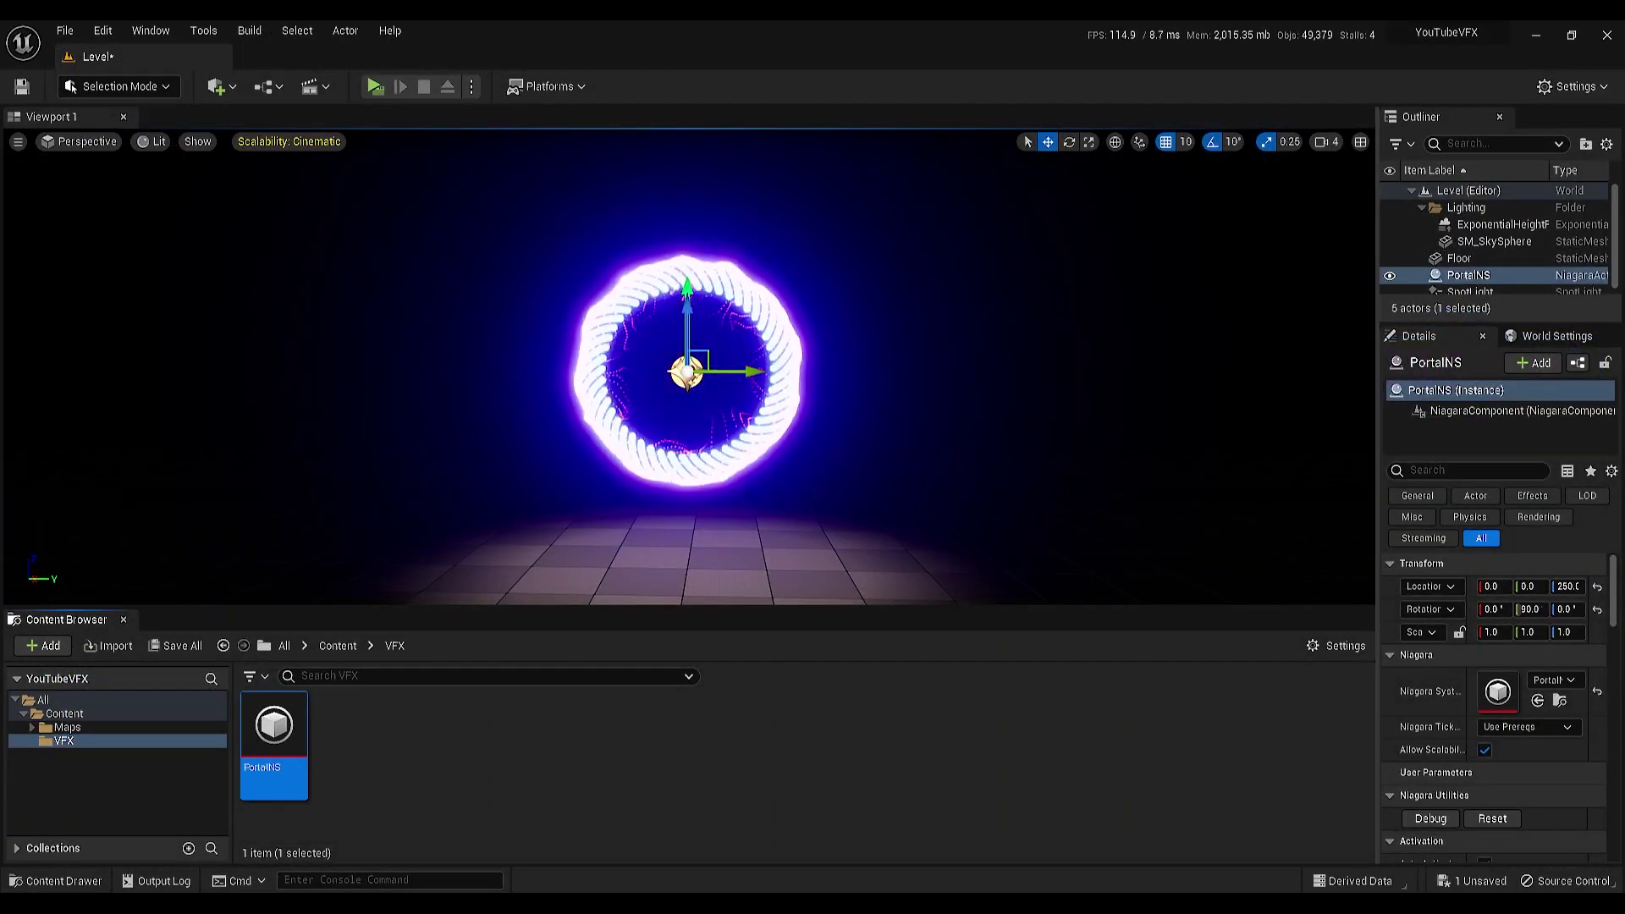
{"action": "left_click", "coordinate": [679, 375]}
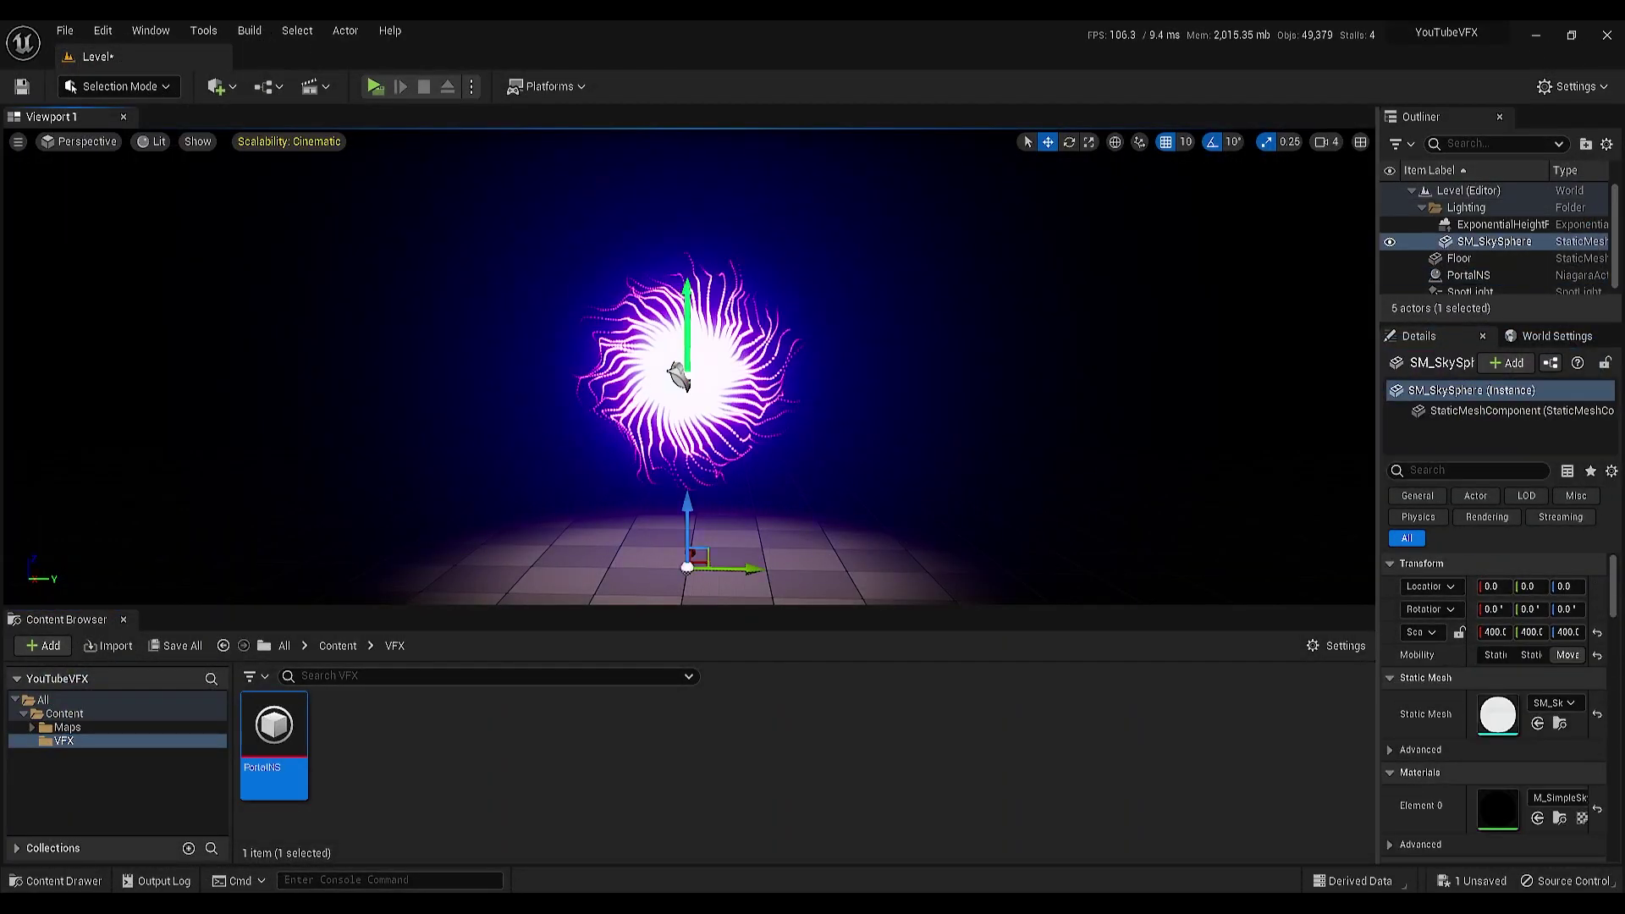
{"action": "right_click_drag", "start_coordinate": [679, 375], "coordinate": [878, 386]}
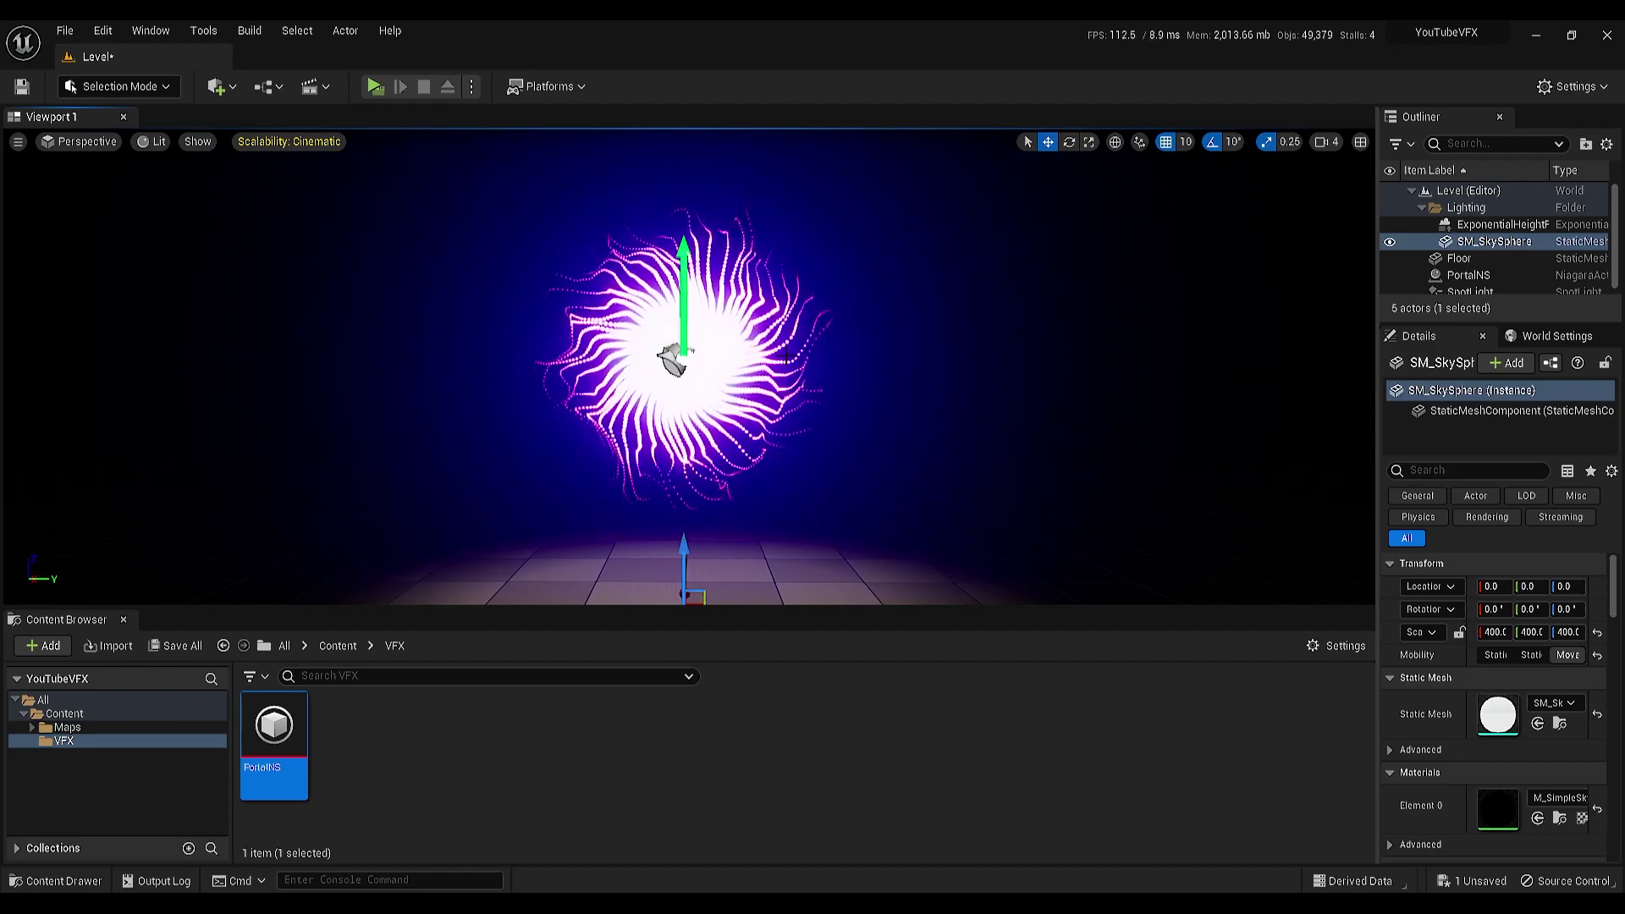
{"action": "left_click", "coordinate": [902, 588]}
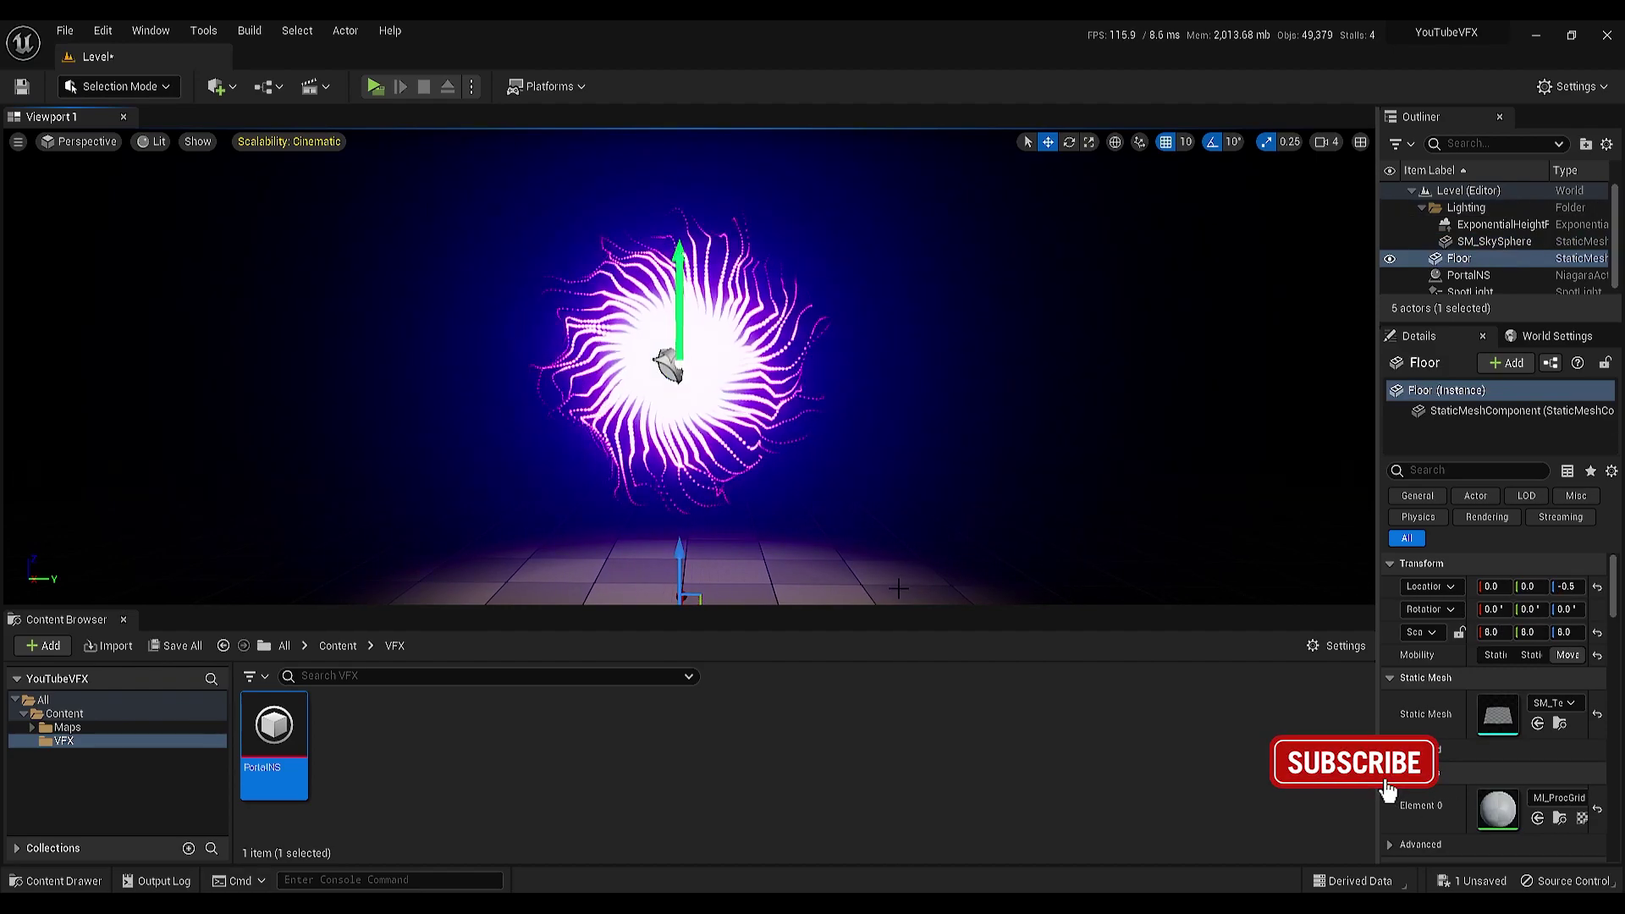
{"action": "key", "text": "Escape"}
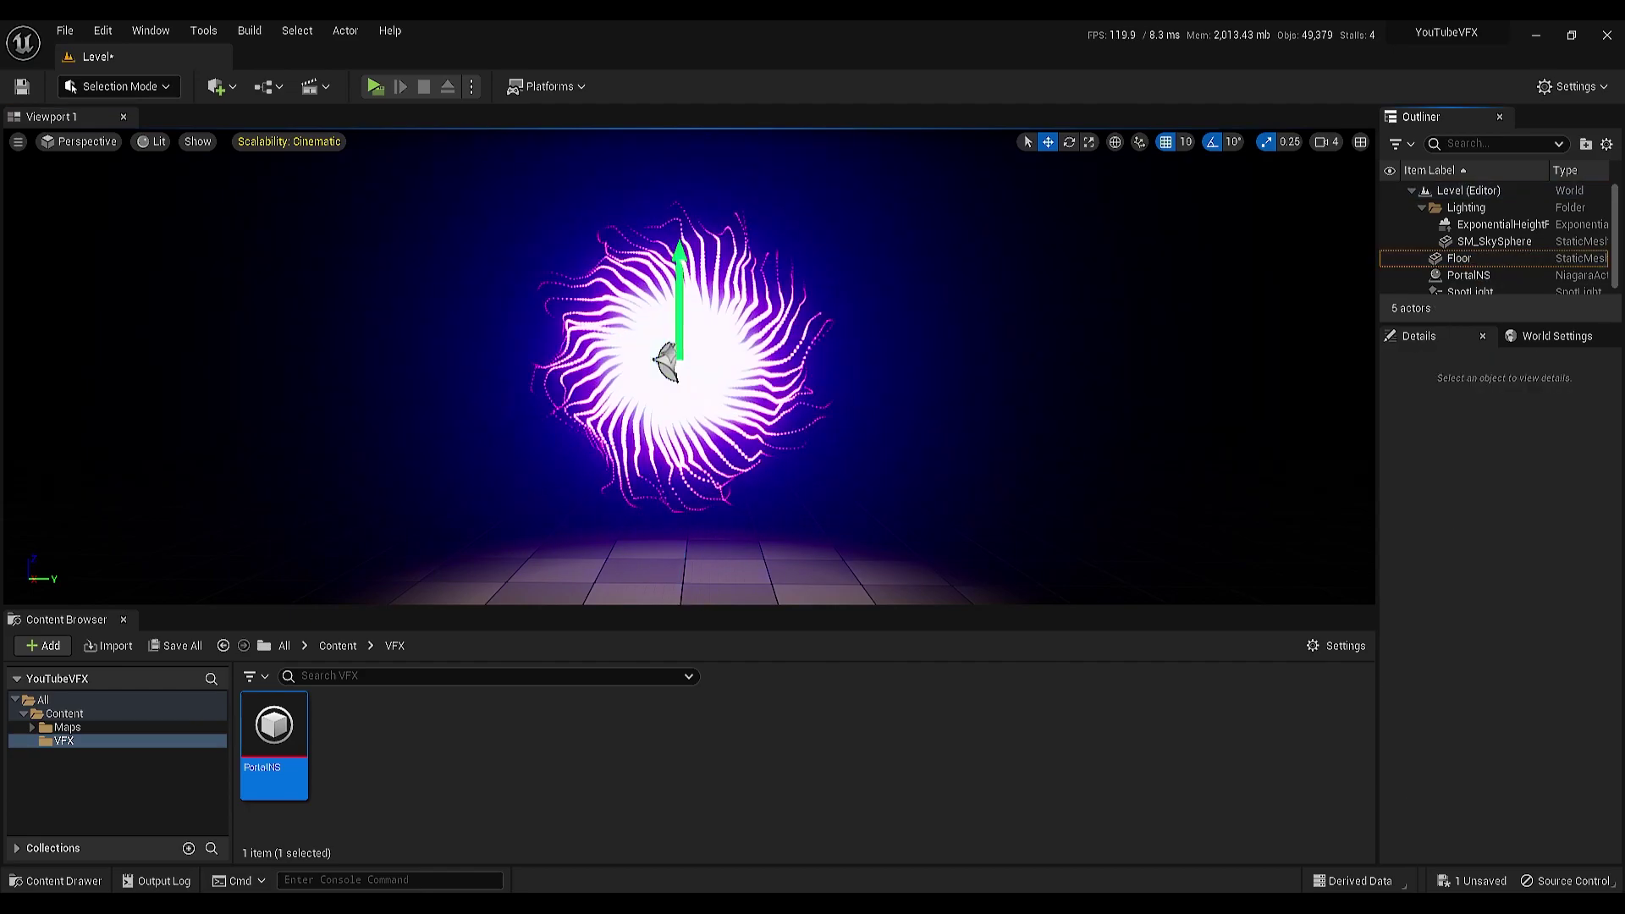